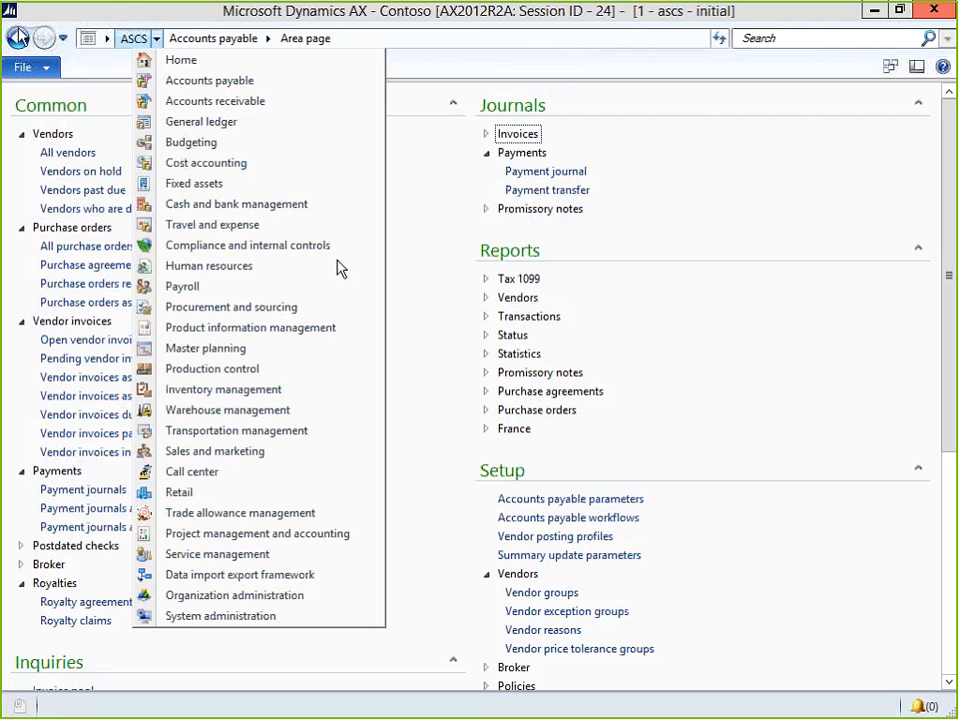
Close the module list and bring up the AOT, positioned on the Forms node.
{"action": "left_click", "coordinate": [130, 16]}
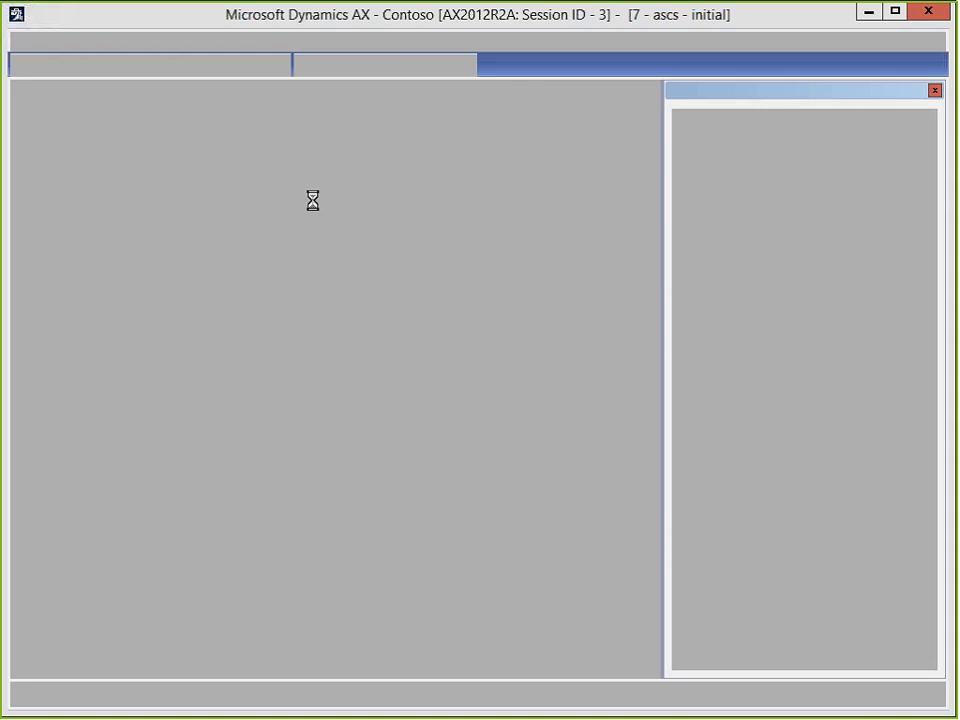
{"action": "key", "text": "Down"}
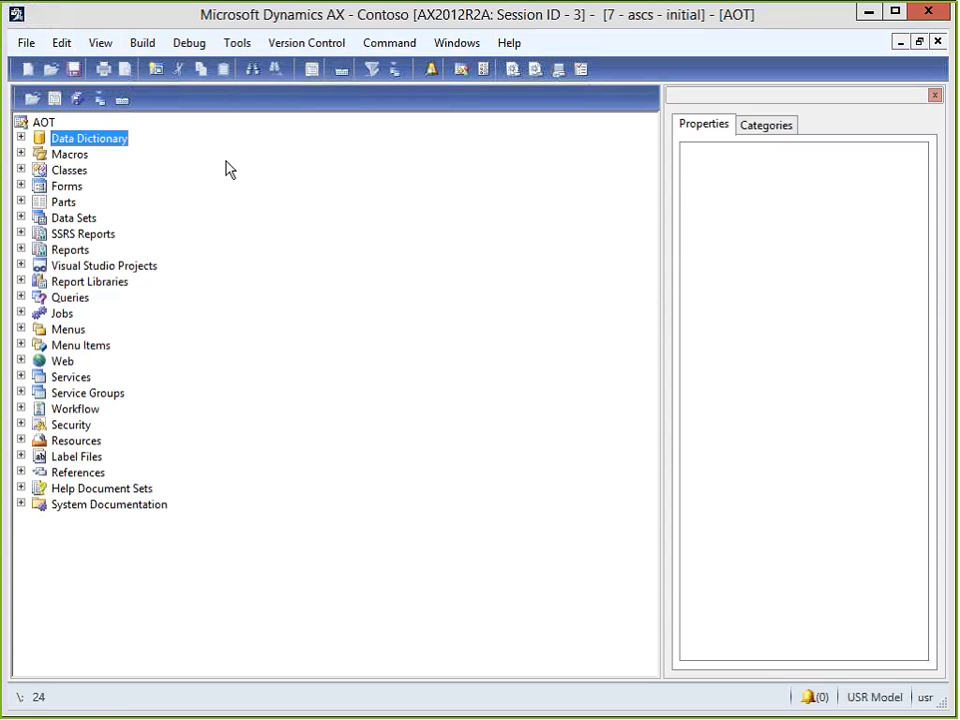
{"action": "key", "text": "Down"}
{"action": "key", "text": "Down"}
{"action": "key", "text": "Down"}
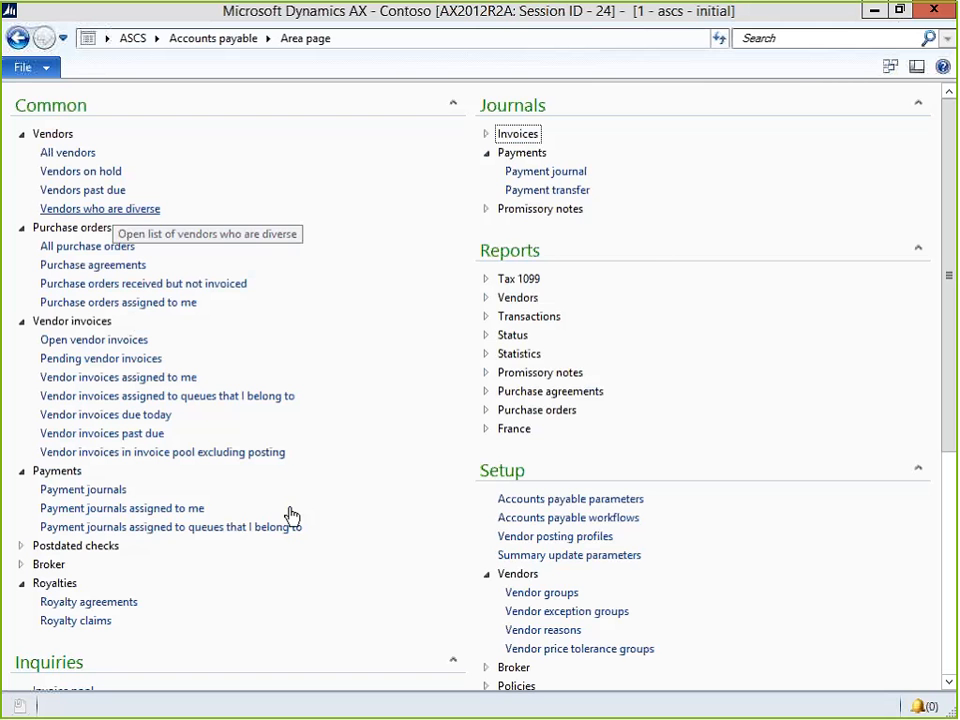
Back in the AOT, expand Forms and locate the VendTrans form by typing 'vendtra'.
{"action": "key", "text": "alt+Tab"}
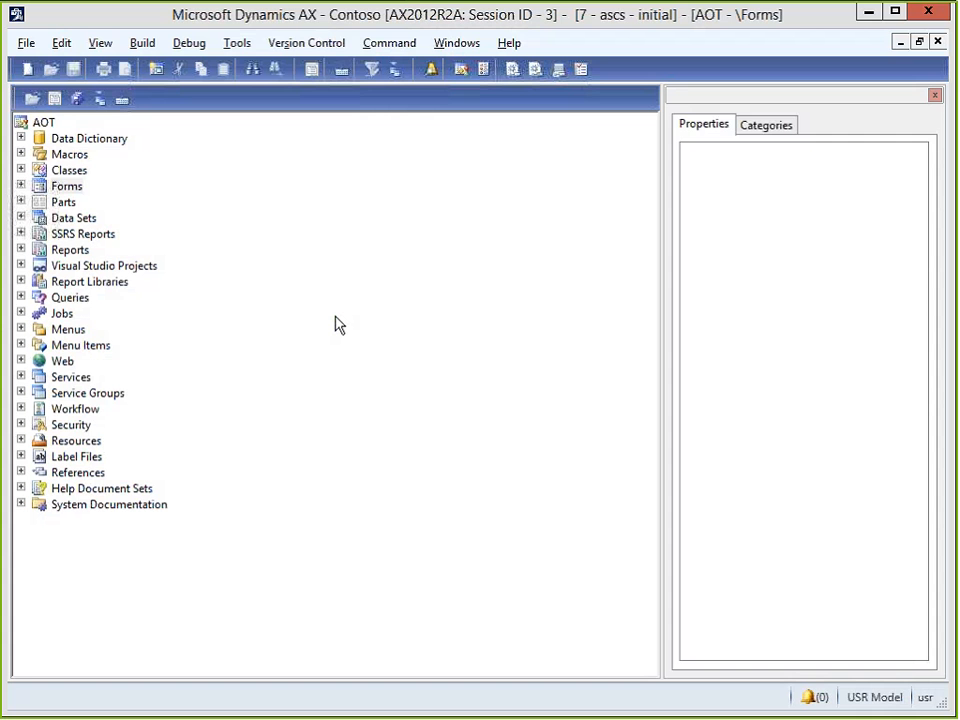
{"action": "key", "text": "Right"}
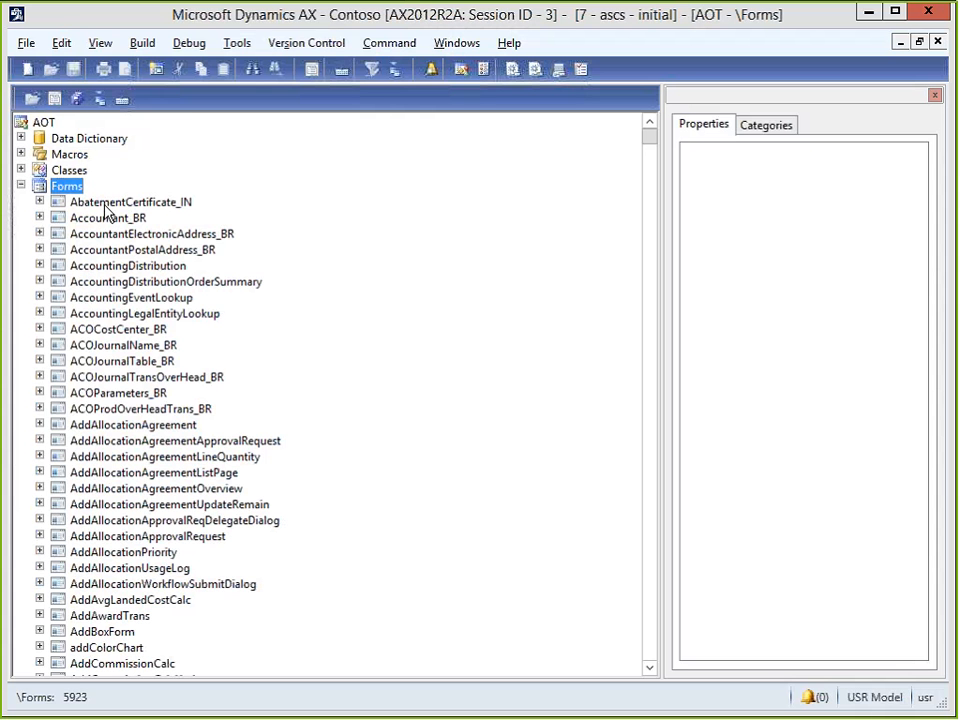
{"action": "key", "text": "Down"}
{"action": "key", "text": "Down"}
{"action": "key", "text": "Down"}
{"action": "key", "text": "Down"}
{"action": "type", "text": "ve"}
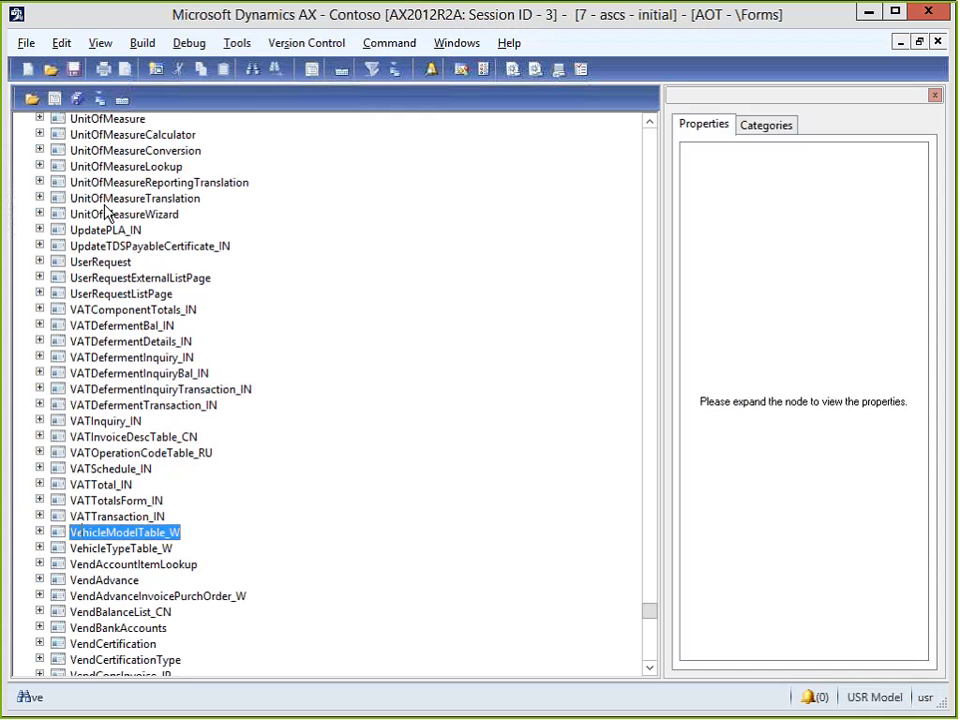
{"action": "key", "text": "Down"}
{"action": "key", "text": "Down"}
{"action": "key", "text": "Down"}
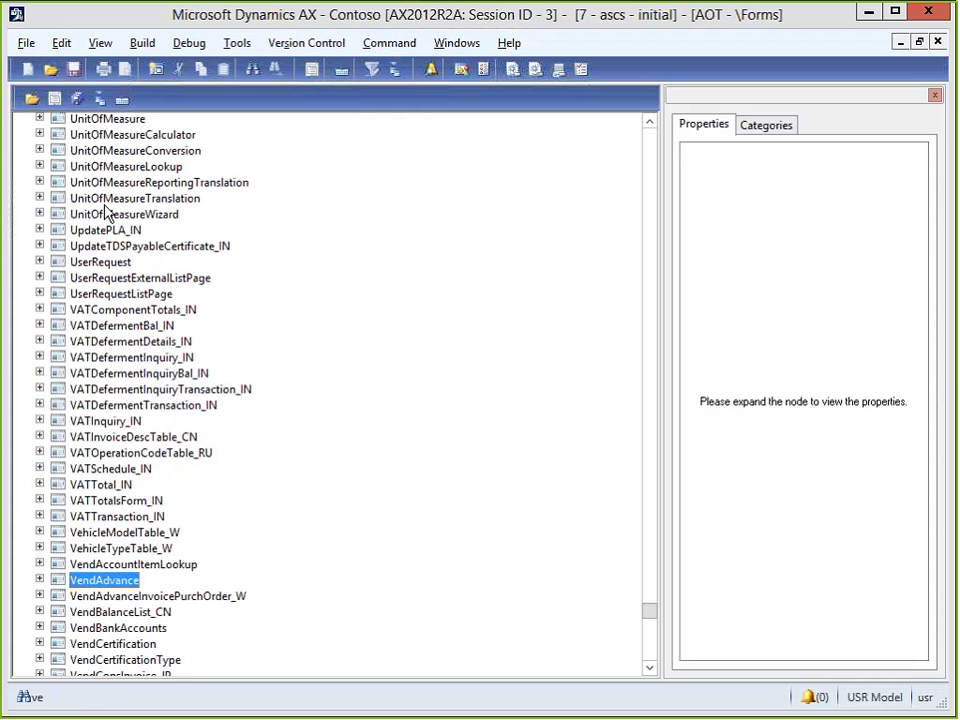
{"action": "type", "text": "vendtra"}
{"action": "key", "text": "Right"}
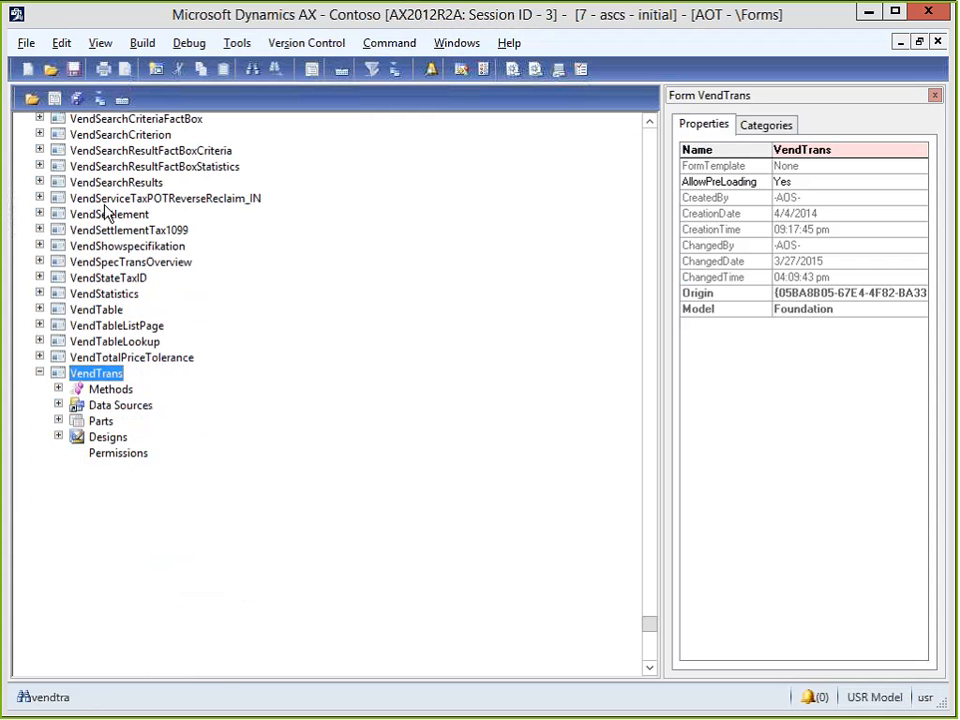
Expand VendTrans Data Sources, Designs, Design, the Tab container and the PaymentTab page.
{"action": "left_click", "coordinate": [58, 405]}
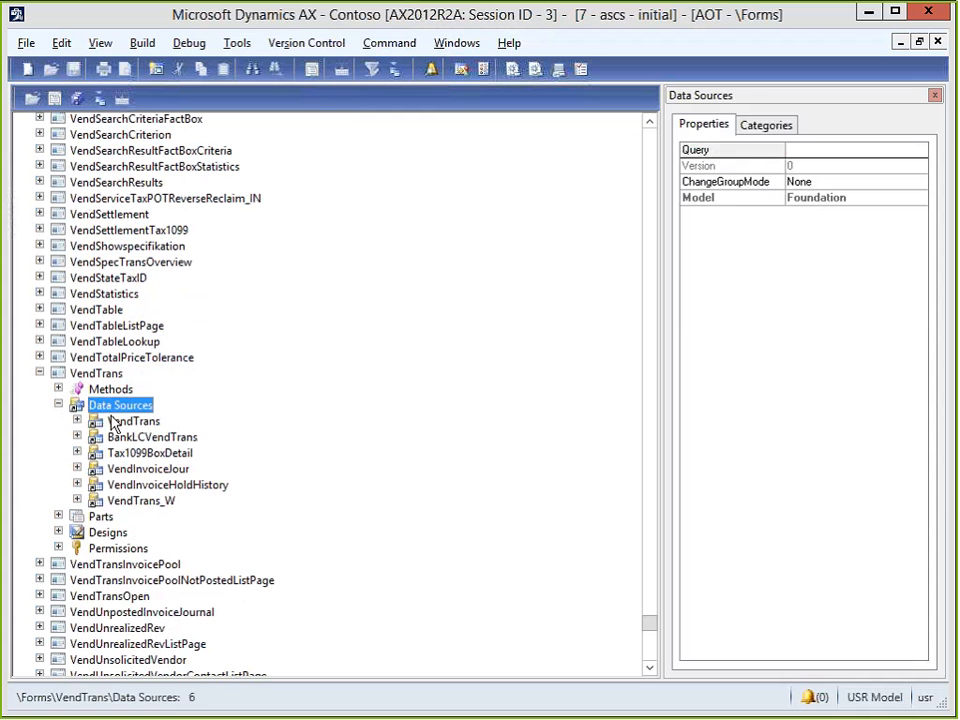
{"action": "left_click", "coordinate": [58, 532]}
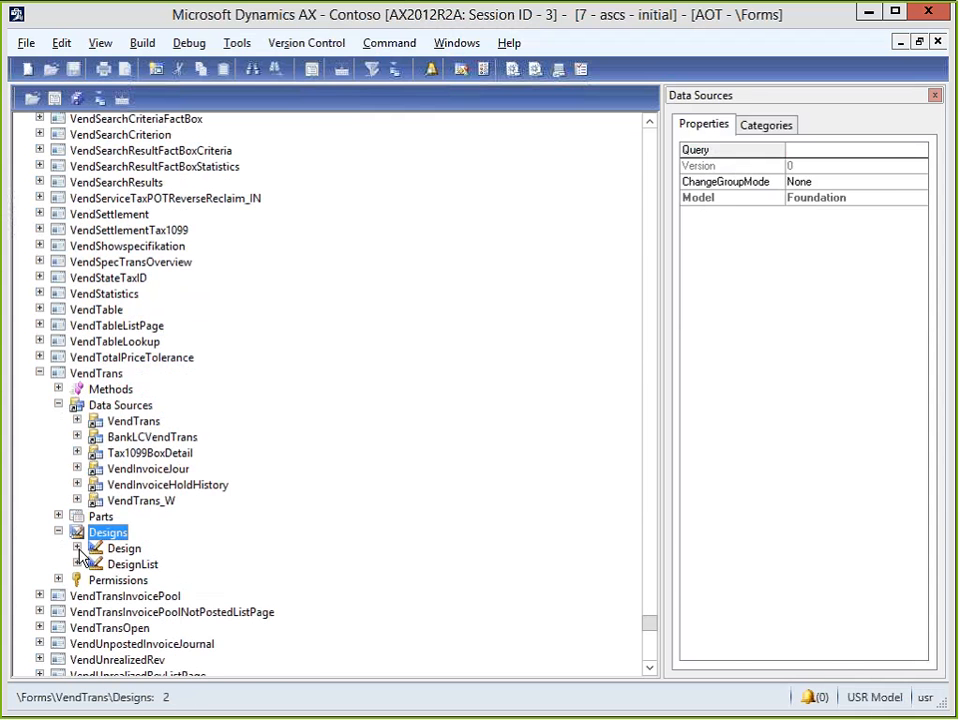
{"action": "left_click", "coordinate": [77, 548]}
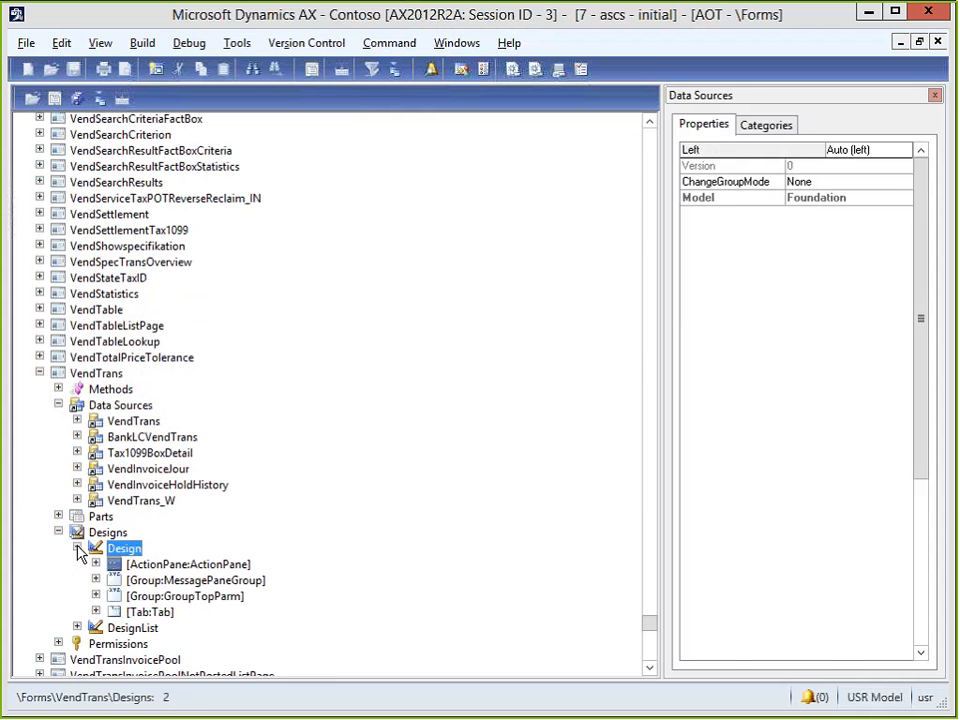
{"action": "left_click", "coordinate": [96, 611]}
{"action": "key", "text": "Down"}
{"action": "key", "text": "Down"}
{"action": "key", "text": "Down"}
{"action": "key", "text": "Down"}
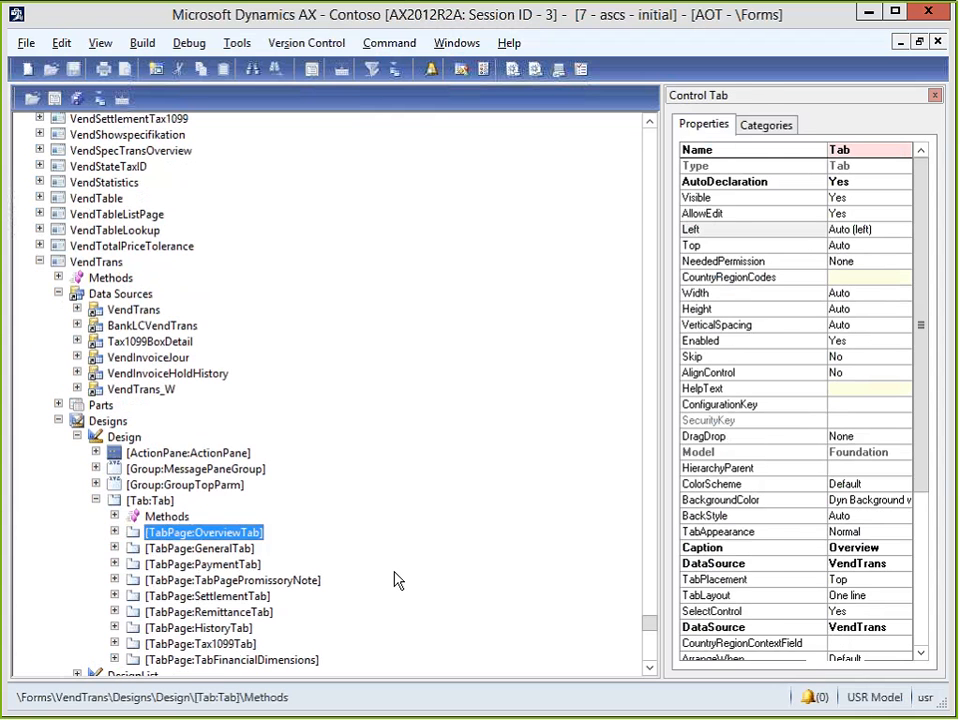
{"action": "key", "text": "Right"}
Drill through PaymentGroup and Payment to expand the Discounts group, then restore the window.
{"action": "key", "text": "Down"}
{"action": "key", "text": "Down"}
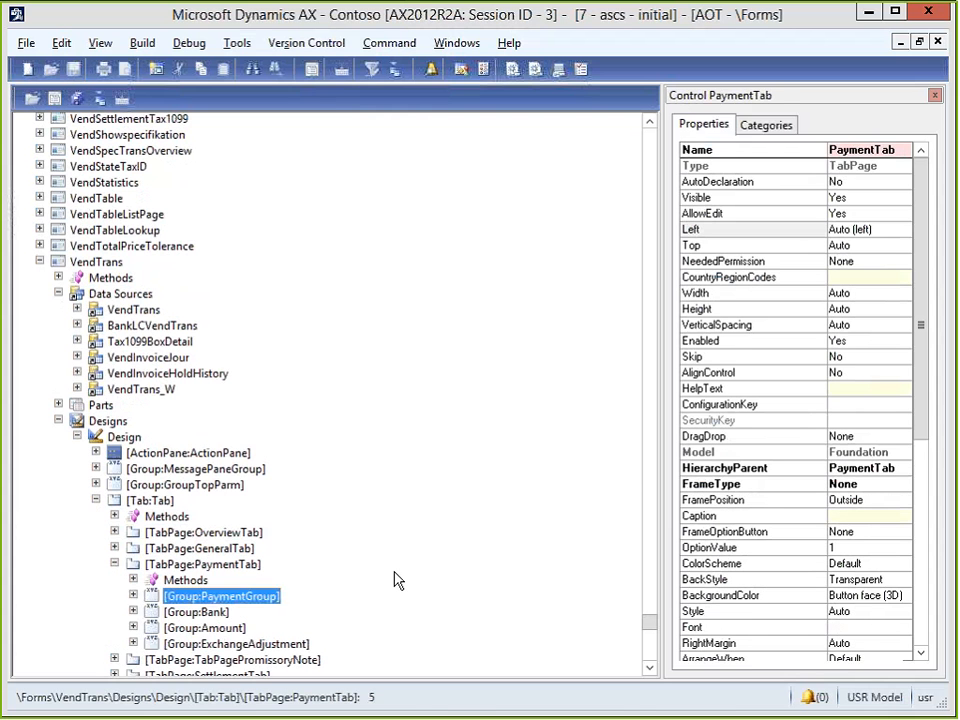
{"action": "key", "text": "Up"}
{"action": "key", "text": "Right"}
{"action": "key", "text": "Down"}
{"action": "key", "text": "Down"}
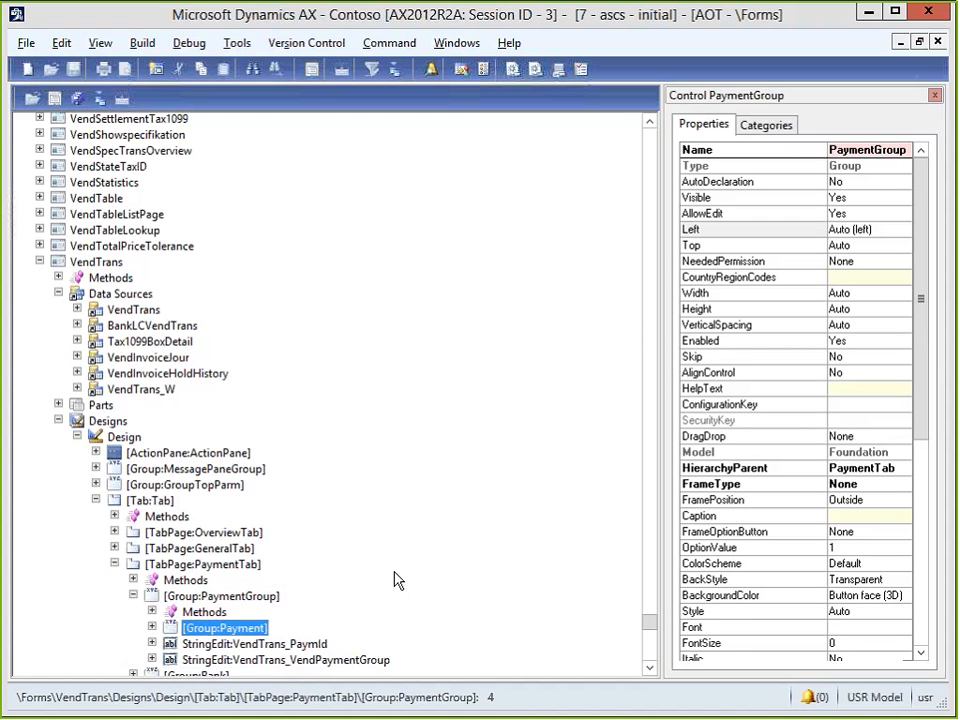
{"action": "key", "text": "Right"}
{"action": "key", "text": "Down"}
{"action": "key", "text": "Down"}
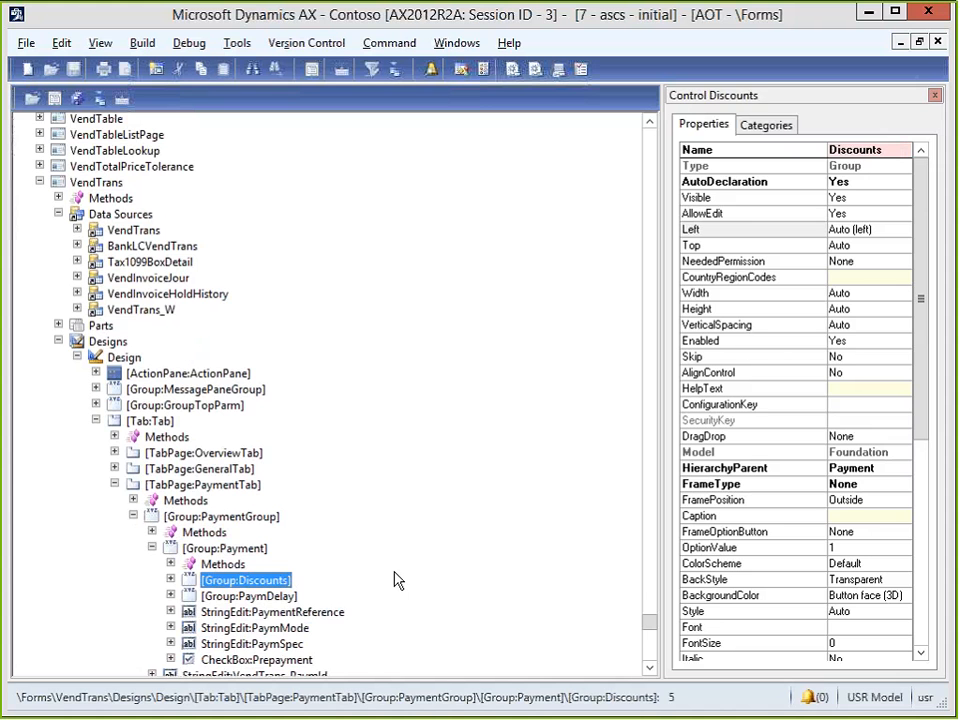
{"action": "key", "text": "Down"}
{"action": "key", "text": "Up"}
{"action": "key", "text": "Right"}
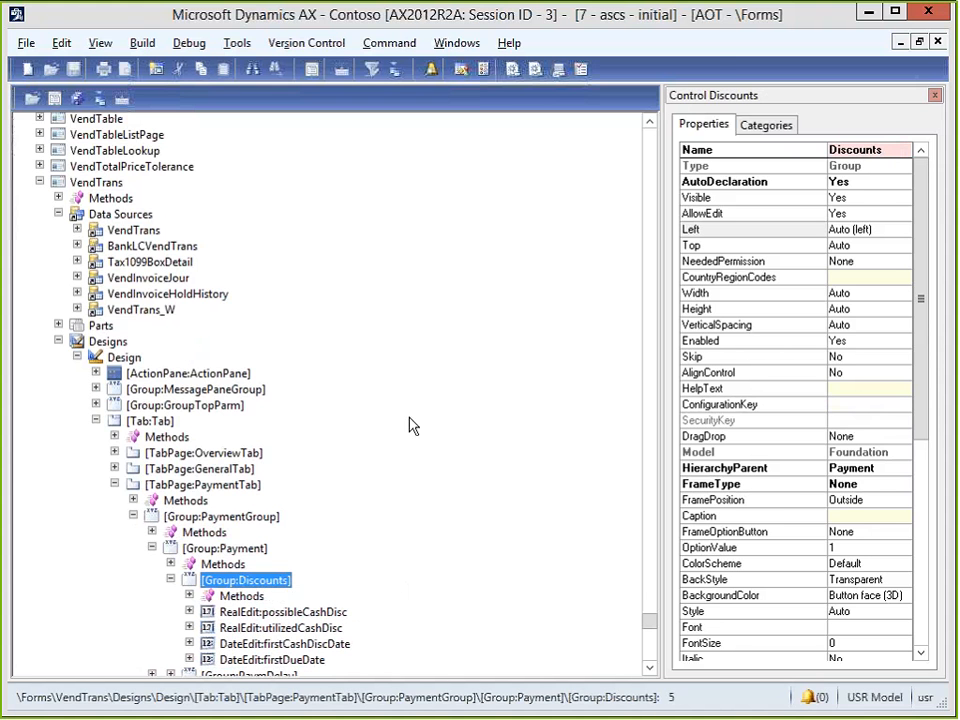
{"action": "left_click", "coordinate": [917, 43]}
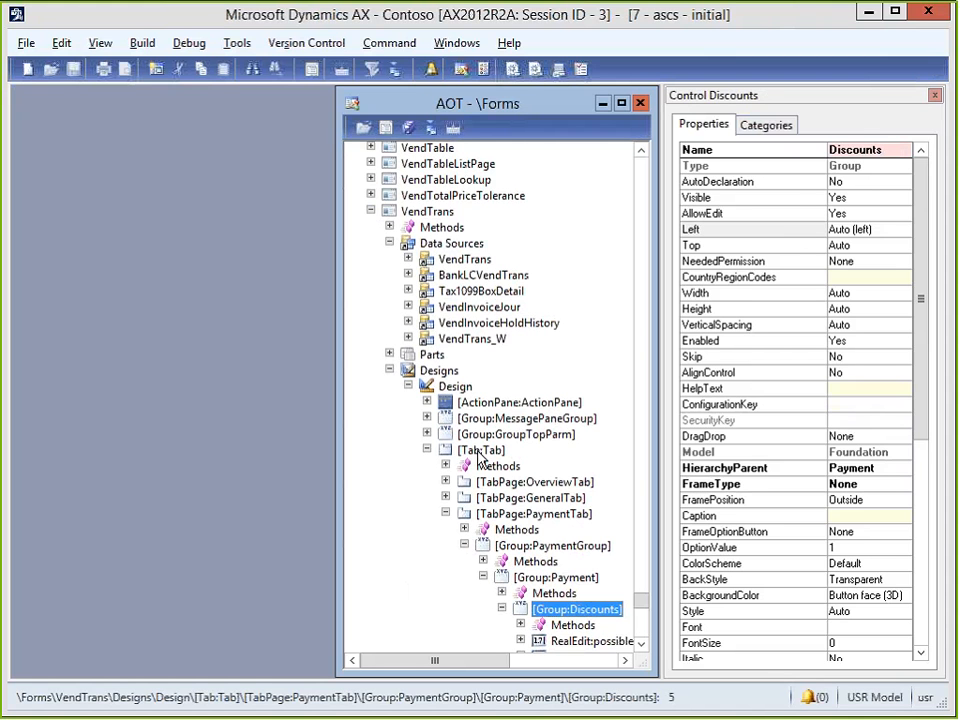
Open VendTrans in a new tree window and expand its Designs node.
{"action": "left_click", "coordinate": [420, 215]}
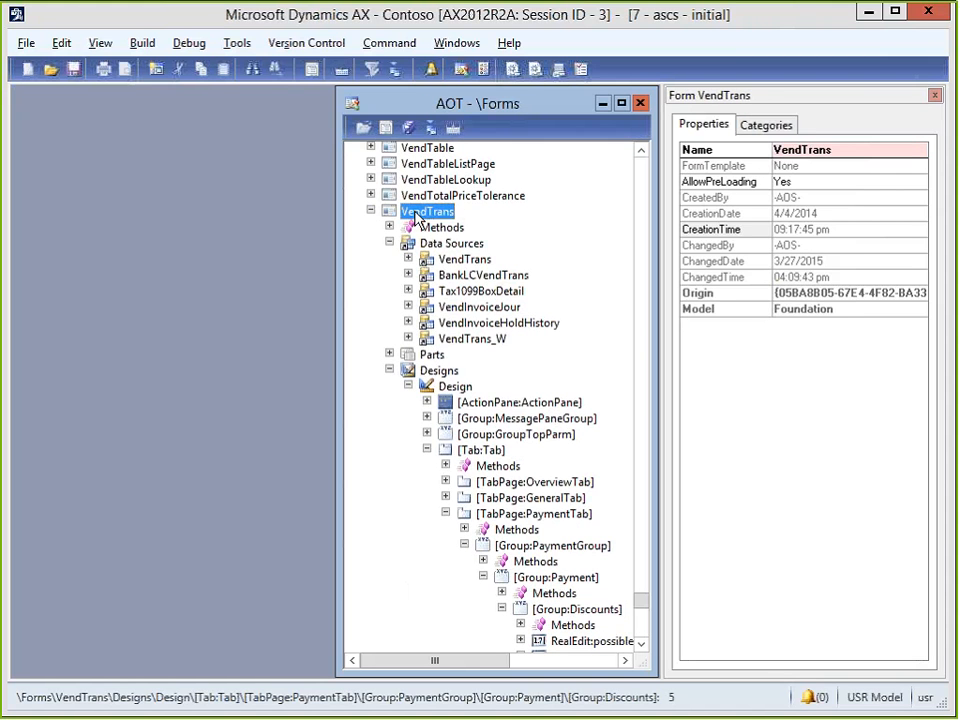
{"action": "right_click", "coordinate": [444, 219]}
{"action": "left_click", "coordinate": [460, 276]}
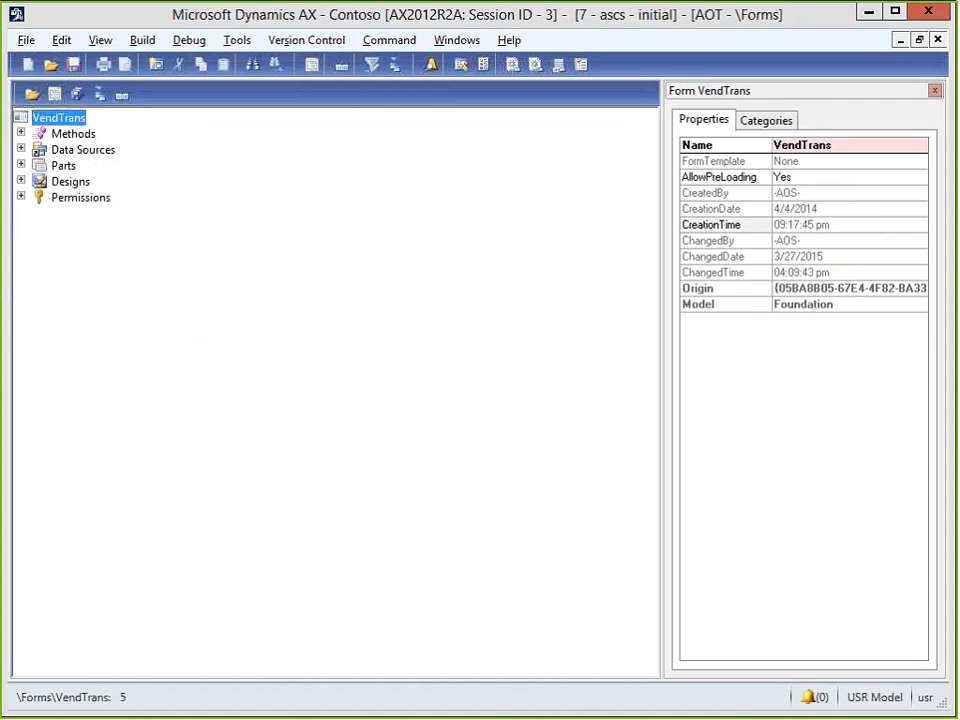
{"action": "key", "text": "Down"}
{"action": "key", "text": "Down"}
{"action": "key", "text": "Down"}
{"action": "key", "text": "Down"}
{"action": "key", "text": "Down"}
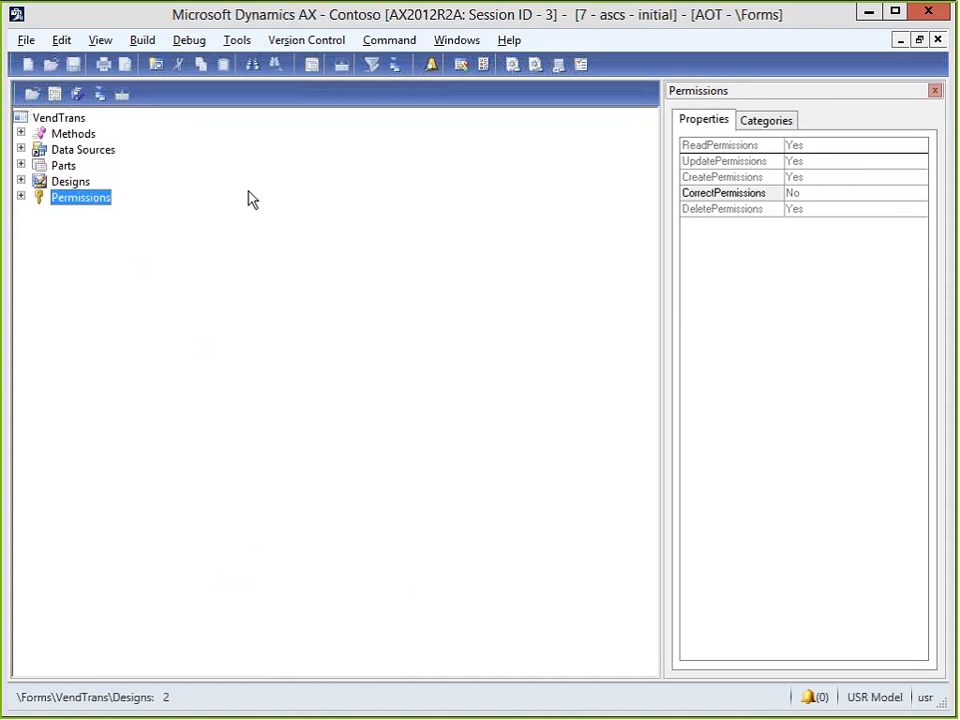
{"action": "key", "text": "Up"}
{"action": "key", "text": "Right"}
Expand the Design node and step down to its Tab container.
{"action": "key", "text": "Down"}
{"action": "key", "text": "Down"}
{"action": "key", "text": "Up"}
{"action": "key", "text": "Right"}
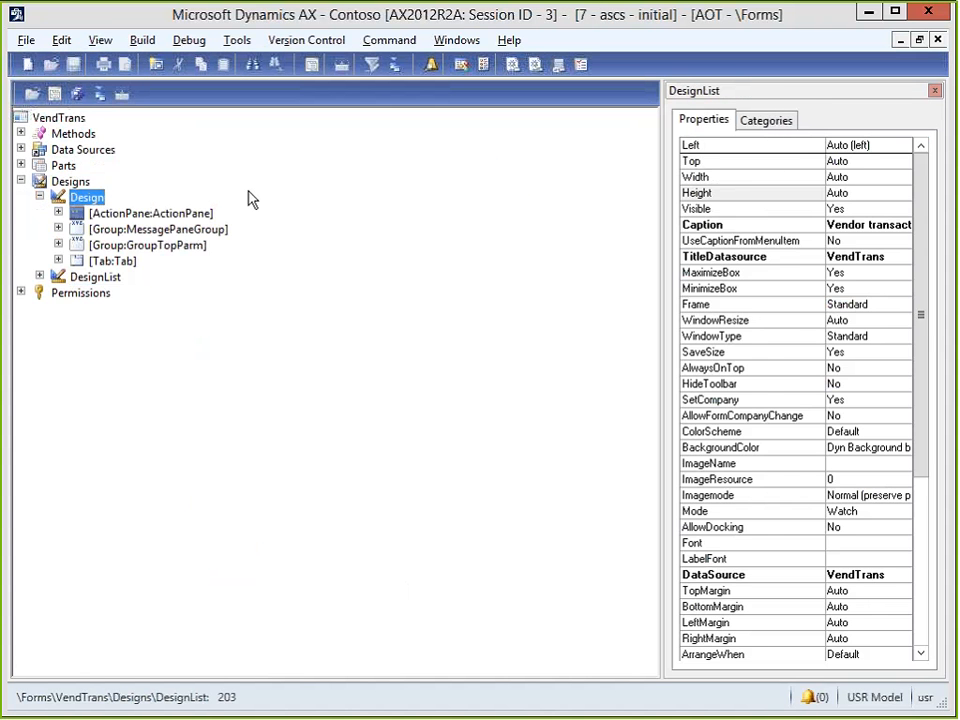
{"action": "key", "text": "Down"}
{"action": "key", "text": "Down"}
{"action": "key", "text": "Down"}
Expand PaymentTab, PaymentGroup and Payment, opening Discounts to show its date fields.
{"action": "key", "text": "Down"}
{"action": "key", "text": "Right"}
{"action": "key", "text": "Down"}
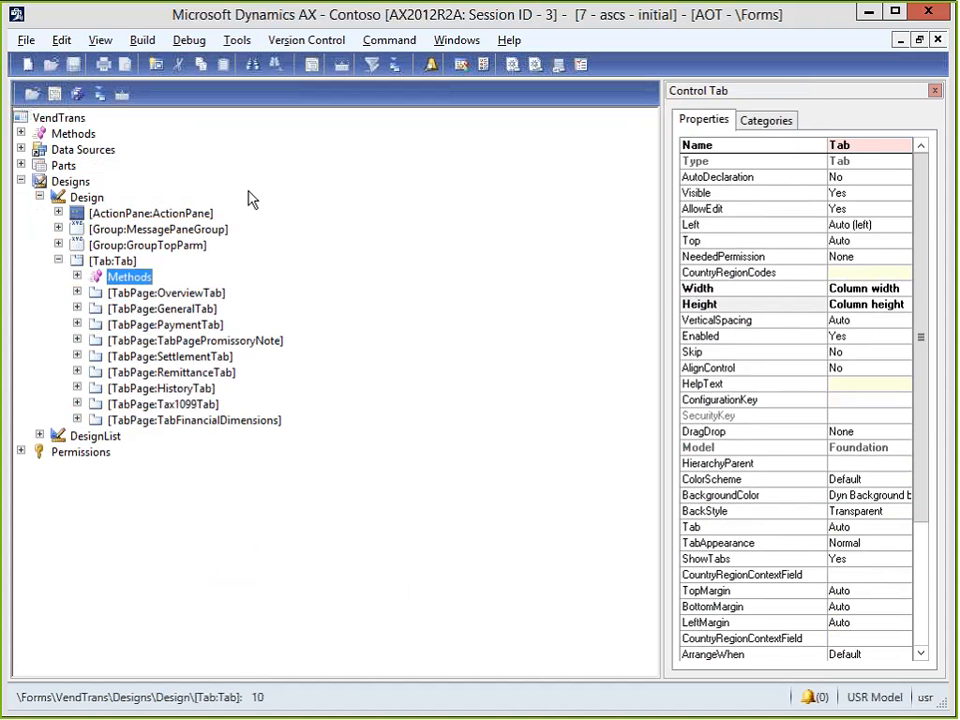
{"action": "key", "text": "Down"}
{"action": "key", "text": "Down"}
{"action": "key", "text": "Down"}
{"action": "key", "text": "Right"}
{"action": "key", "text": "Down"}
{"action": "key", "text": "Down"}
{"action": "key", "text": "Right"}
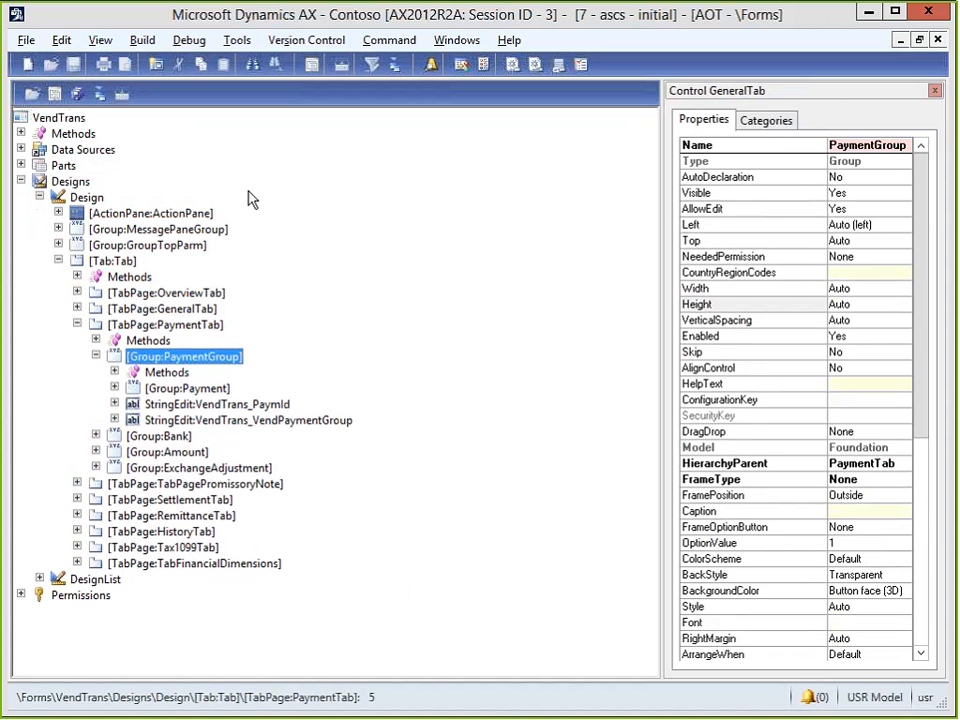
{"action": "key", "text": "Down"}
{"action": "key", "text": "Down"}
{"action": "key", "text": "Right"}
{"action": "key", "text": "Down"}
{"action": "key", "text": "Down"}
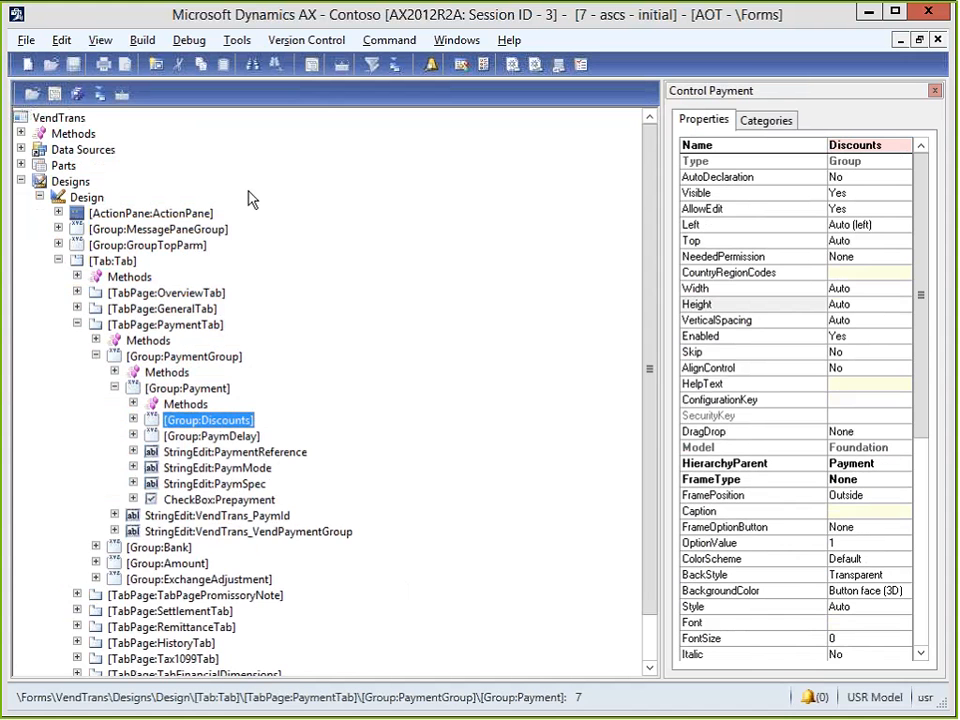
{"action": "key", "text": "Right"}
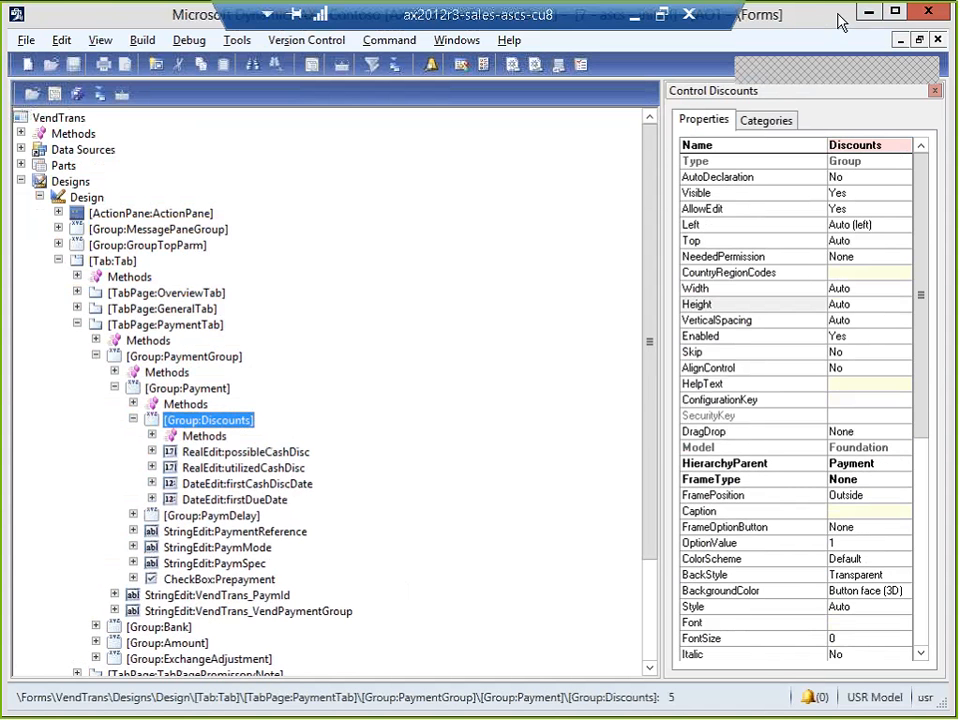
Tile both tree windows and re-expand the Discounts group in the left tree.
{"action": "left_click", "coordinate": [919, 40]}
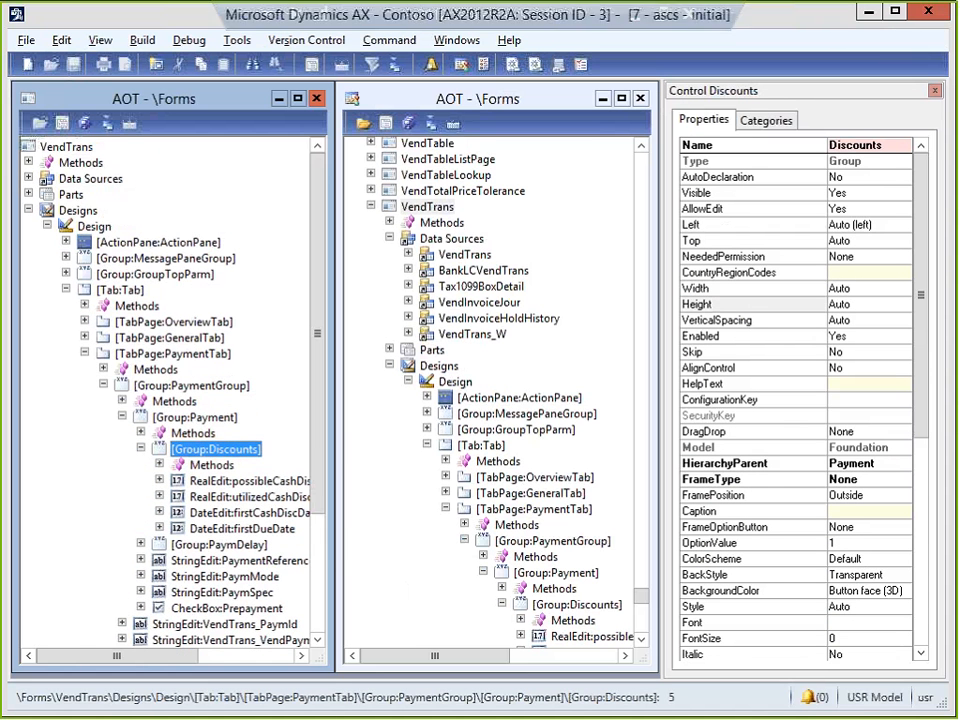
{"action": "key", "text": "Left"}
{"action": "key", "text": "Left"}
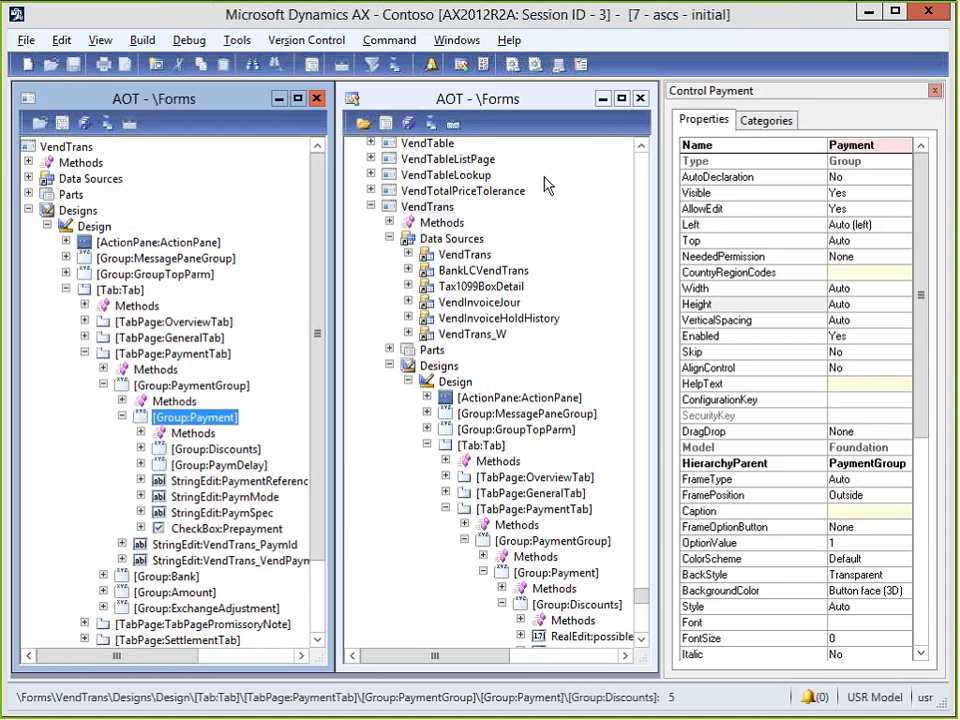
{"action": "key", "text": "Down"}
{"action": "key", "text": "Right"}
{"action": "key", "text": "Down"}
{"action": "key", "text": "Right"}
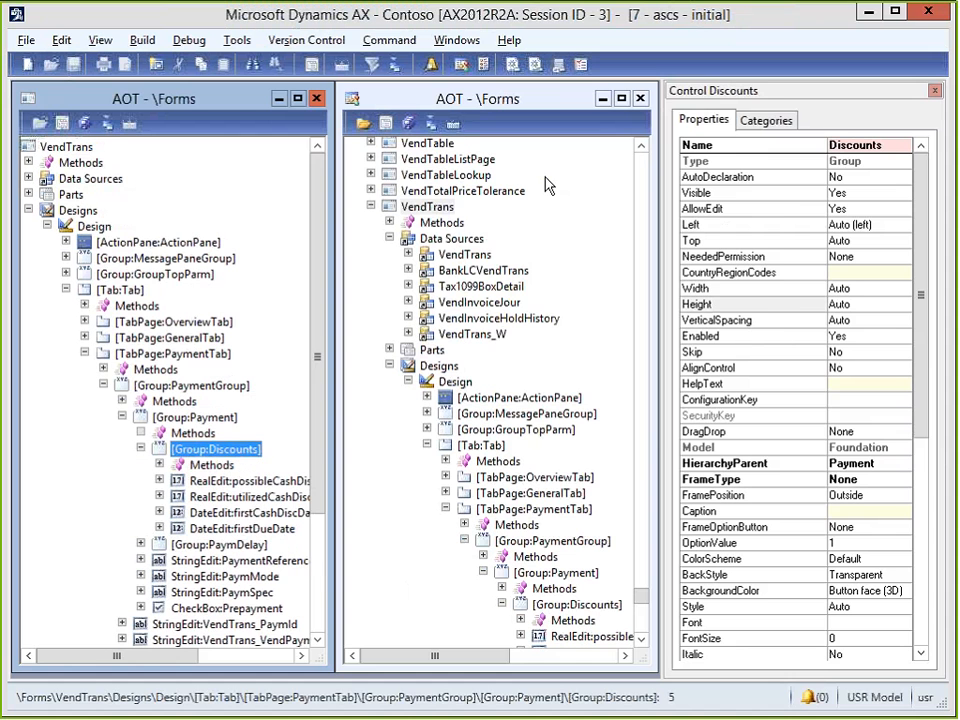
In the right tree, go to Data Dictionary > Tables and type-ahead to 'vendtrans'.
{"action": "left_click", "coordinate": [574, 208]}
{"action": "key", "text": "Left"}
{"action": "key", "text": "Left"}
{"action": "key", "text": "Left"}
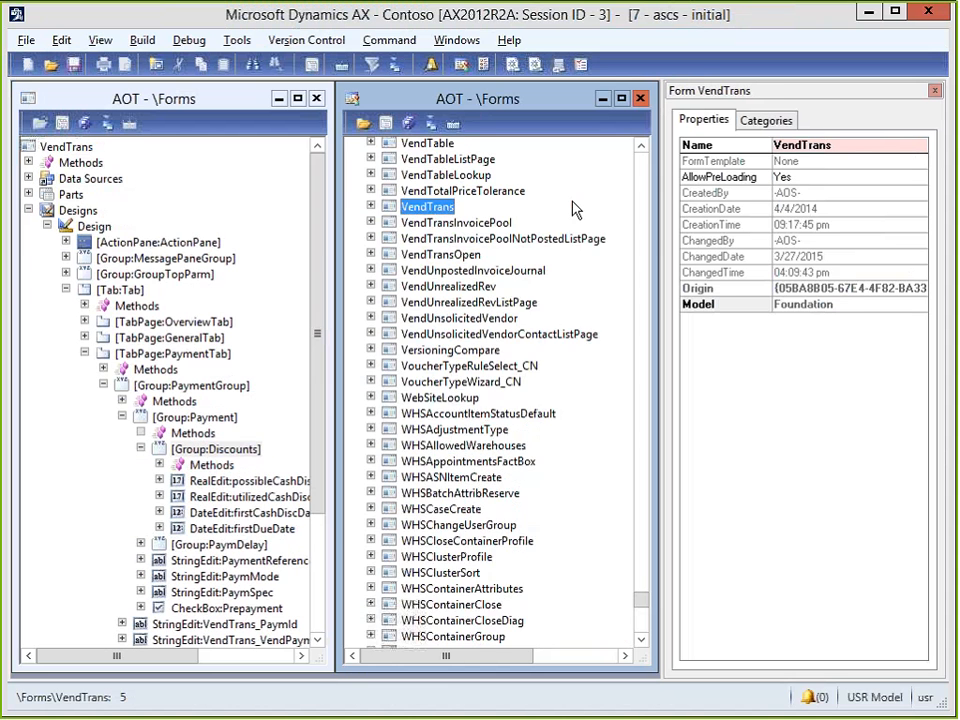
{"action": "key", "text": "Up"}
{"action": "key", "text": "Up"}
{"action": "key", "text": "Up"}
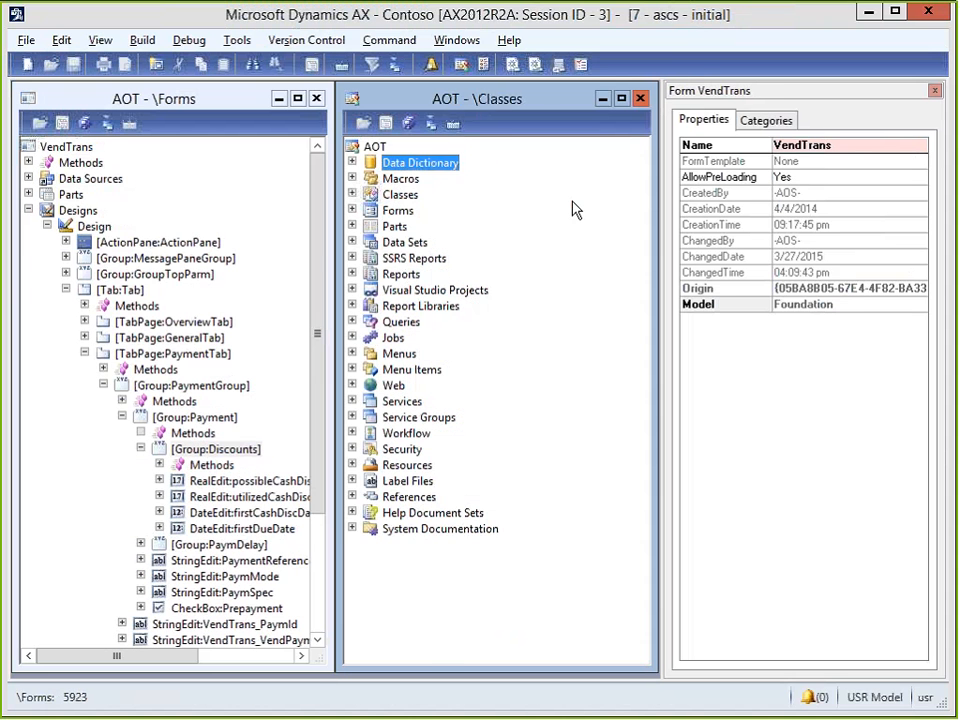
{"action": "key", "text": "Right"}
{"action": "key", "text": "Down"}
{"action": "key", "text": "Right"}
{"action": "key", "text": "Down"}
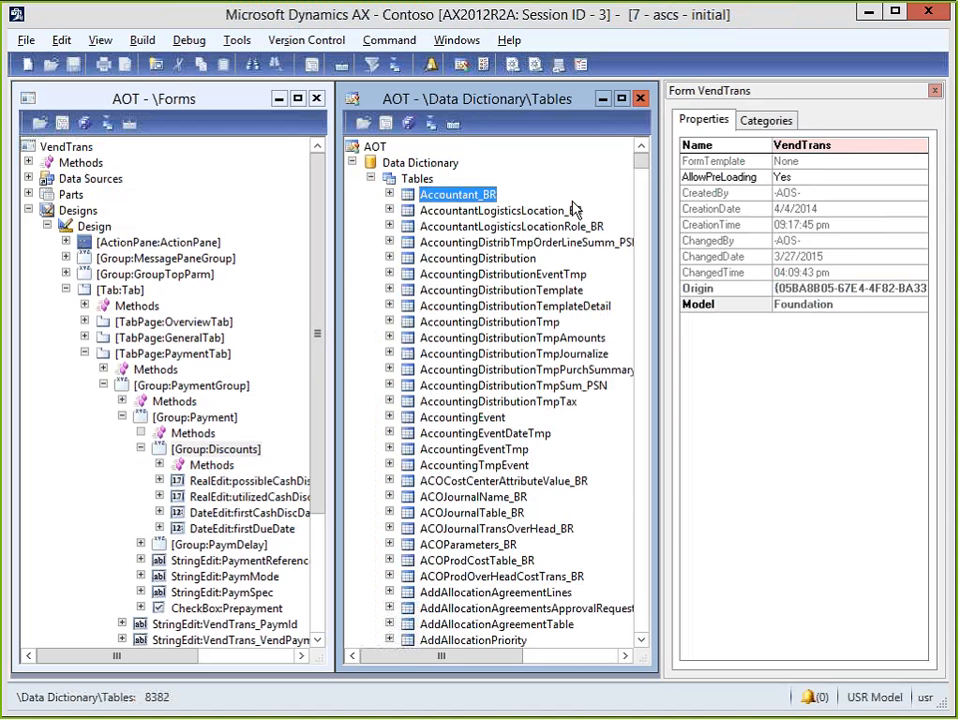
{"action": "type", "text": "ve"}
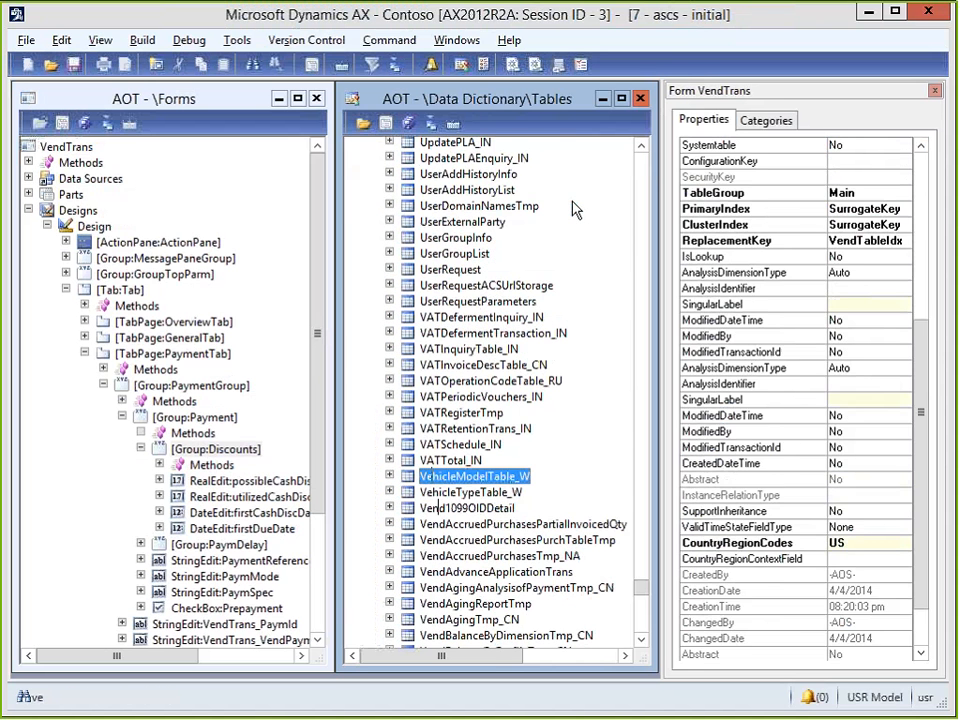
{"action": "type", "text": "ndtrans"}
Expand VendTrans fields, show ProposedDueDate(usr) properties, and try adding it to Discounts.
{"action": "key", "text": "Right"}
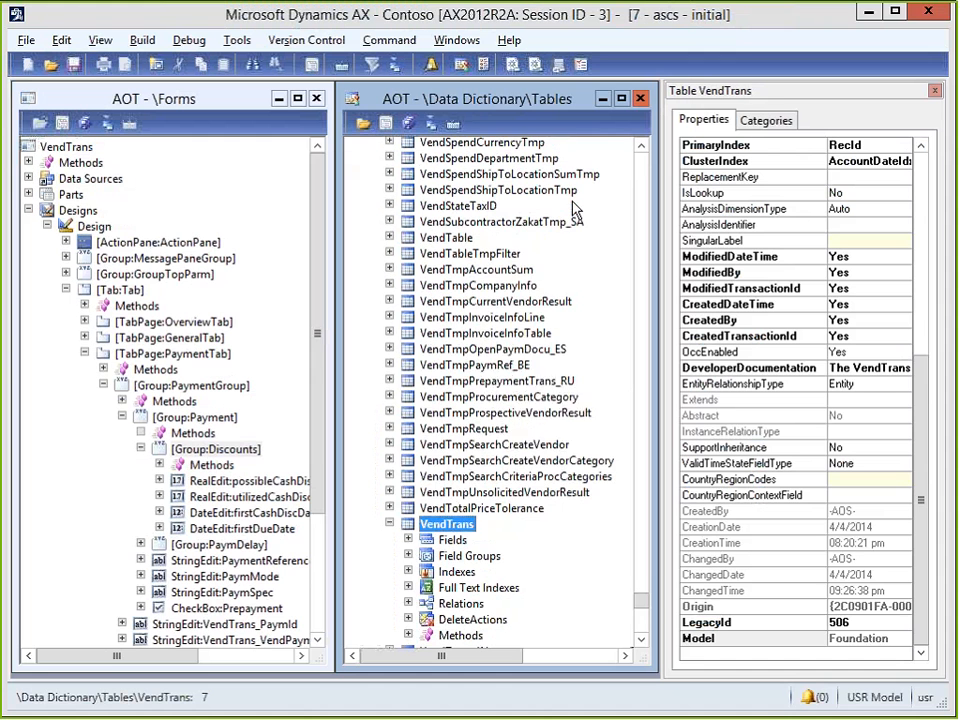
{"action": "key", "text": "Down"}
{"action": "key", "text": "Right"}
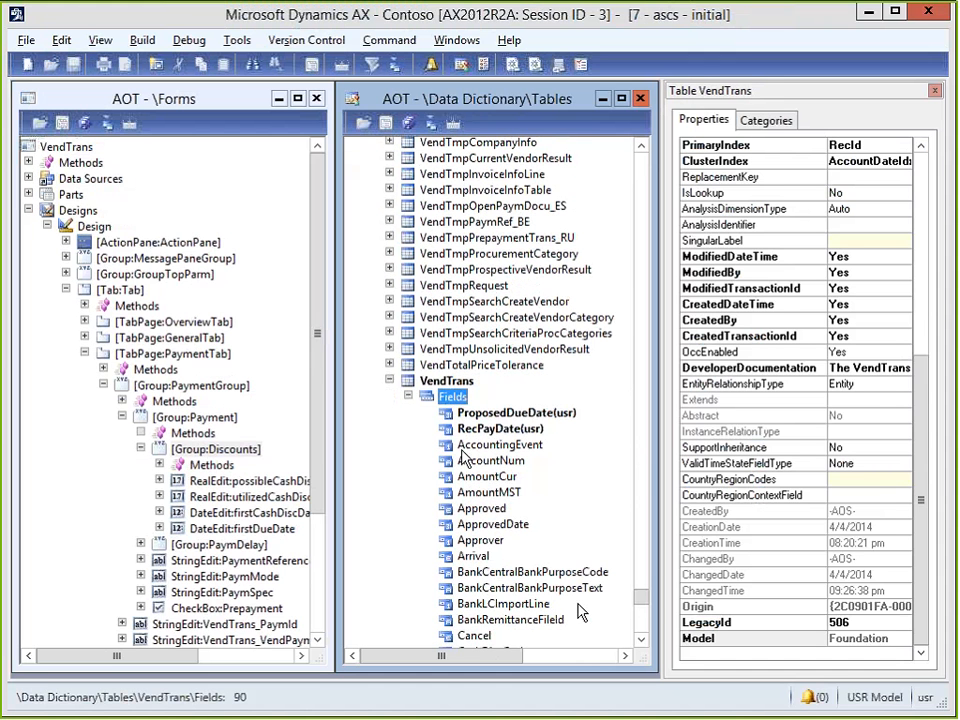
{"action": "left_click", "coordinate": [510, 414]}
{"action": "left_click_drag", "start_coordinate": [510, 418], "coordinate": [448, 403]}
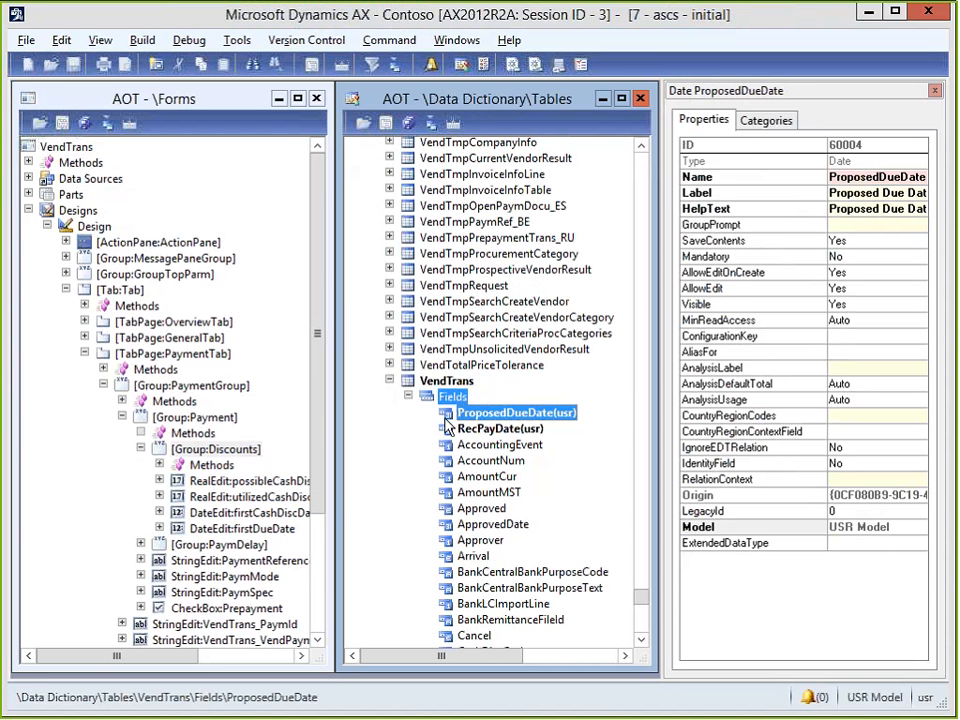
{"action": "right_click", "coordinate": [225, 450]}
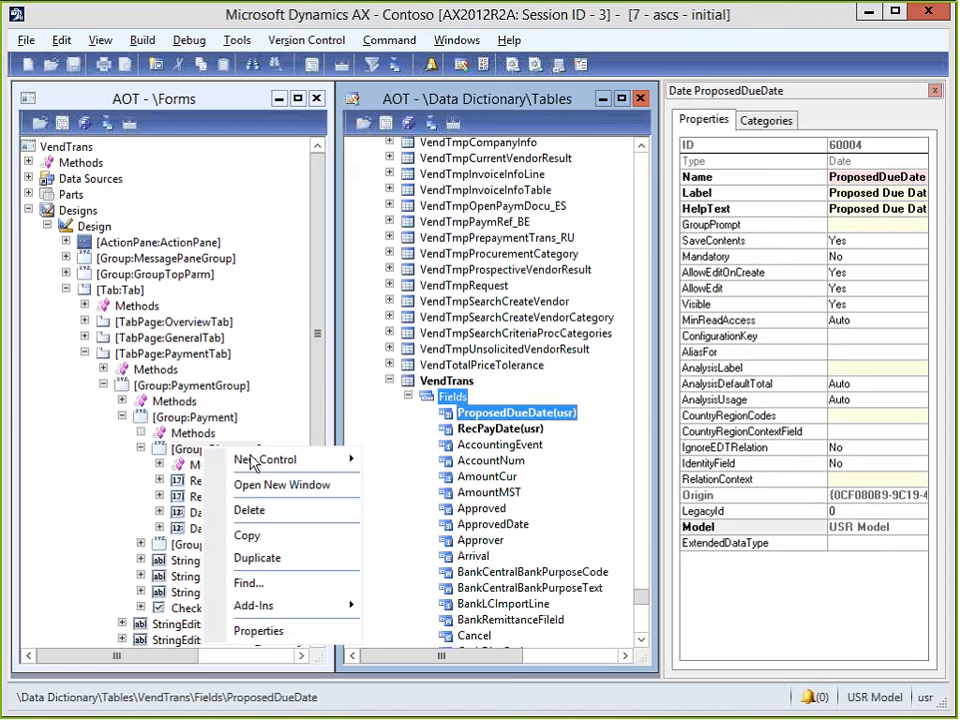
Dismiss the context menu, minimize the AOT and browse the module list toward Accounts receivable.
{"action": "mouse_move", "coordinate": [256, 463]}
{"action": "left_click", "coordinate": [867, 18]}
{"action": "left_click", "coordinate": [867, 18]}
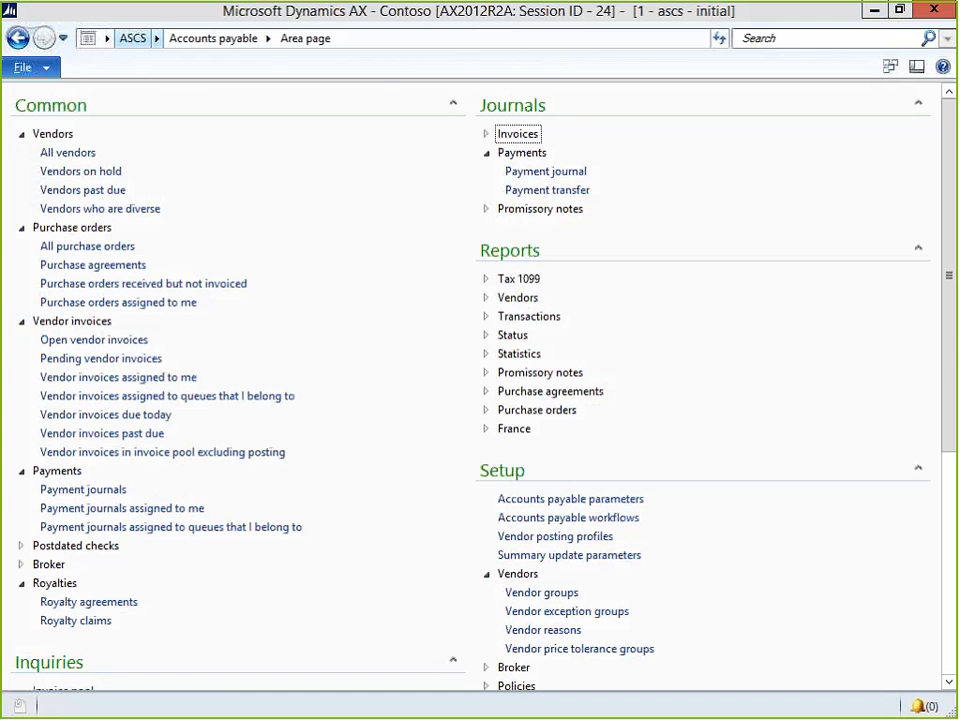
{"action": "left_click", "coordinate": [156, 40]}
{"action": "key", "text": "Down"}
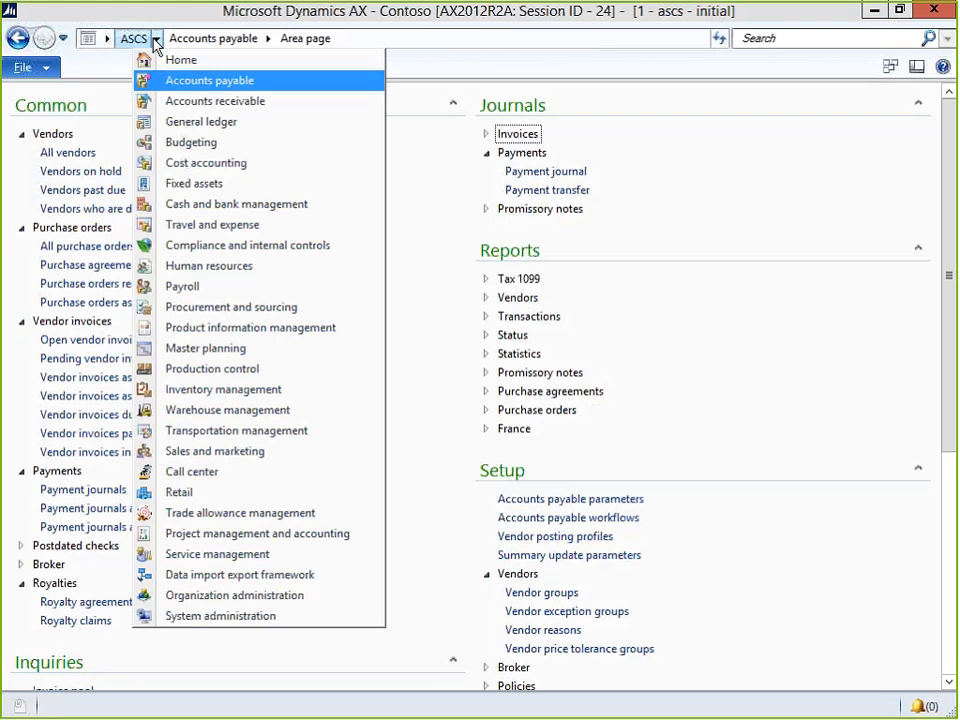
{"action": "key", "text": "Down"}
Go to Accounts receivable > All customers and open the first customer.
{"action": "key", "text": "Return"}
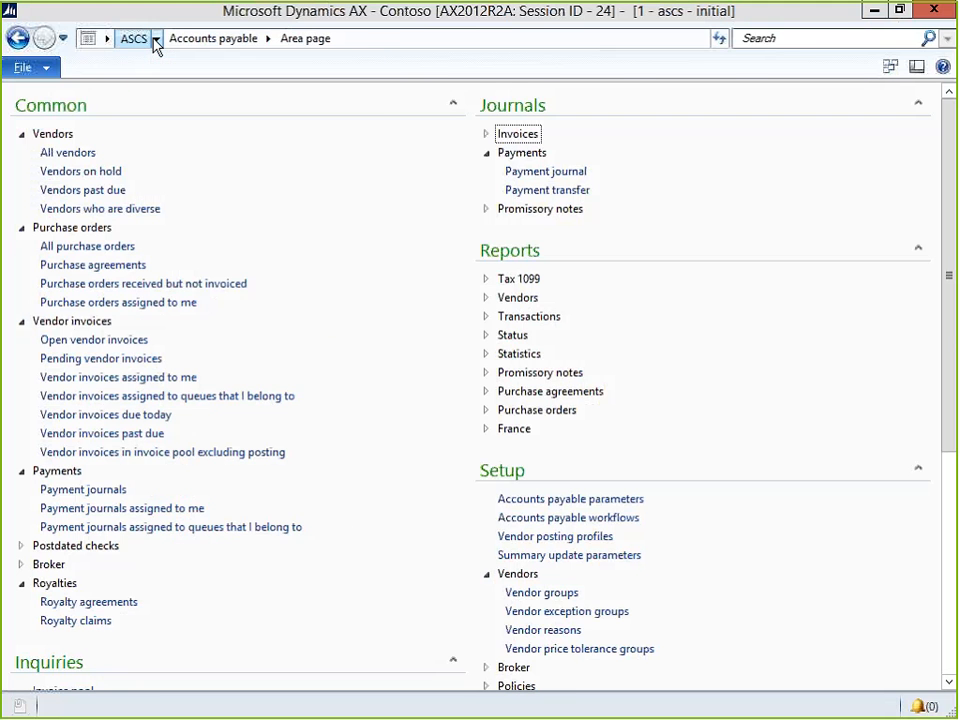
{"action": "left_click", "coordinate": [167, 151]}
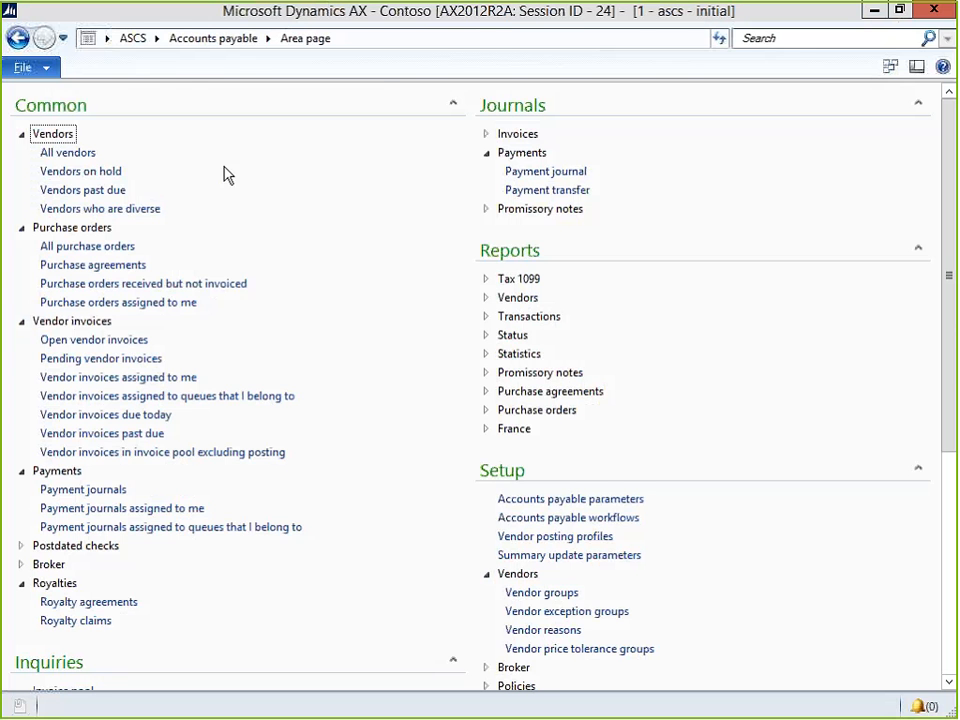
{"action": "left_click", "coordinate": [156, 38]}
{"action": "left_click", "coordinate": [190, 98]}
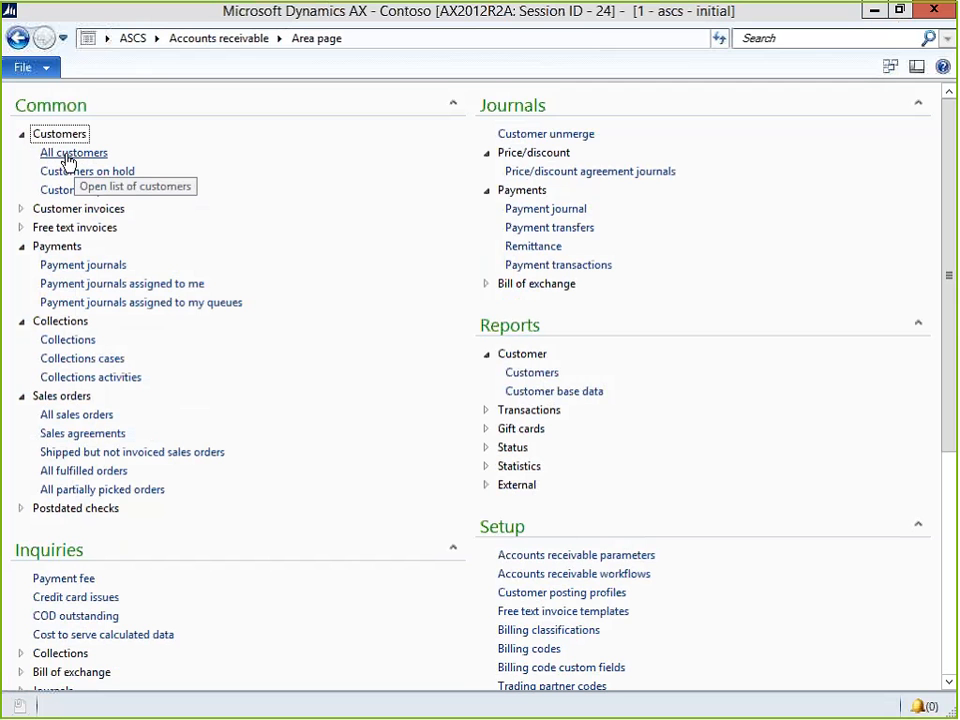
{"action": "left_click", "coordinate": [74, 155]}
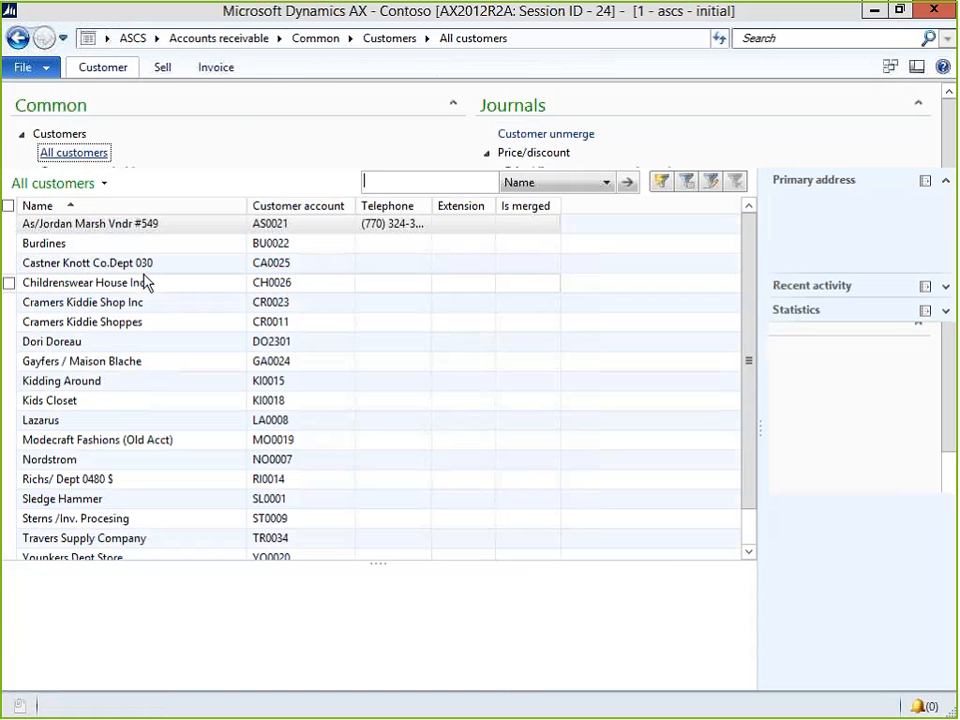
{"action": "left_click", "coordinate": [108, 224]}
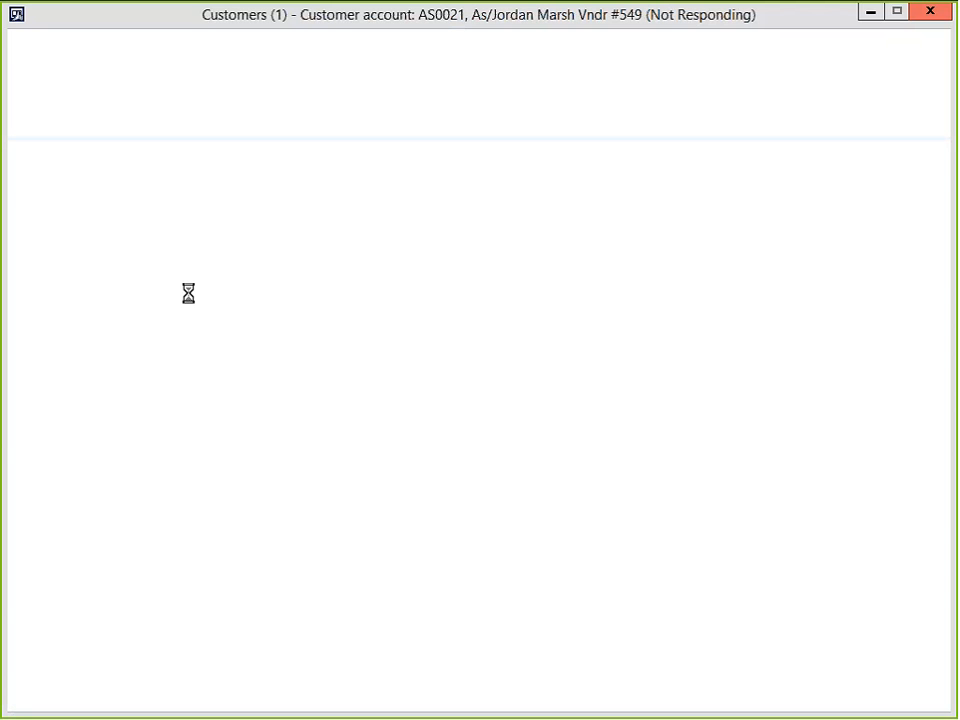
Switch between open windows to bring the customer details form to the front.
{"action": "key", "text": "alt+Tab"}
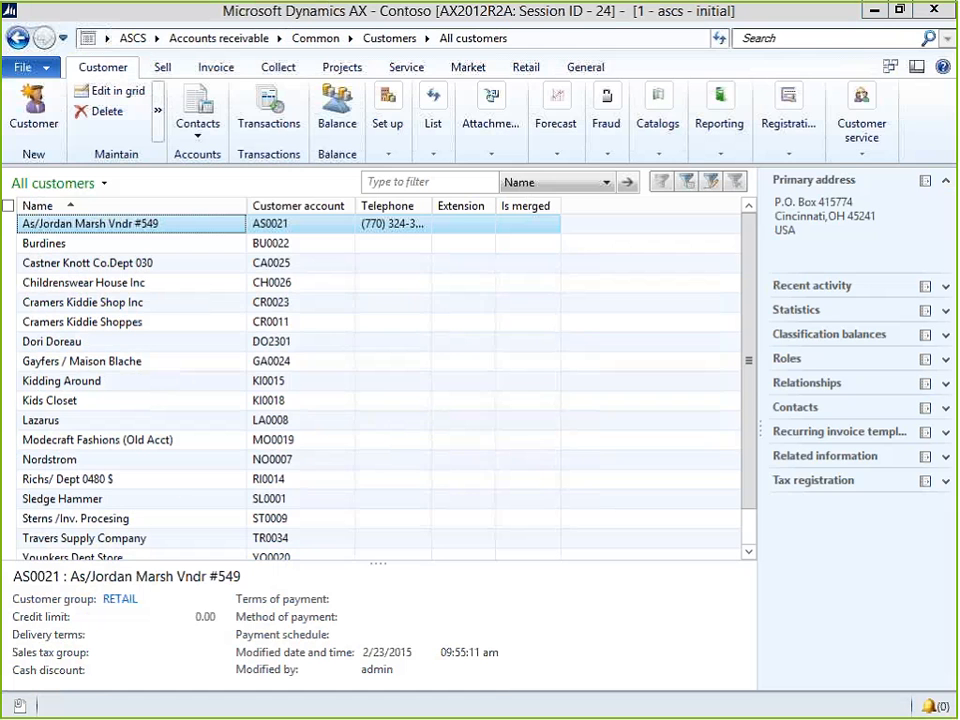
{"action": "key", "text": "alt+Tab"}
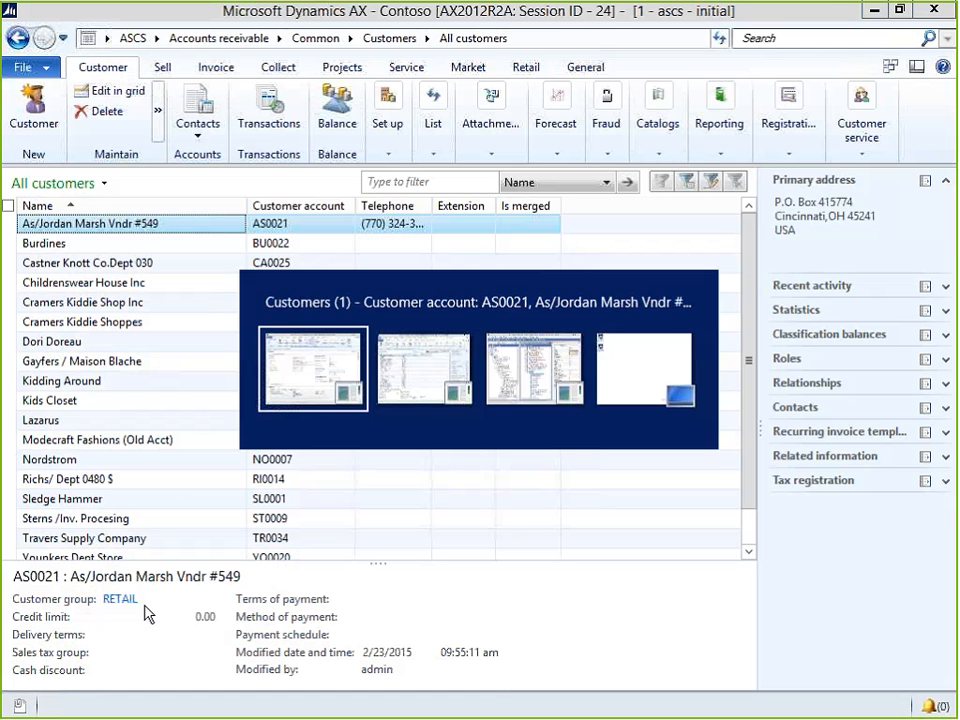
{"action": "key", "text": "alt+Tab"}
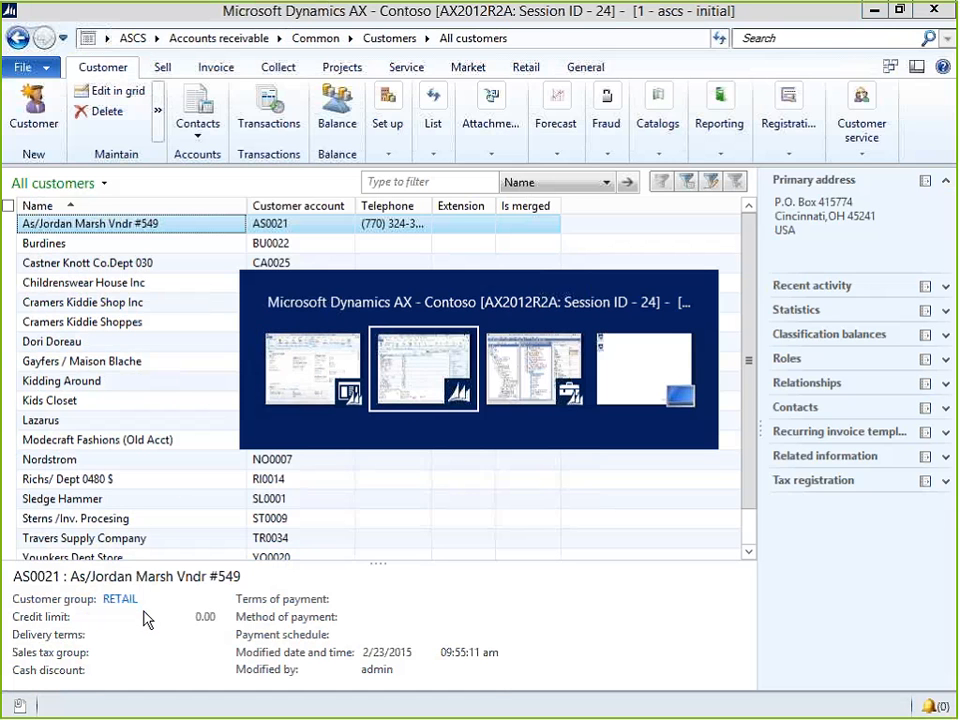
{"action": "key", "text": "alt+shift+Tab"}
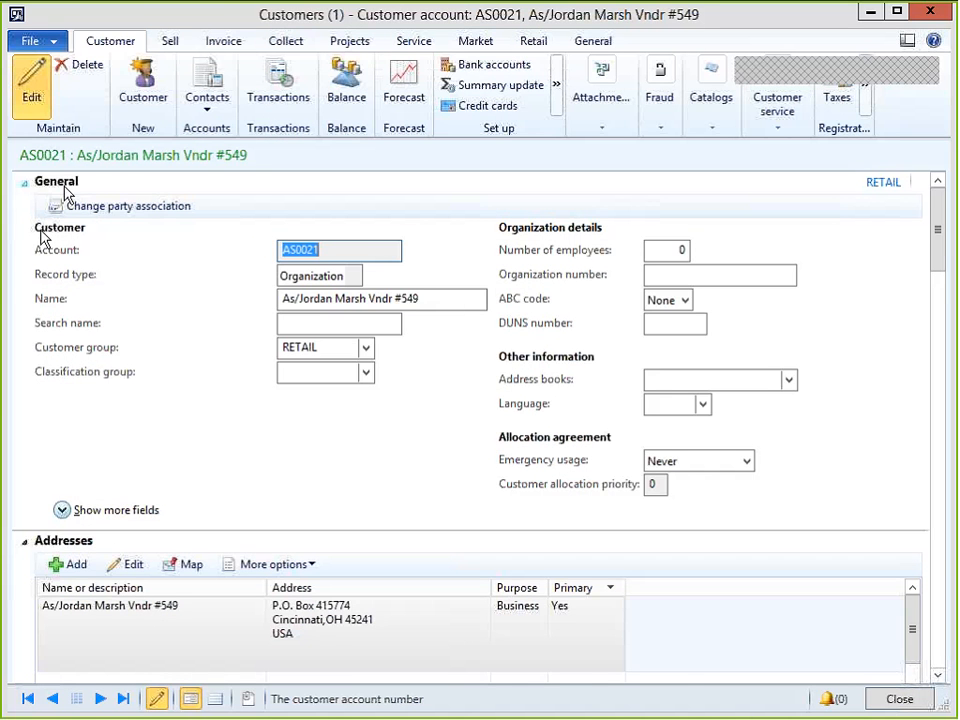
In Contact information, add a new contact line and leave its Type set to Phone.
{"action": "scroll", "coordinate": [105, 510], "scroll_direction": "down", "scroll_amount": 3}
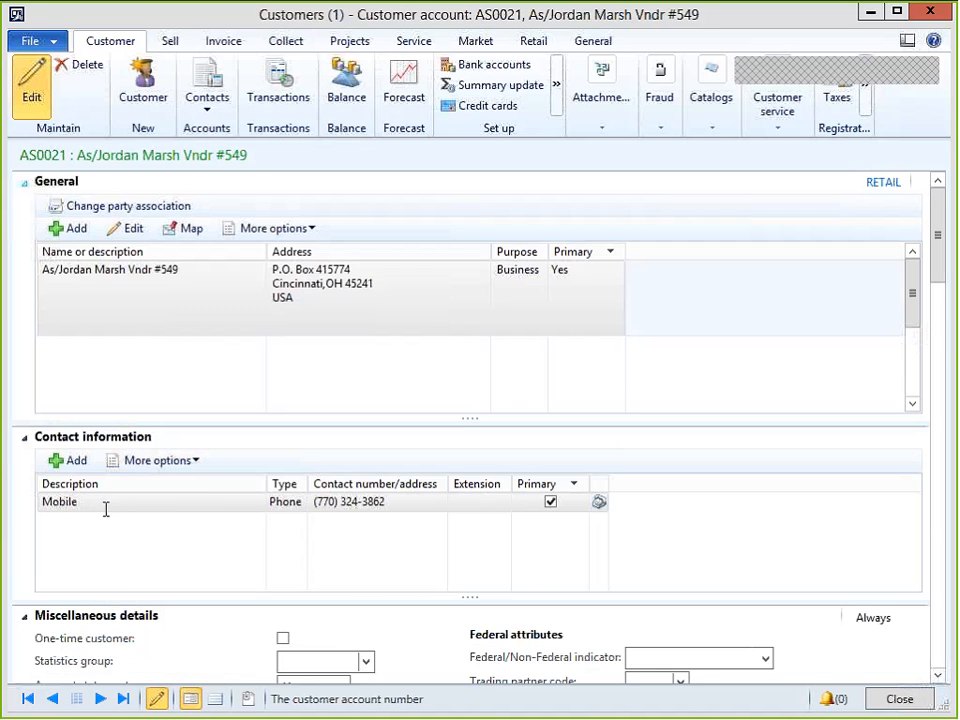
{"action": "left_click", "coordinate": [290, 508]}
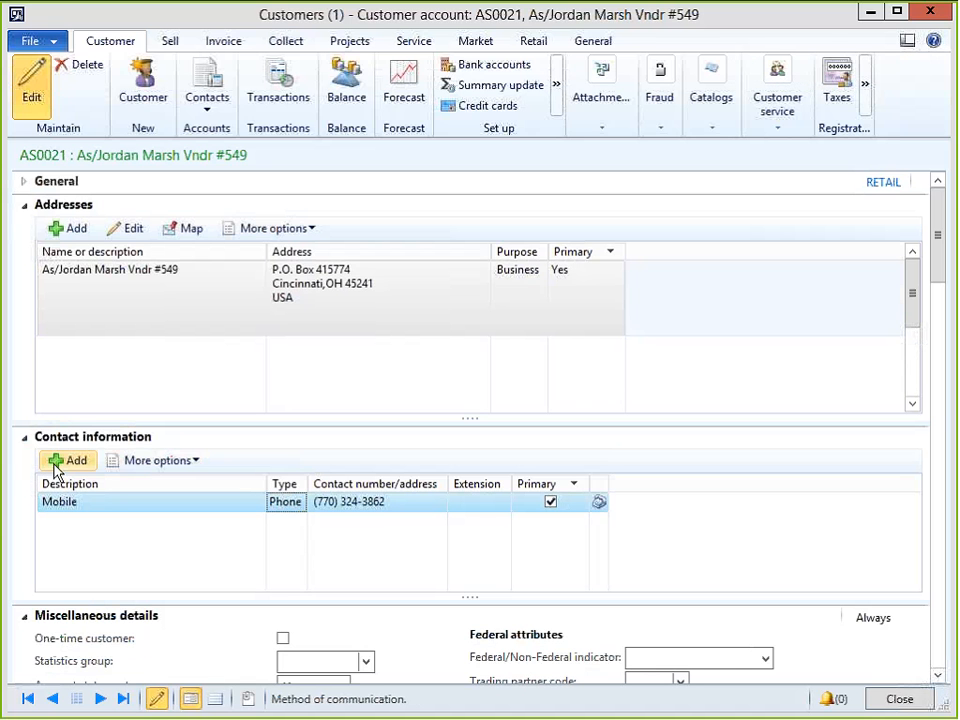
{"action": "left_click", "coordinate": [55, 470]}
{"action": "left_click", "coordinate": [272, 500]}
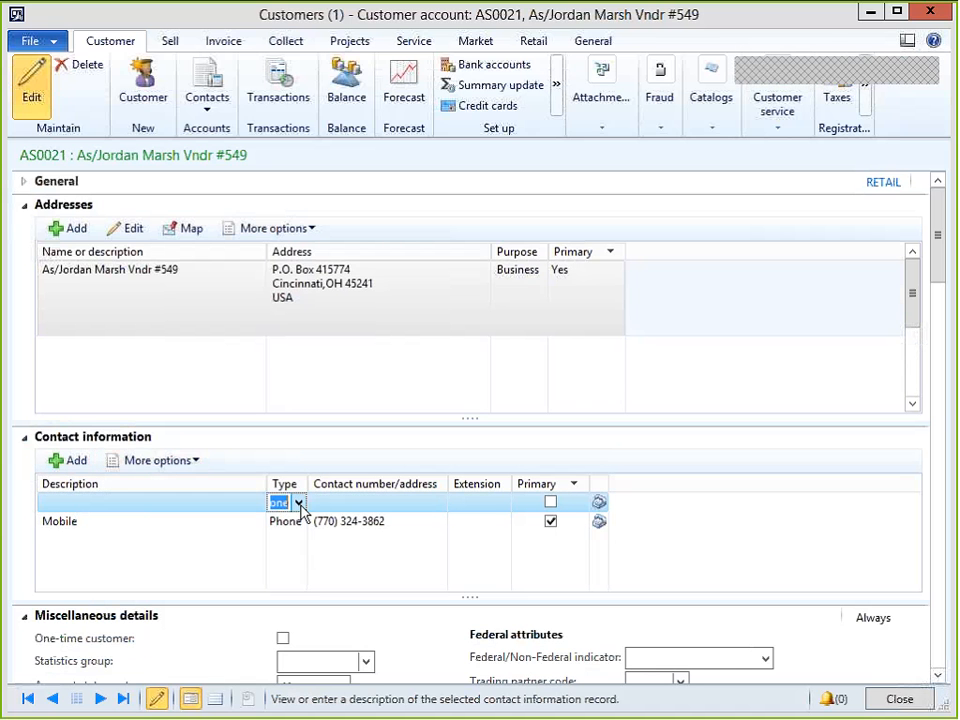
{"action": "left_click", "coordinate": [298, 503]}
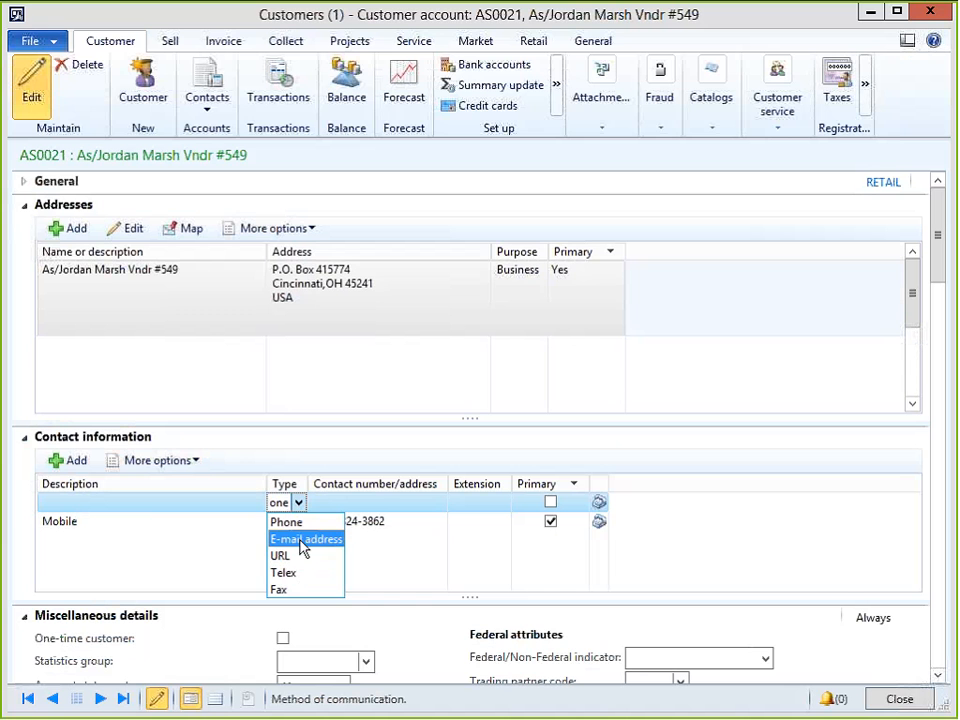
{"action": "left_click", "coordinate": [226, 550]}
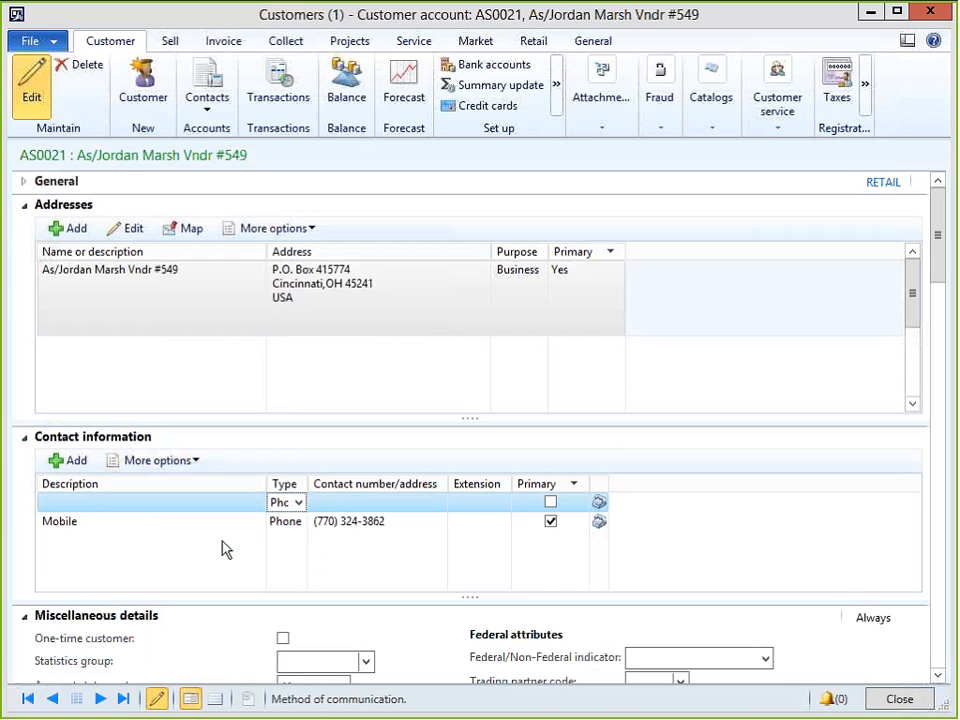
Personalize the Type field to read system name LogisticsElectronicAddress.Type on form CustTable, then return to the AOT.
{"action": "right_click", "coordinate": [280, 504]}
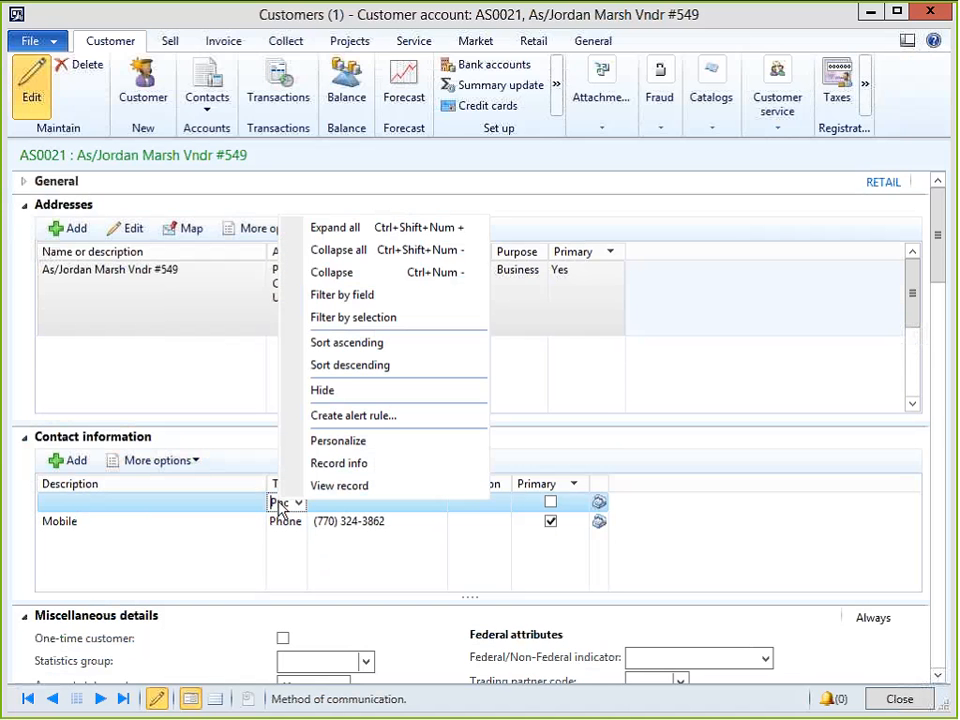
{"action": "left_click", "coordinate": [337, 443]}
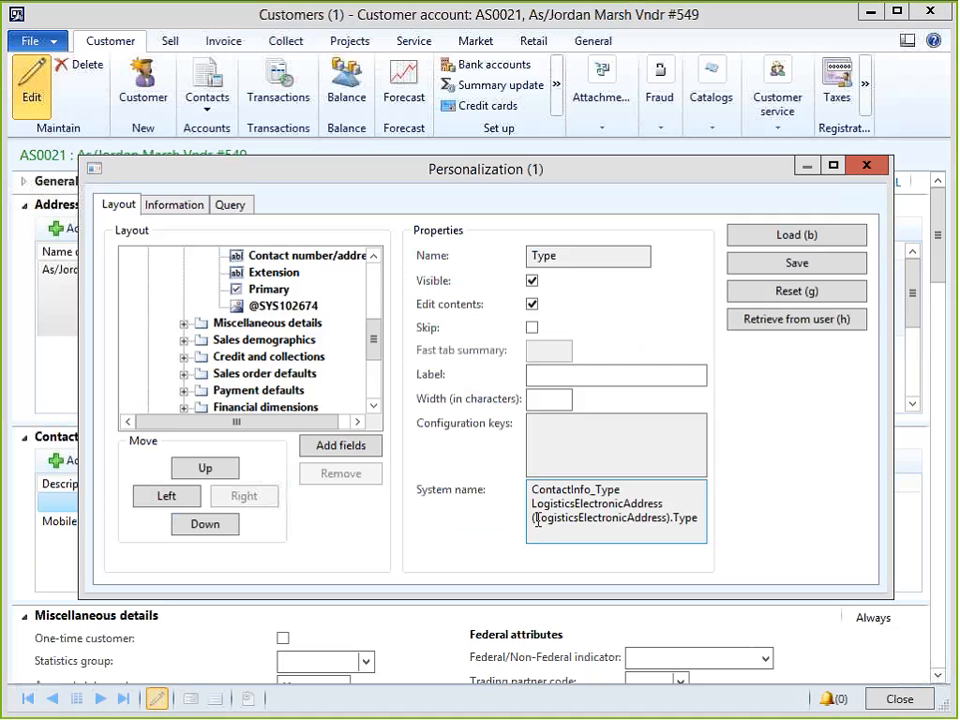
{"action": "left_click_drag", "start_coordinate": [537, 519], "coordinate": [695, 518]}
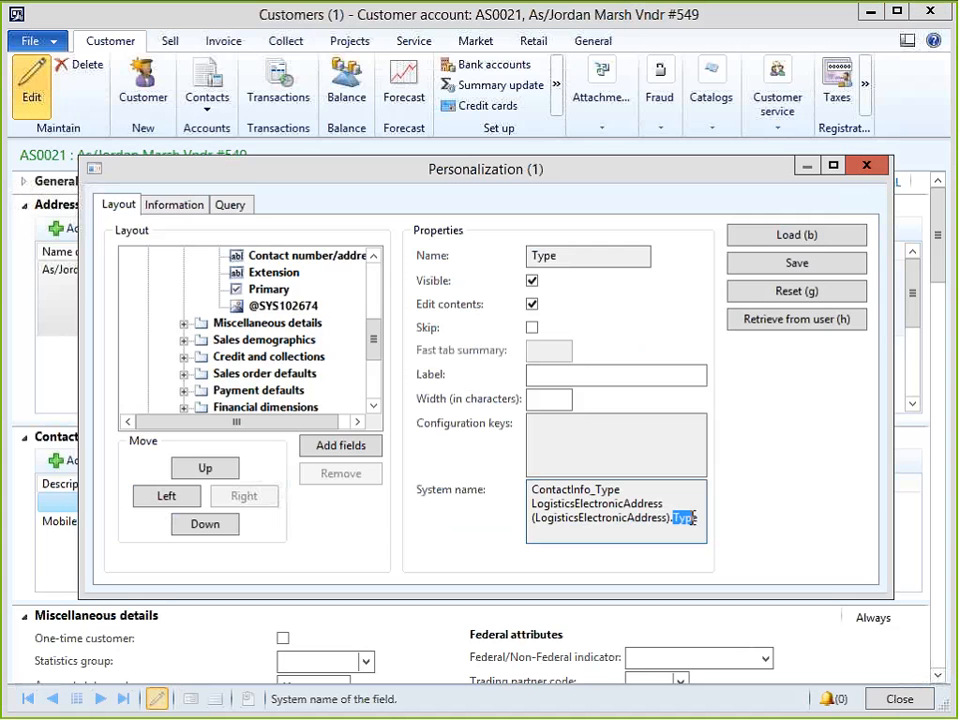
{"action": "left_click", "coordinate": [168, 205]}
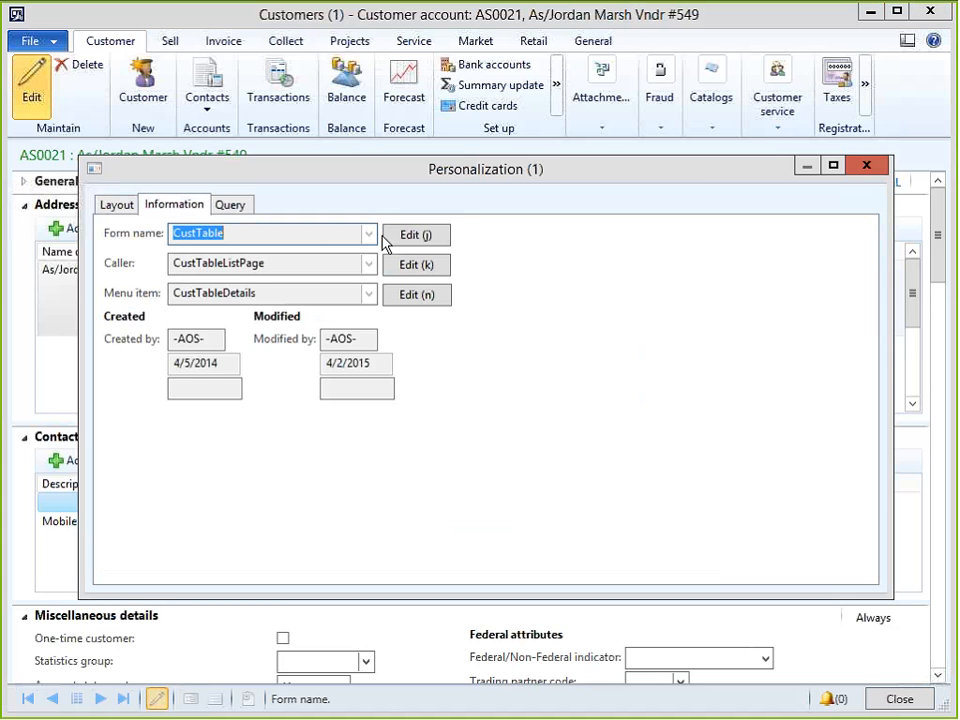
{"action": "left_click", "coordinate": [114, 208]}
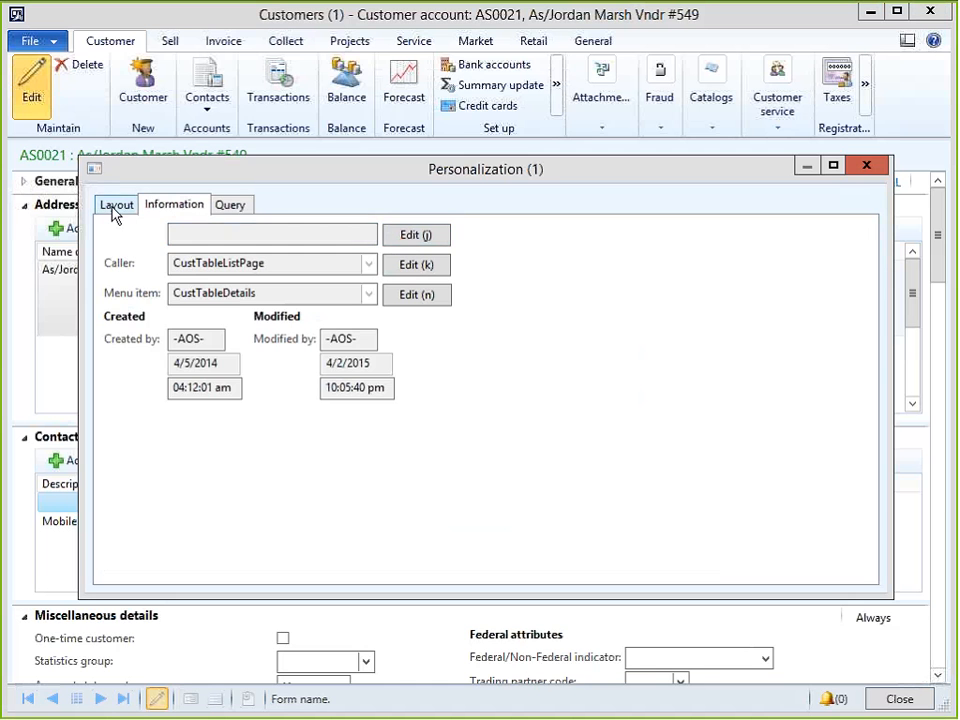
{"action": "left_click_drag", "start_coordinate": [535, 519], "coordinate": [671, 518]}
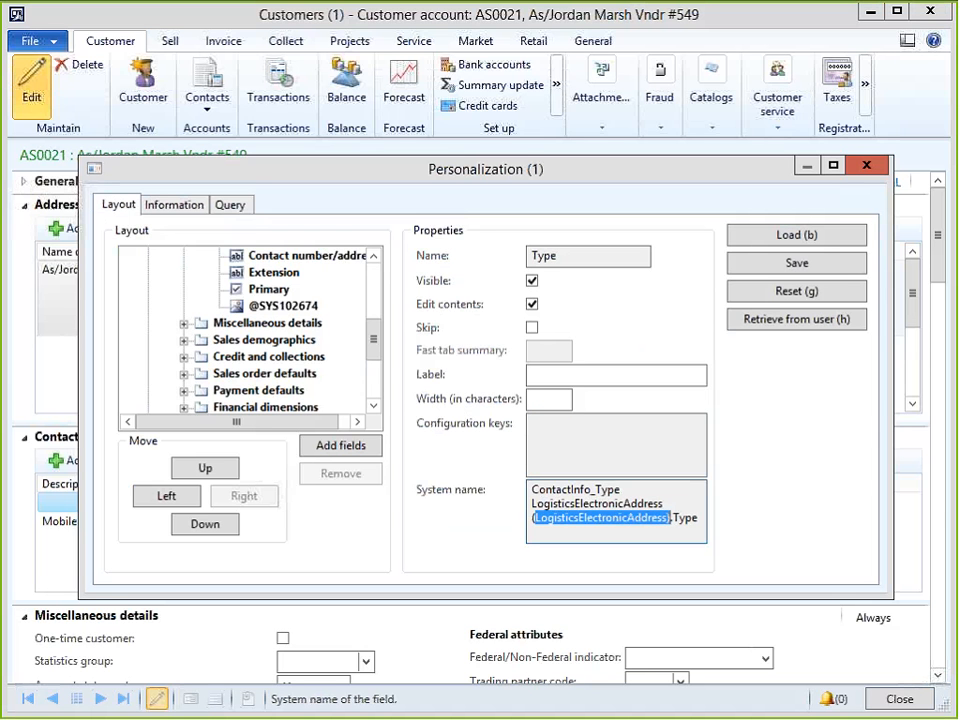
{"action": "key", "text": "alt+Tab"}
{"action": "key", "text": "alt+Tab"}
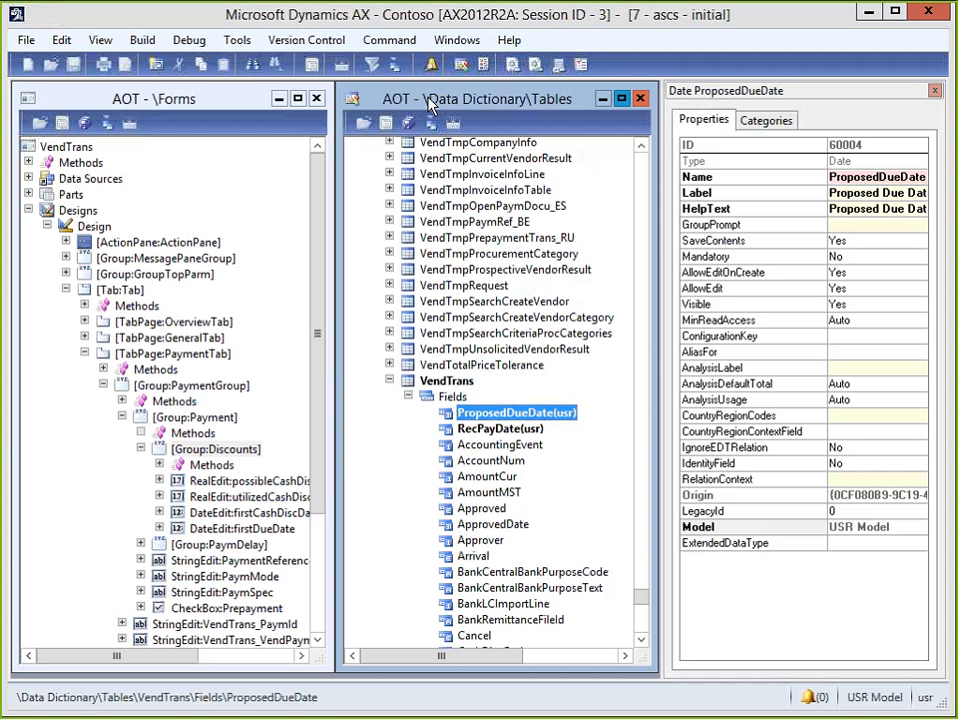
Close the forms tree, maximize the tables tree and expand the Tables node.
{"action": "left_click", "coordinate": [317, 98]}
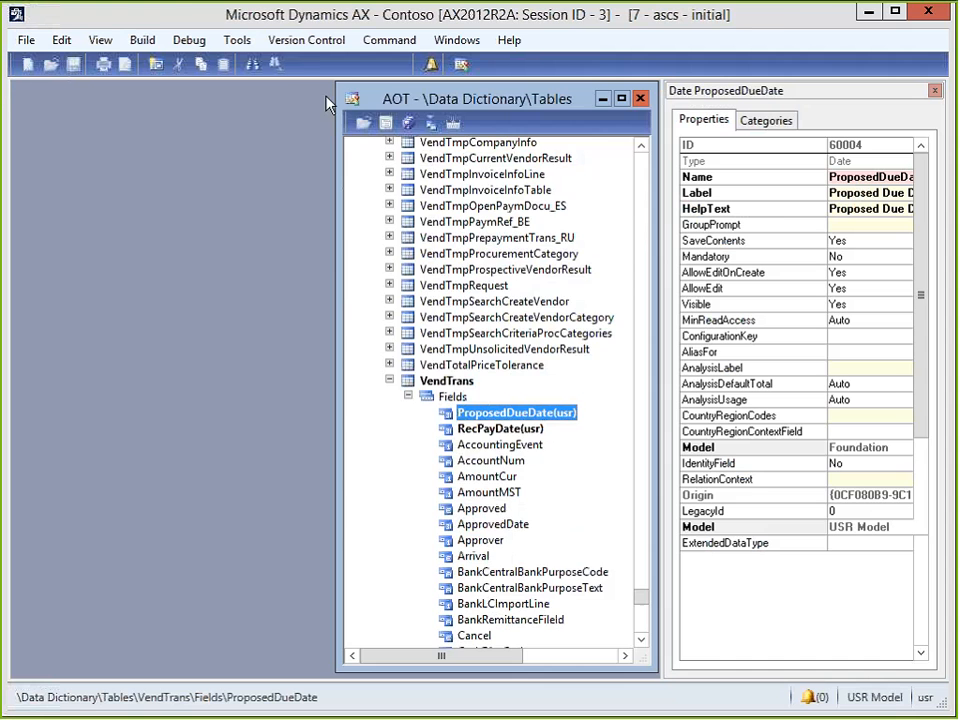
{"action": "double_click", "coordinate": [392, 99]}
{"action": "key", "text": "Left"}
{"action": "key", "text": "Left"}
{"action": "key", "text": "Left"}
{"action": "key", "text": "Left"}
{"action": "key", "text": "Left"}
{"action": "key", "text": "Left"}
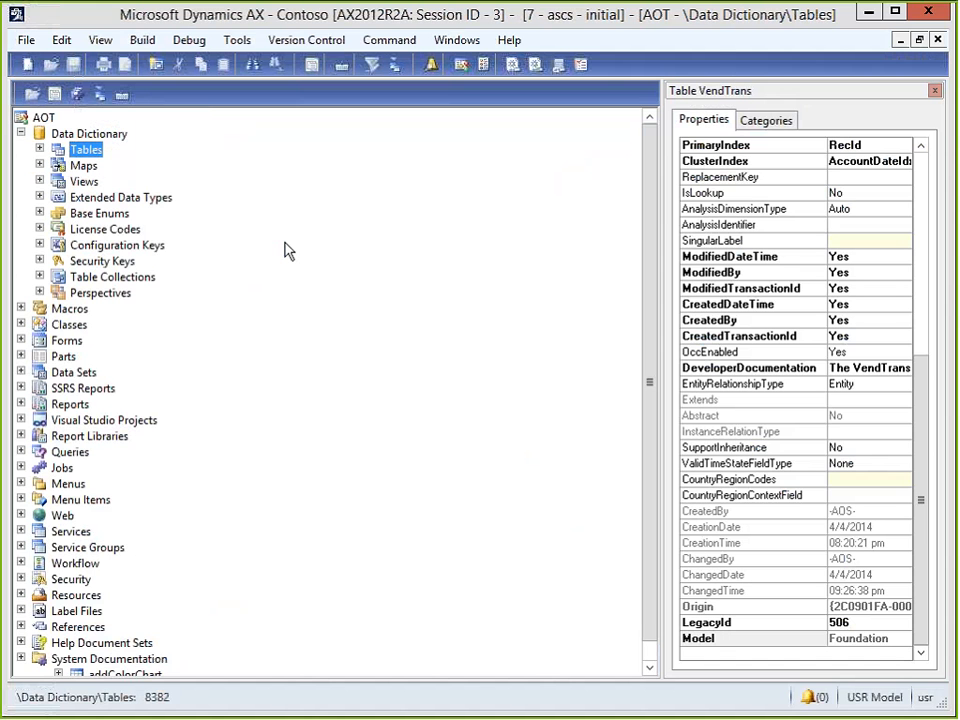
{"action": "key", "text": "Right"}
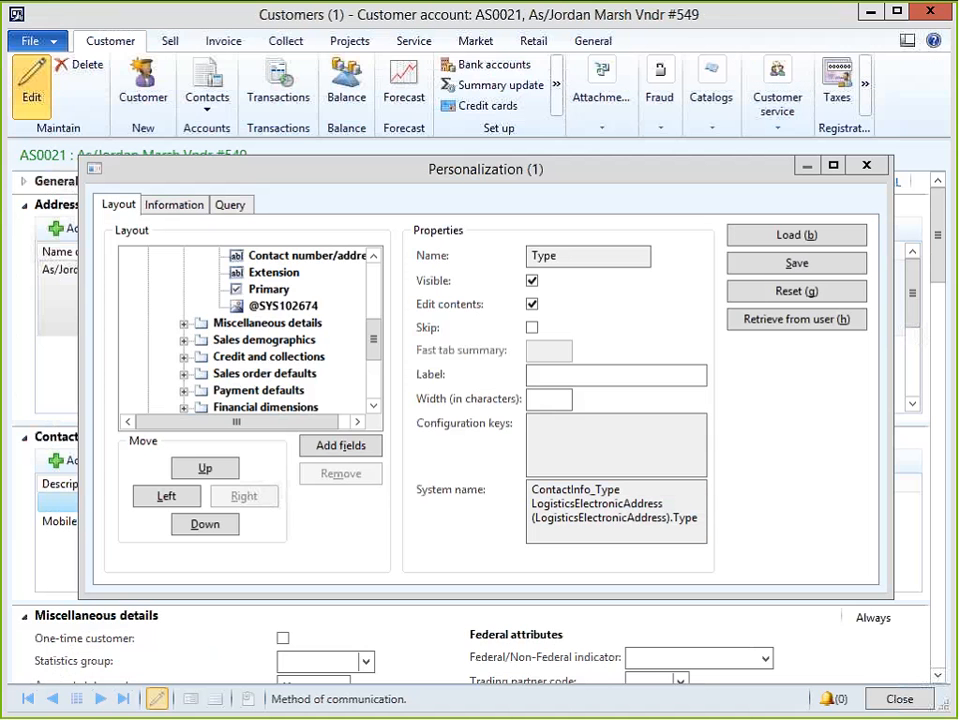
Maximize the Personalization dialog to read the system name, then return to the AOT table list.
{"action": "double_click", "coordinate": [372, 171]}
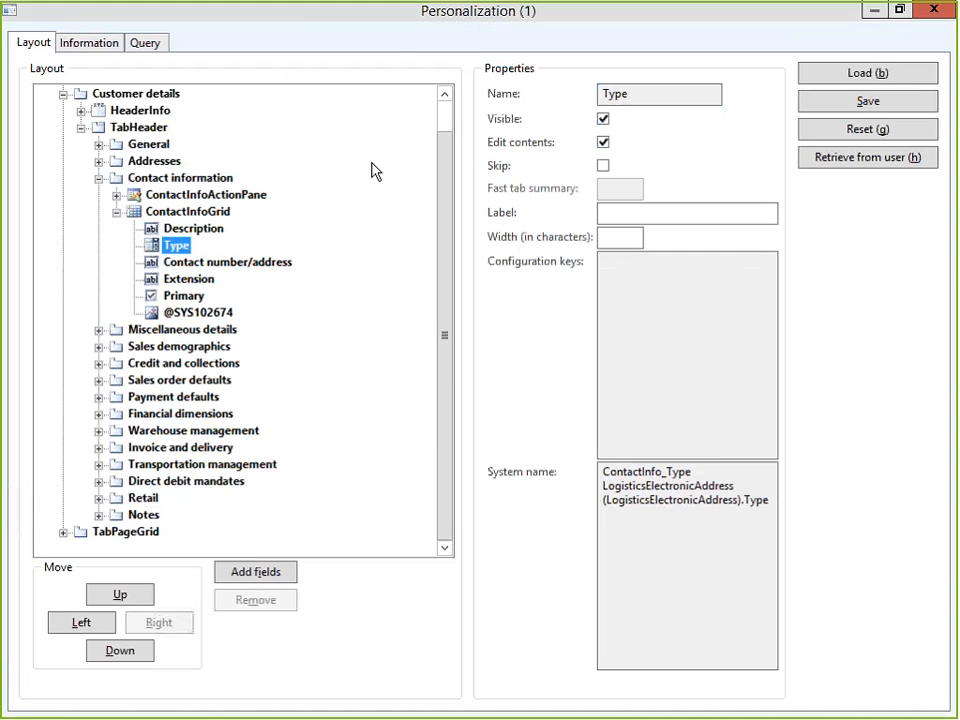
{"action": "key", "text": "alt+Tab"}
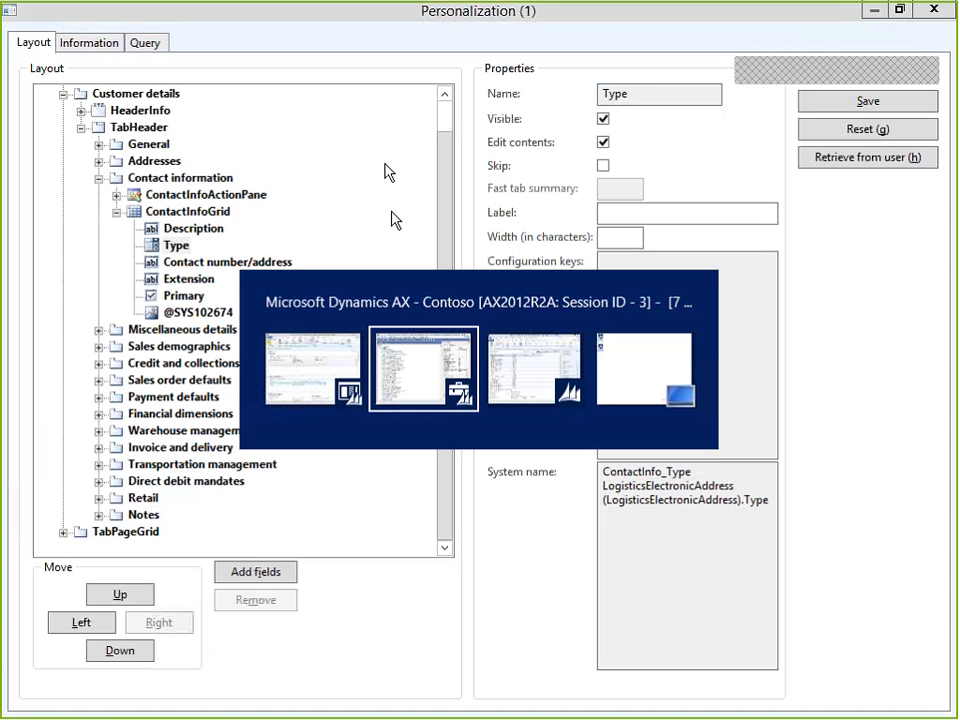
{"action": "left_click", "coordinate": [450, 368]}
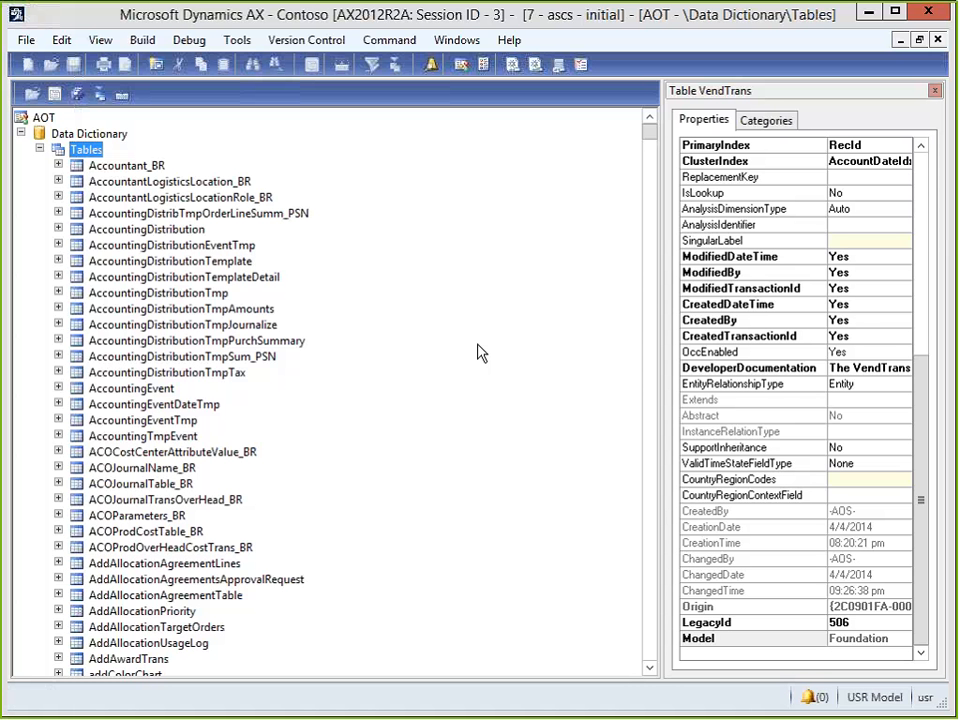
Type-ahead to LogisticsElectronicAddress and show its Type field's properties.
{"action": "key", "text": "Down"}
{"action": "key", "text": "Down"}
{"action": "left_click", "coordinate": [126, 281]}
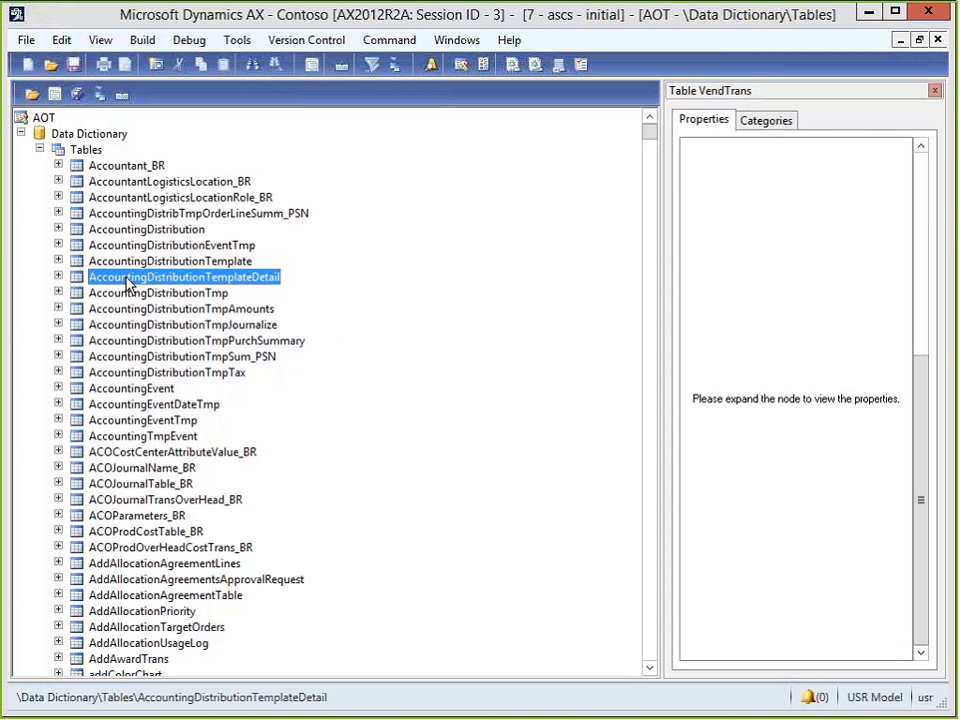
{"action": "type", "text": "logi"}
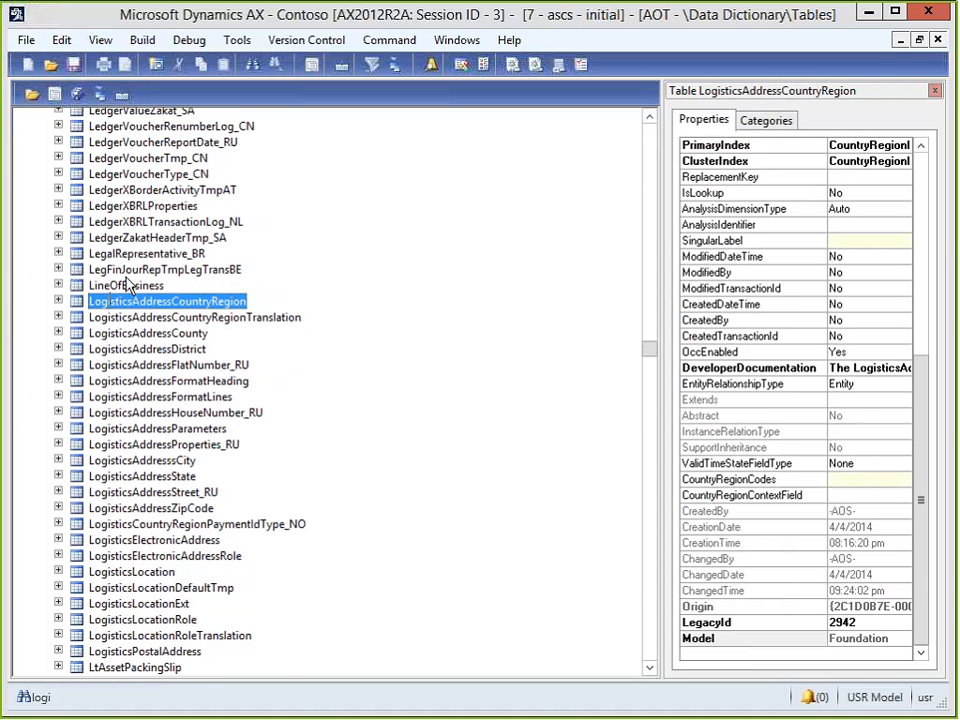
{"action": "left_click", "coordinate": [58, 540]}
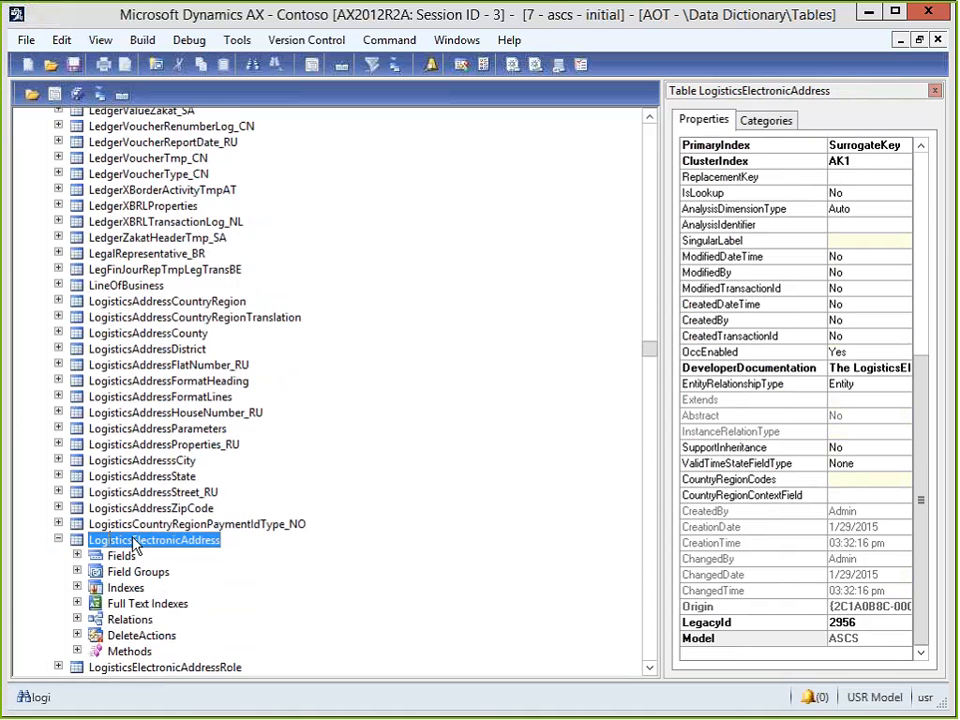
{"action": "double_click", "coordinate": [92, 557]}
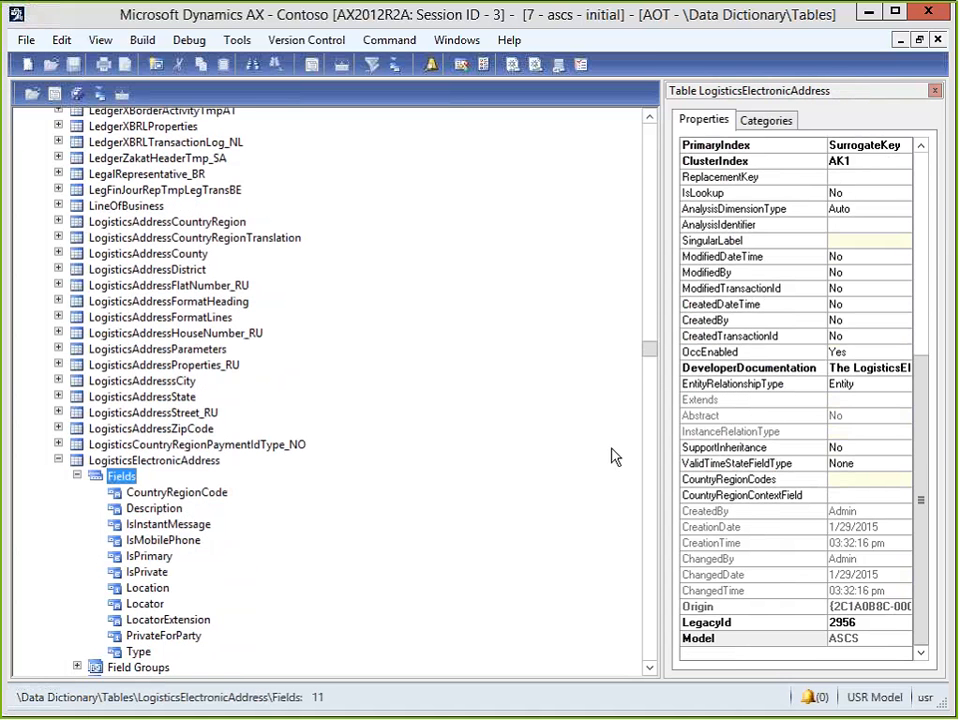
{"action": "left_click", "coordinate": [135, 653]}
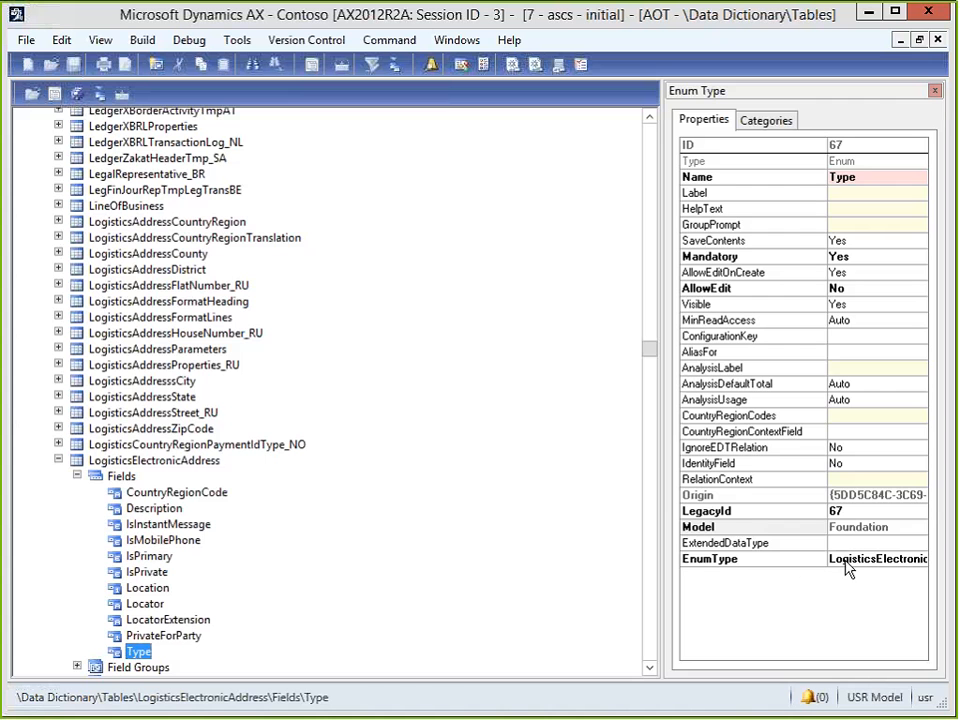
Widen the Properties panel to read enum LogisticsElectronicAddressMethodType, then collapse toward Base Enums.
{"action": "left_click", "coordinate": [665, 355]}
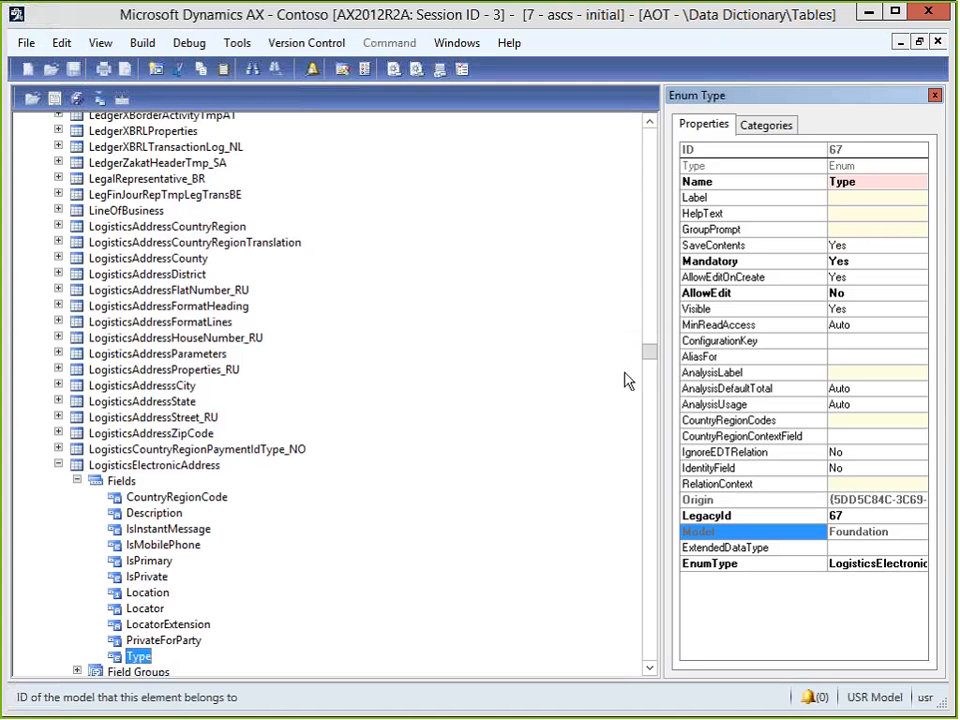
{"action": "left_click_drag", "start_coordinate": [660, 378], "coordinate": [452, 377]}
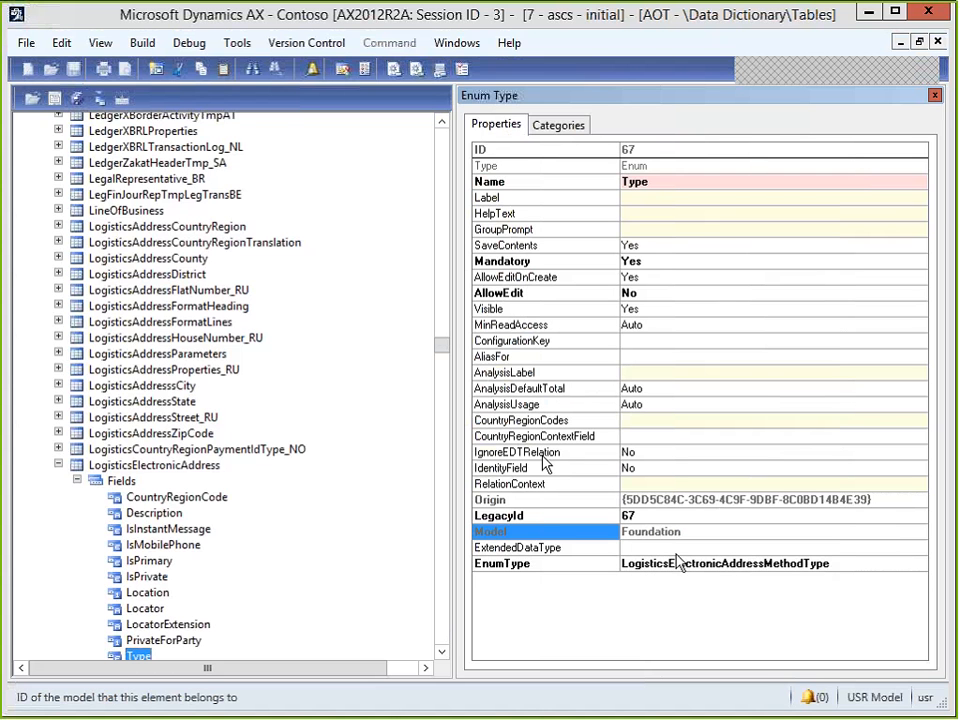
{"action": "left_click", "coordinate": [58, 466]}
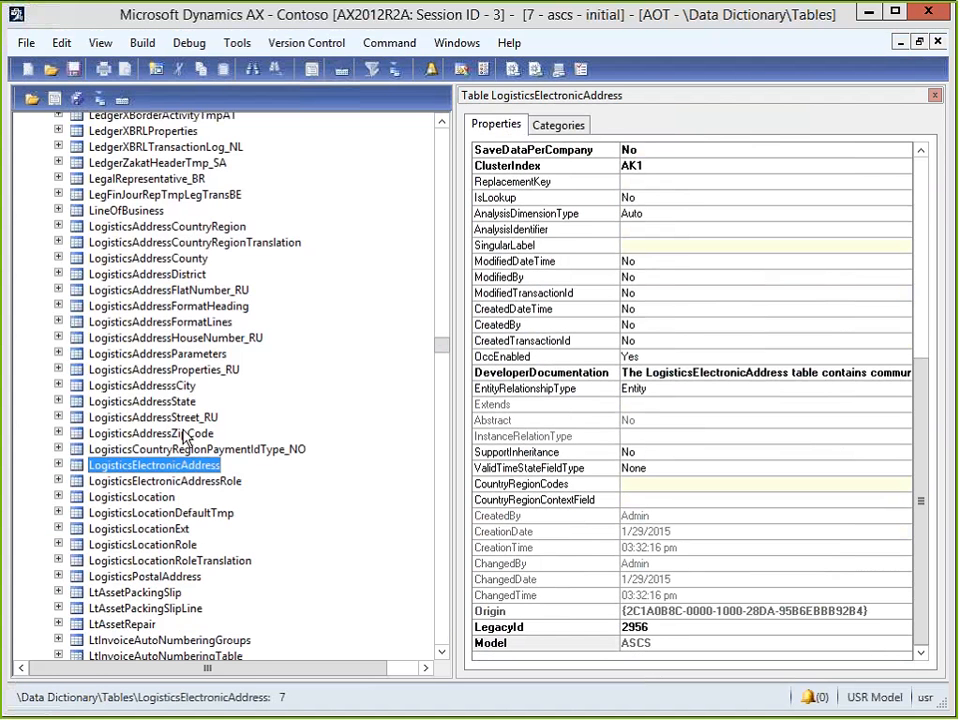
{"action": "key", "text": "Left"}
{"action": "key", "text": "Left"}
{"action": "key", "text": "Down"}
{"action": "key", "text": "Down"}
{"action": "key", "text": "Down"}
{"action": "key", "text": "Down"}
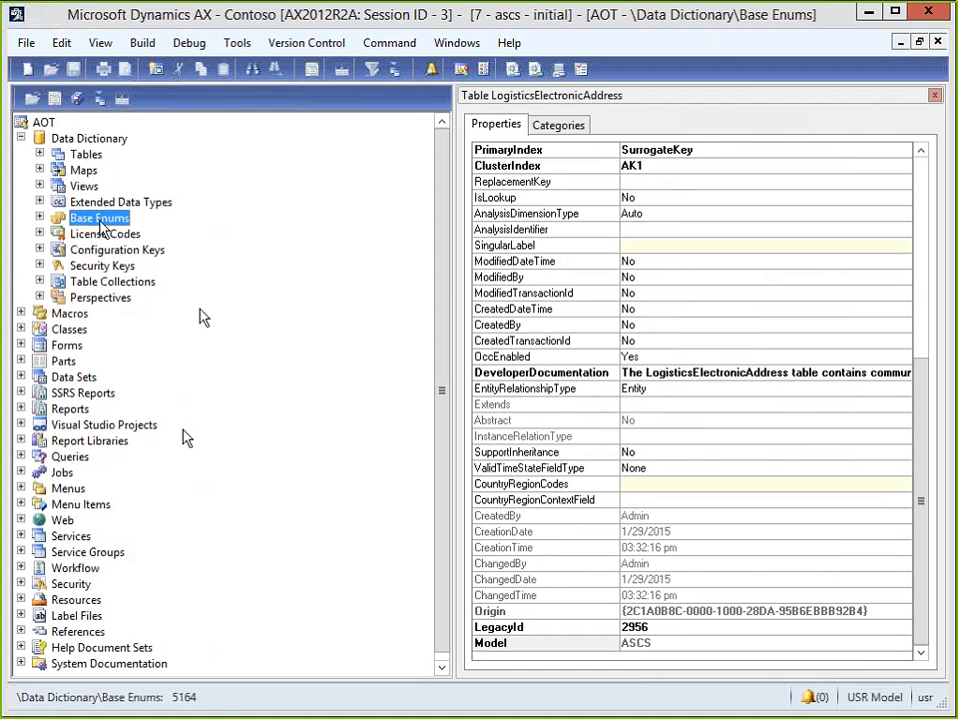
Expand Base Enums and find LogisticsElectronicAddressMethodType to list its values None through Fax.
{"action": "double_click", "coordinate": [100, 219]}
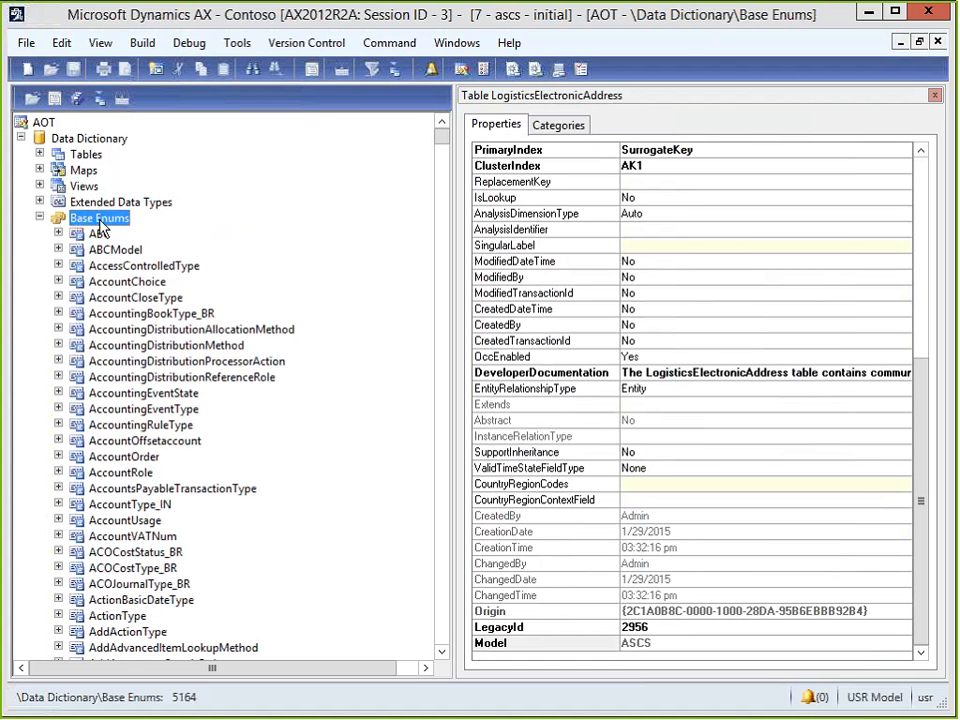
{"action": "left_click", "coordinate": [156, 348]}
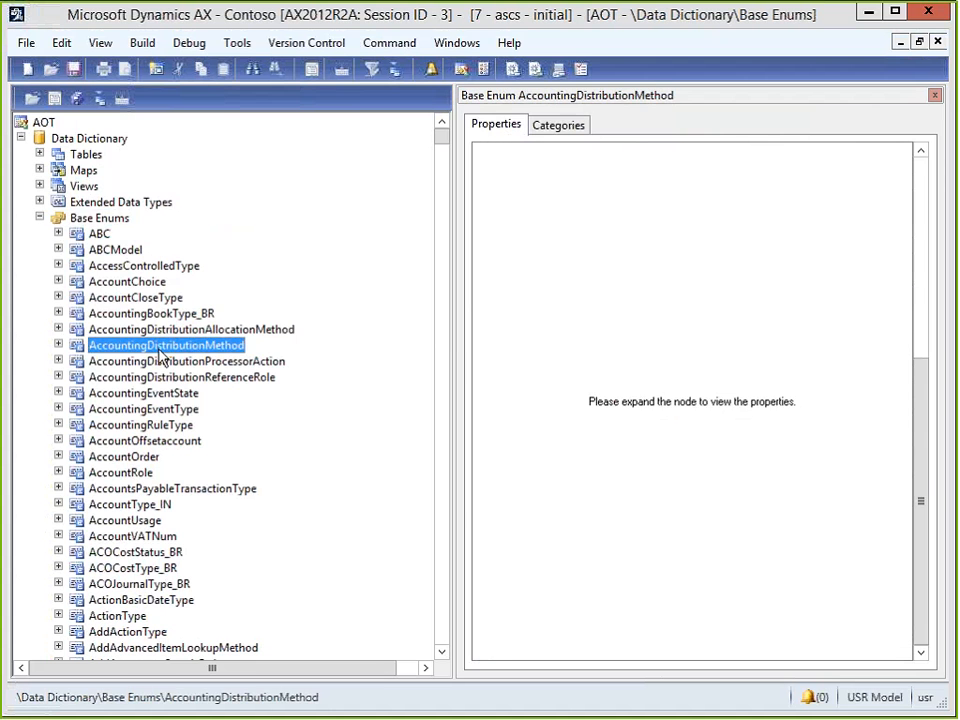
{"action": "type", "text": "logi"}
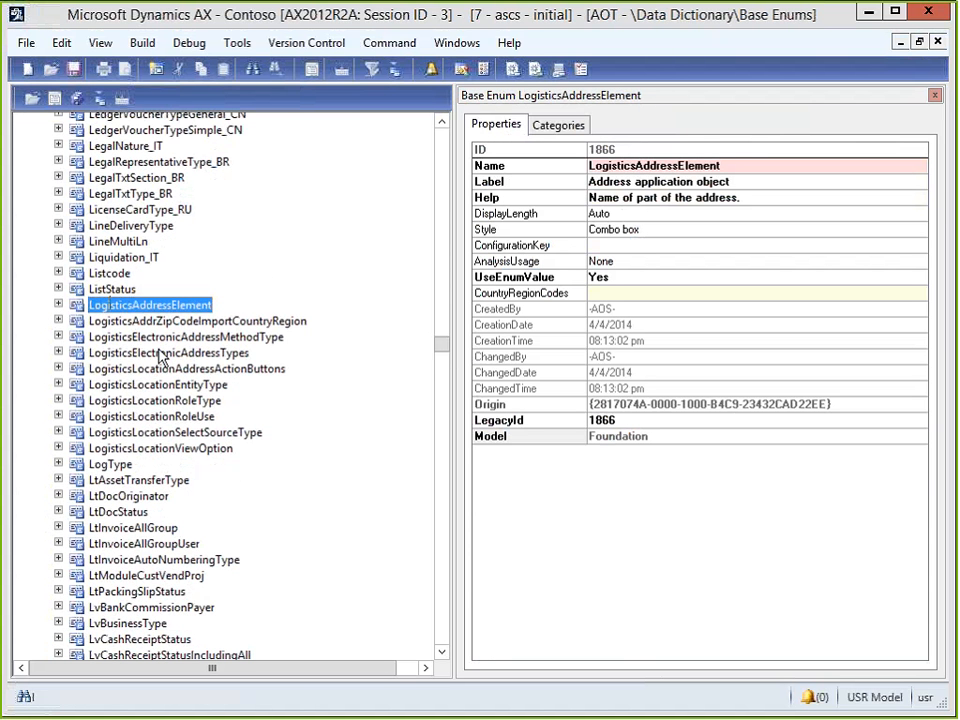
{"action": "type", "text": "st"}
{"action": "left_click", "coordinate": [135, 338]}
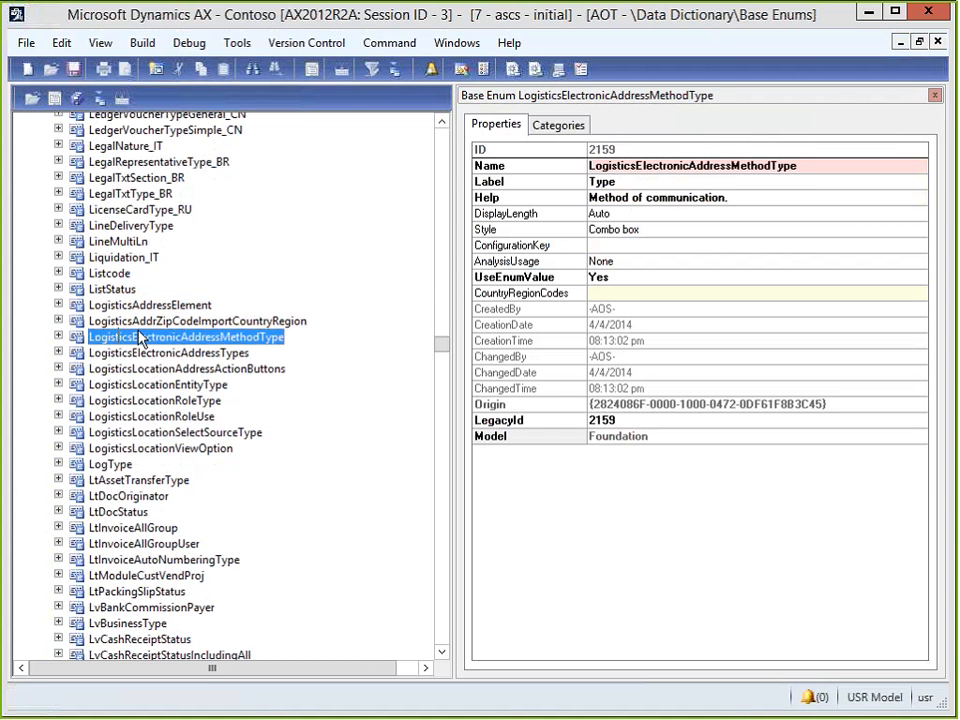
{"action": "left_click", "coordinate": [58, 337]}
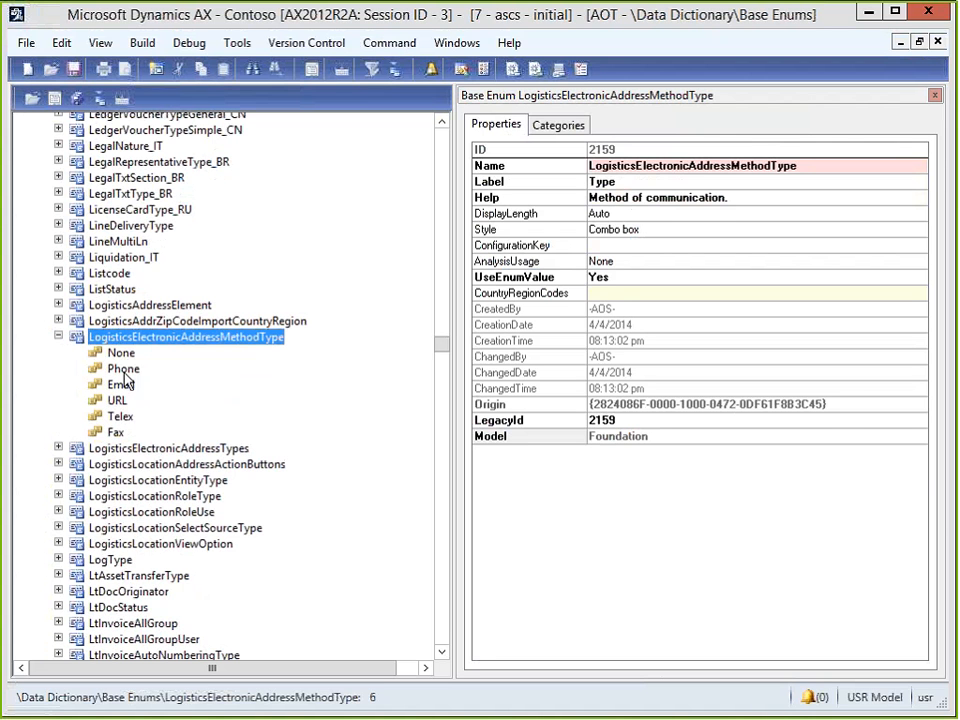
Add a new enum element with name and label Twitter.
{"action": "right_click", "coordinate": [140, 341]}
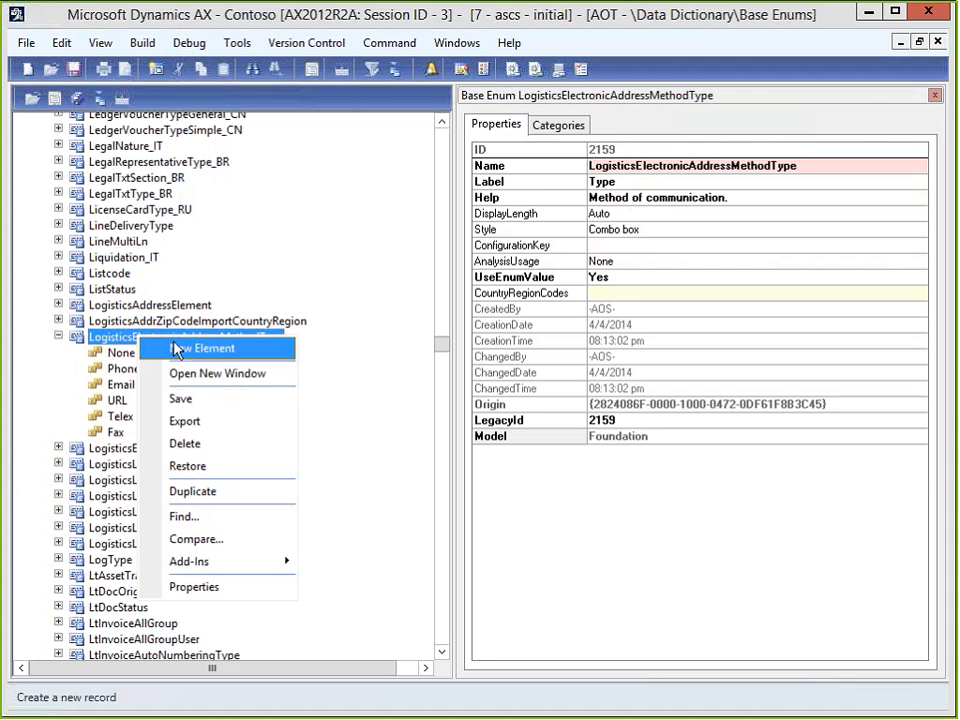
{"action": "left_click", "coordinate": [177, 348]}
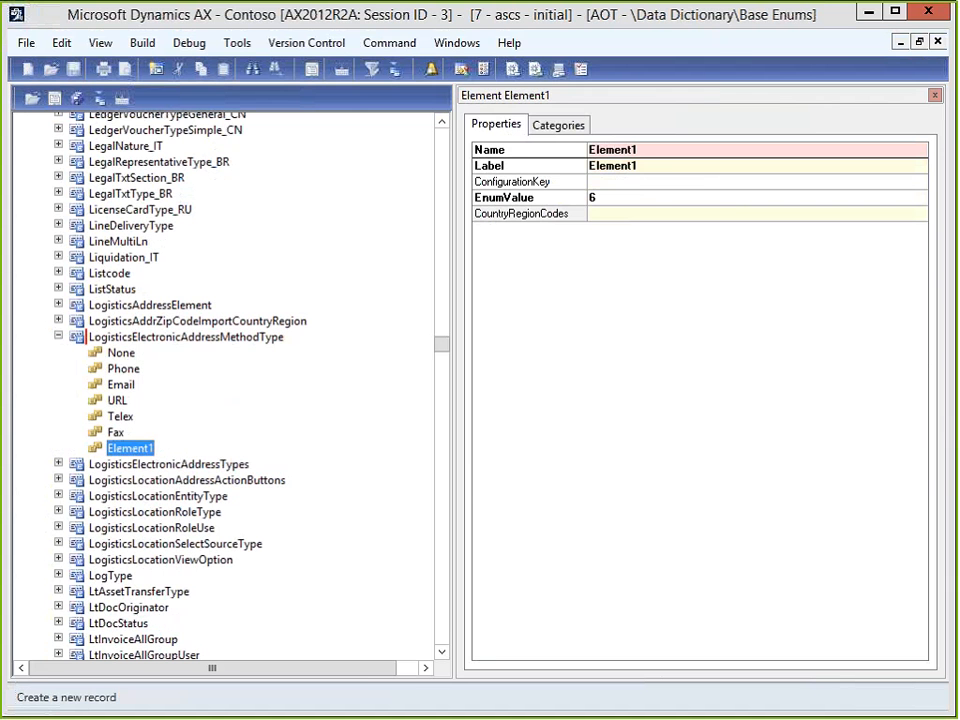
{"action": "left_click", "coordinate": [657, 153]}
{"action": "type", "text": "Tw"}
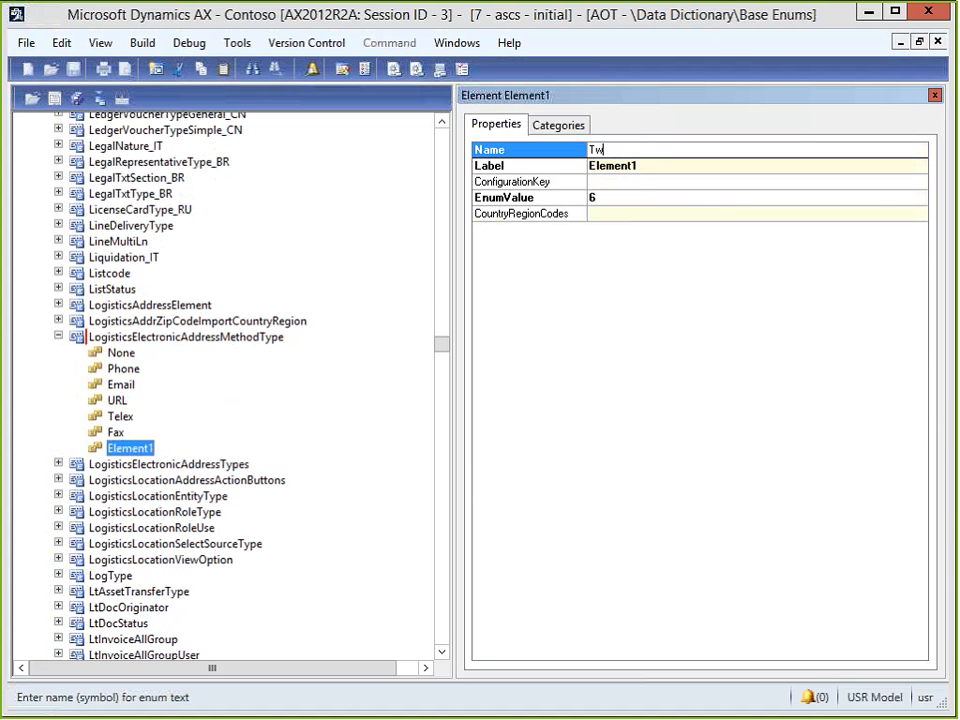
{"action": "type", "text": "itter"}
{"action": "left_click", "coordinate": [660, 166]}
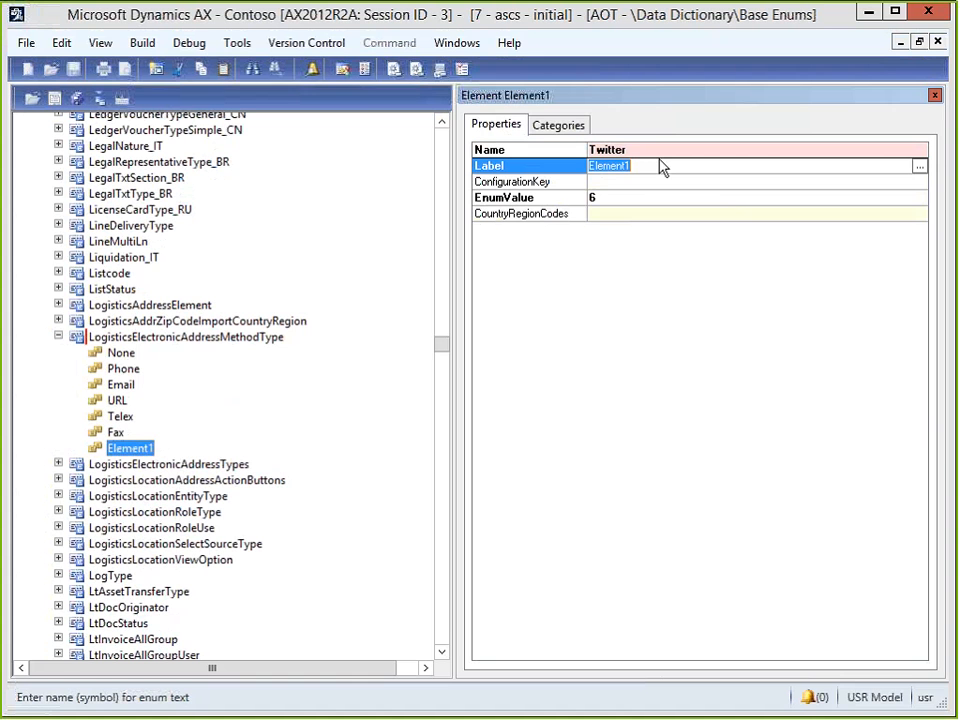
{"action": "type", "text": "Twi"}
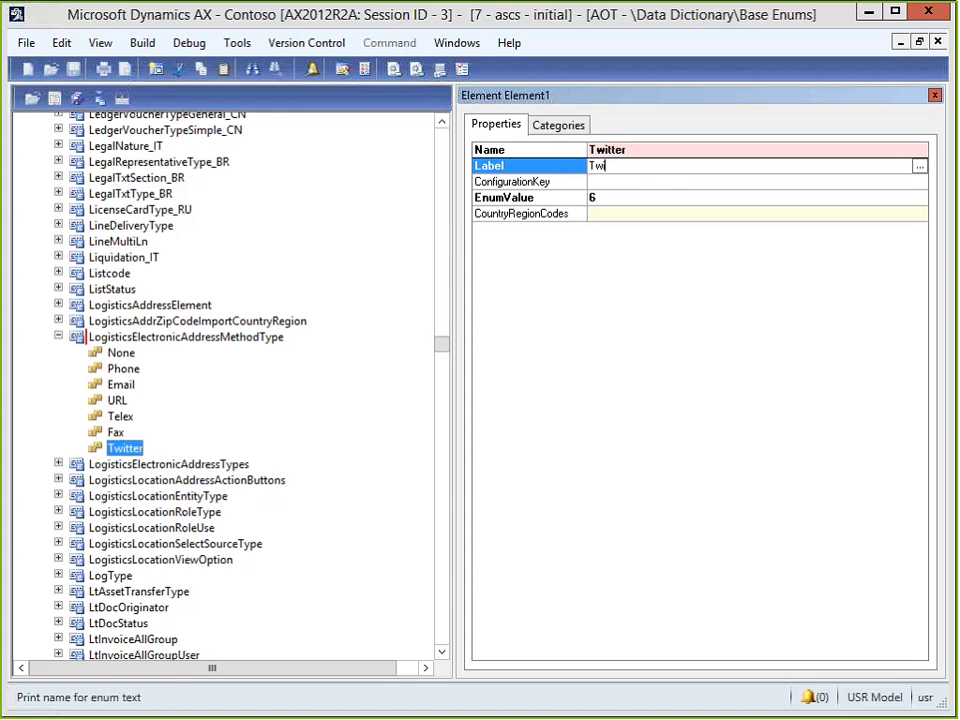
{"action": "type", "text": "tter"}
Add a Facebook element labelled 'Facebook Profile', then save and compile the enum with F7.
{"action": "left_click", "coordinate": [167, 338]}
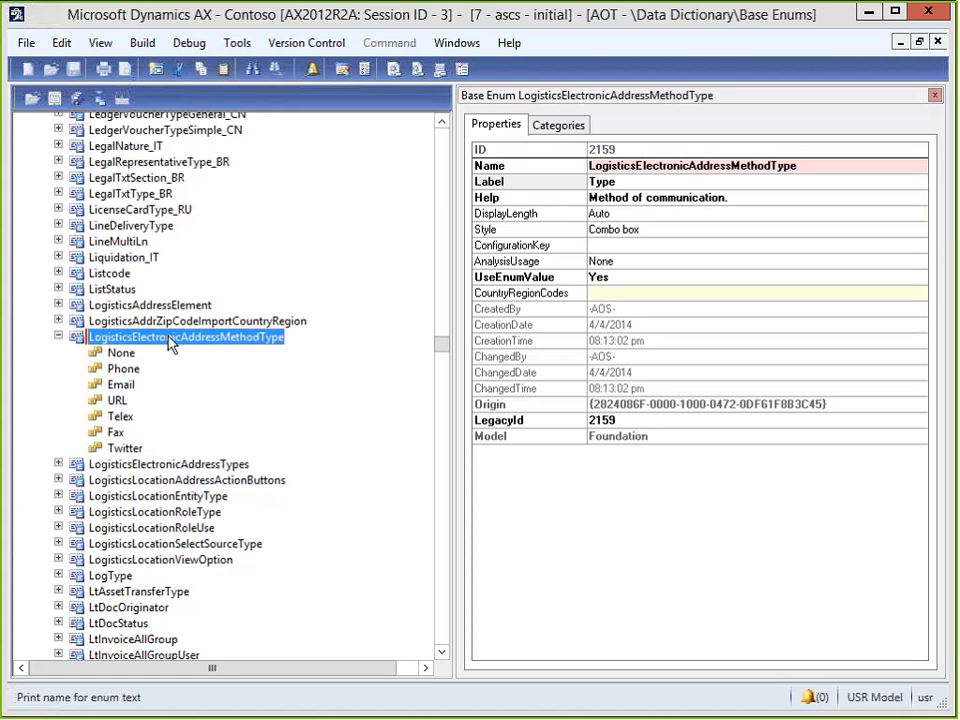
{"action": "right_click", "coordinate": [200, 340]}
{"action": "left_click", "coordinate": [220, 349]}
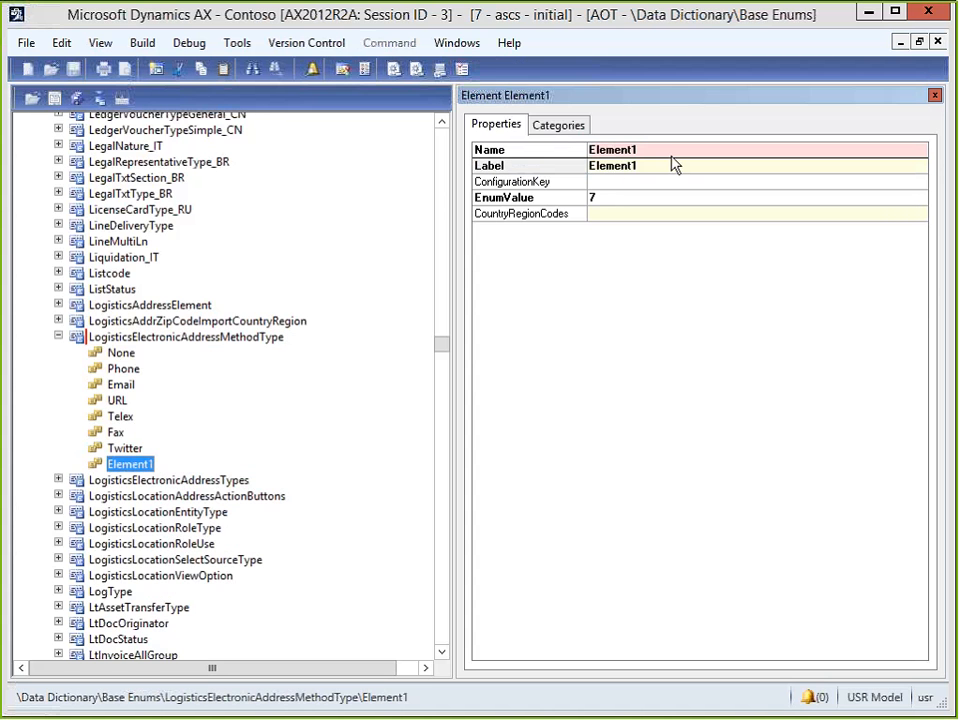
{"action": "left_click", "coordinate": [632, 149]}
{"action": "type", "text": "Faceb"}
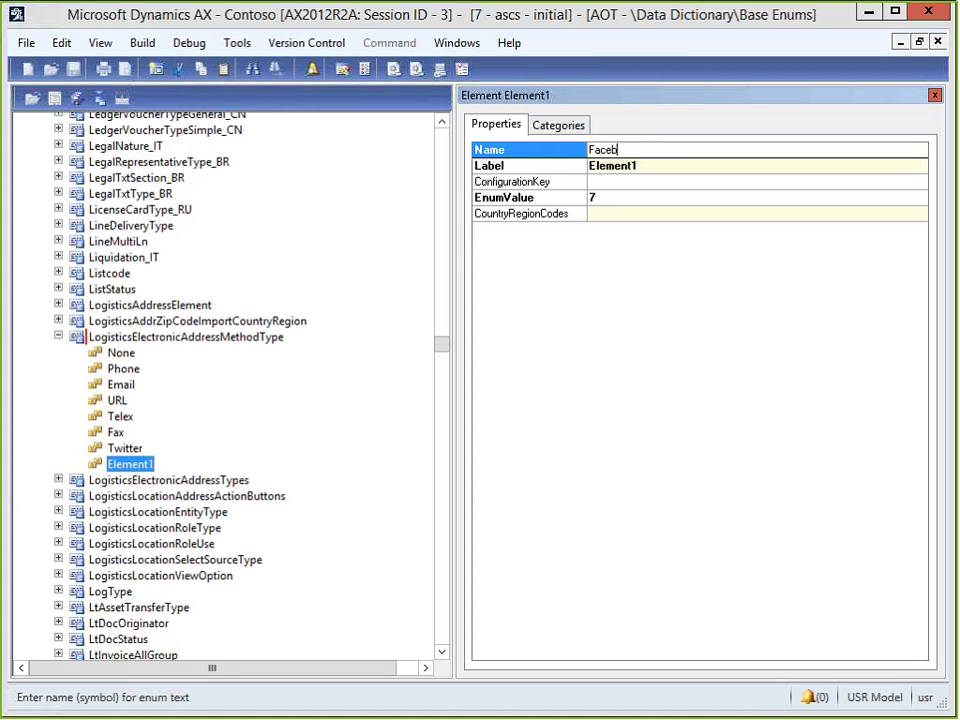
{"action": "type", "text": "ook"}
{"action": "key", "text": "Tab"}
{"action": "type", "text": "F"}
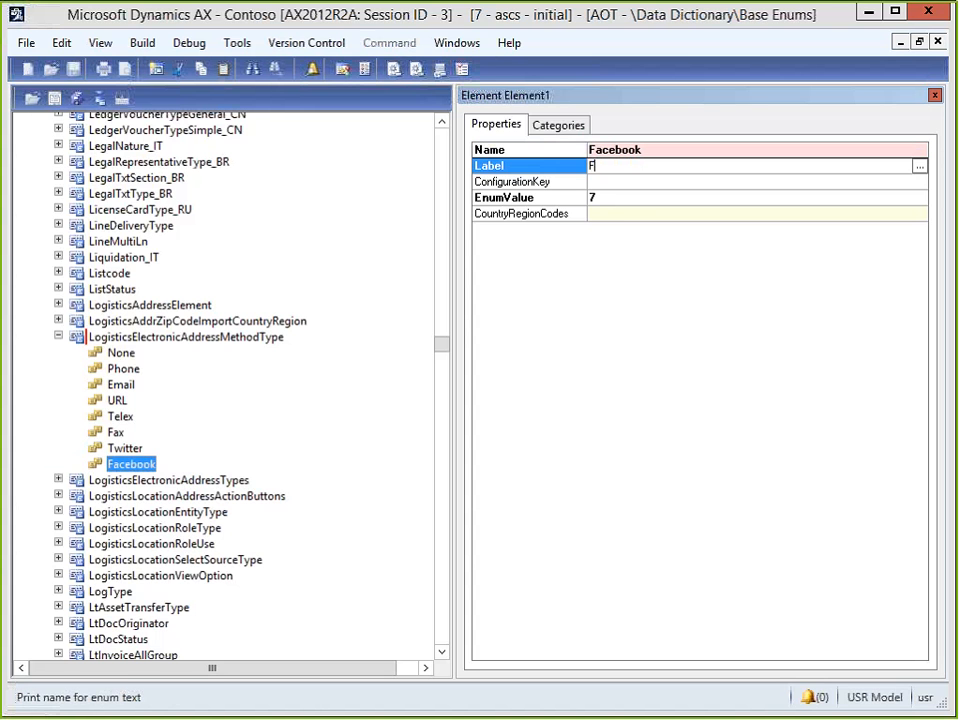
{"action": "type", "text": "acebook Profiles"}
{"action": "key", "text": "BackSpace"}
{"action": "left_click", "coordinate": [77, 97]}
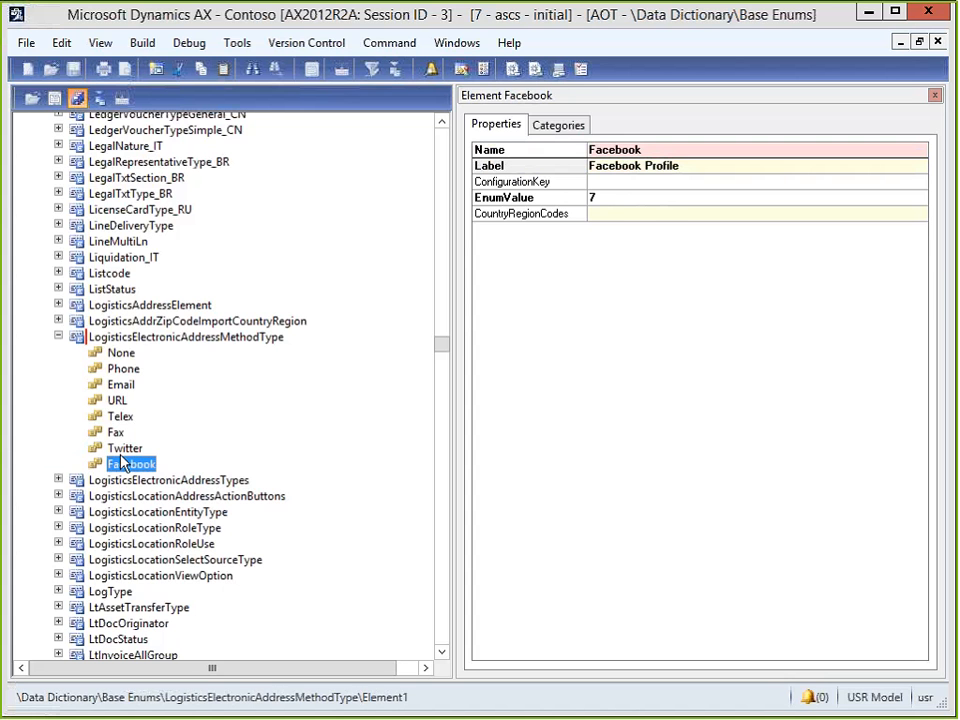
{"action": "key", "text": "F7"}
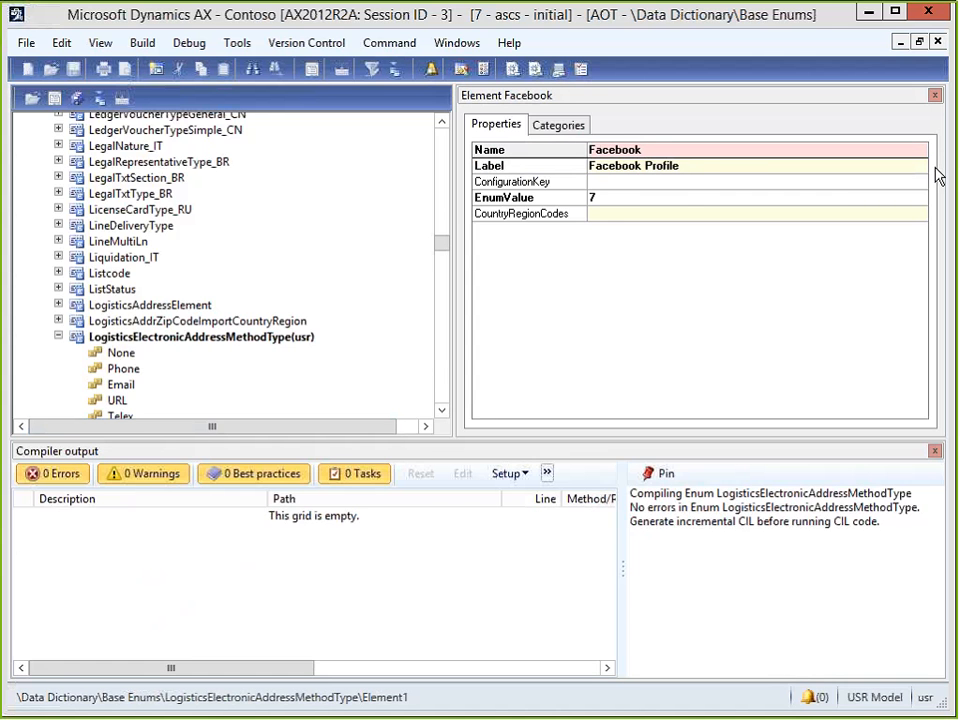
Return to the customer form and decline saving the blank contact line.
{"action": "left_click", "coordinate": [869, 12]}
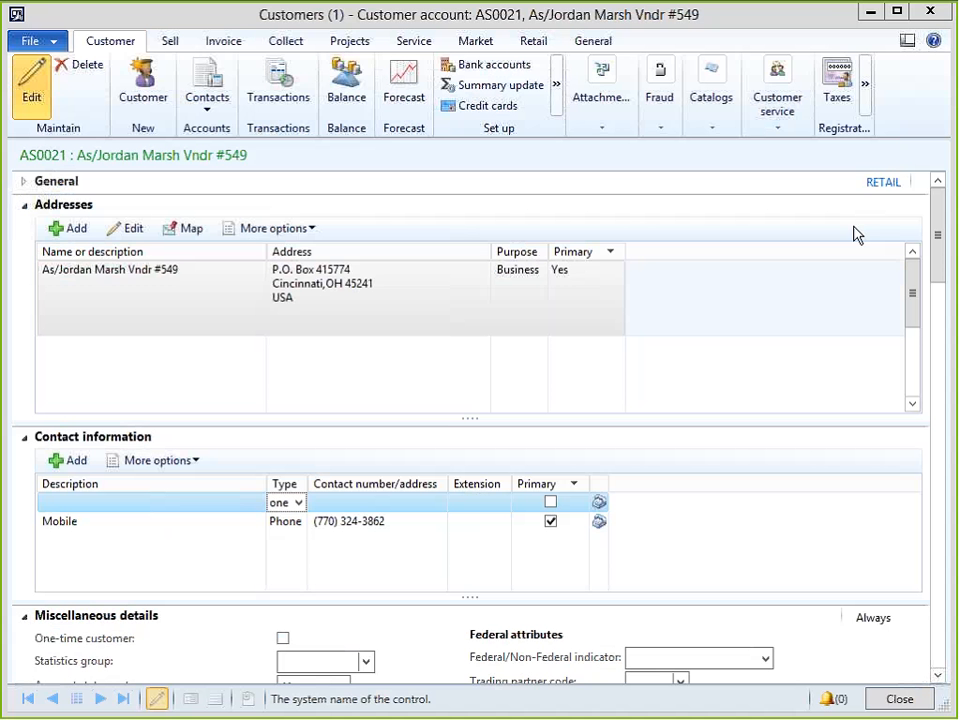
{"action": "left_click", "coordinate": [297, 503]}
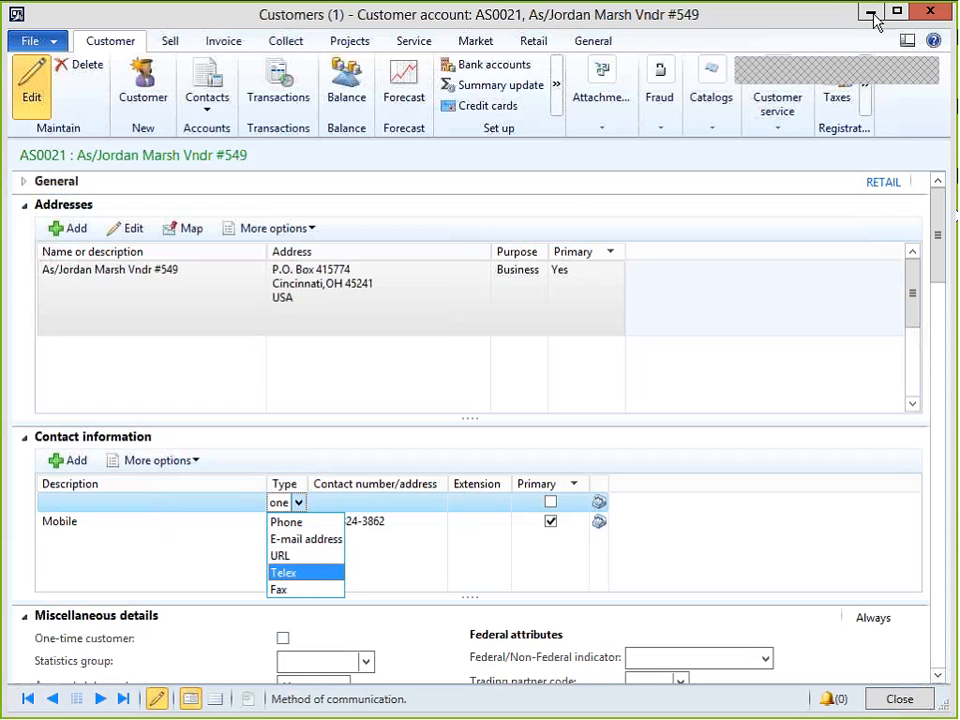
{"action": "left_click", "coordinate": [934, 12]}
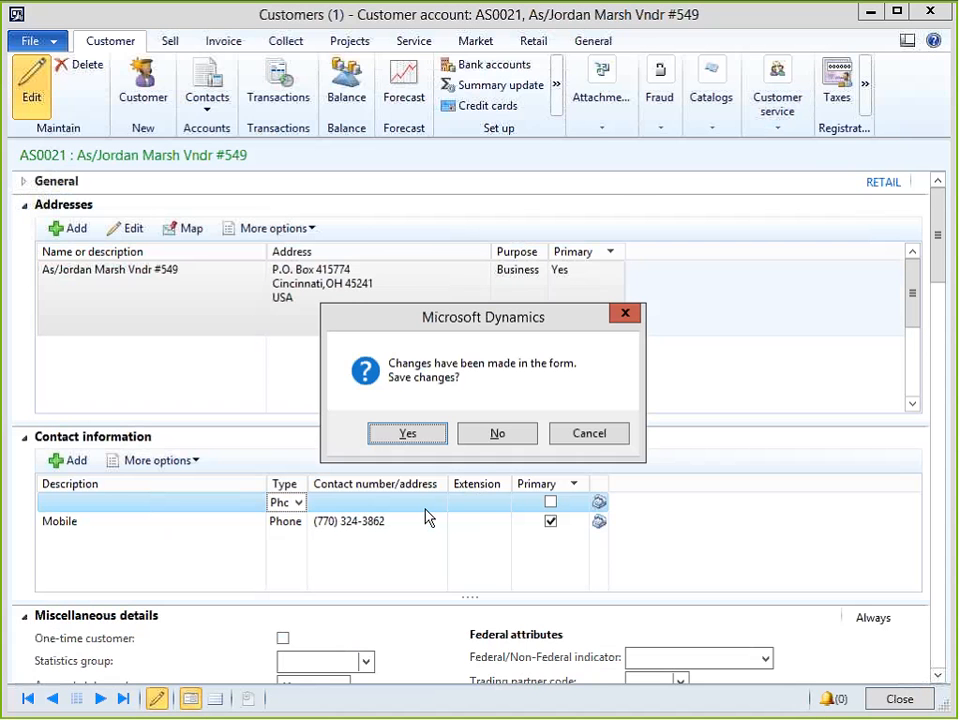
{"action": "left_click", "coordinate": [499, 436]}
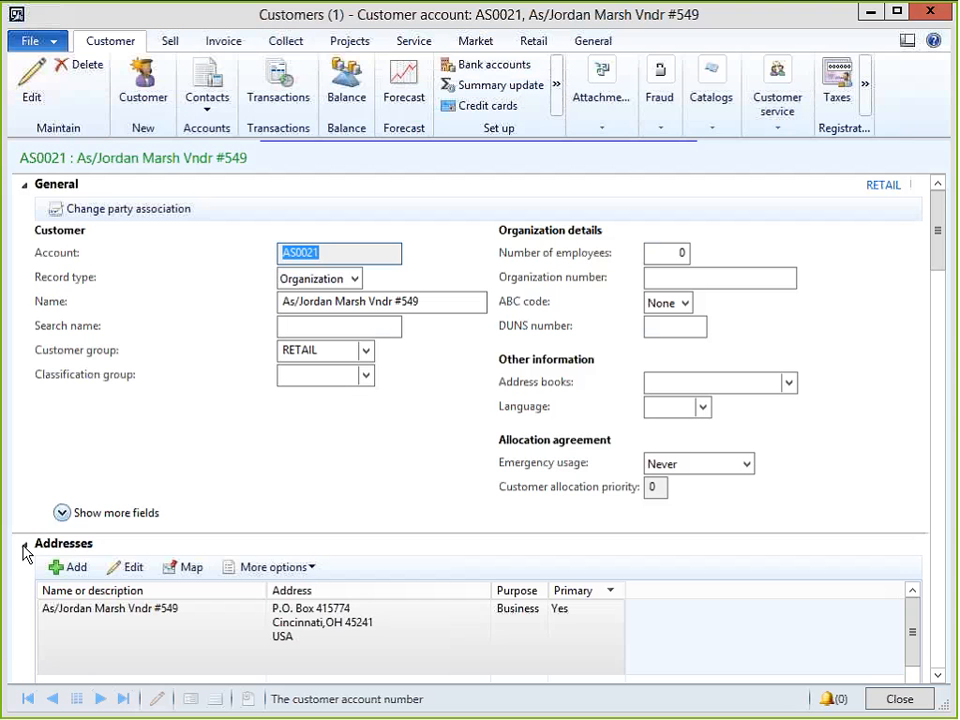
Add a Facebook Profile contact line described 'Facebook' with the customer's Facebook handle.
{"action": "left_click", "coordinate": [27, 188]}
{"action": "left_click", "coordinate": [24, 204]}
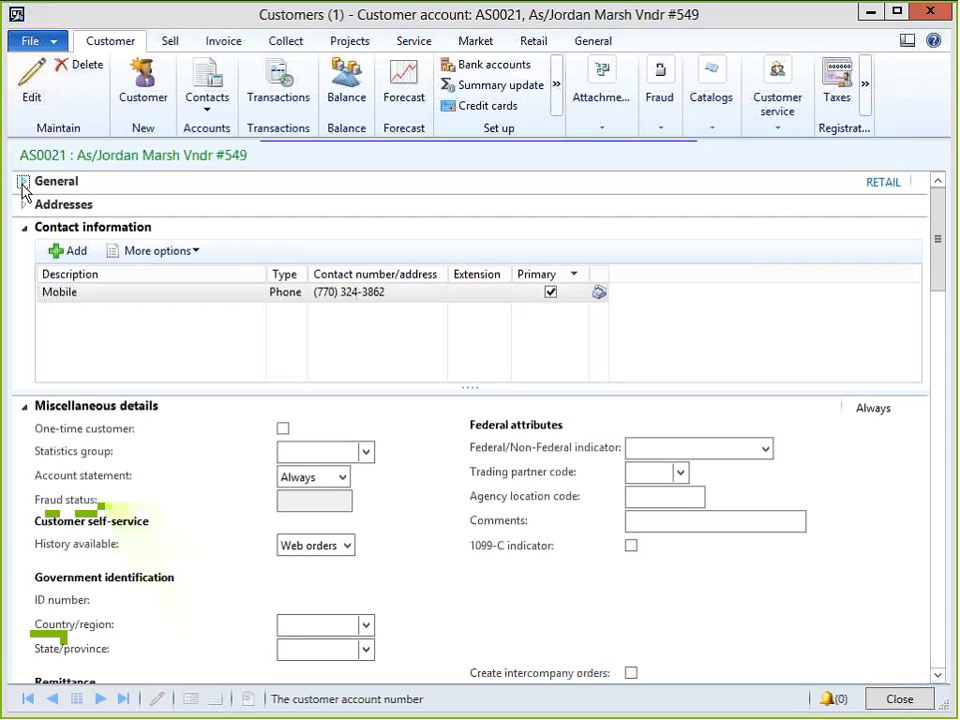
{"action": "left_click", "coordinate": [70, 251]}
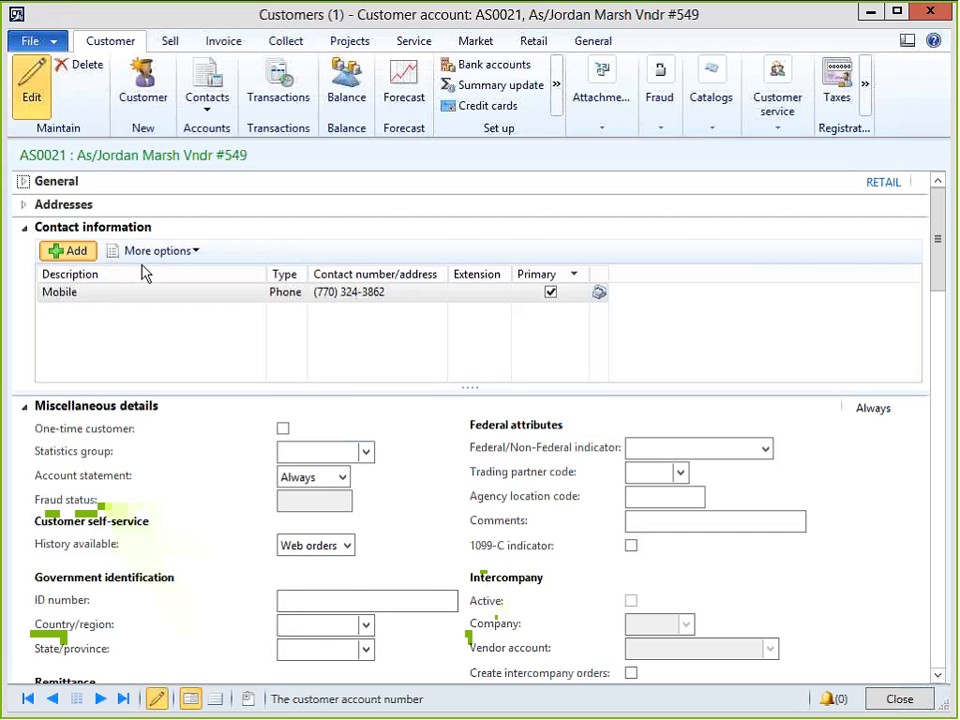
{"action": "left_click", "coordinate": [300, 293]}
{"action": "left_click", "coordinate": [298, 292]}
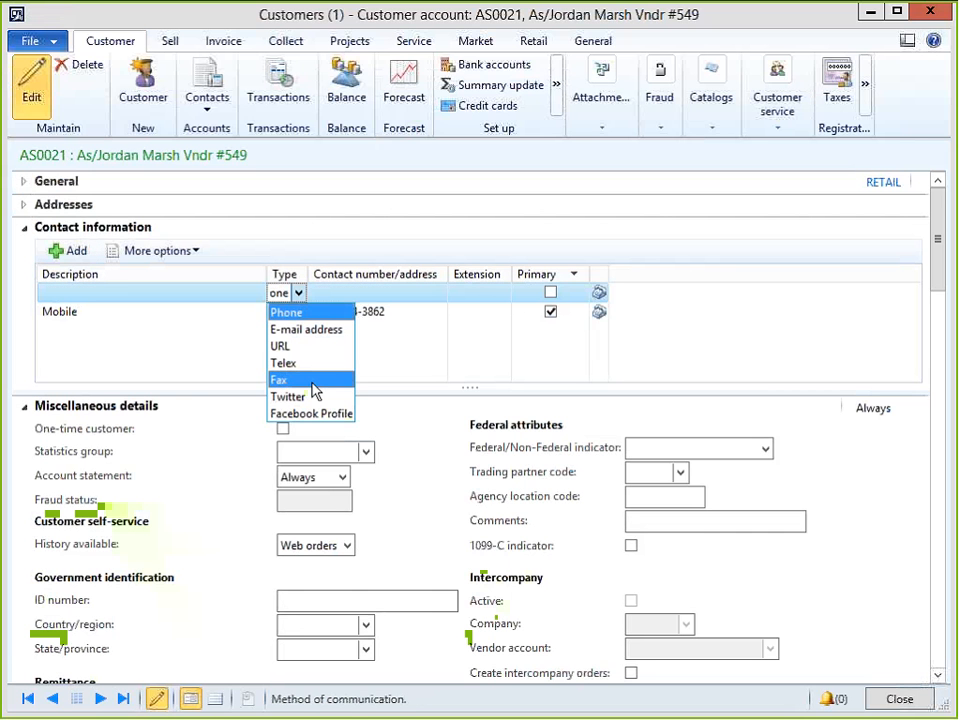
{"action": "left_click", "coordinate": [312, 414]}
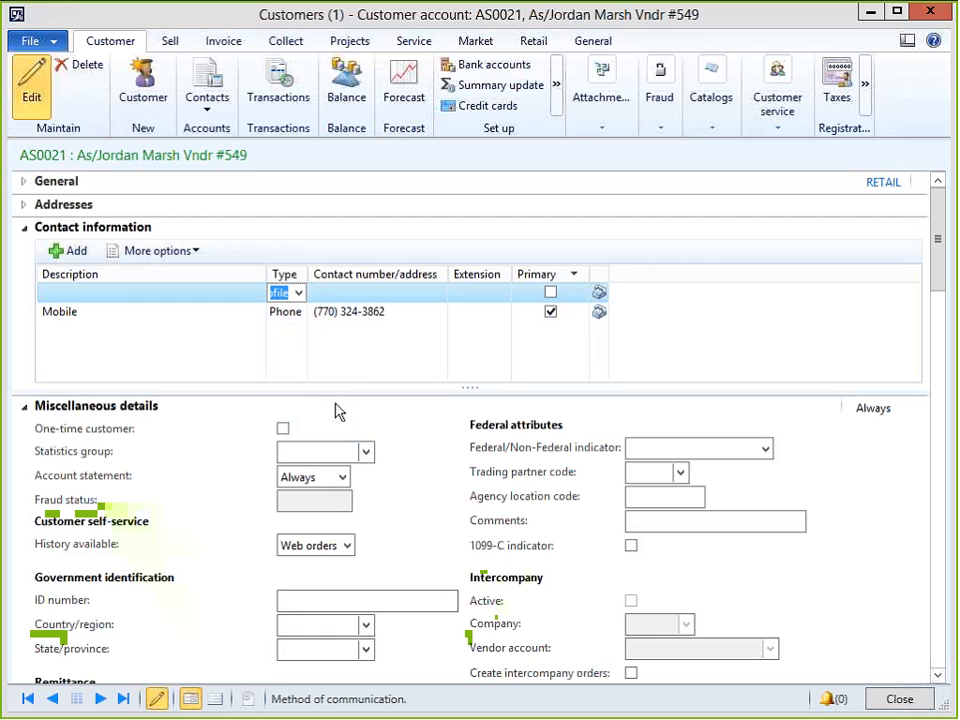
{"action": "left_click", "coordinate": [242, 295]}
{"action": "type", "text": "Face"}
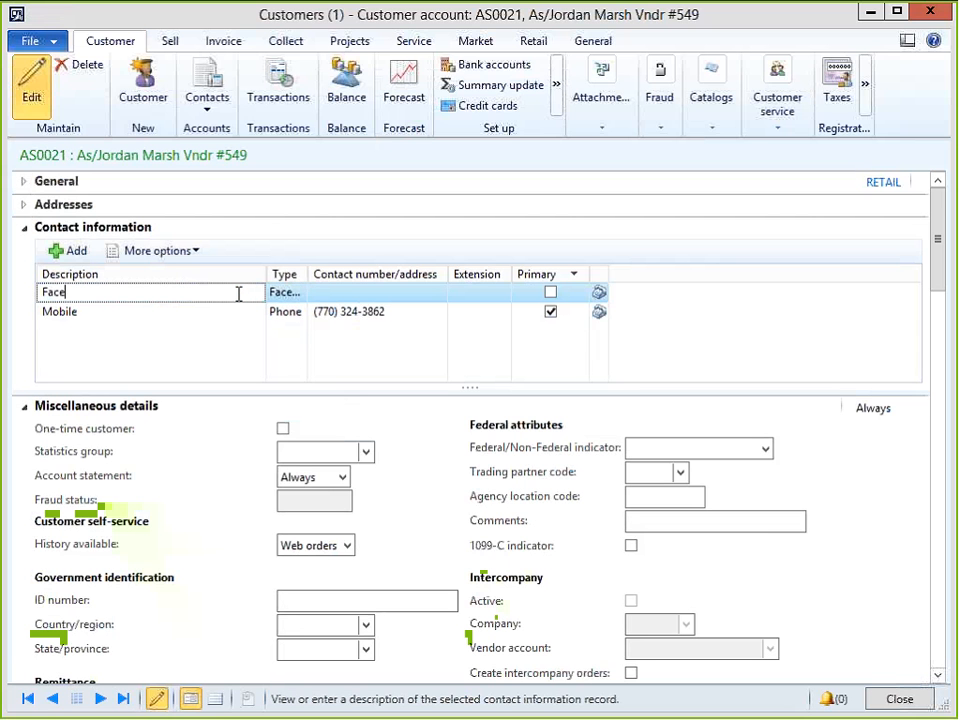
{"action": "type", "text": "book"}
{"action": "key", "text": "Tab"}
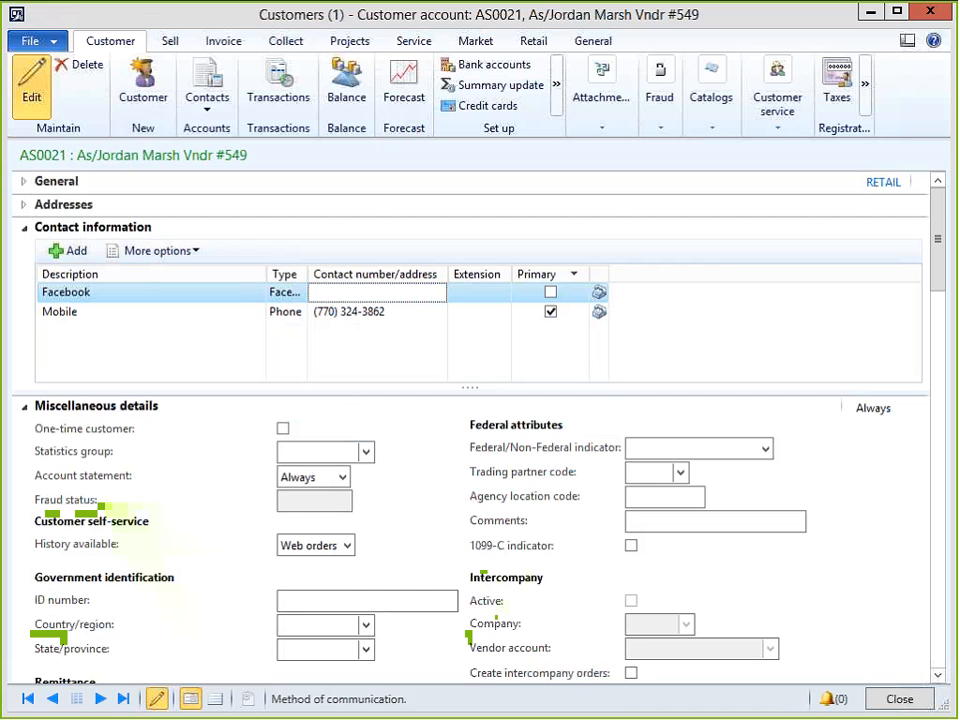
{"action": "key", "text": "Tab"}
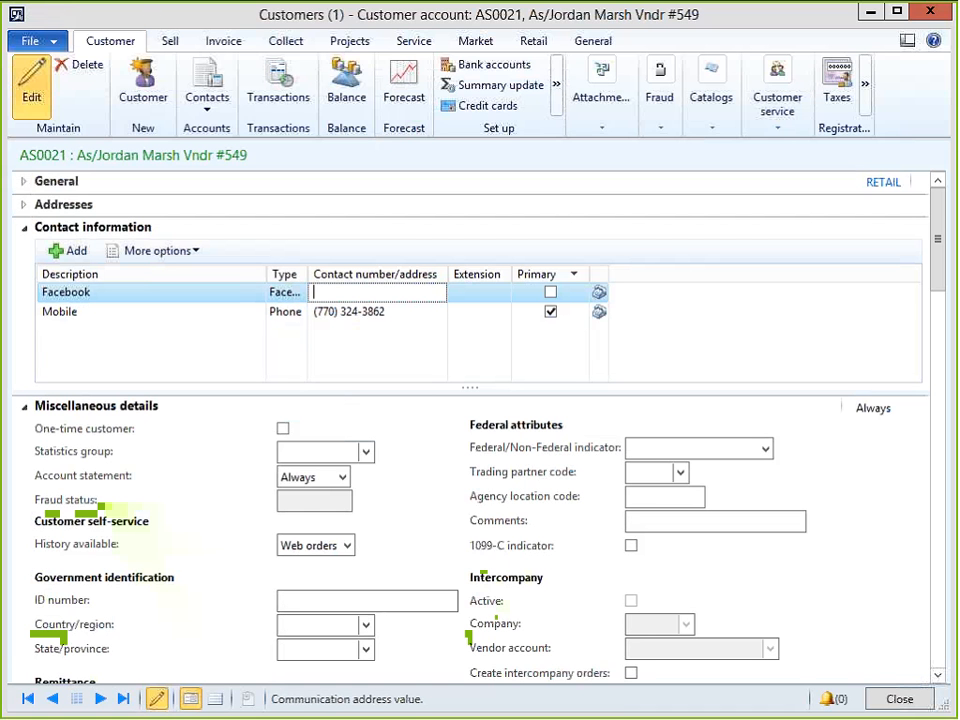
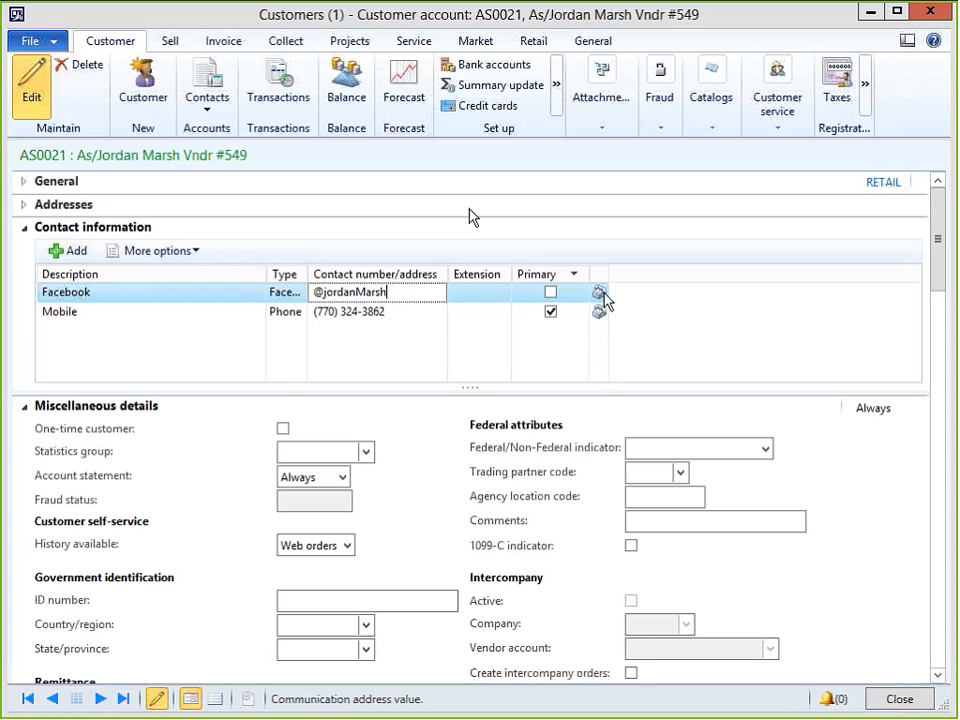
Check the Facebook line's full type value, then switch back to the AOT window.
{"action": "left_click", "coordinate": [281, 293]}
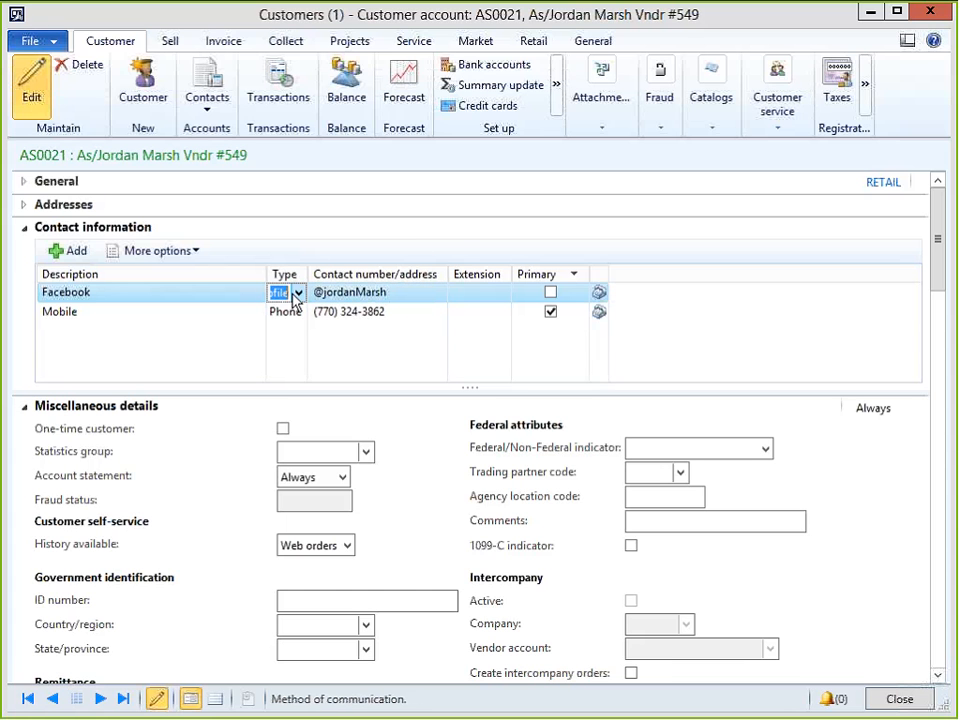
{"action": "left_click", "coordinate": [280, 293]}
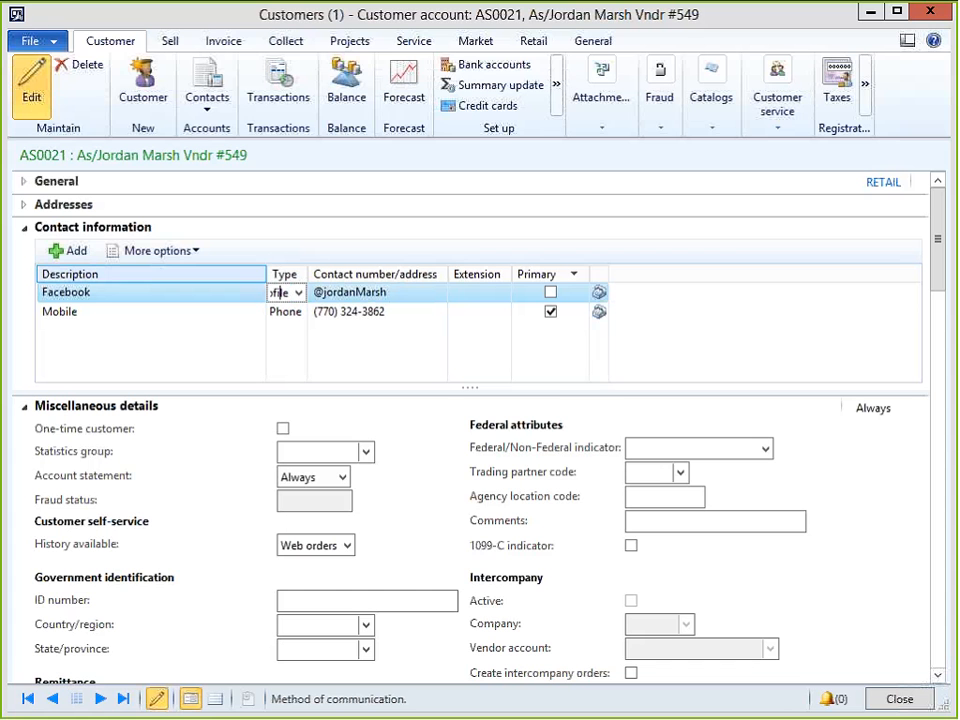
{"action": "key", "text": "alt+Tab"}
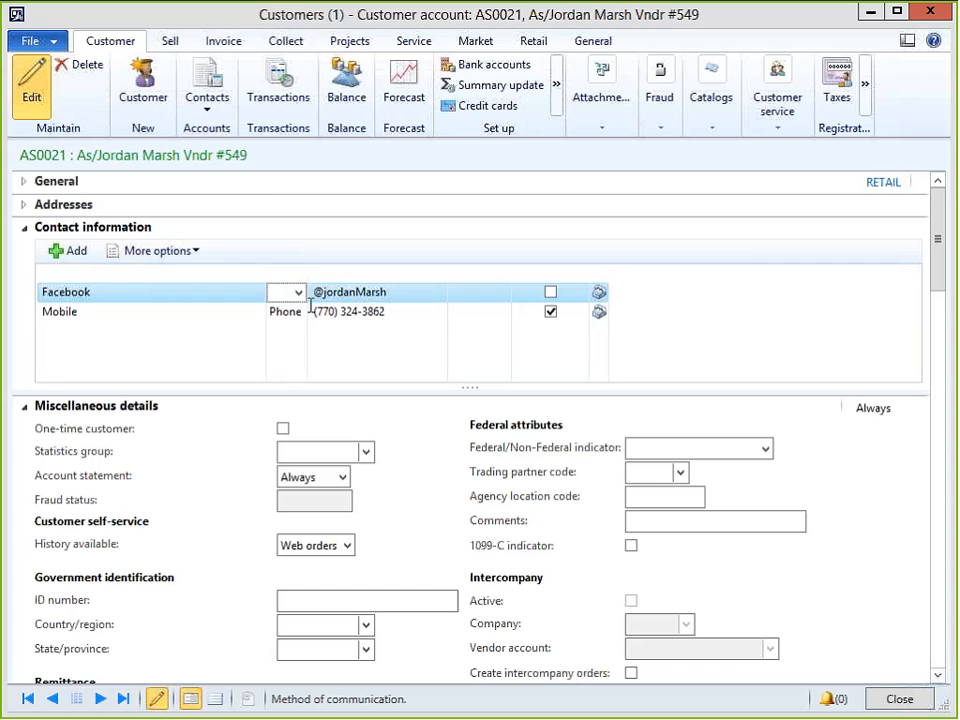
{"action": "key", "text": "alt+Tab"}
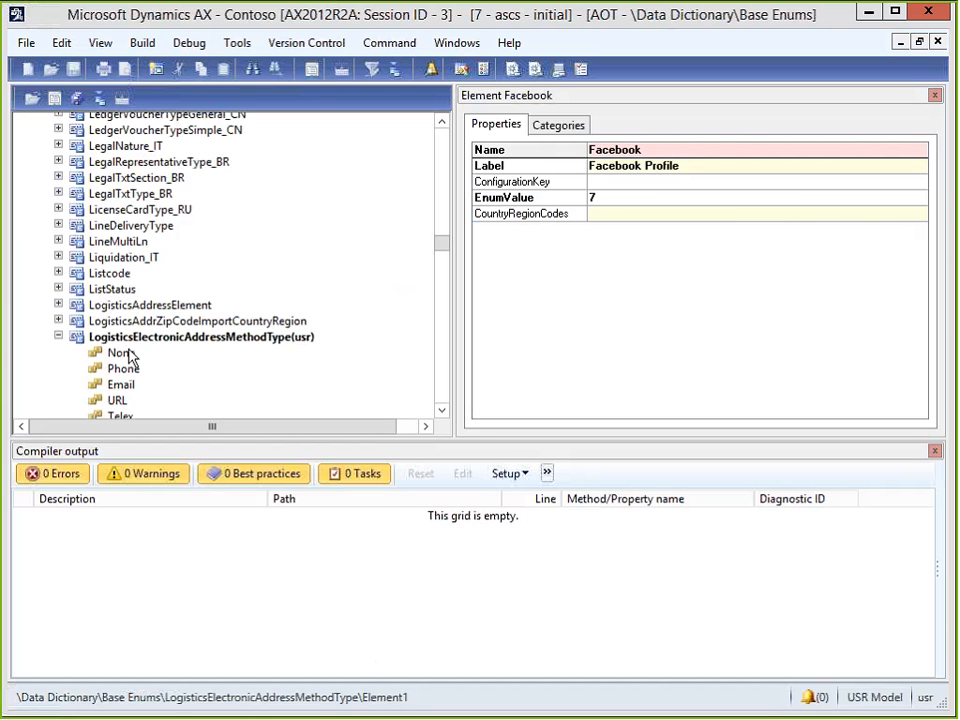
Expand LogisticsElectronicAddressTypes and scroll through its values: None, Phone, URL, CellularPhone, TeleFax, Pager.
{"action": "left_click", "coordinate": [443, 411]}
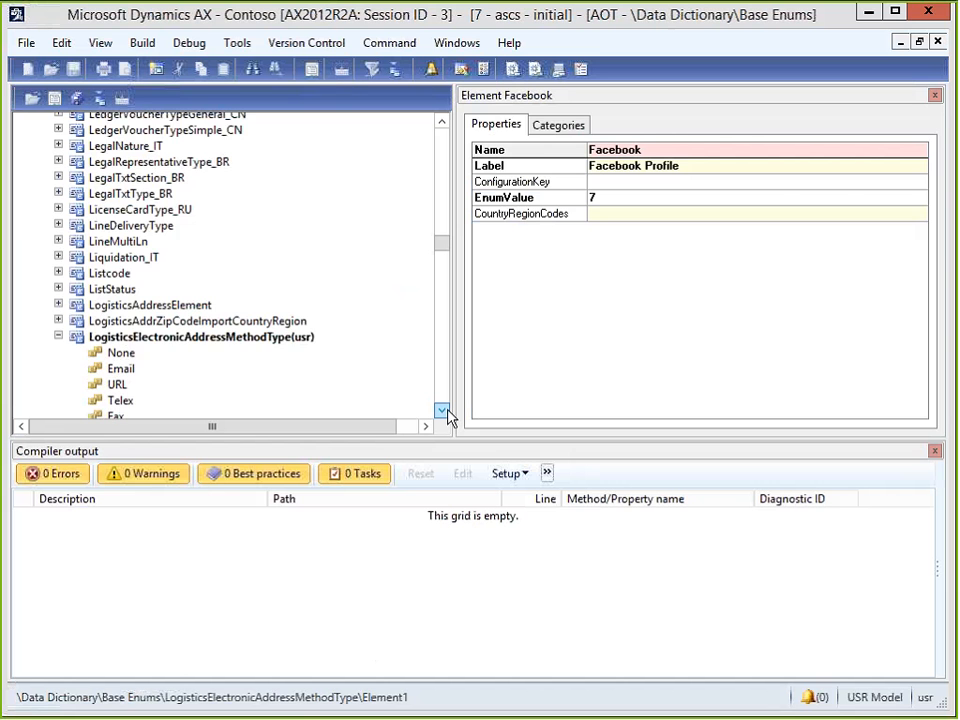
{"action": "left_click", "coordinate": [443, 411]}
{"action": "left_click", "coordinate": [443, 411]}
{"action": "left_click", "coordinate": [443, 411]}
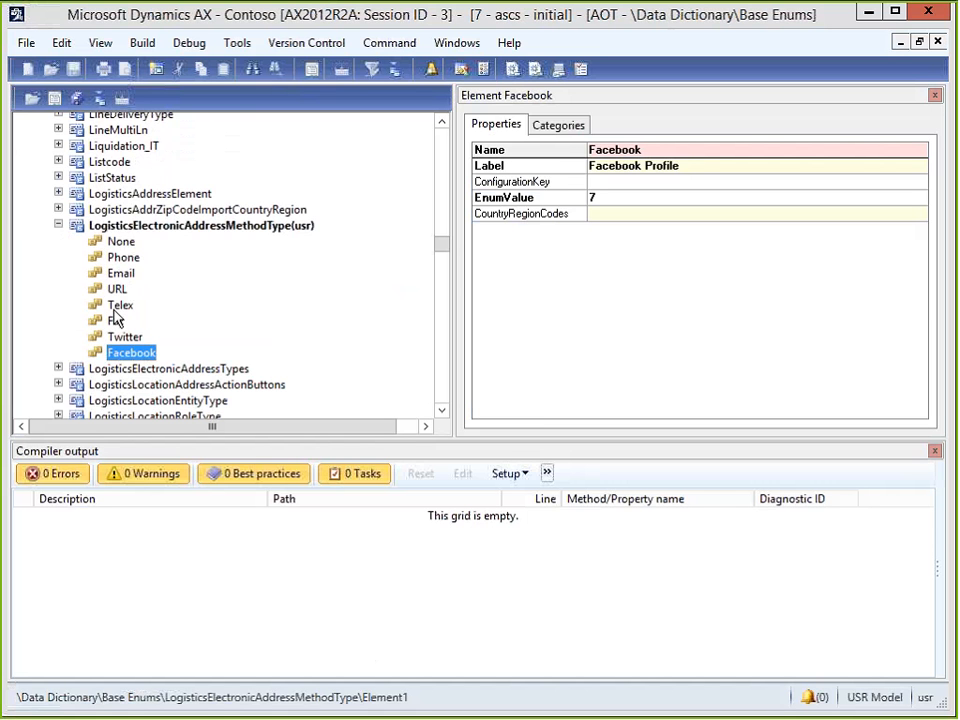
{"action": "left_click", "coordinate": [59, 369]}
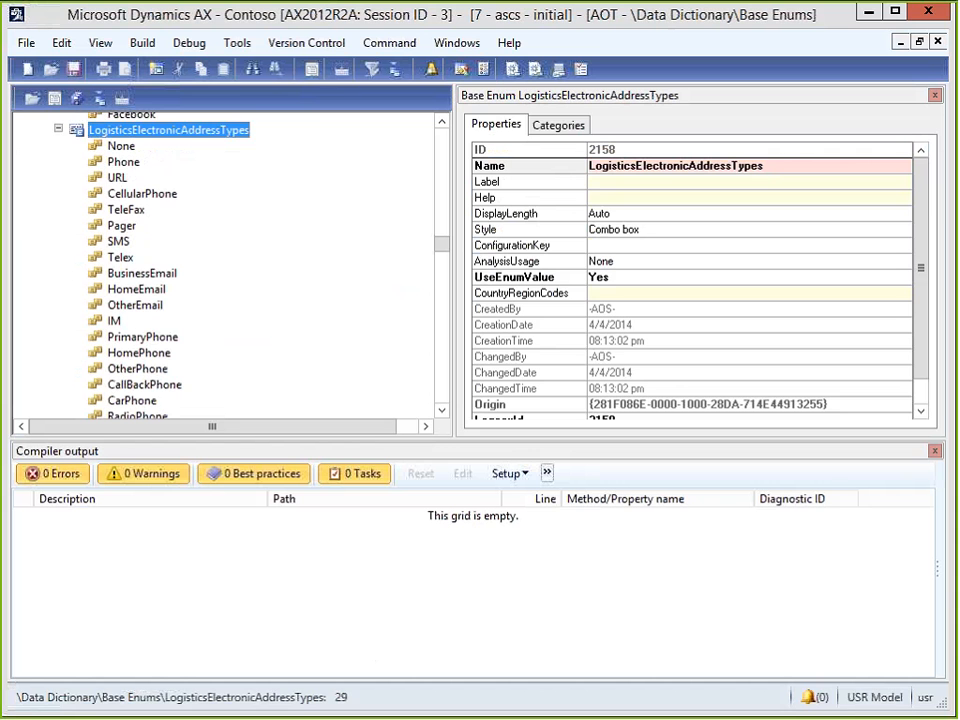
{"action": "scroll", "coordinate": [171, 265], "scroll_direction": "down", "scroll_amount": 4}
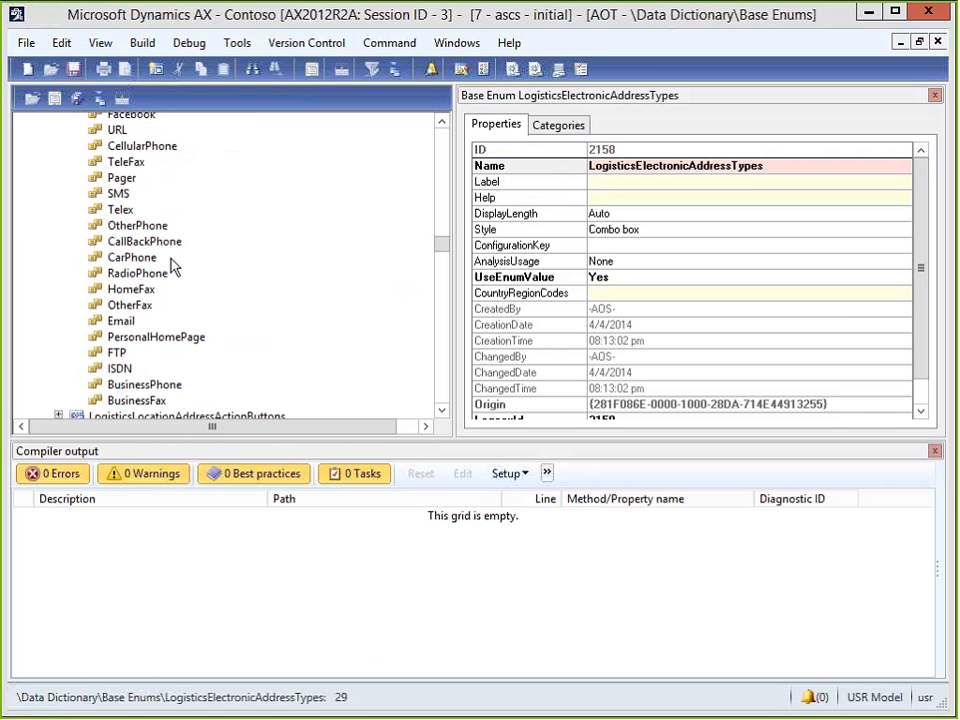
{"action": "scroll", "coordinate": [150, 300], "scroll_direction": "up", "scroll_amount": 4}
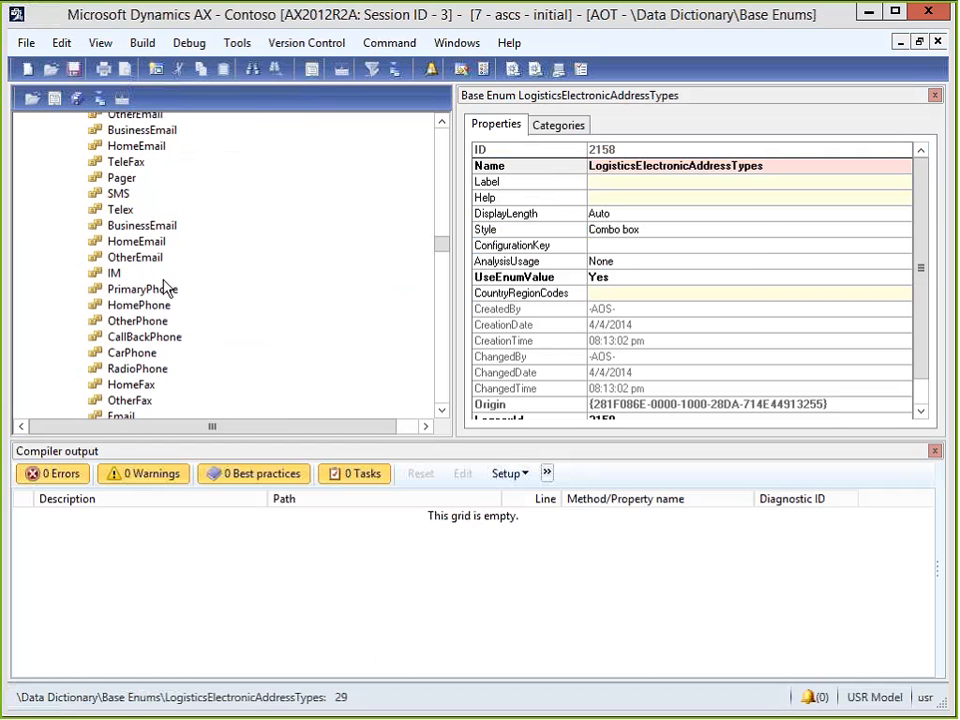
{"action": "scroll", "coordinate": [130, 220], "scroll_direction": "up", "scroll_amount": 4}
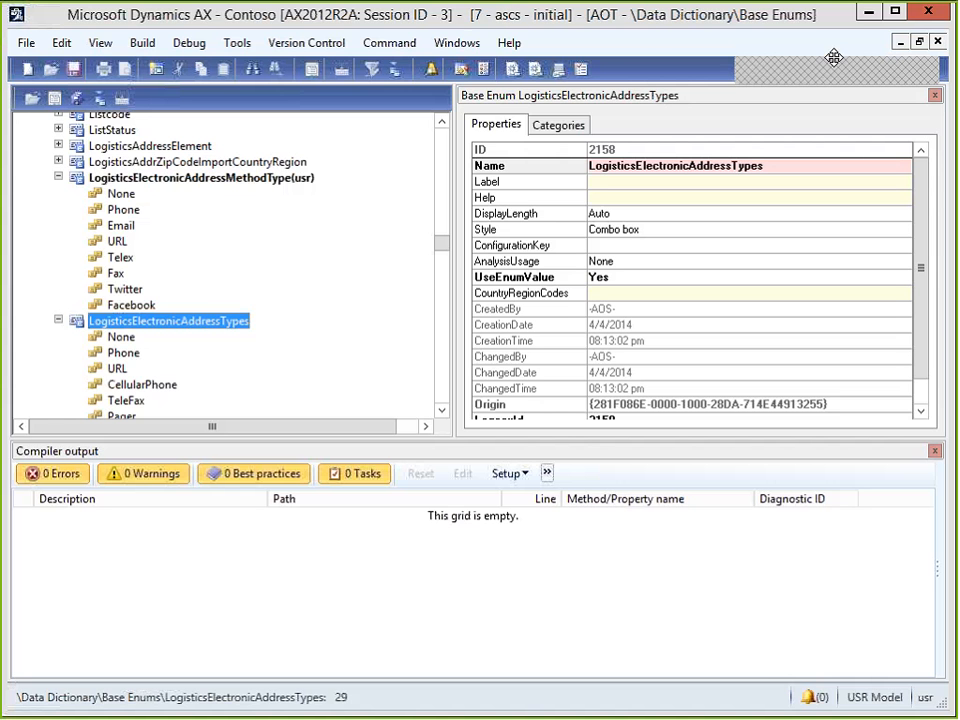
Minimize the AOT and bring up the context options for the Facebook description cell.
{"action": "left_click", "coordinate": [474, 43]}
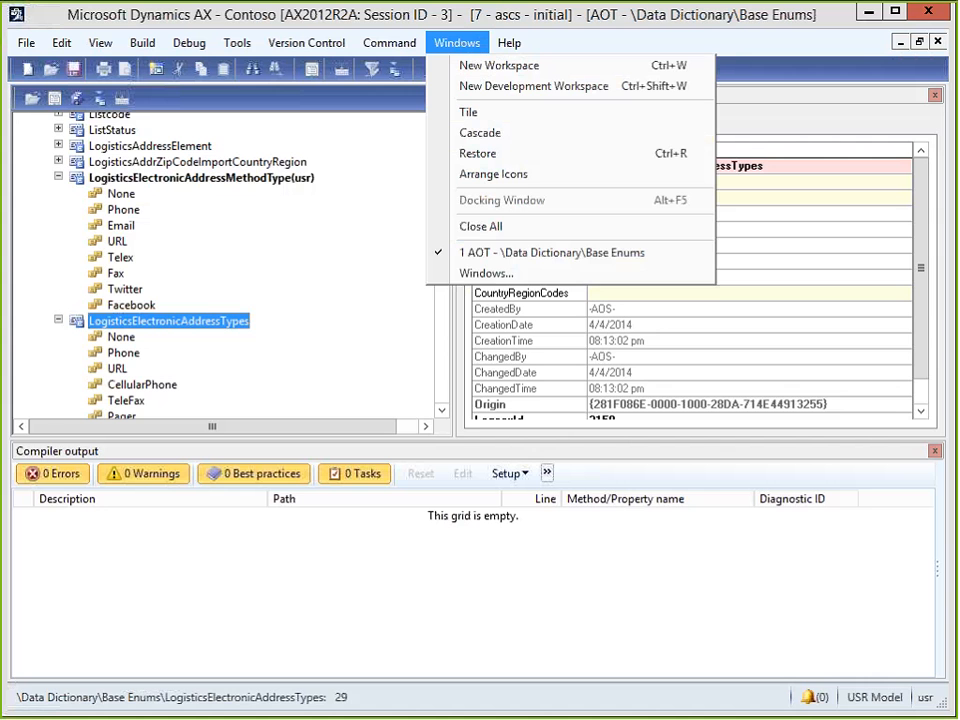
{"action": "left_click", "coordinate": [366, 290]}
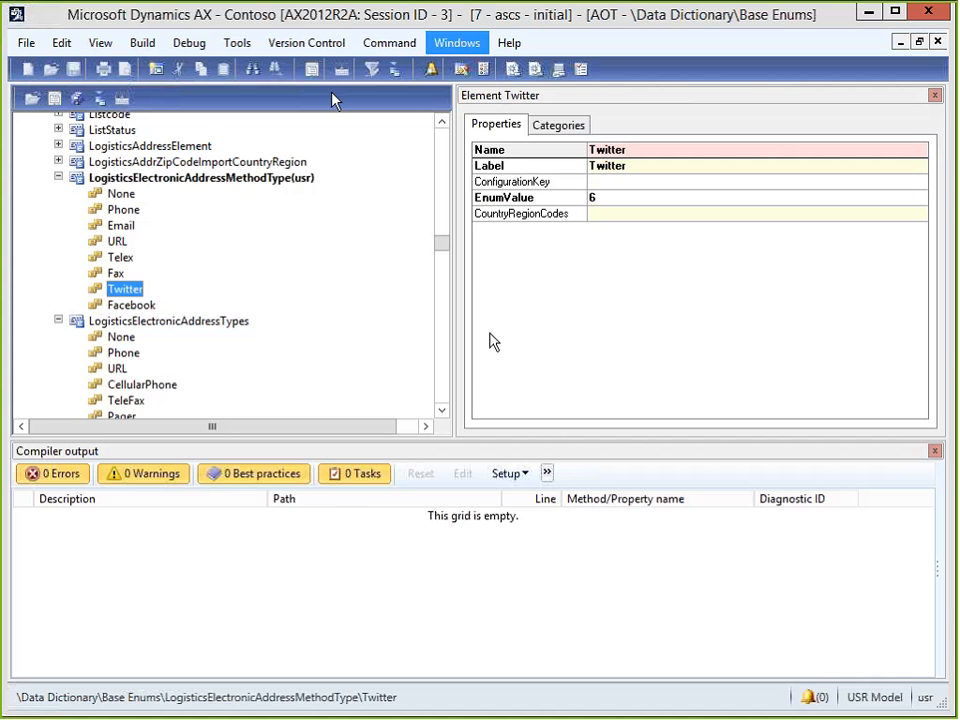
{"action": "left_click", "coordinate": [869, 13]}
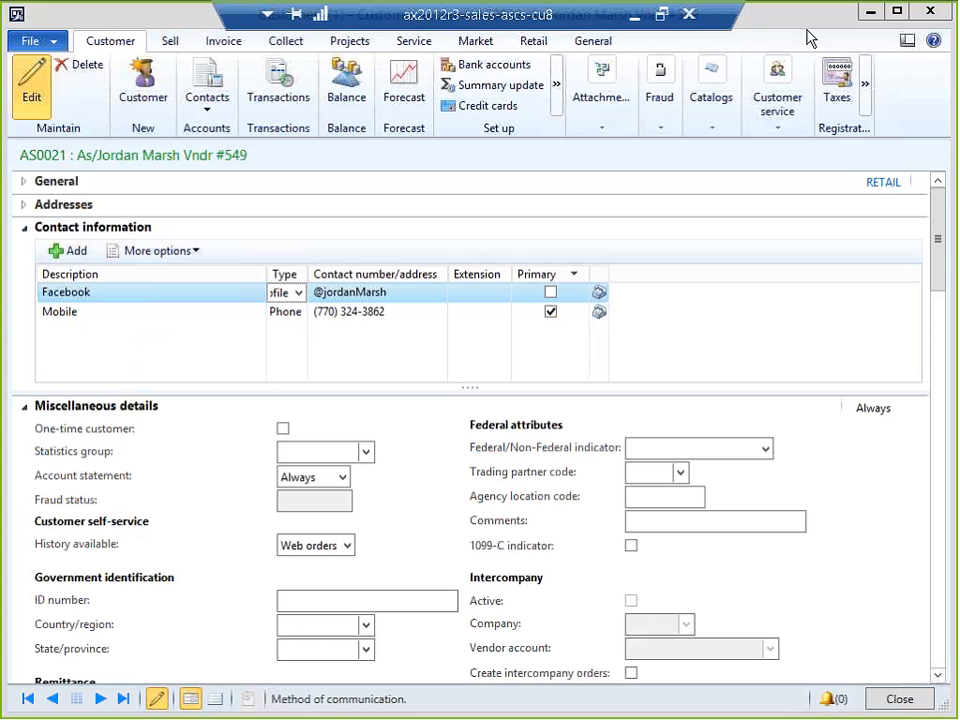
{"action": "left_click", "coordinate": [229, 291]}
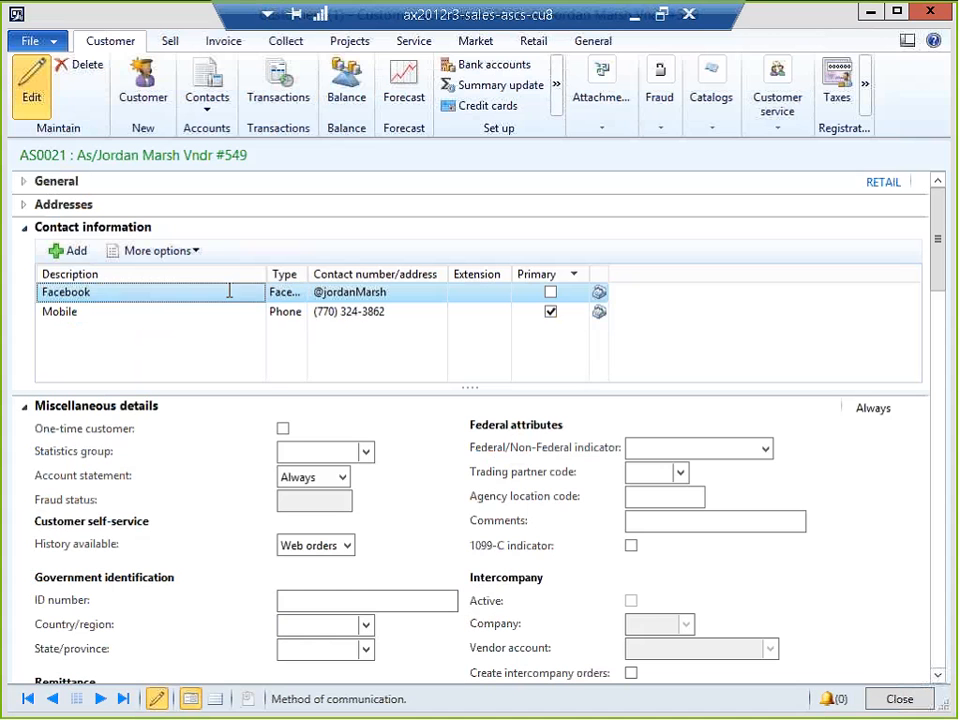
{"action": "left_click", "coordinate": [229, 291]}
{"action": "right_click", "coordinate": [229, 291]}
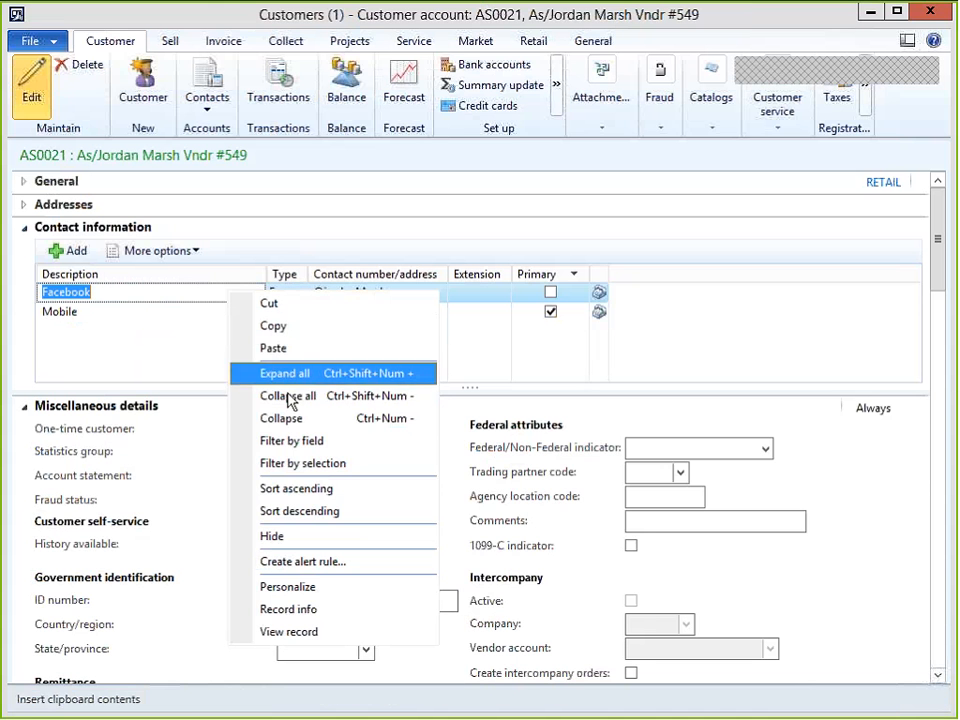
{"action": "left_click", "coordinate": [312, 587]}
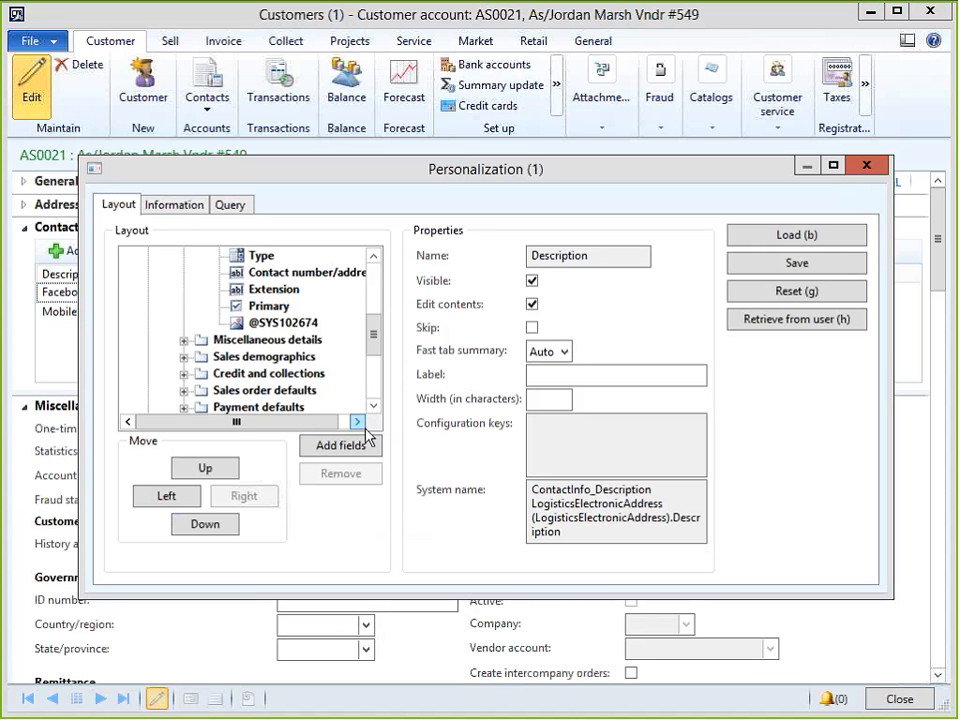
{"action": "left_click", "coordinate": [866, 168]}
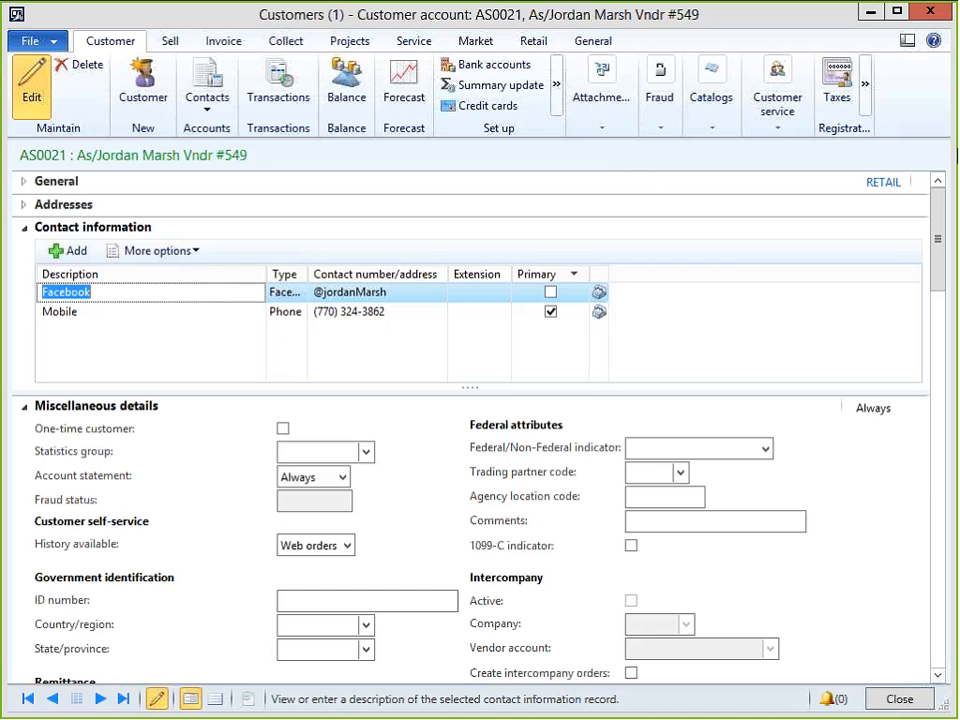
Close the Customers form and go to Accounts payable's Open vendor invoices list.
{"action": "left_click", "coordinate": [928, 24]}
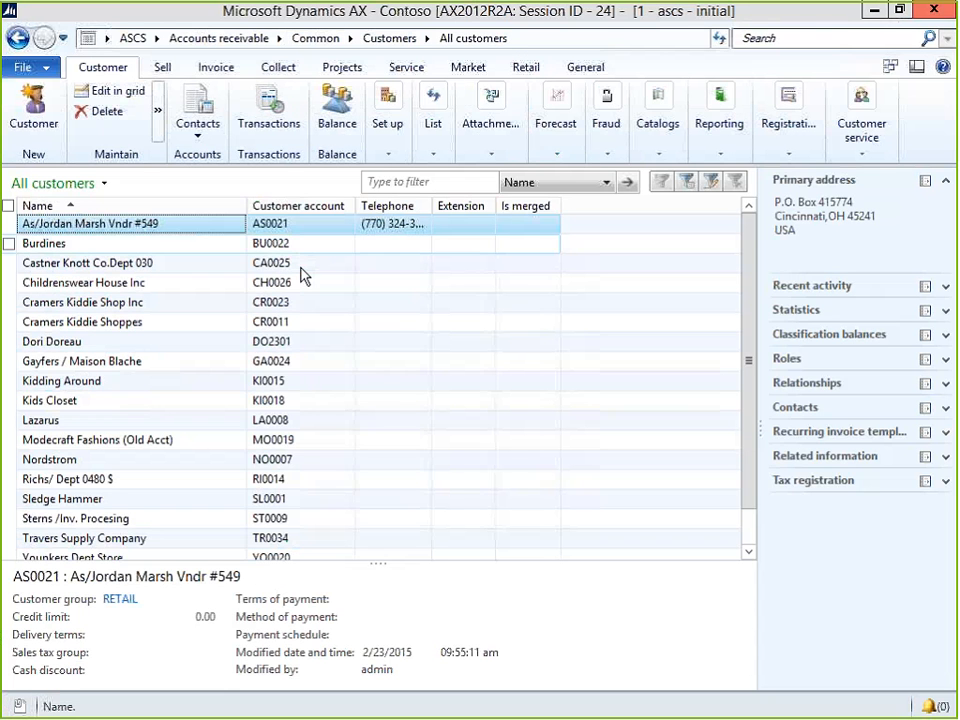
{"action": "left_click", "coordinate": [156, 39]}
{"action": "left_click", "coordinate": [182, 79]}
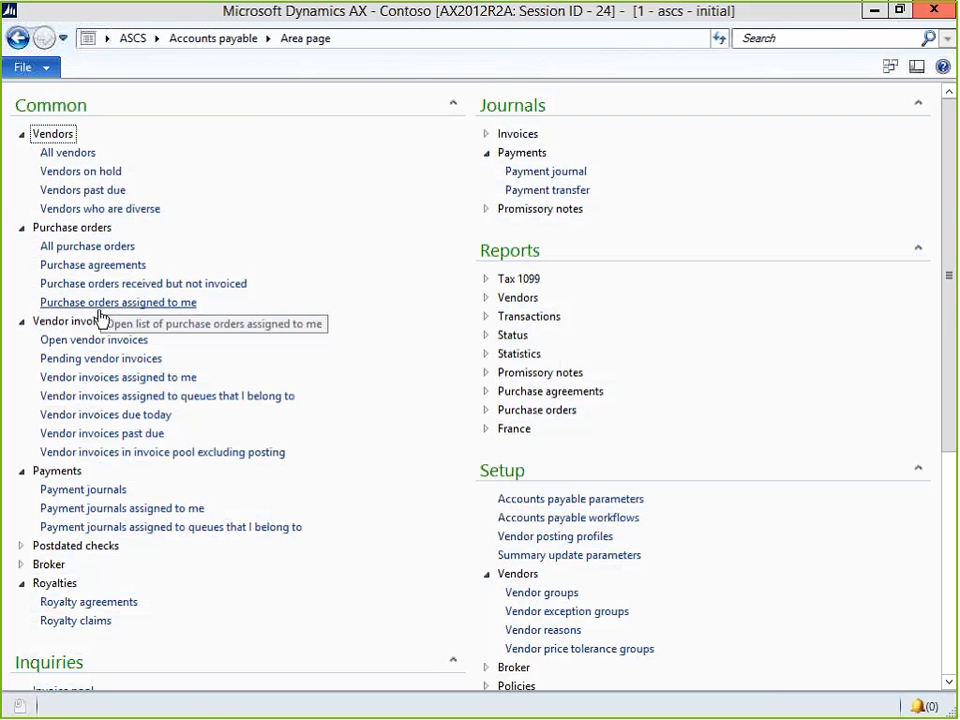
{"action": "left_click", "coordinate": [101, 339]}
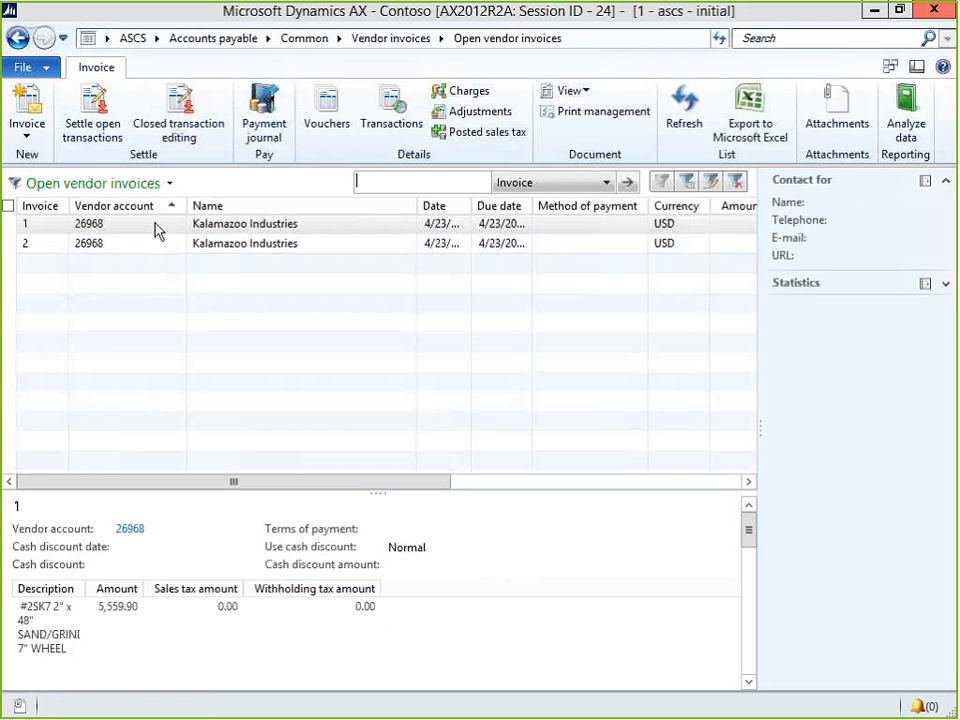
Personalize the vendor invoices grid by adding the Proposed Due Date field.
{"action": "right_click", "coordinate": [232, 207]}
{"action": "left_click", "coordinate": [266, 213]}
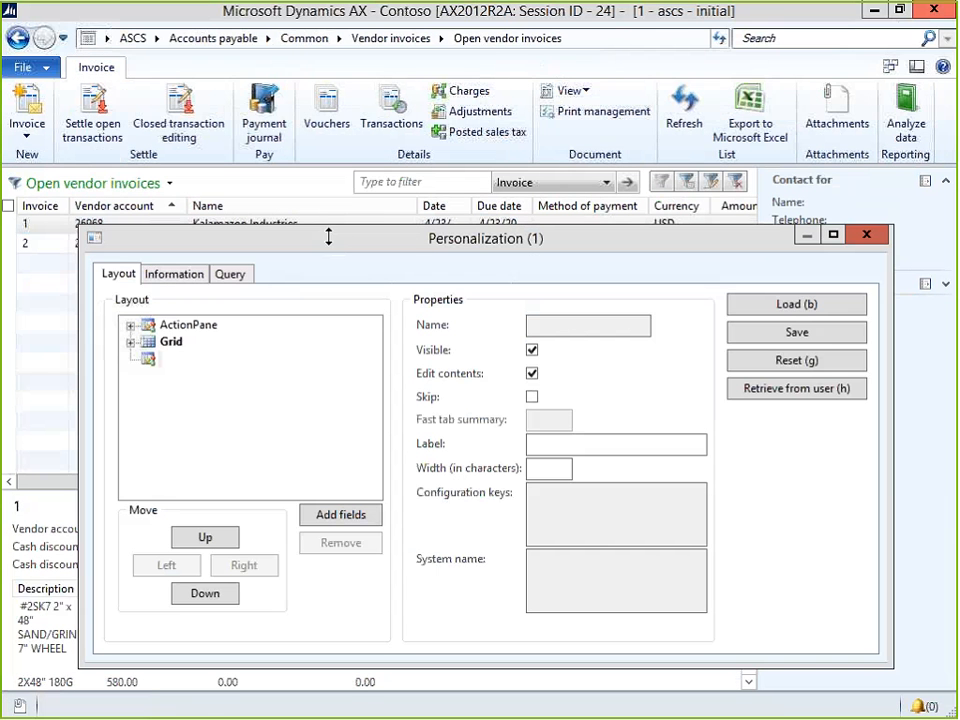
{"action": "left_click", "coordinate": [131, 342]}
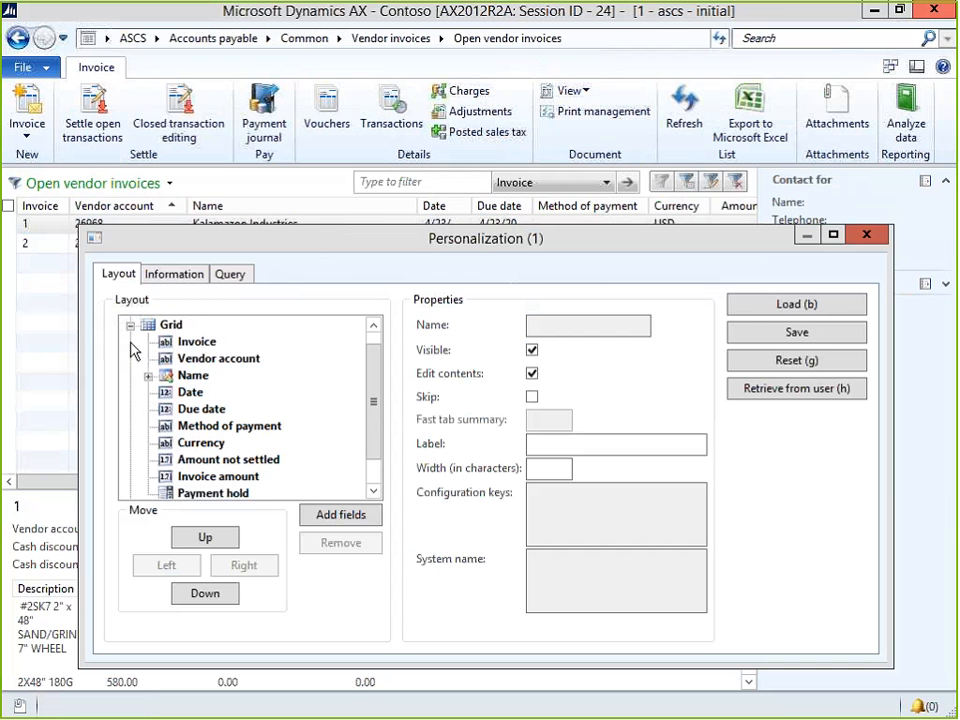
{"action": "left_click", "coordinate": [368, 513]}
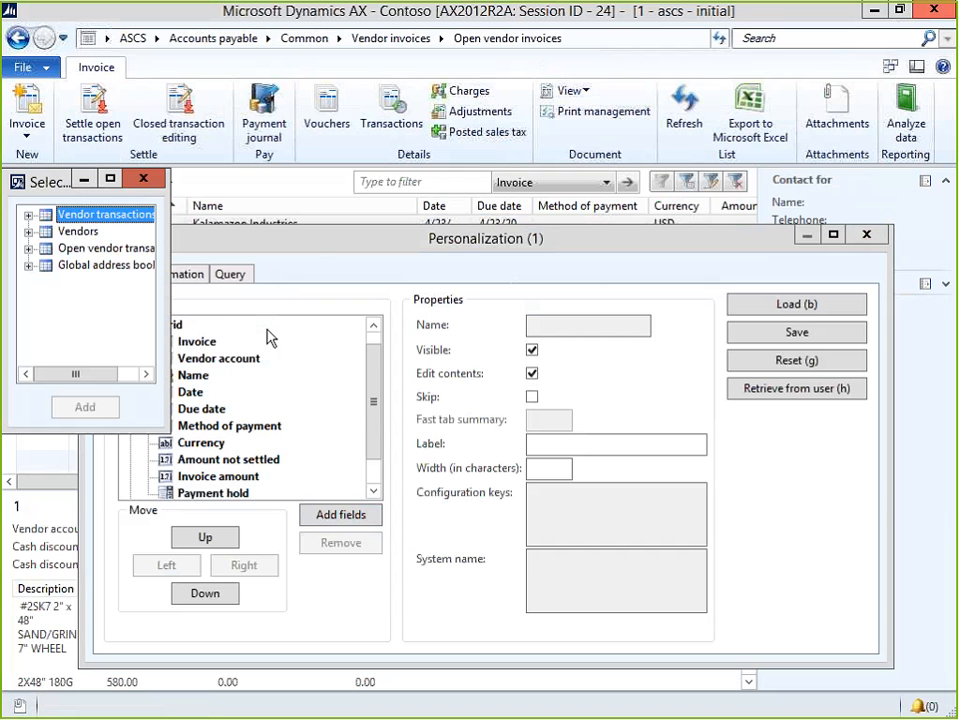
{"action": "key", "text": "Down"}
{"action": "key", "text": "Down"}
{"action": "key", "text": "Down"}
{"action": "type", "text": "pro"}
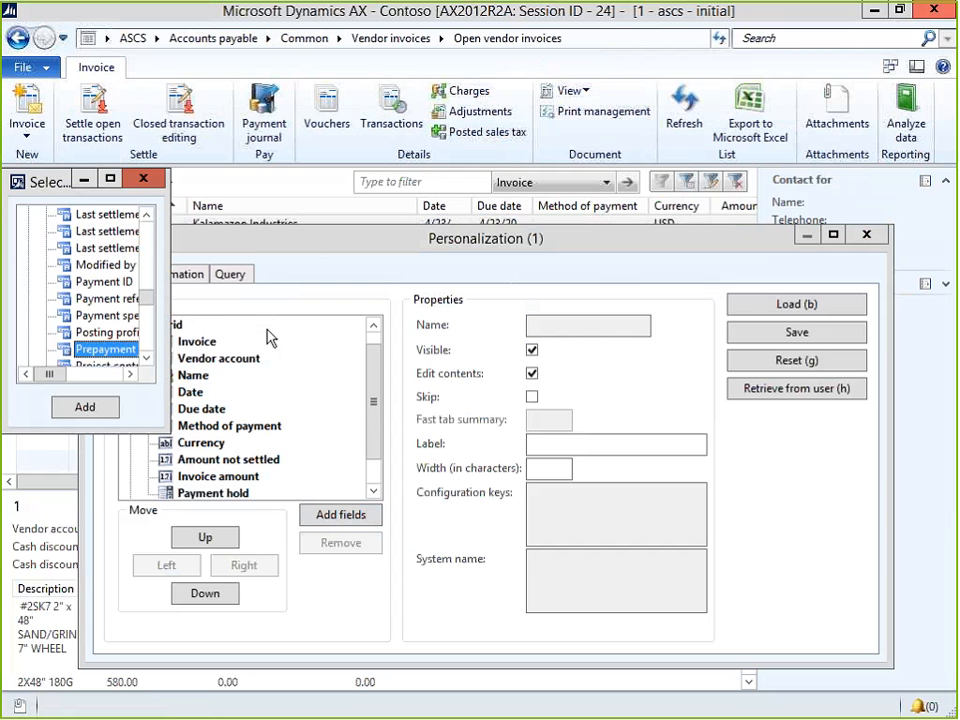
{"action": "type", "text": "p"}
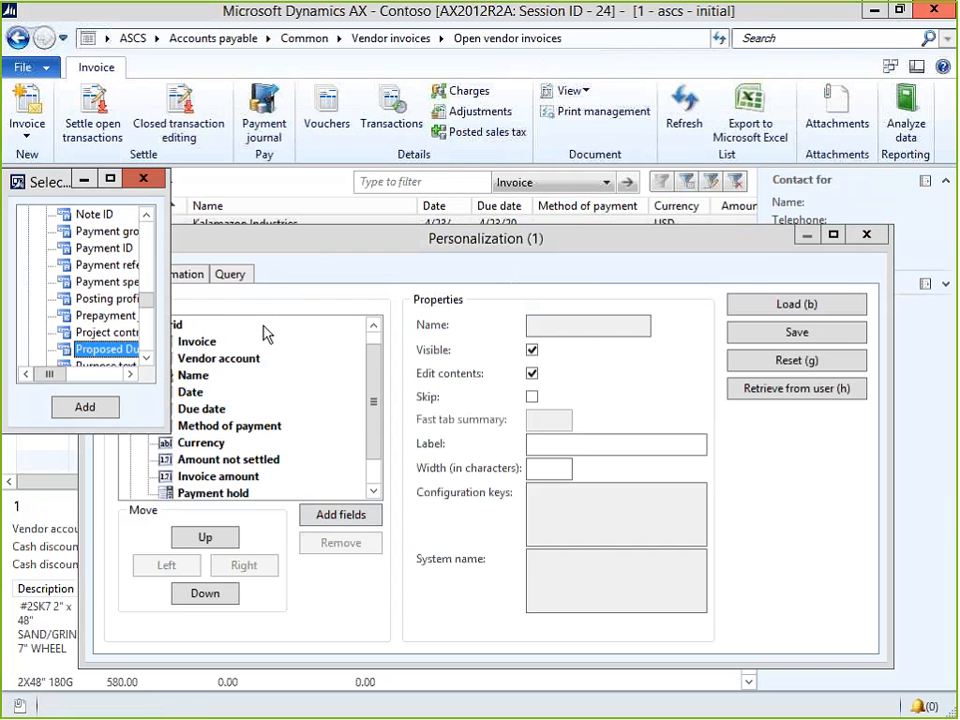
{"action": "left_click", "coordinate": [75, 410]}
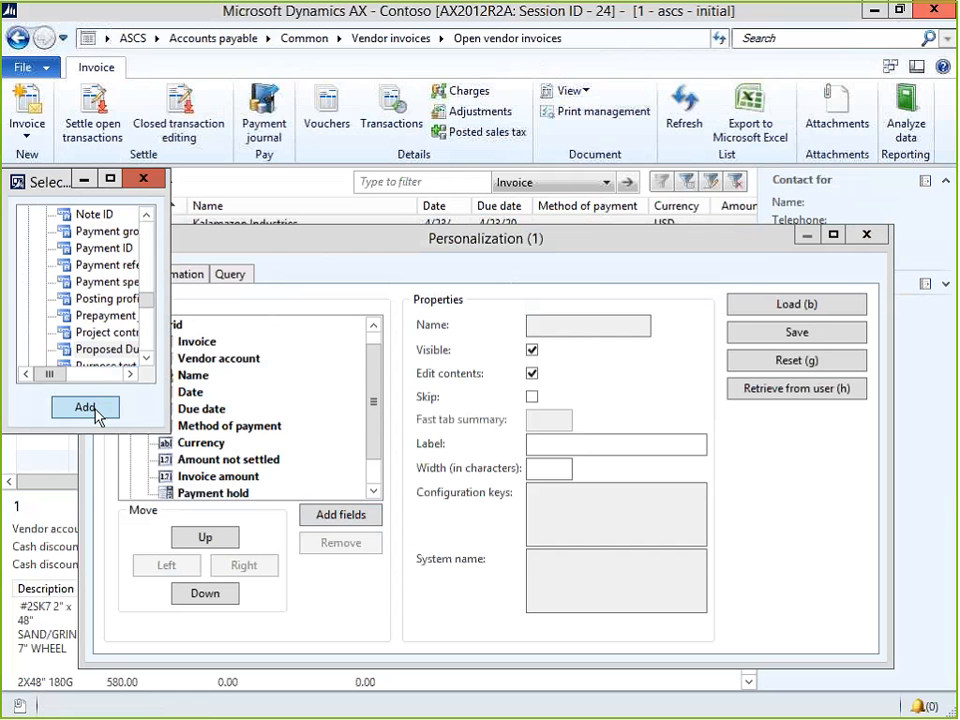
{"action": "left_click", "coordinate": [161, 183]}
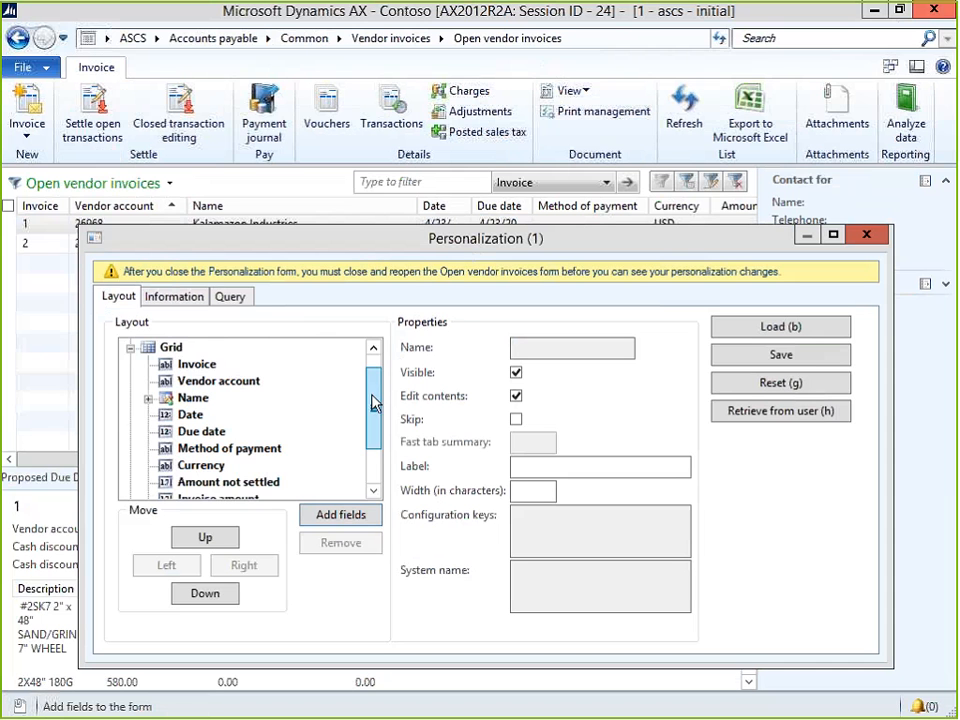
Remove the misplaced entry and reinsert Proposed Due Date directly after Due date.
{"action": "scroll", "coordinate": [374, 395], "scroll_direction": "down", "scroll_amount": 2}
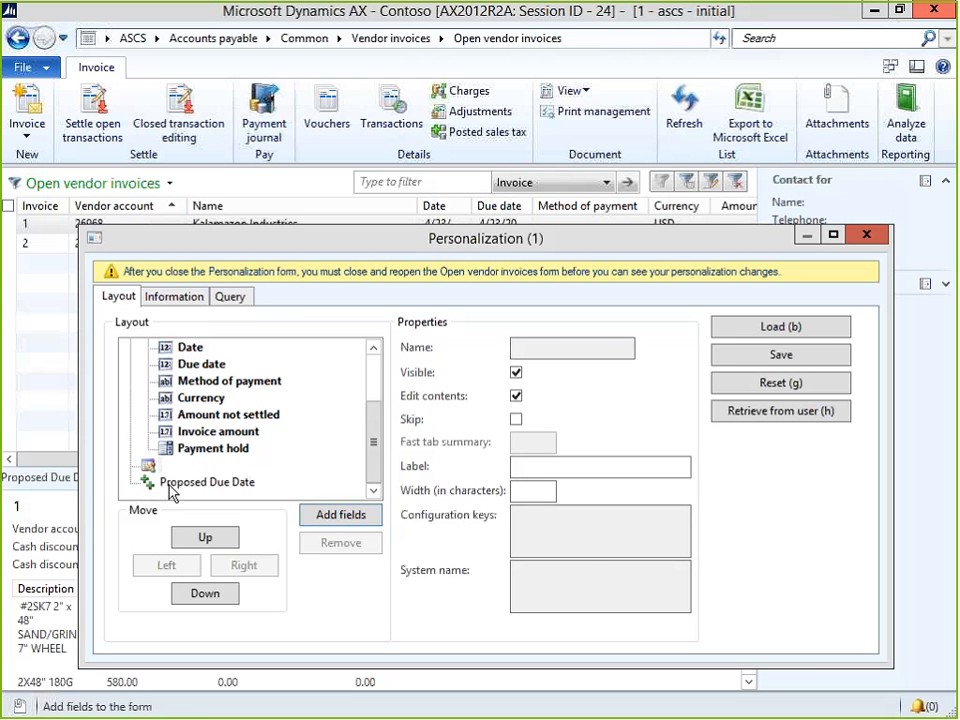
{"action": "left_click", "coordinate": [170, 484]}
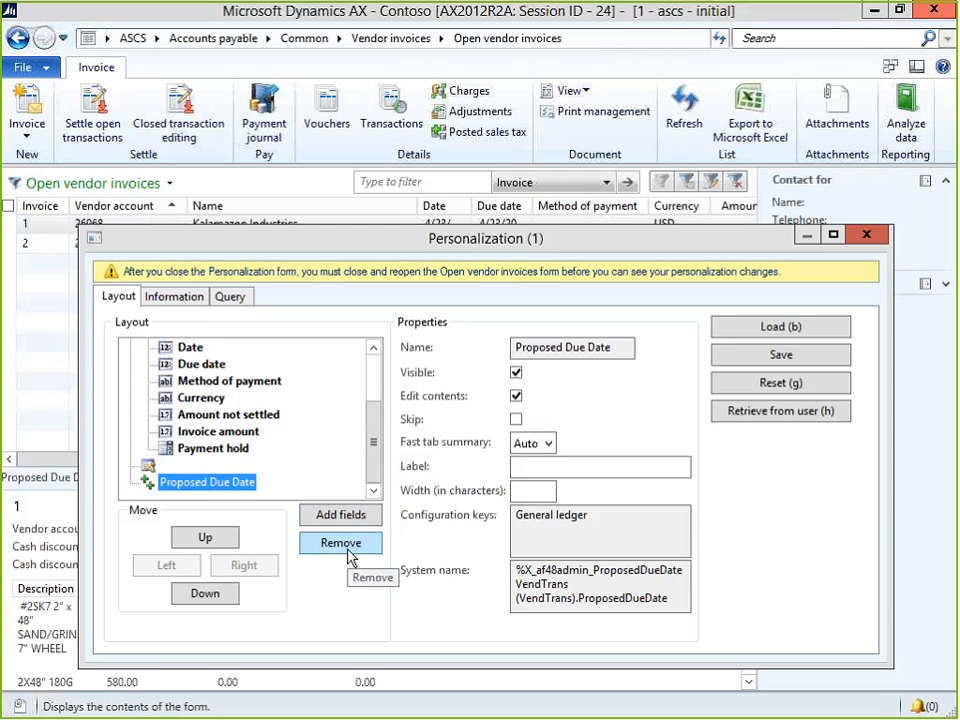
{"action": "left_click", "coordinate": [328, 545]}
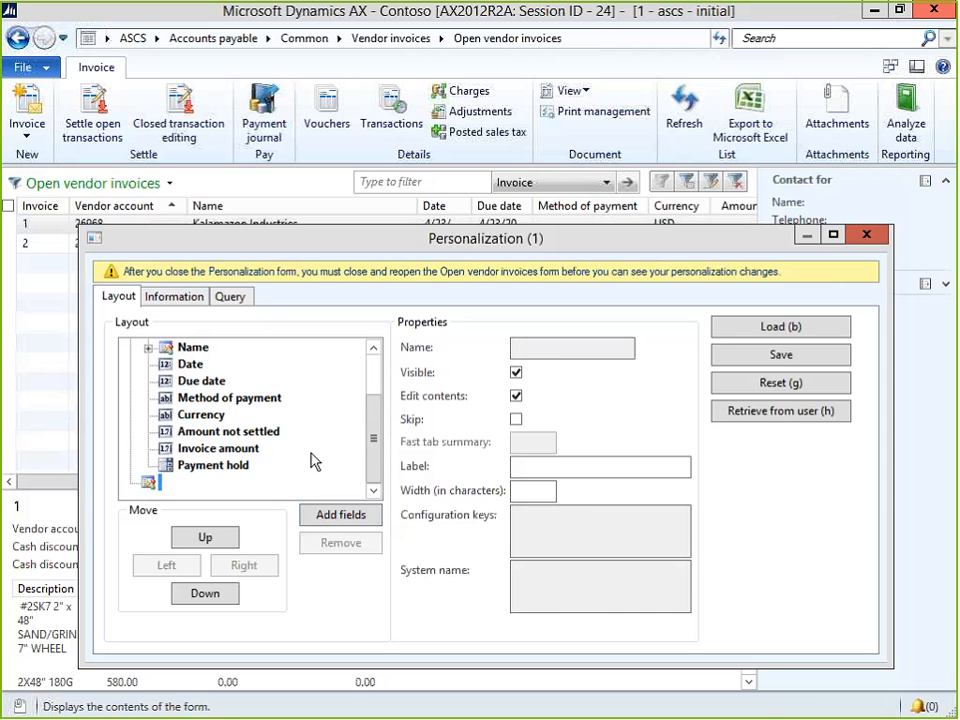
{"action": "left_click", "coordinate": [201, 381]}
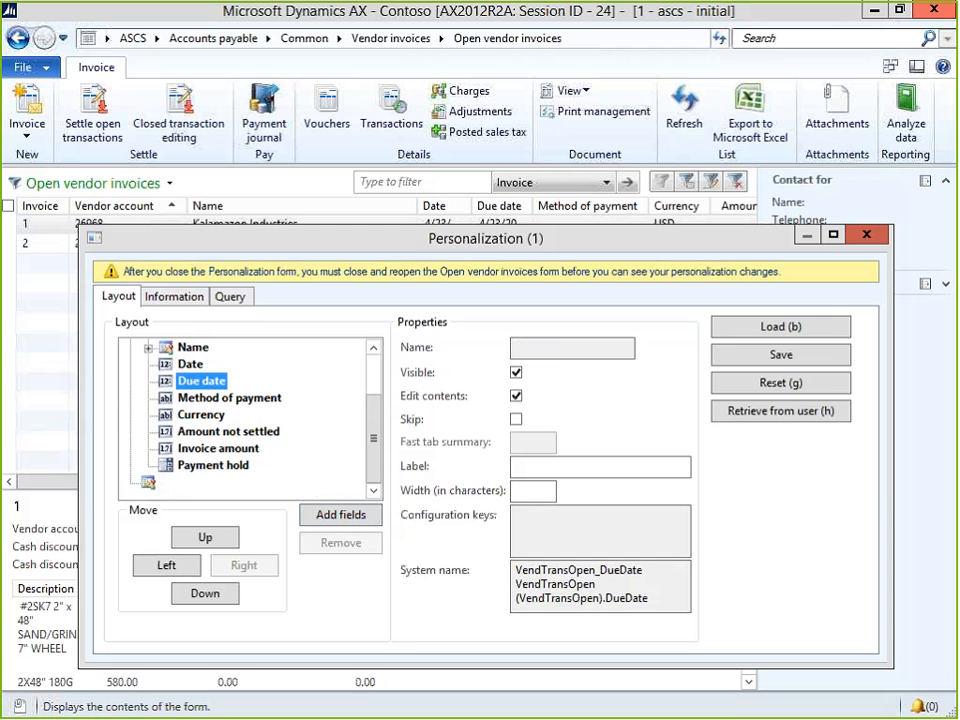
{"action": "left_click", "coordinate": [341, 514]}
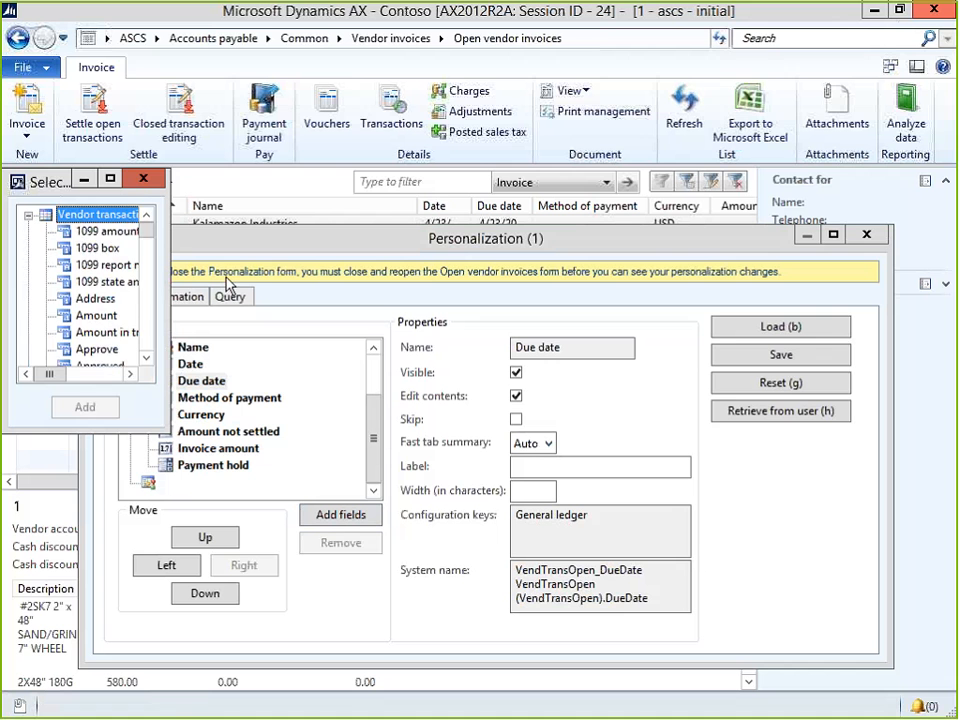
{"action": "type", "text": "pro"}
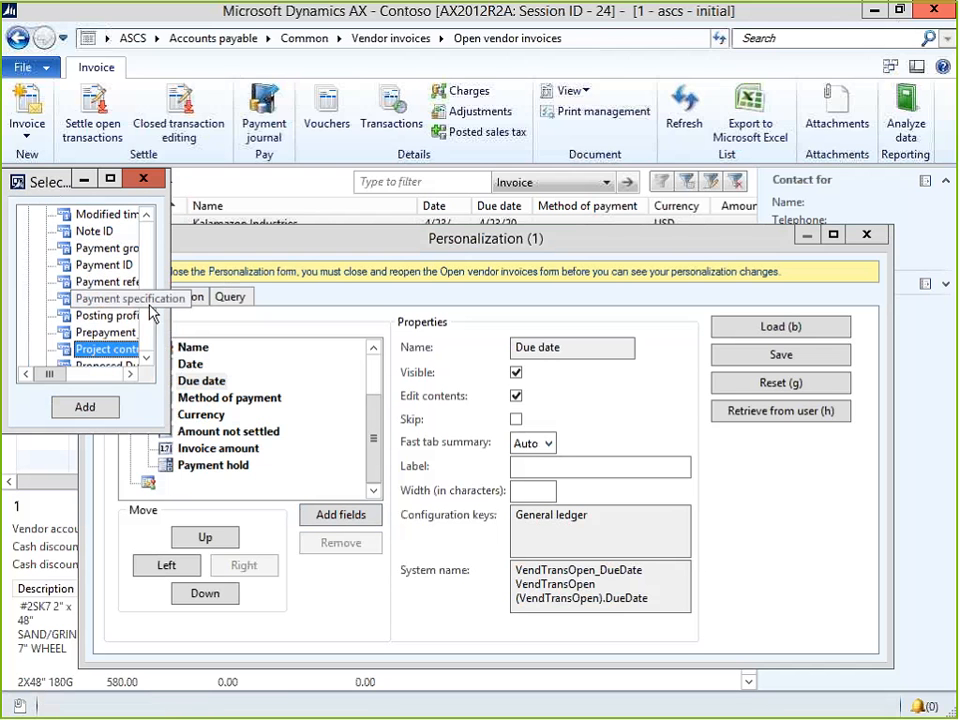
{"action": "left_click", "coordinate": [130, 365]}
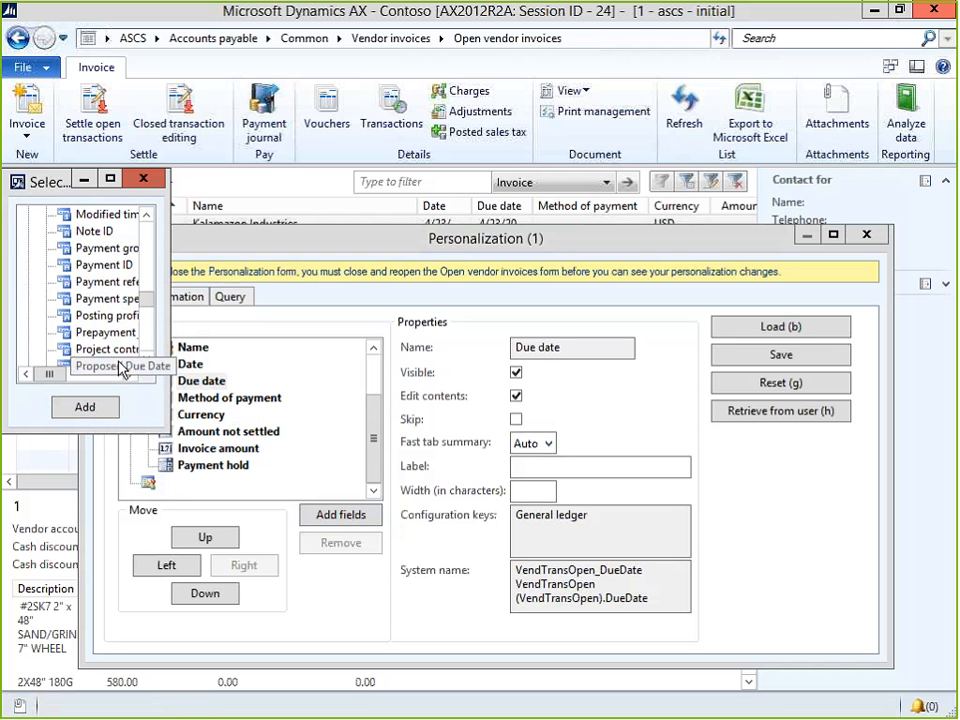
{"action": "left_click", "coordinate": [85, 407]}
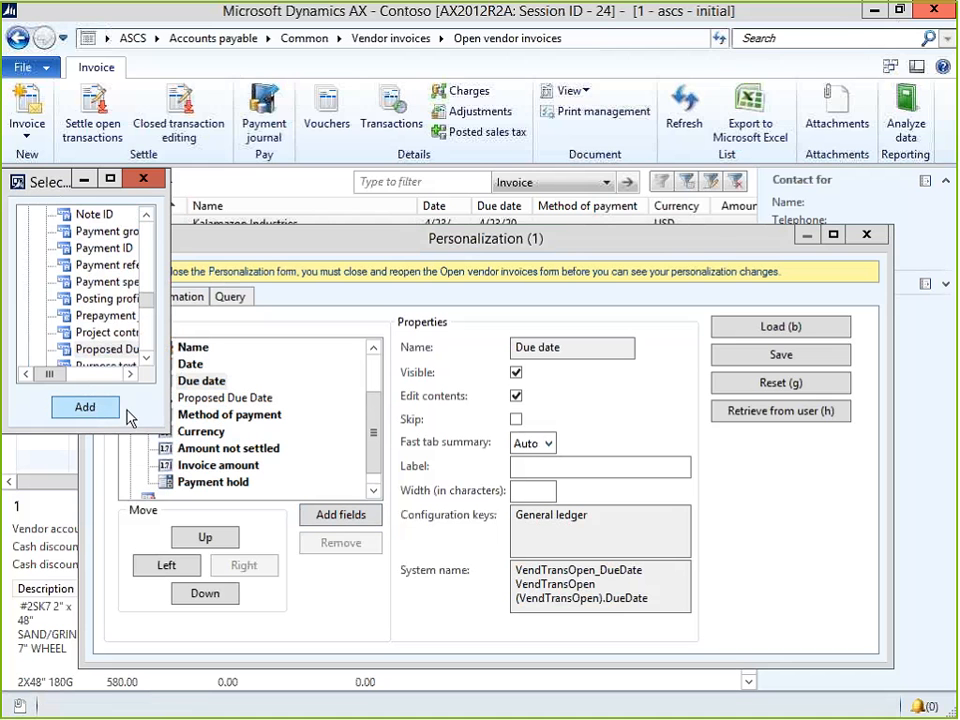
{"action": "left_click", "coordinate": [145, 180]}
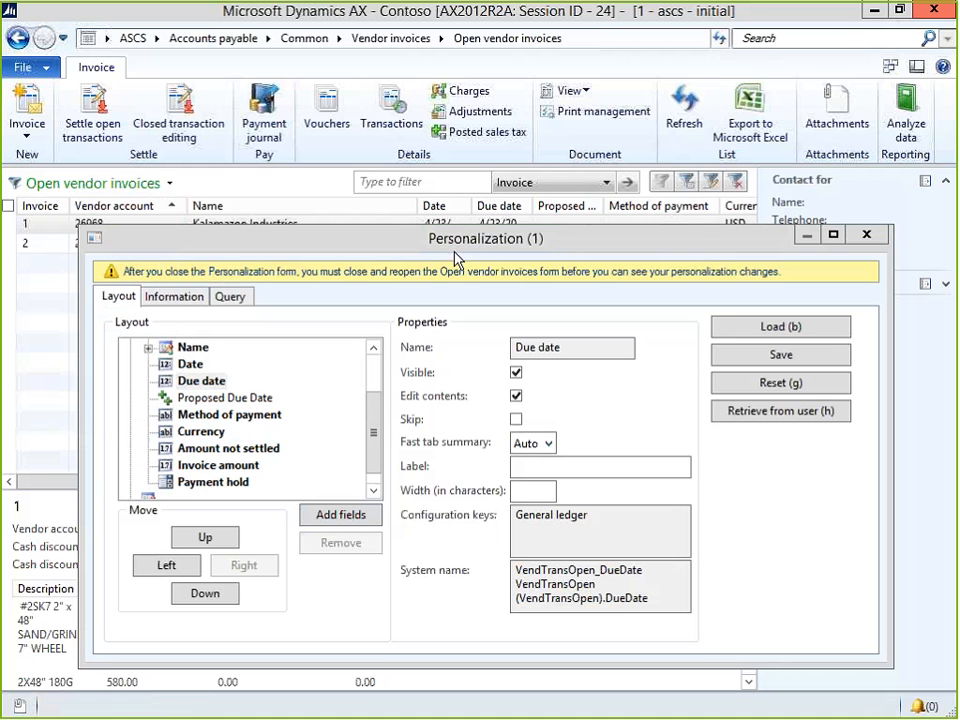
{"action": "left_click", "coordinate": [867, 237]}
Check the empty Proposed Due Date cells on both Kalamazoo invoices.
{"action": "left_click", "coordinate": [574, 231]}
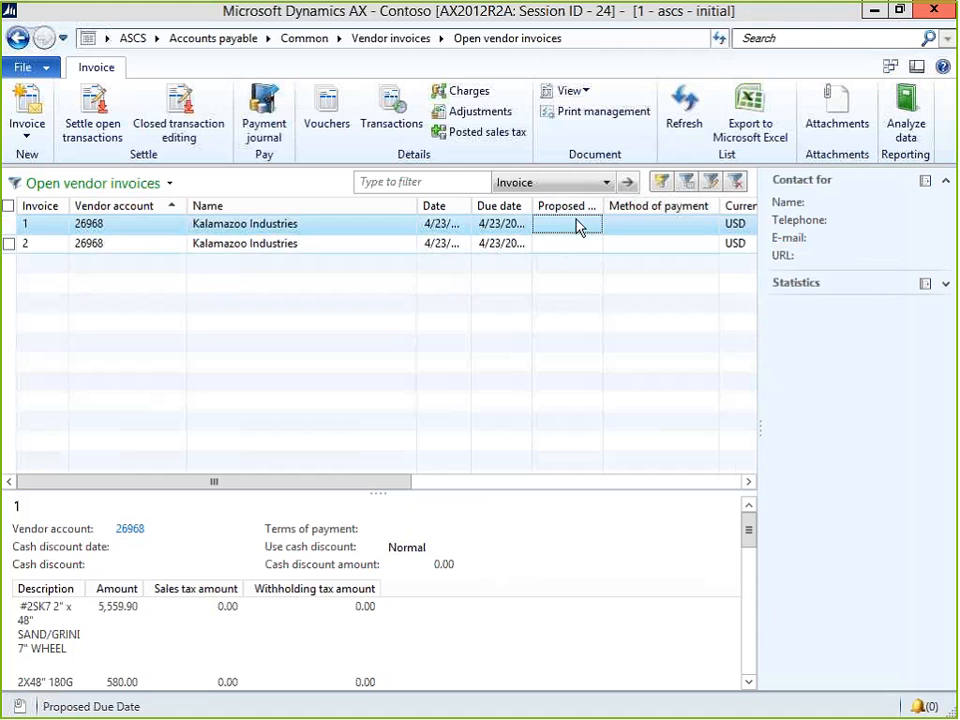
{"action": "left_click", "coordinate": [575, 246]}
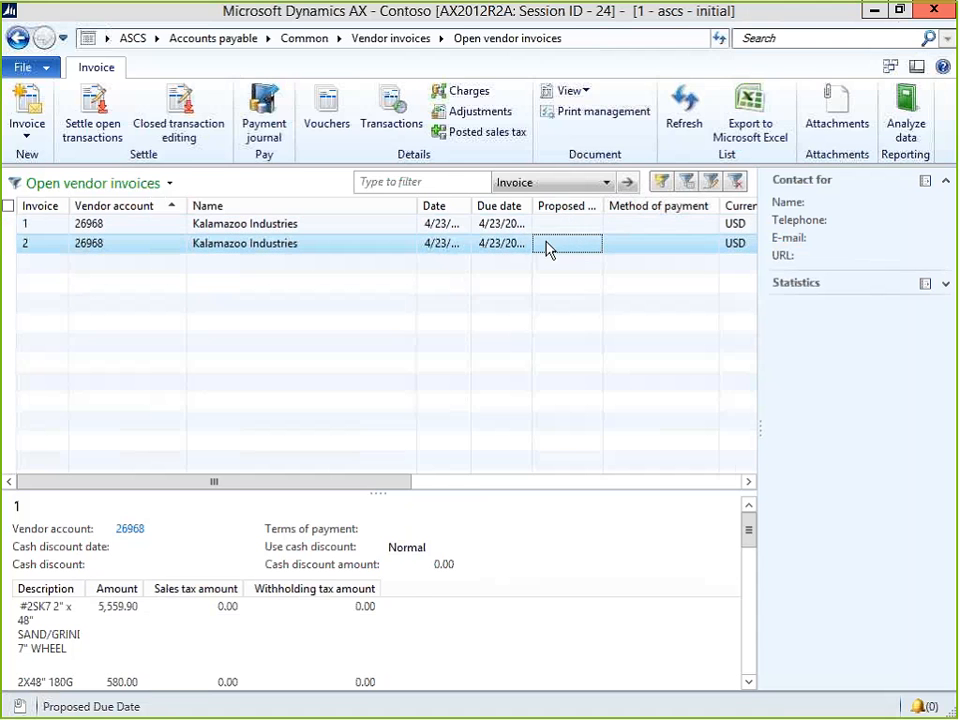
{"action": "left_click", "coordinate": [570, 232]}
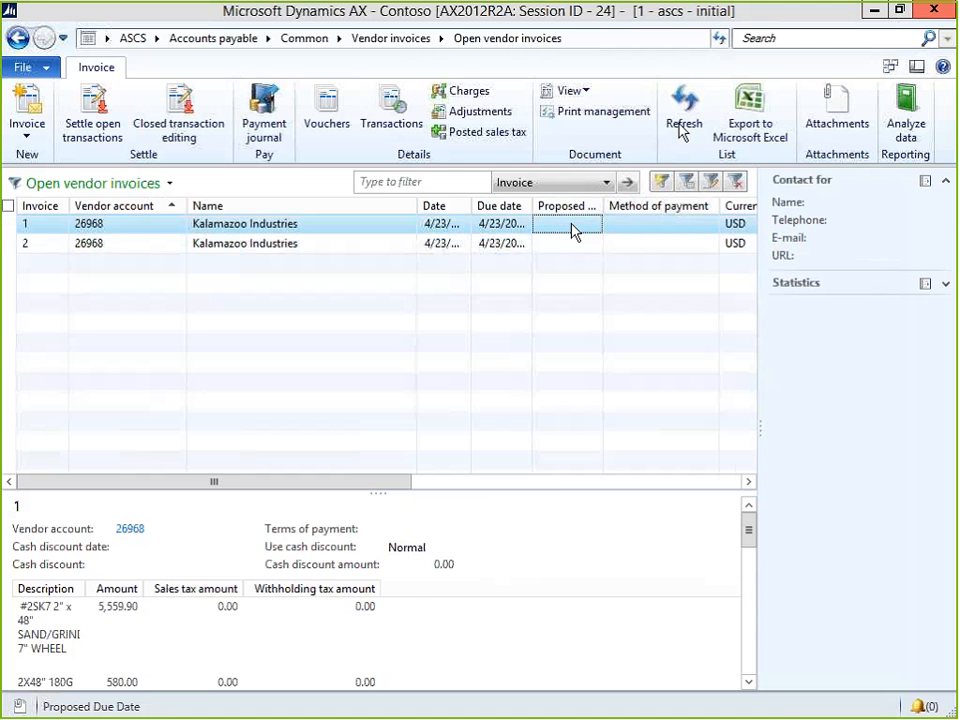
Export the open vendor invoices to Excel, then bring up the Windows Start screen.
{"action": "left_click", "coordinate": [752, 110]}
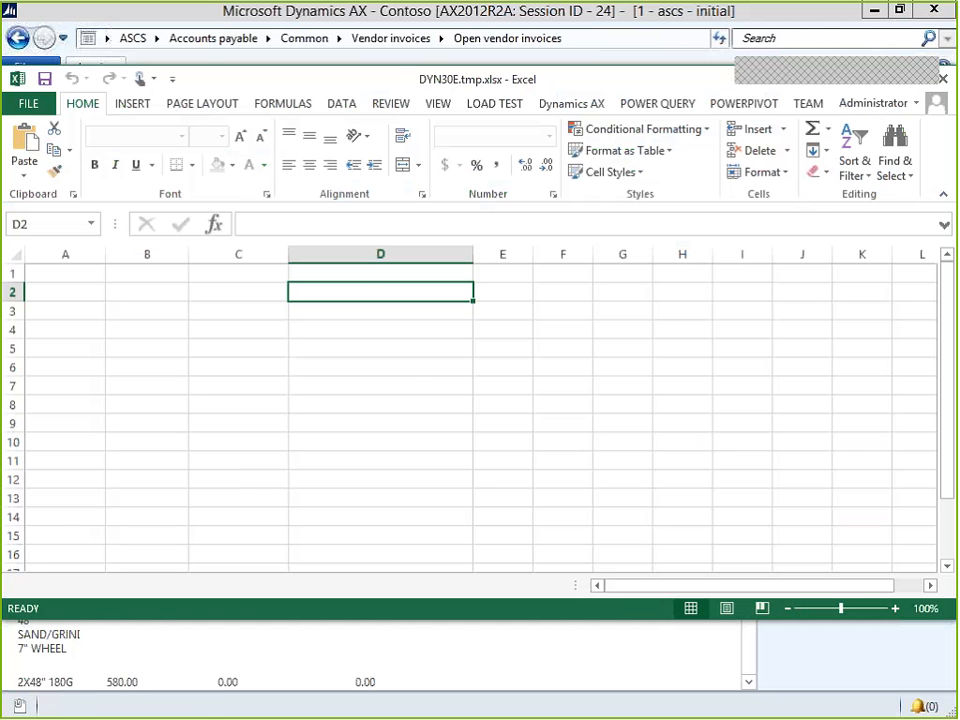
{"action": "left_click", "coordinate": [77, 704]}
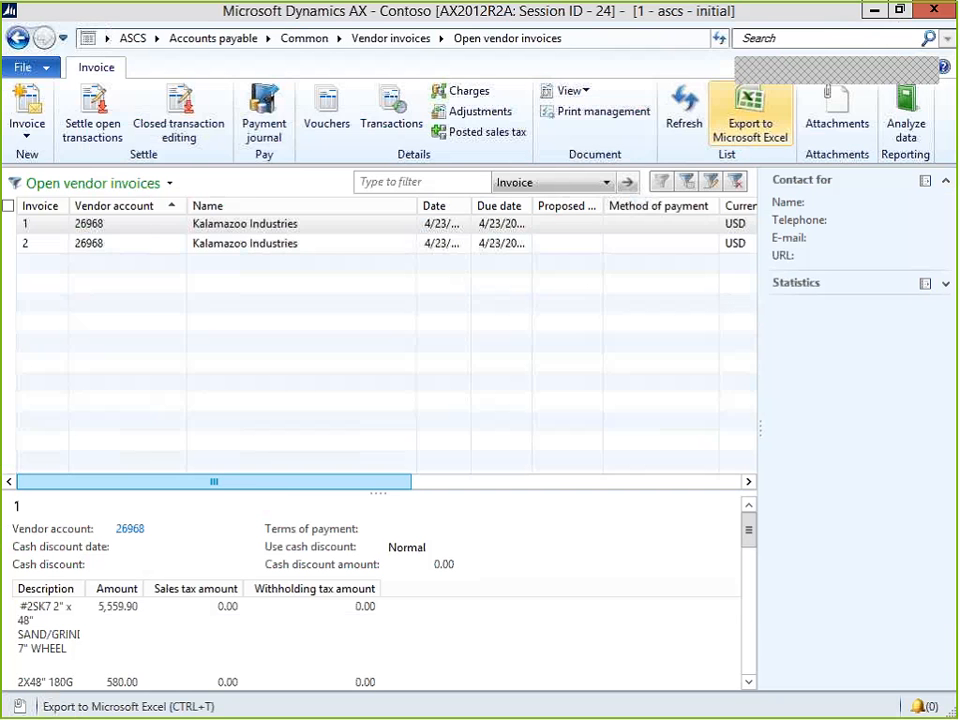
{"action": "key", "text": "super"}
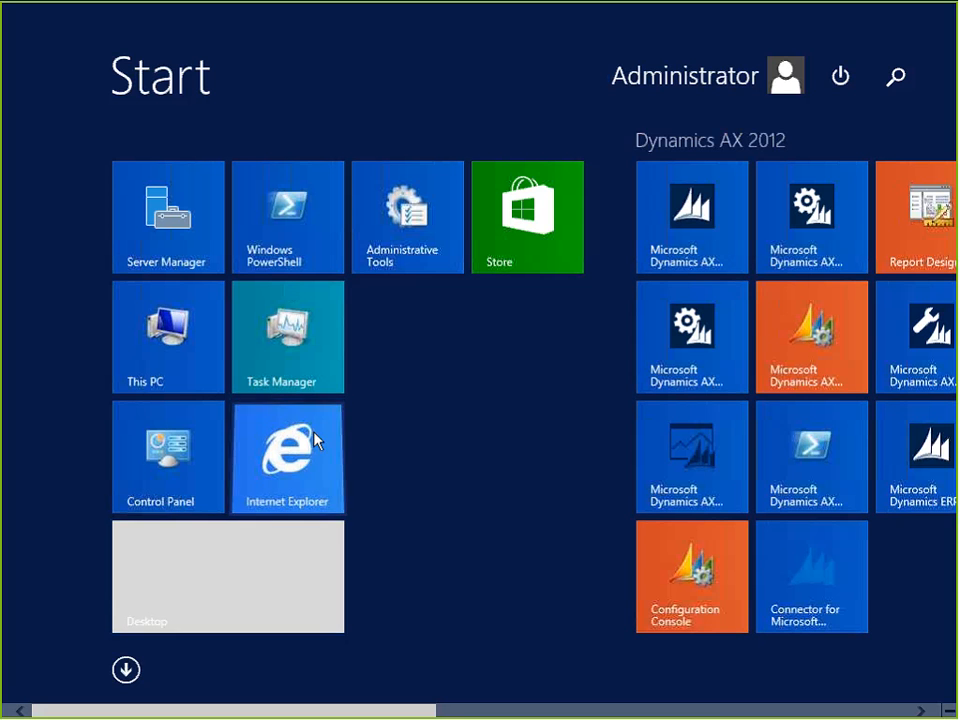
{"action": "left_click", "coordinate": [315, 440]}
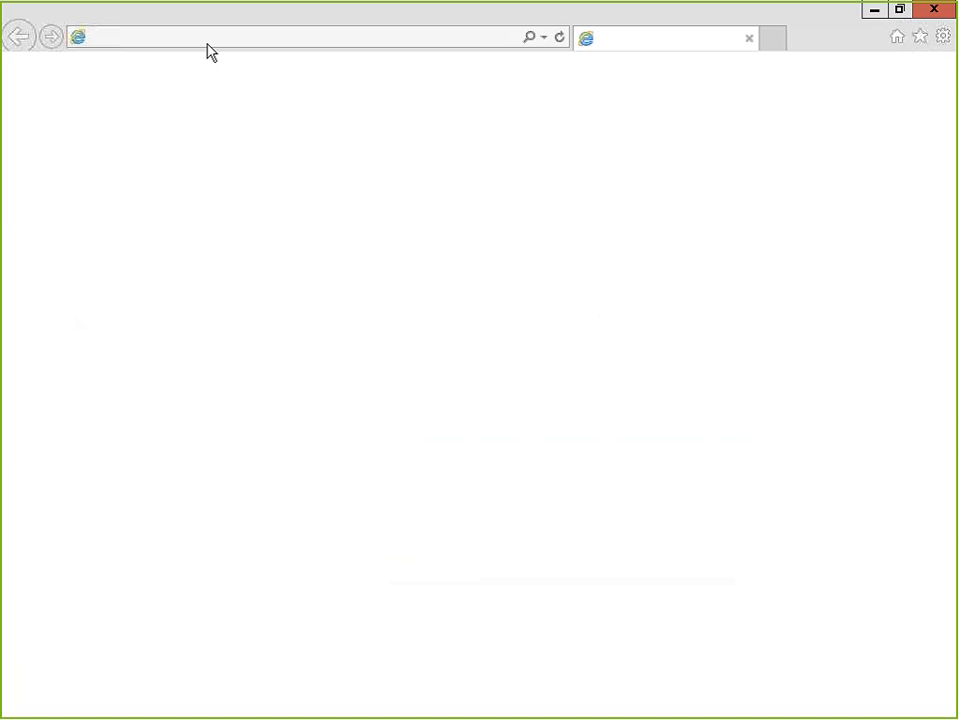
{"action": "left_click", "coordinate": [349, 39]}
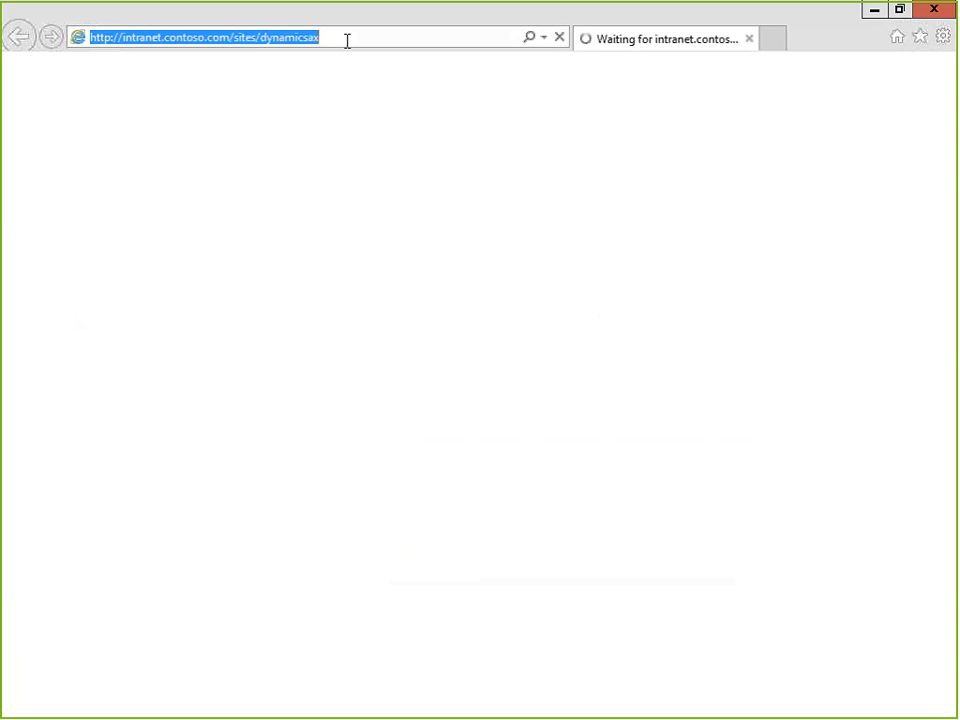
{"action": "type", "text": "www."}
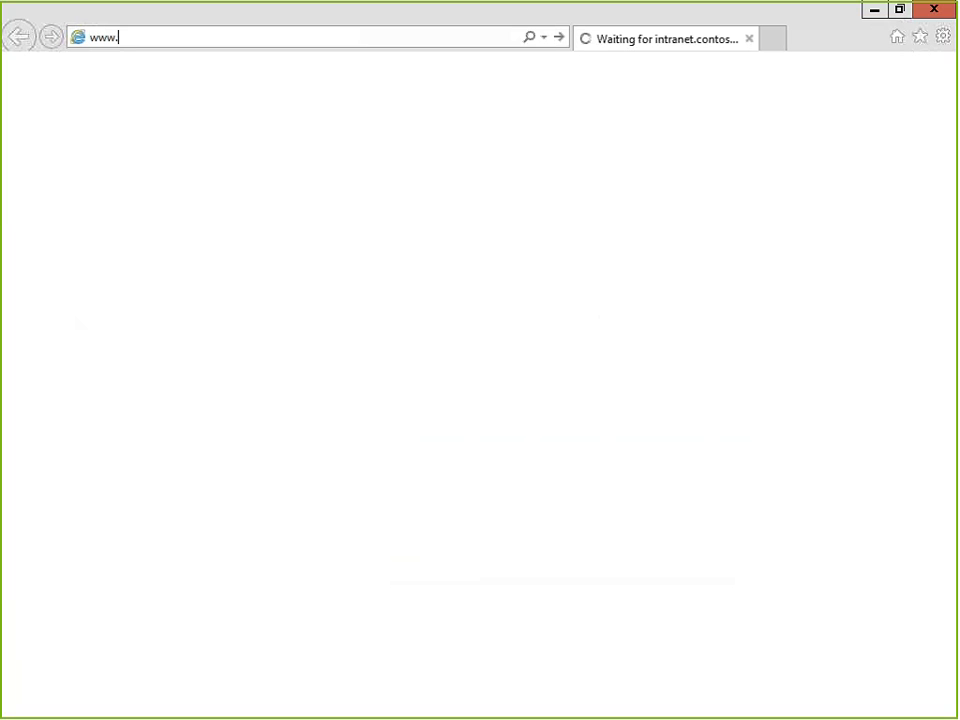
{"action": "type", "text": "atinkerersnote"}
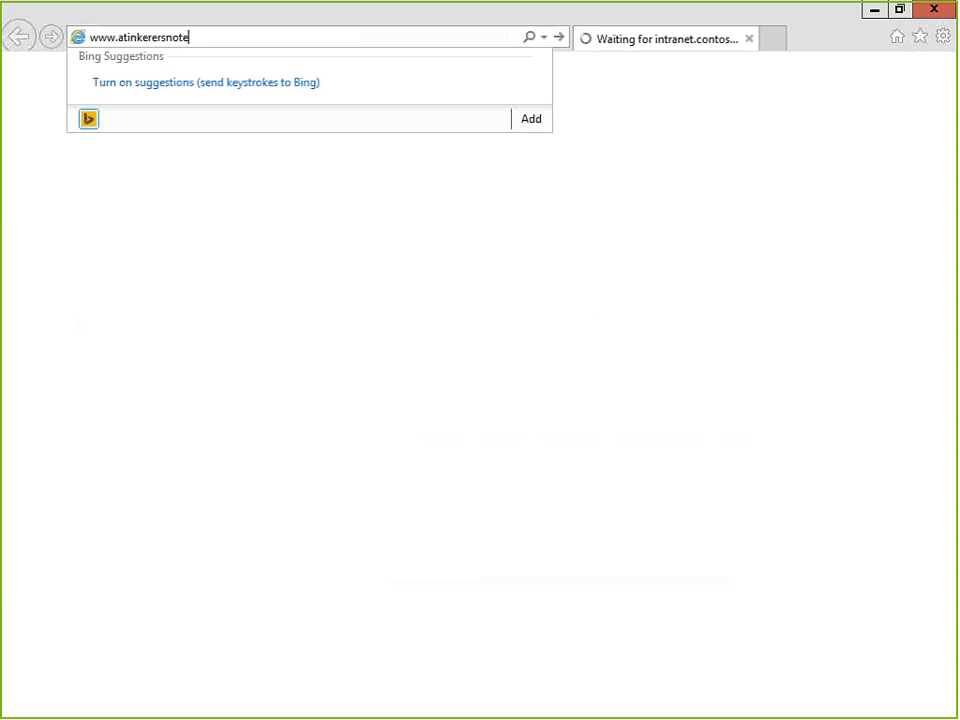
{"action": "type", "text": "book.com"}
{"action": "key", "text": "Return"}
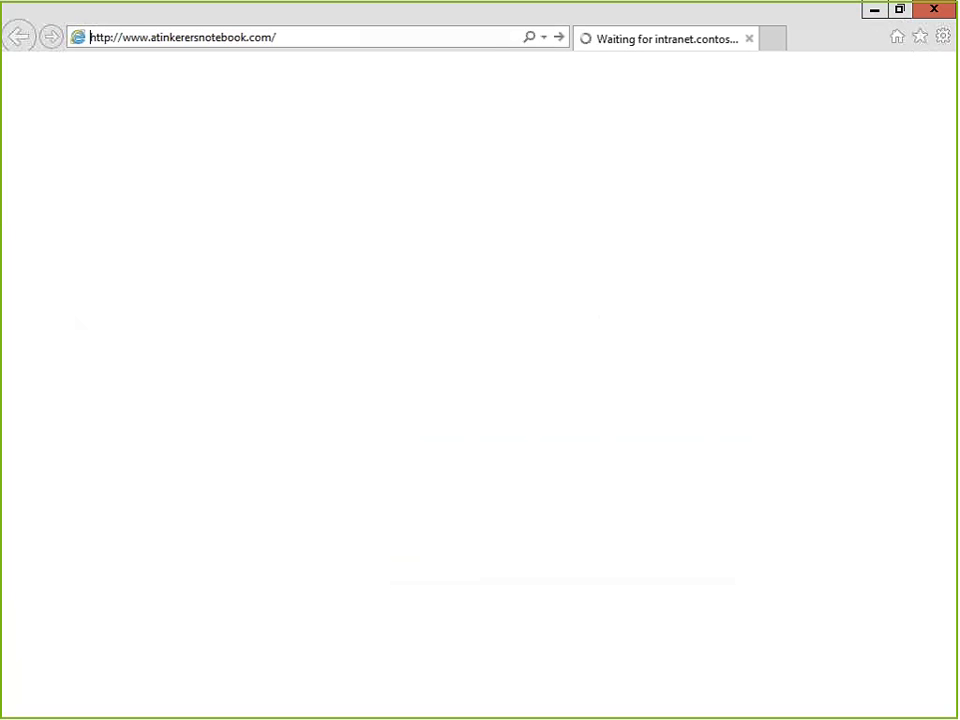
{"action": "left_click", "coordinate": [874, 12]}
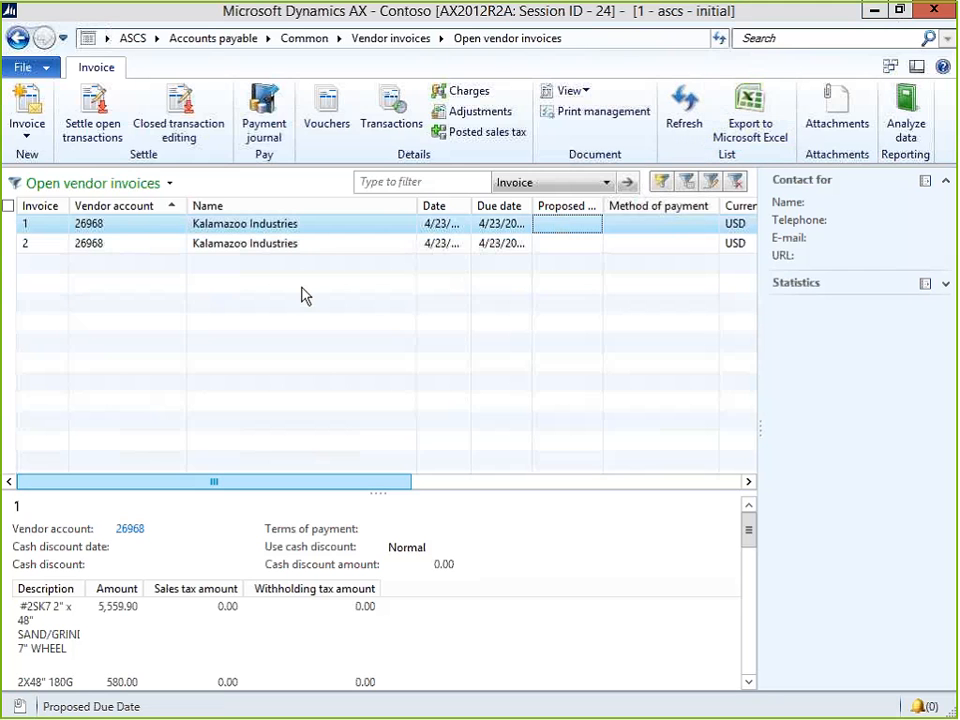
Glance over the A Tinkerers Notebook blog, minimize it, and show the 'Adding additional contact types' slide.
{"action": "key", "text": "alt+Tab"}
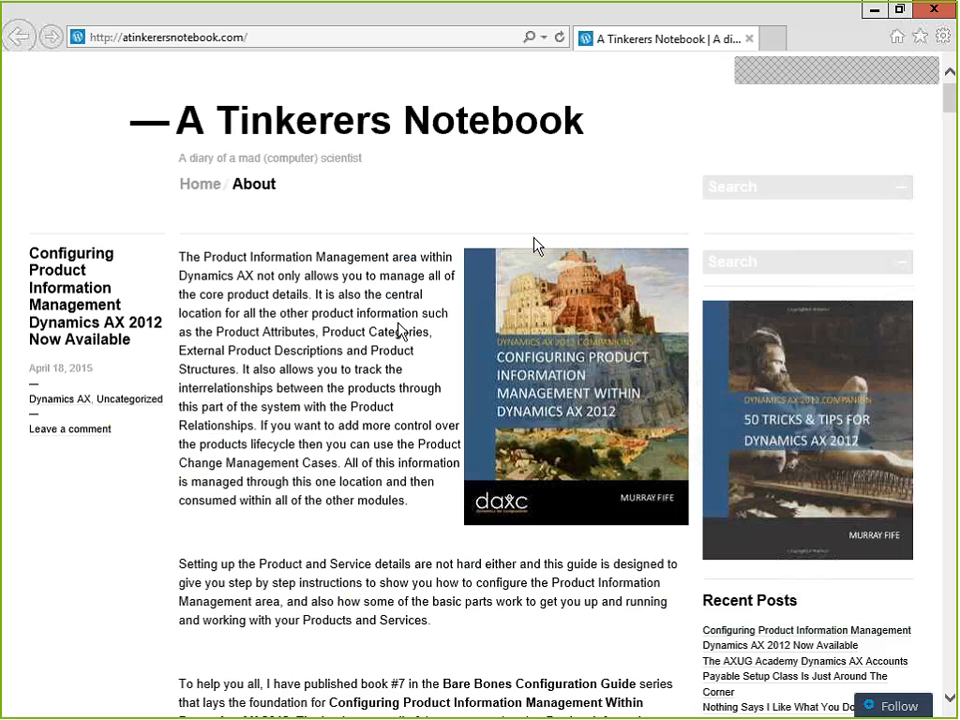
{"action": "left_click", "coordinate": [878, 11]}
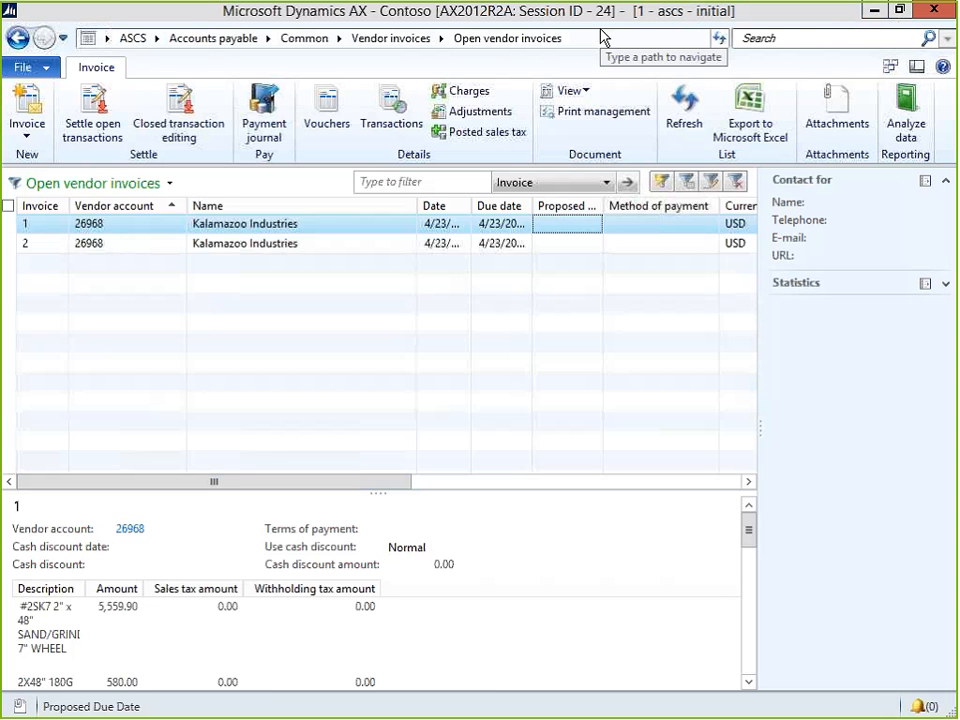
{"action": "key", "text": "alt+Tab"}
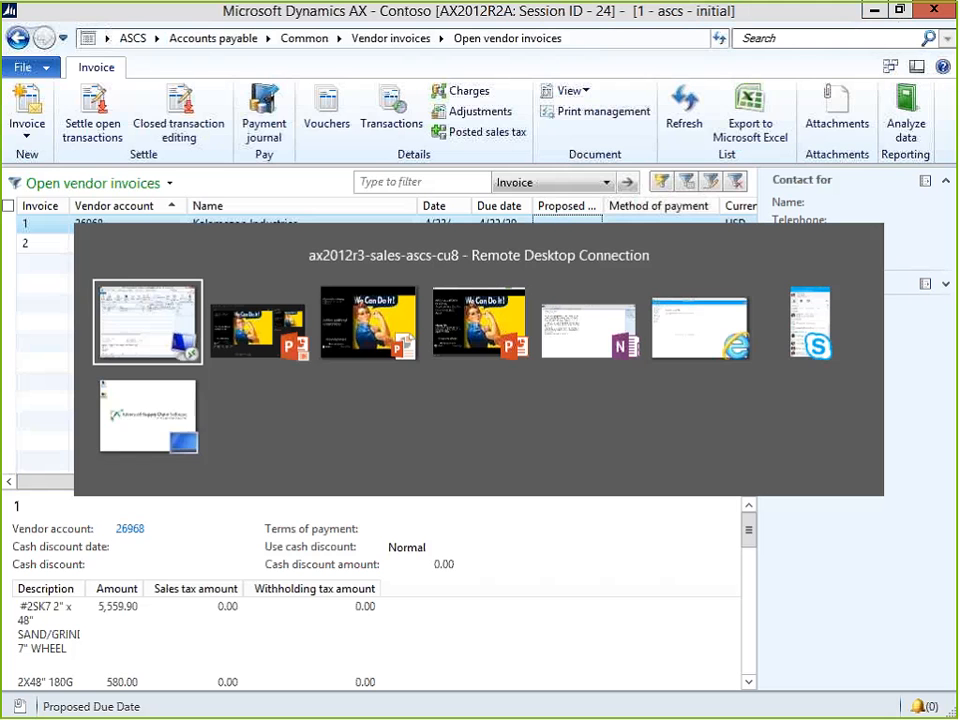
{"action": "key", "text": "alt+Tab"}
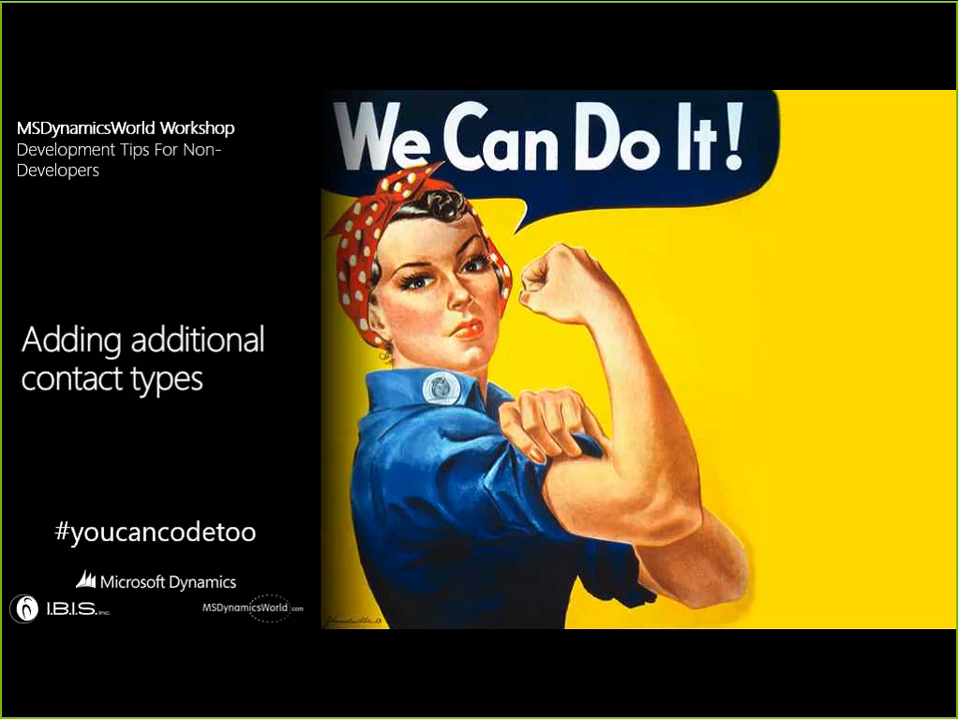
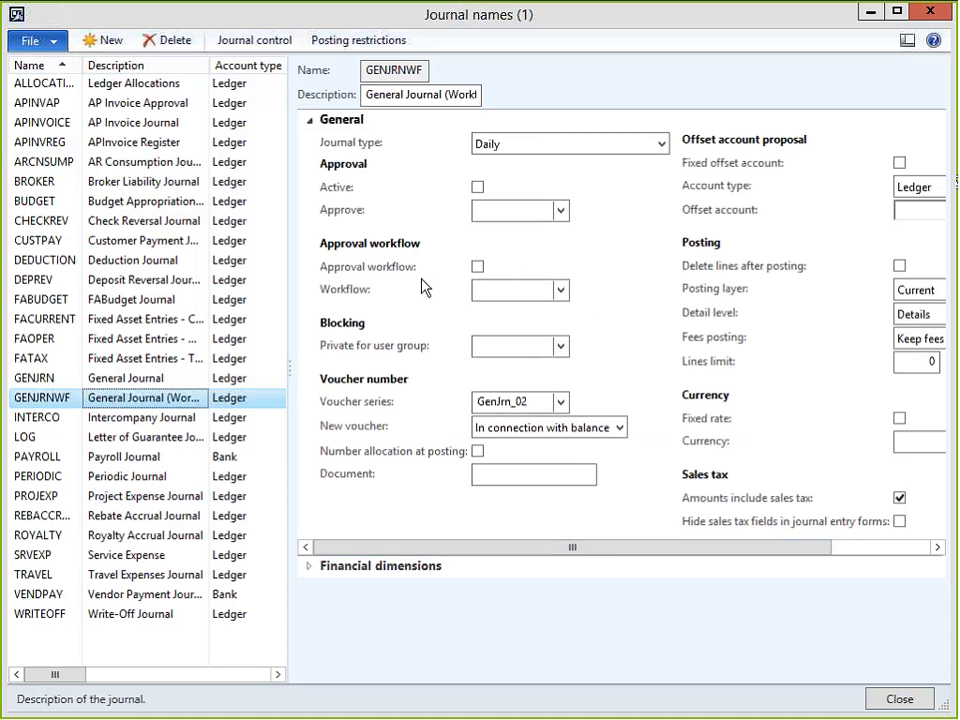
Check the approval workflows offered for GENJRNWF, then minimize the Journal names window.
{"action": "left_click", "coordinate": [561, 290]}
{"action": "left_click", "coordinate": [564, 269]}
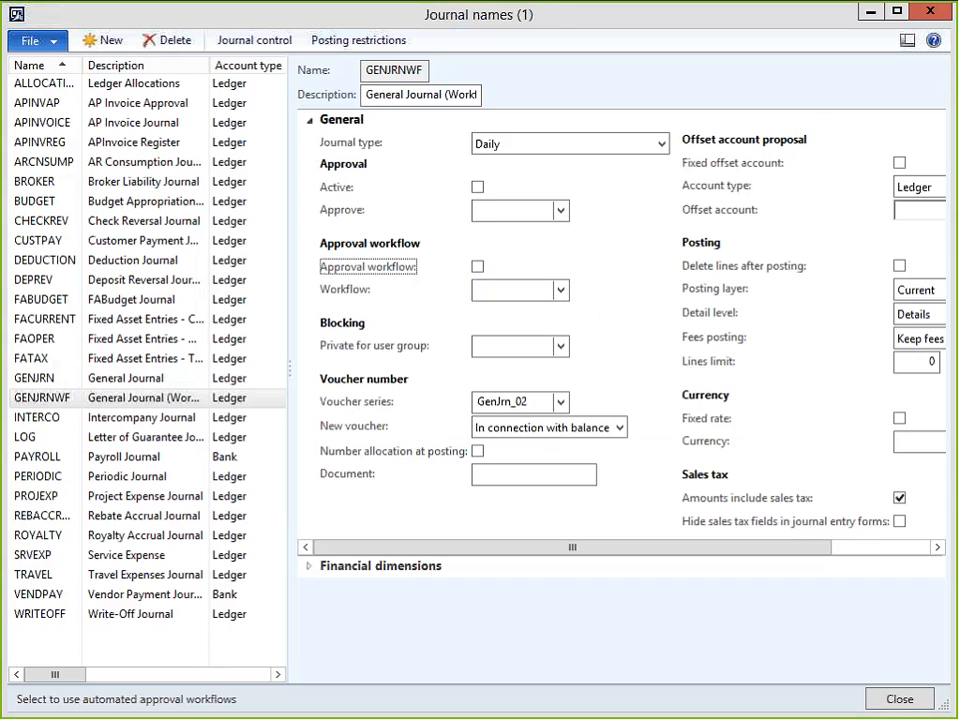
{"action": "left_click", "coordinate": [874, 12]}
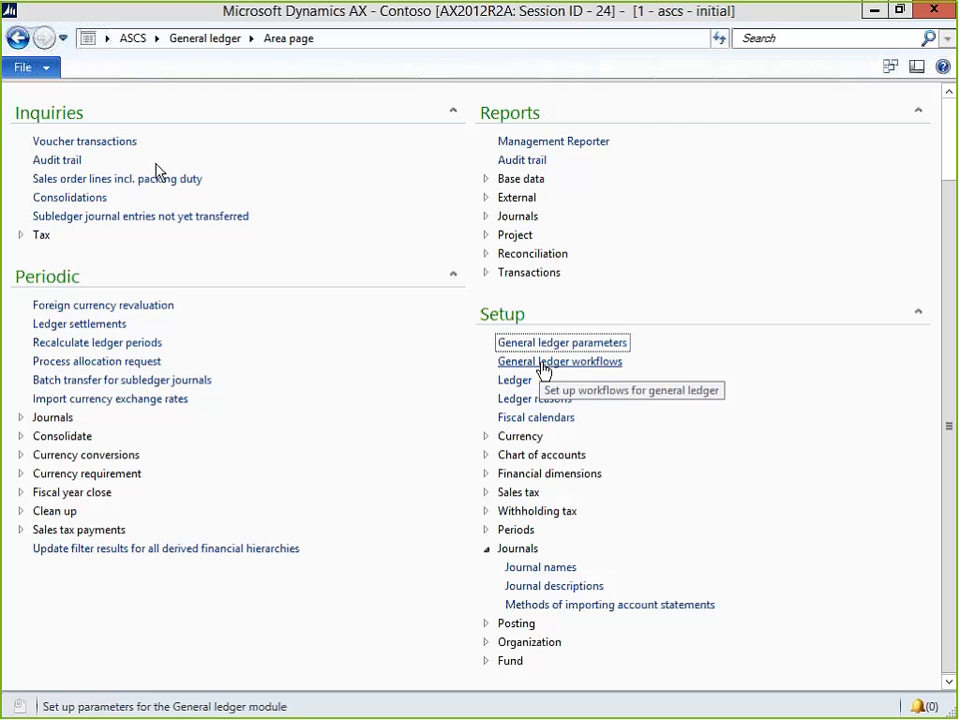
Open General ledger workflows under Setup on the General ledger area page.
{"action": "left_click", "coordinate": [546, 364]}
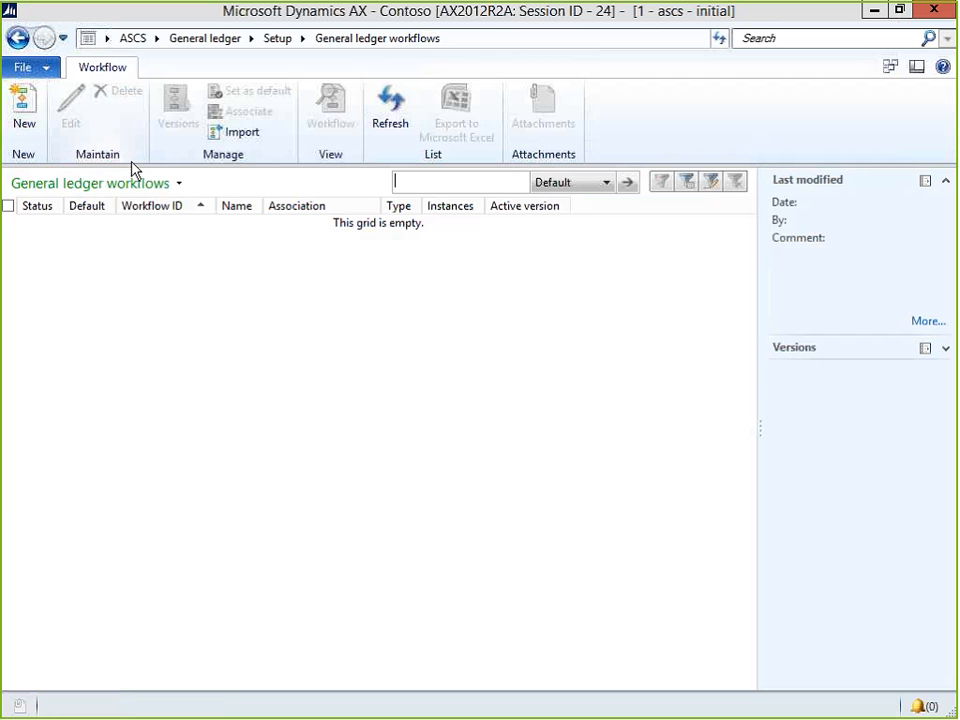
Create a new workflow of type Ledger daily journal workflow.
{"action": "left_click", "coordinate": [26, 107]}
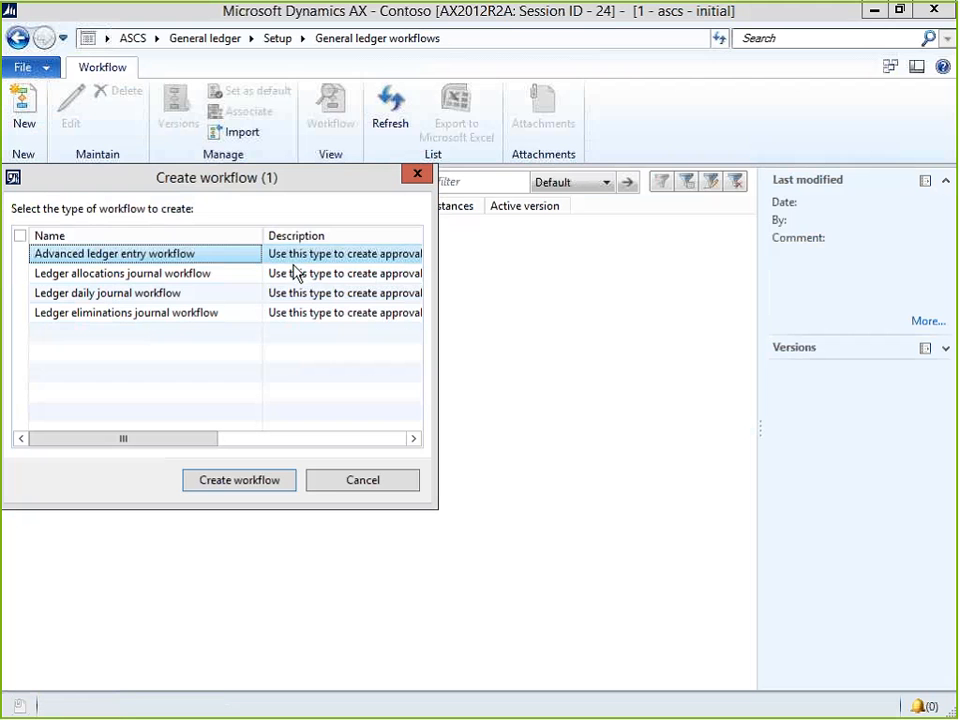
{"action": "left_click_drag", "start_coordinate": [300, 180], "coordinate": [470, 302]}
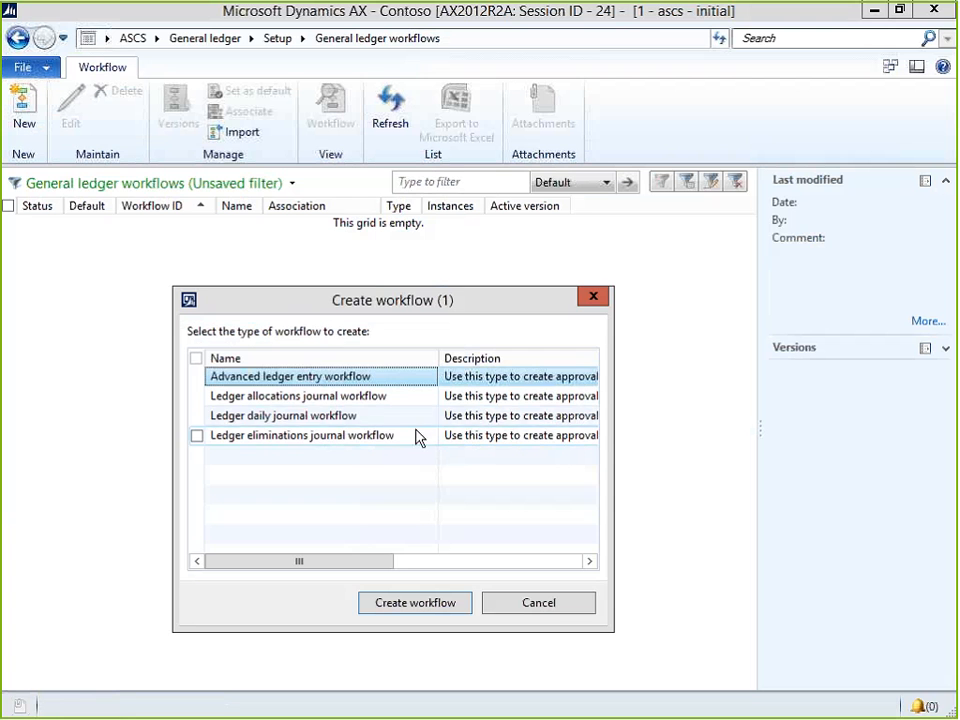
{"action": "left_click", "coordinate": [330, 418]}
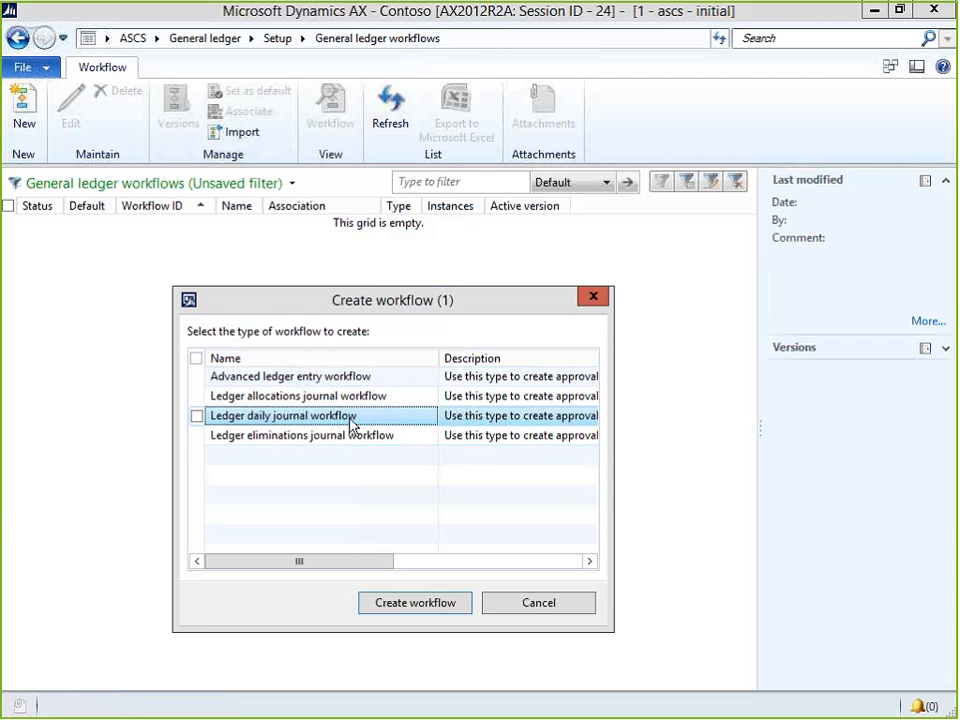
{"action": "left_click", "coordinate": [420, 603]}
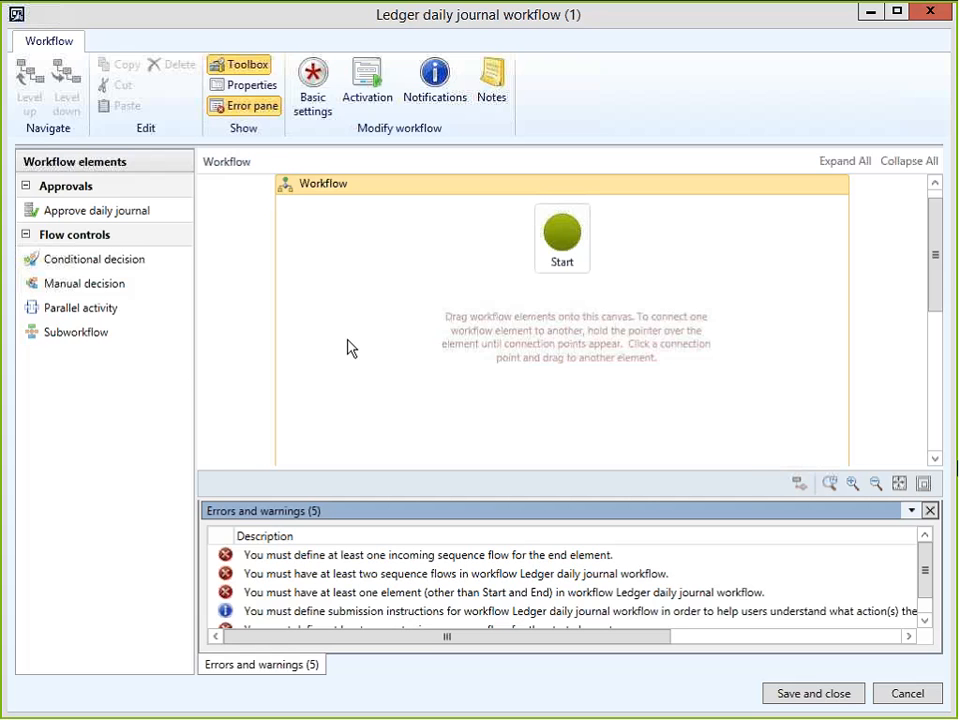
Switch the canvas to panning mode and drag the End element up the canvas.
{"action": "left_click", "coordinate": [798, 488]}
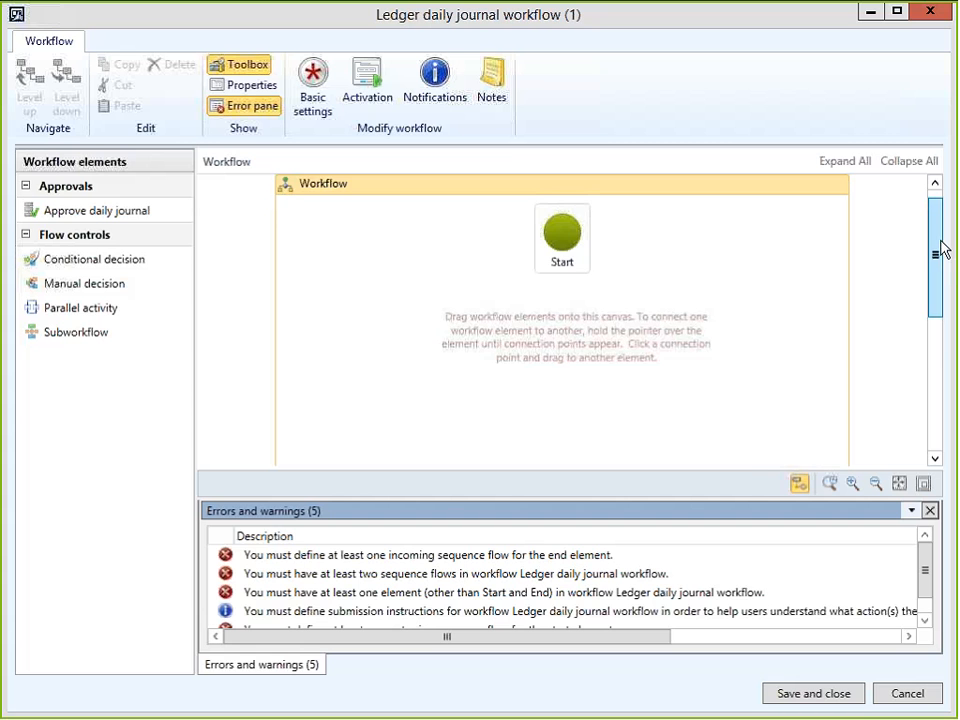
{"action": "left_click_drag", "start_coordinate": [940, 250], "coordinate": [943, 385]}
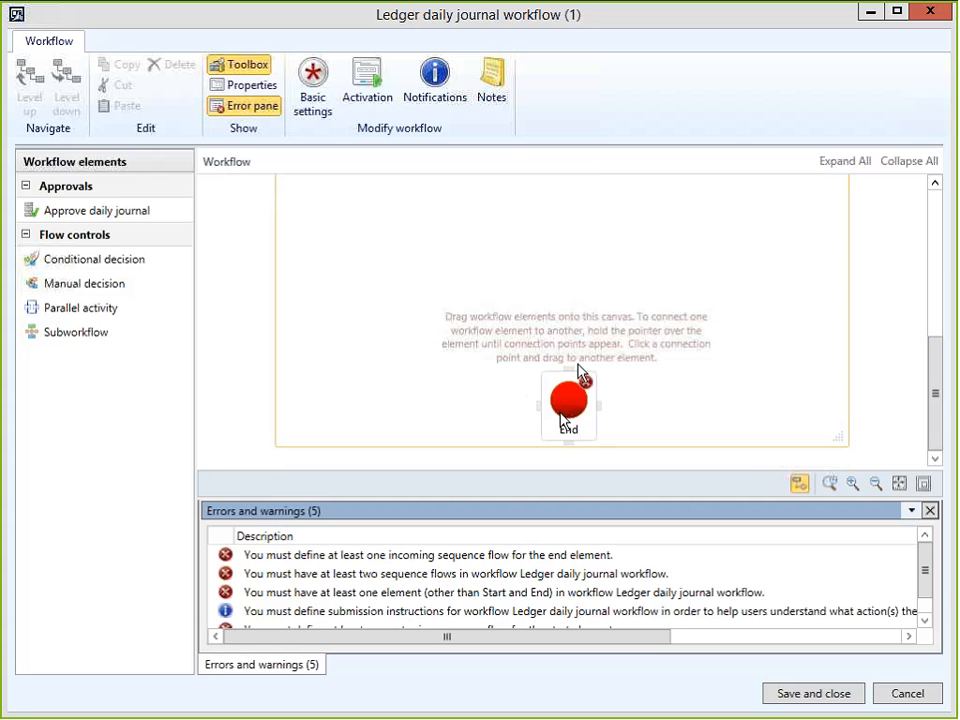
{"action": "left_click_drag", "start_coordinate": [560, 414], "coordinate": [565, 228]}
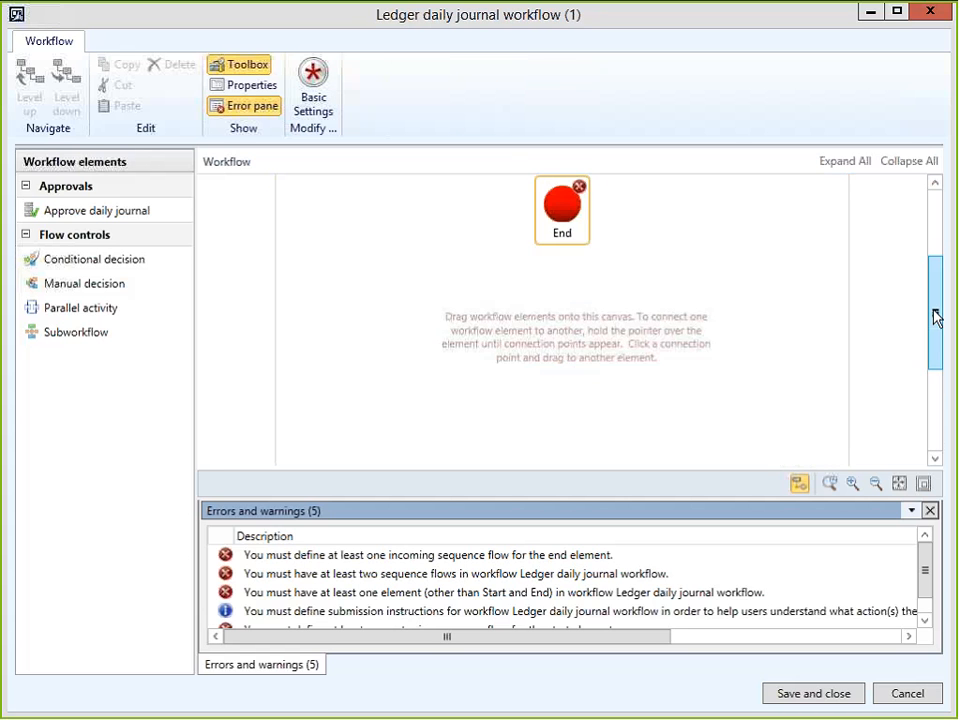
{"action": "left_click_drag", "start_coordinate": [937, 317], "coordinate": [943, 242]}
{"action": "left_click_drag", "start_coordinate": [538, 401], "coordinate": [553, 370]}
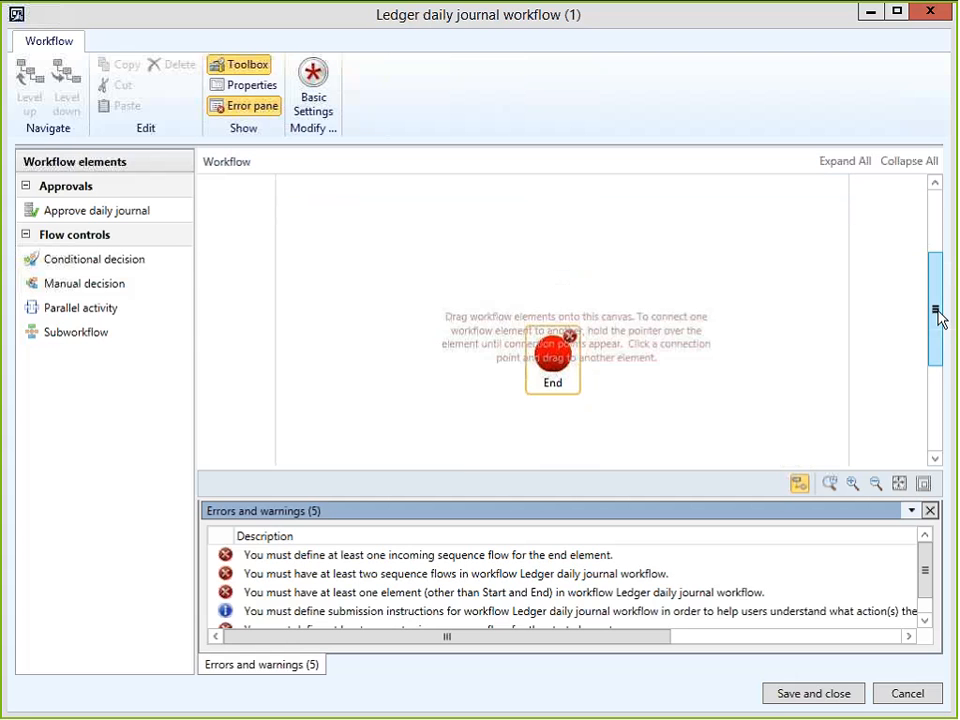
{"action": "left_click_drag", "start_coordinate": [938, 317], "coordinate": [942, 240]}
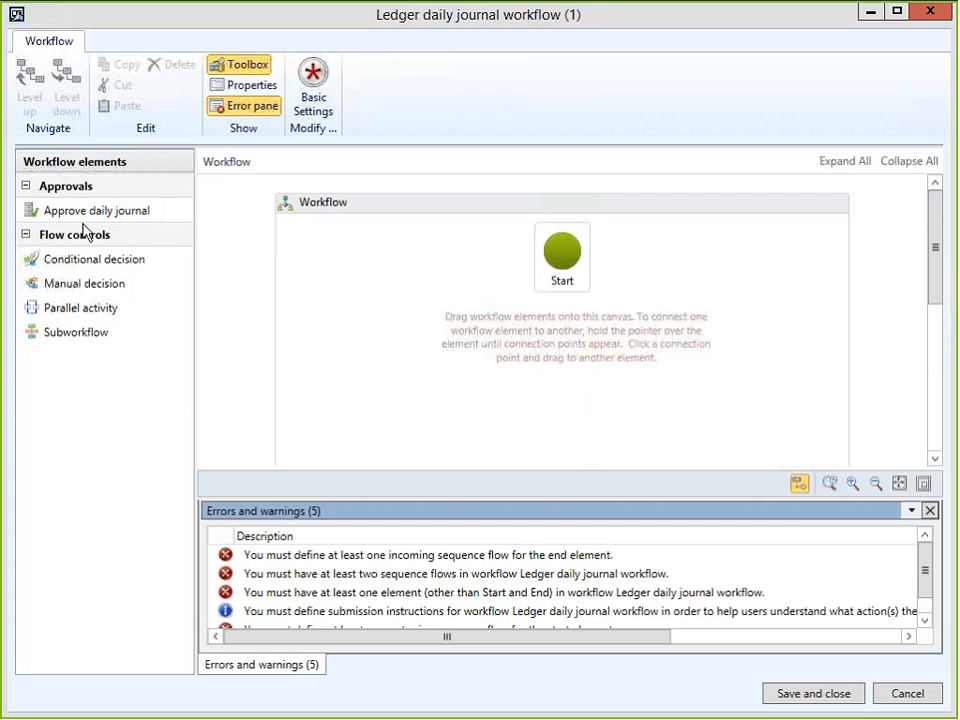
Bring an Approve daily journal step onto the canvas and draw a connector down from Start.
{"action": "left_click_drag", "start_coordinate": [90, 220], "coordinate": [563, 380]}
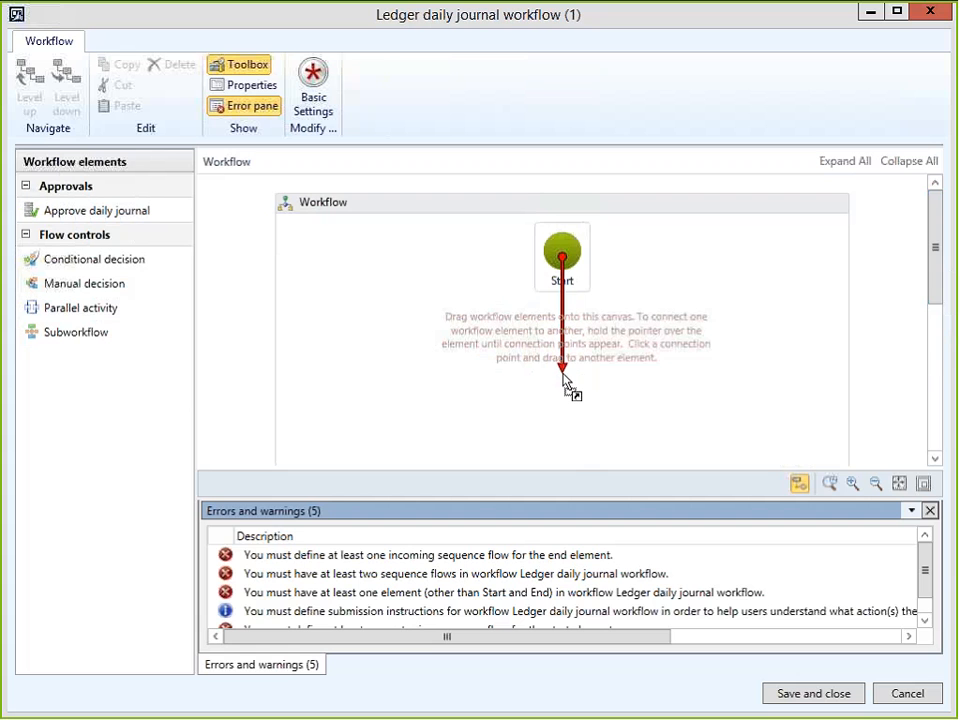
{"action": "left_click_drag", "start_coordinate": [563, 380], "coordinate": [798, 485]}
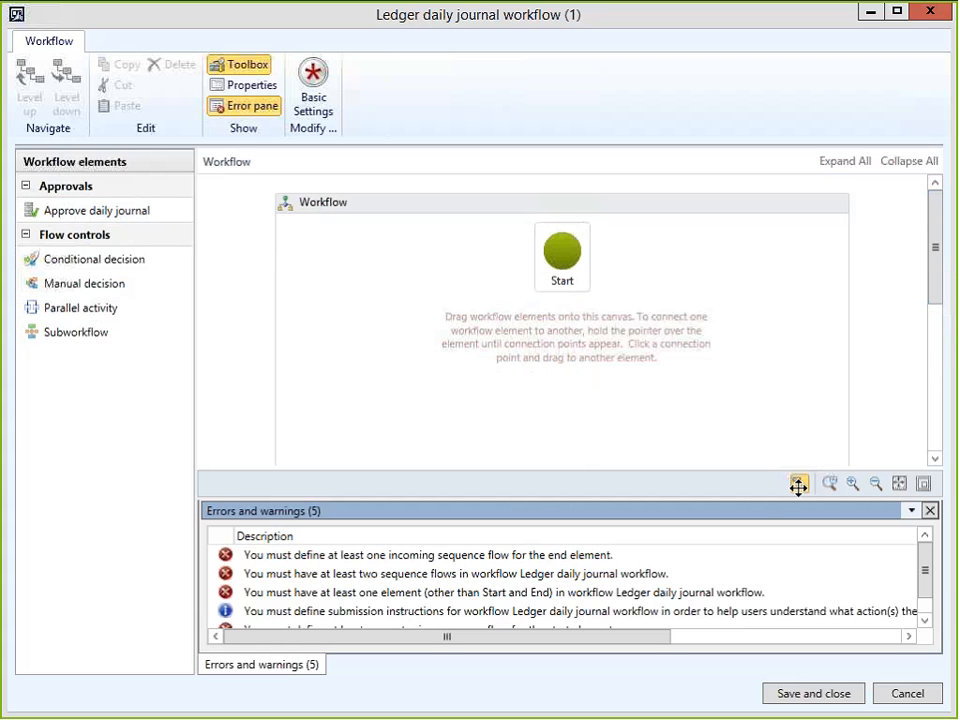
{"action": "left_click", "coordinate": [798, 485]}
{"action": "left_click_drag", "start_coordinate": [523, 350], "coordinate": [566, 375]}
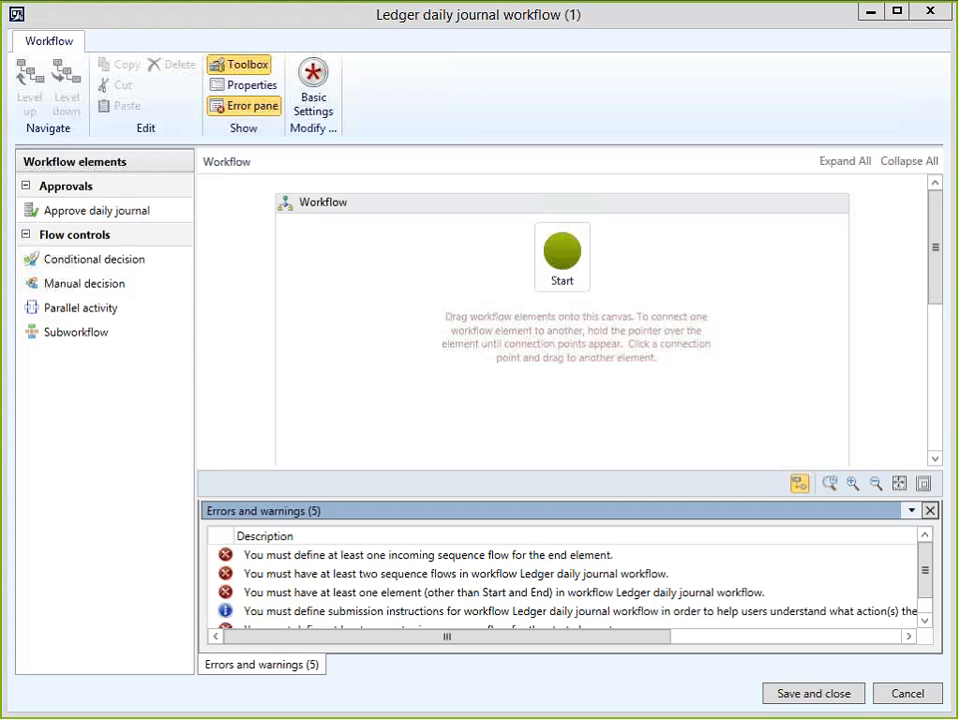
Connect Start to Approve daily journal and Approve daily journal to End, then select it.
{"action": "left_click_drag", "start_coordinate": [562, 256], "coordinate": [560, 369]}
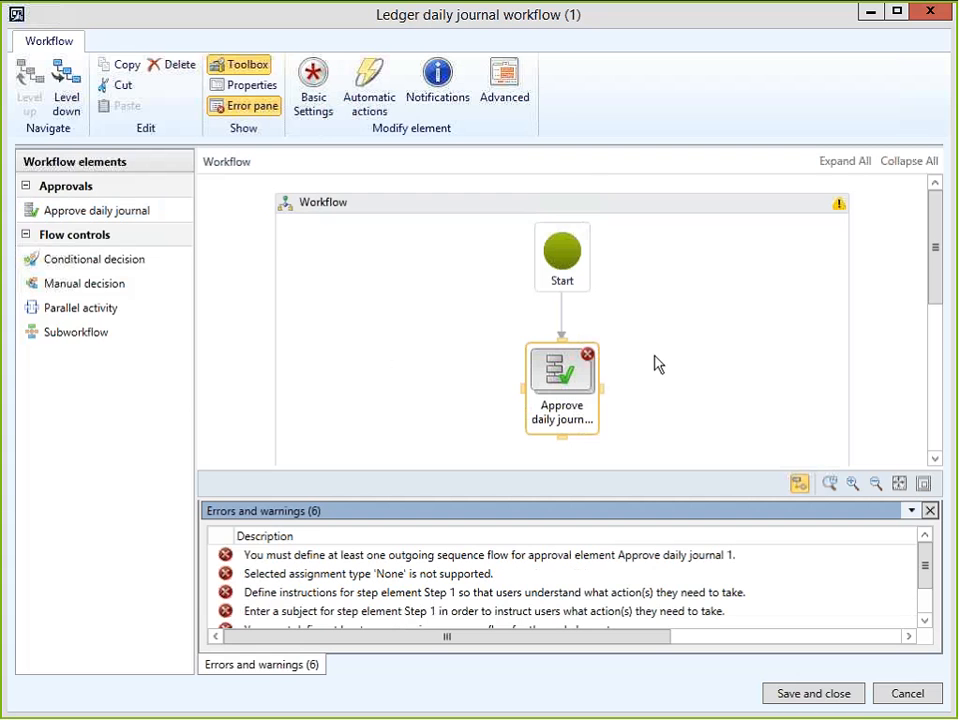
{"action": "left_click_drag", "start_coordinate": [930, 279], "coordinate": [940, 332]}
{"action": "left_click_drag", "start_coordinate": [570, 332], "coordinate": [566, 399]}
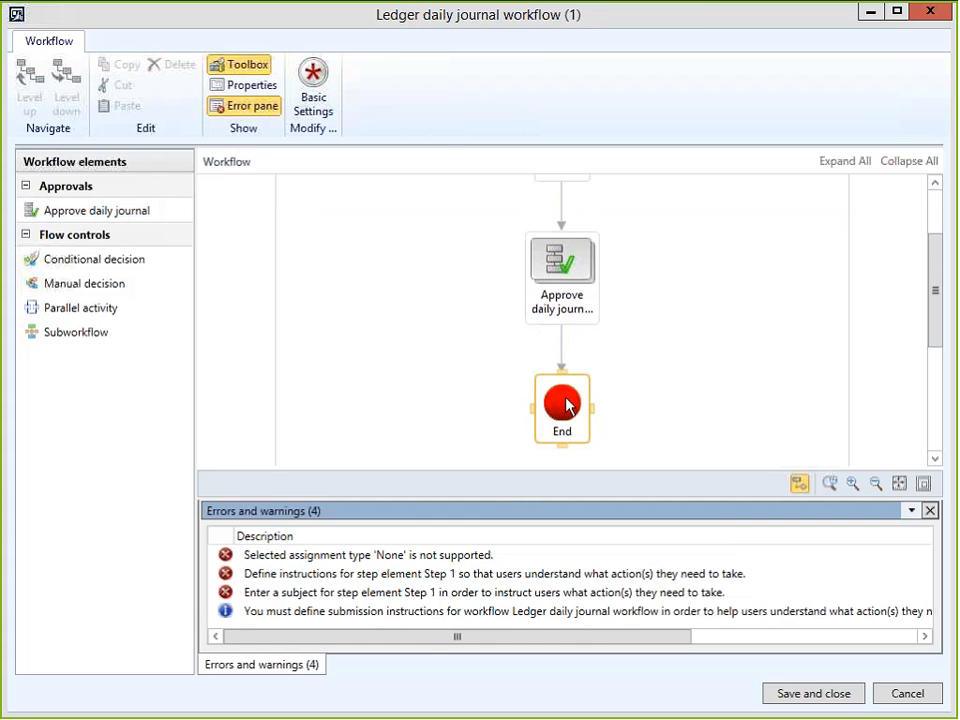
{"action": "left_click", "coordinate": [562, 300]}
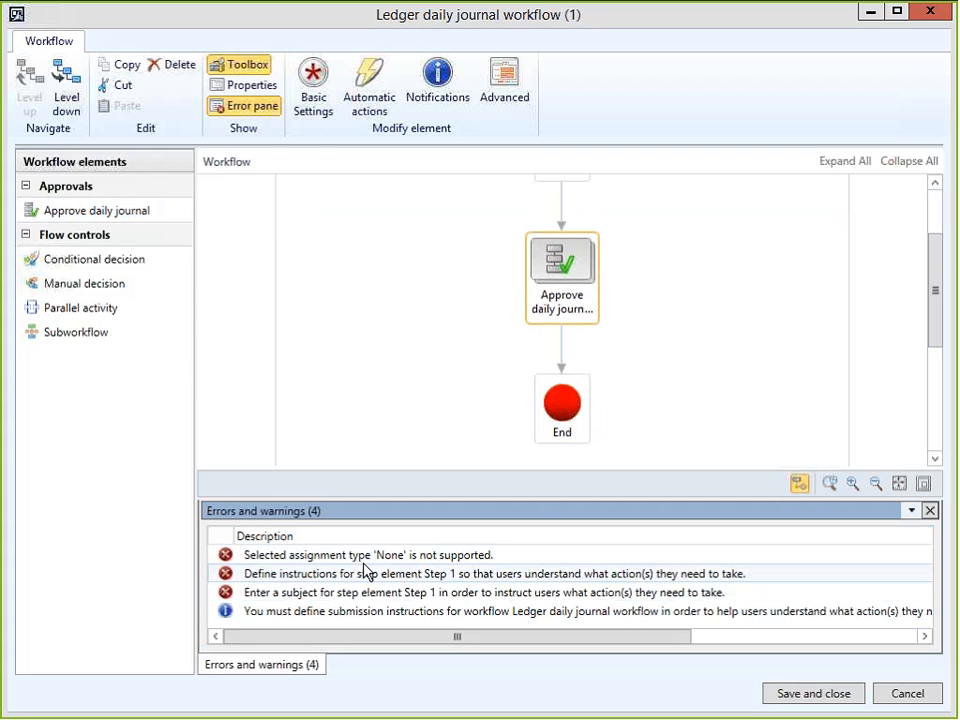
Assign Step 1 to a single selected user, review time limit and completion policy, and close.
{"action": "double_click", "coordinate": [360, 566]}
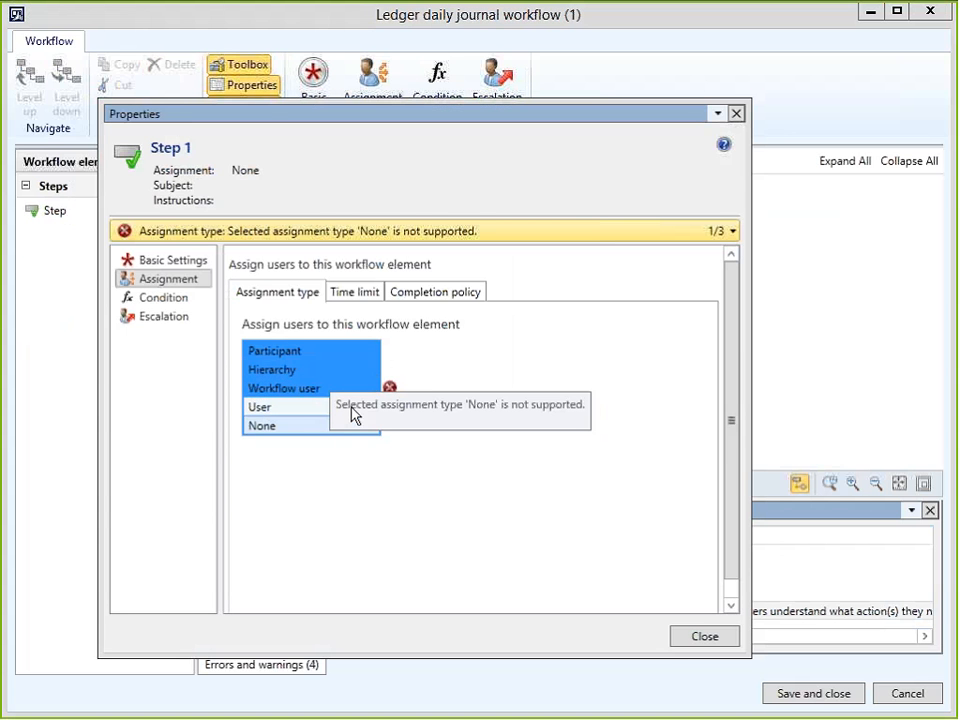
{"action": "left_click", "coordinate": [262, 408]}
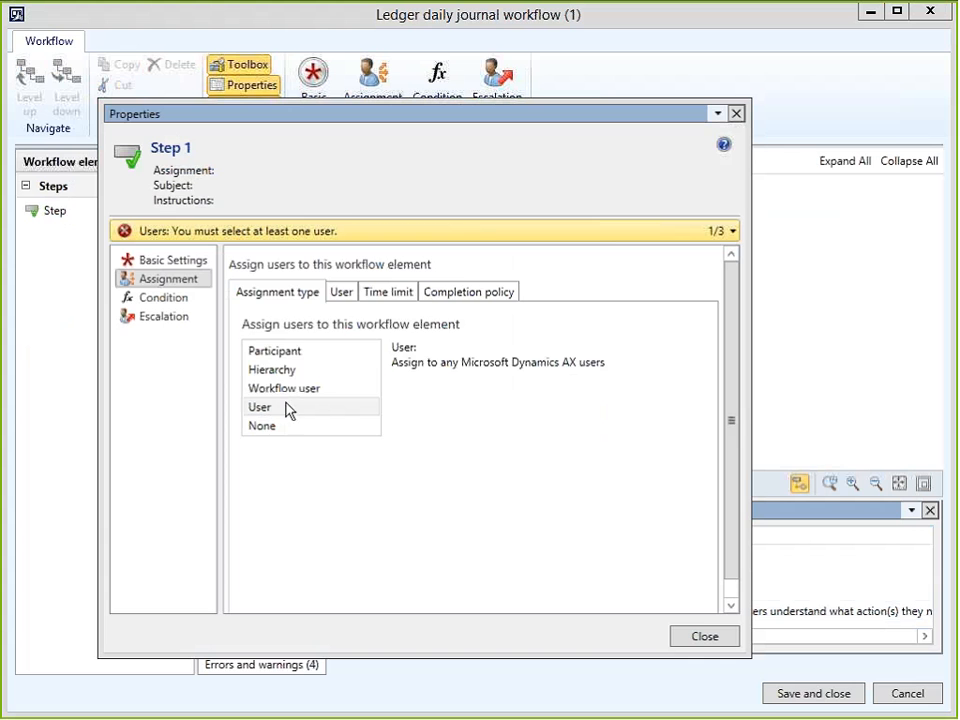
{"action": "left_click", "coordinate": [344, 293]}
{"action": "left_click", "coordinate": [288, 293]}
{"action": "left_click", "coordinate": [340, 293]}
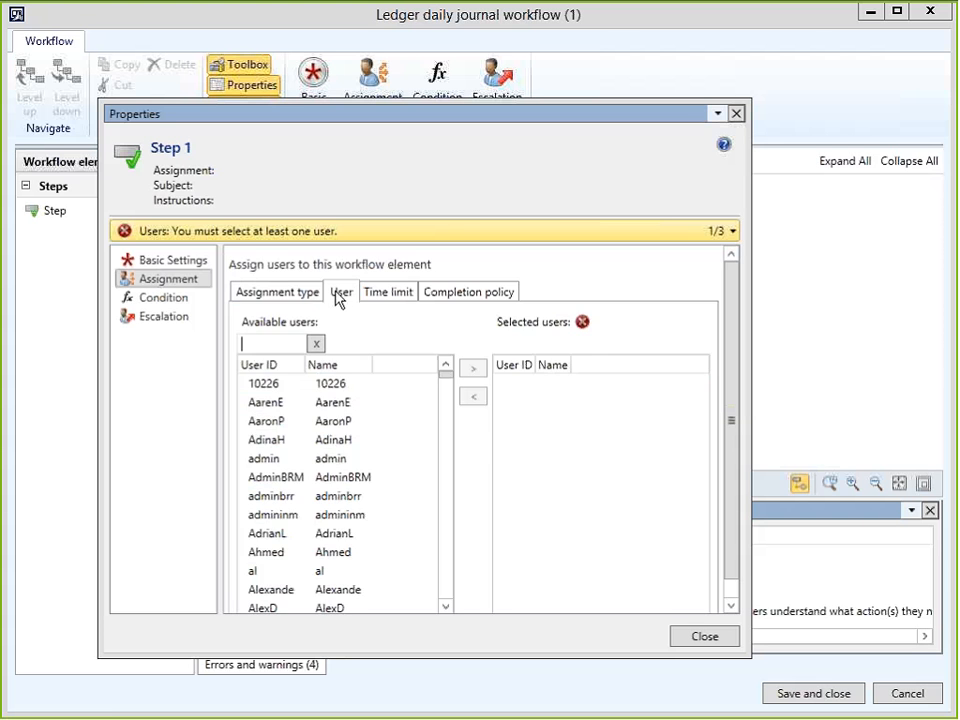
{"action": "left_click", "coordinate": [251, 459]}
{"action": "left_click", "coordinate": [473, 373]}
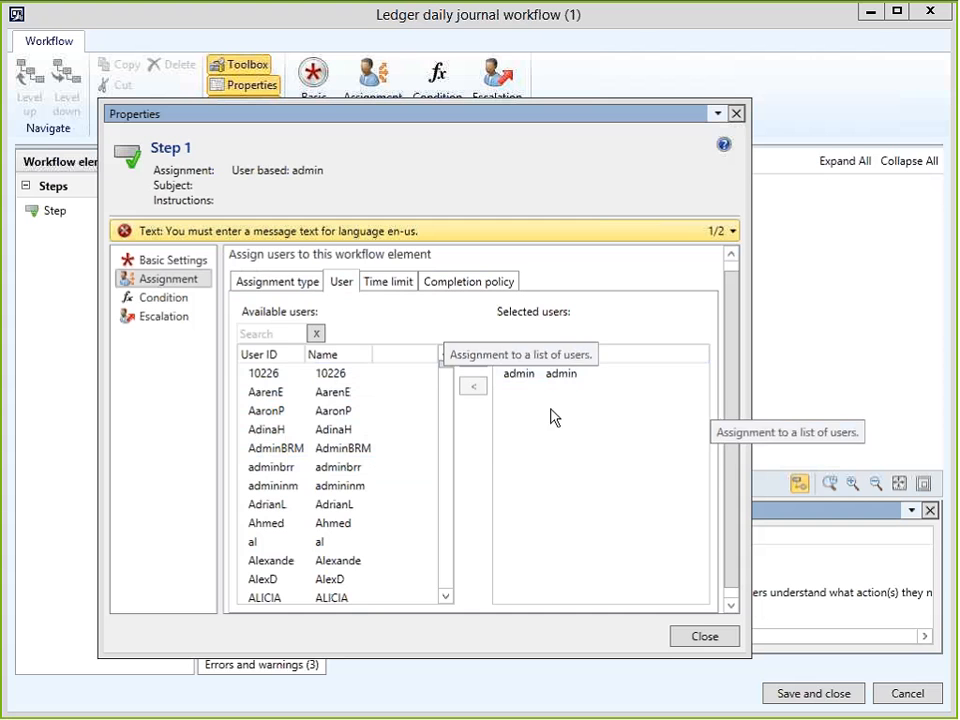
{"action": "left_click", "coordinate": [405, 287]}
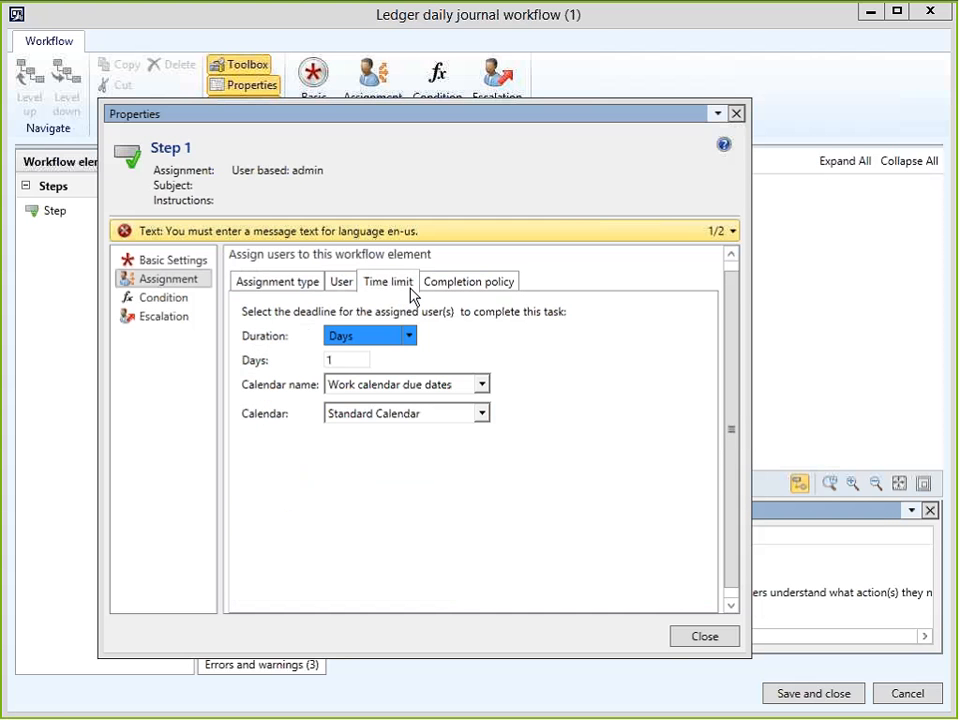
{"action": "left_click", "coordinate": [458, 283]}
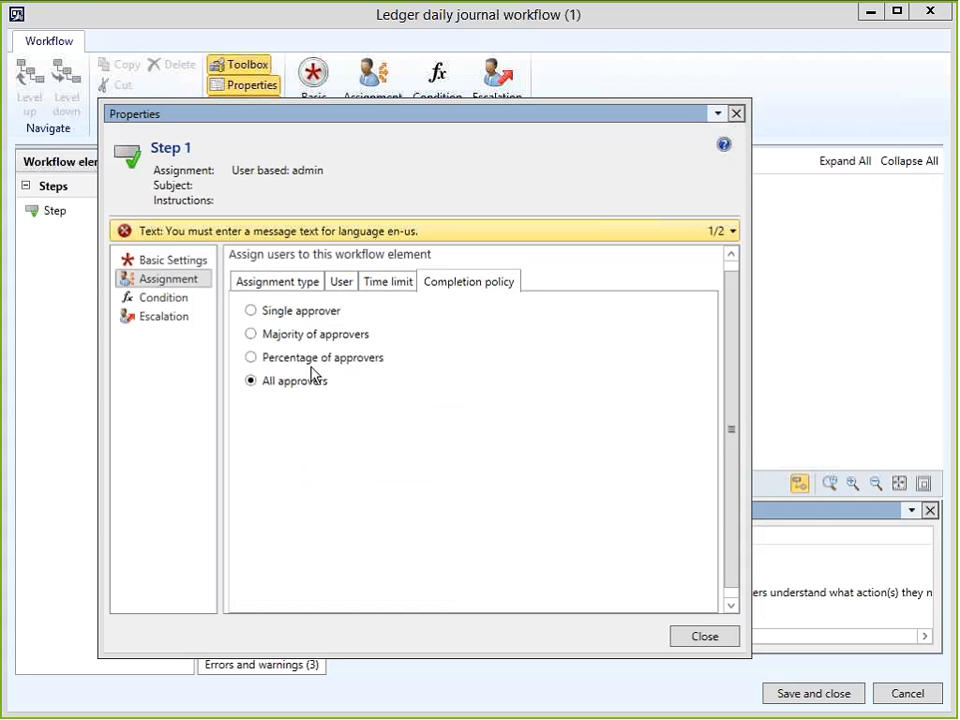
{"action": "left_click", "coordinate": [703, 636]}
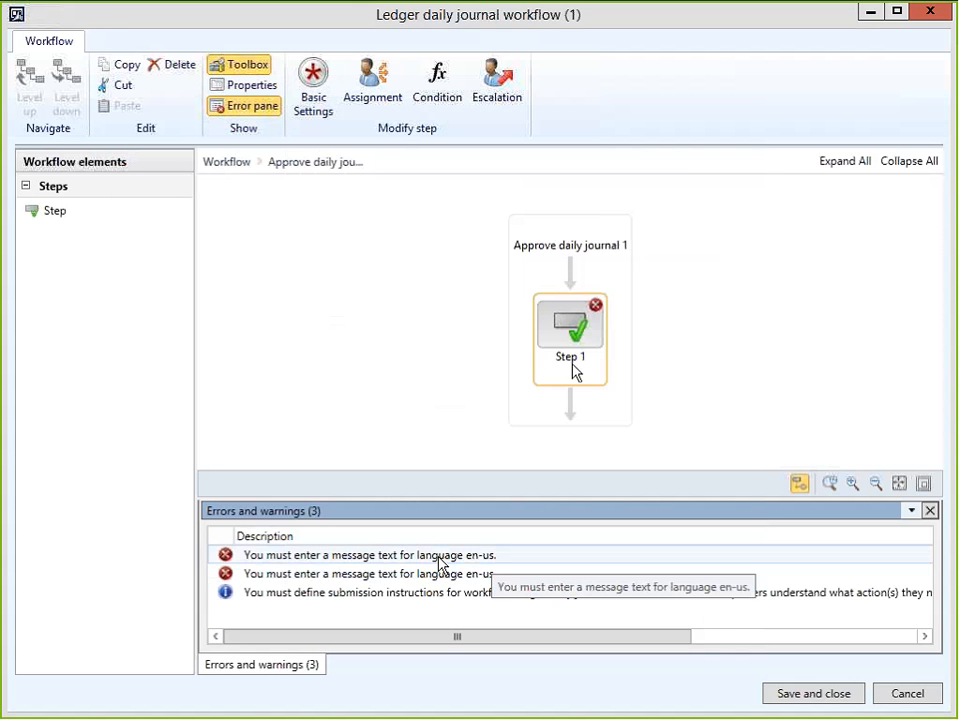
Rename Step 1 to 'Journal Approval' in its properties.
{"action": "left_click", "coordinate": [383, 561]}
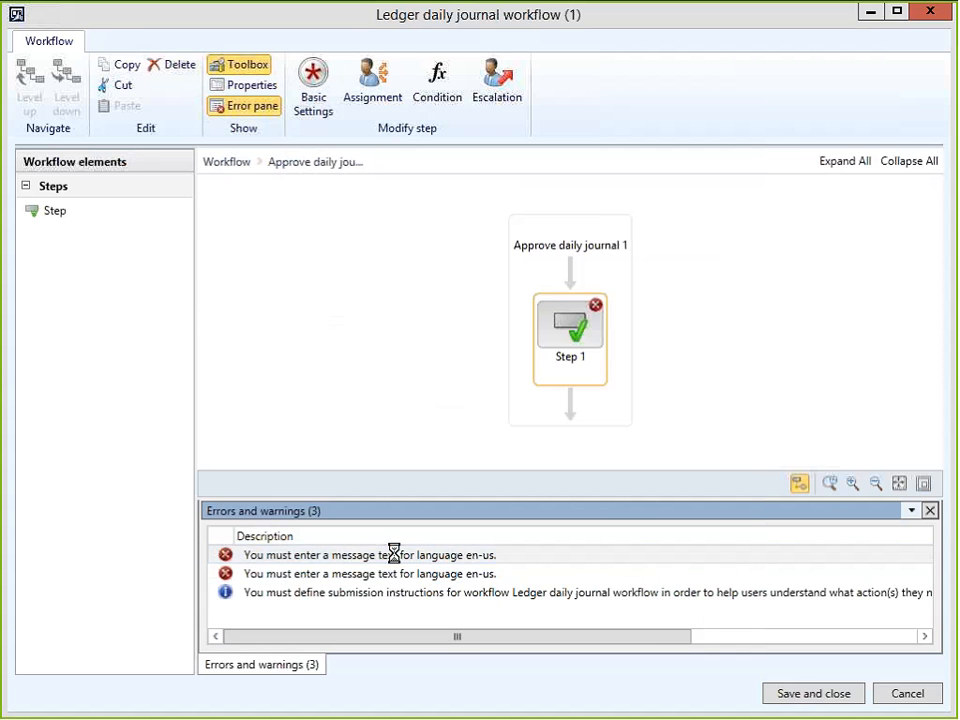
{"action": "double_click", "coordinate": [388, 556]}
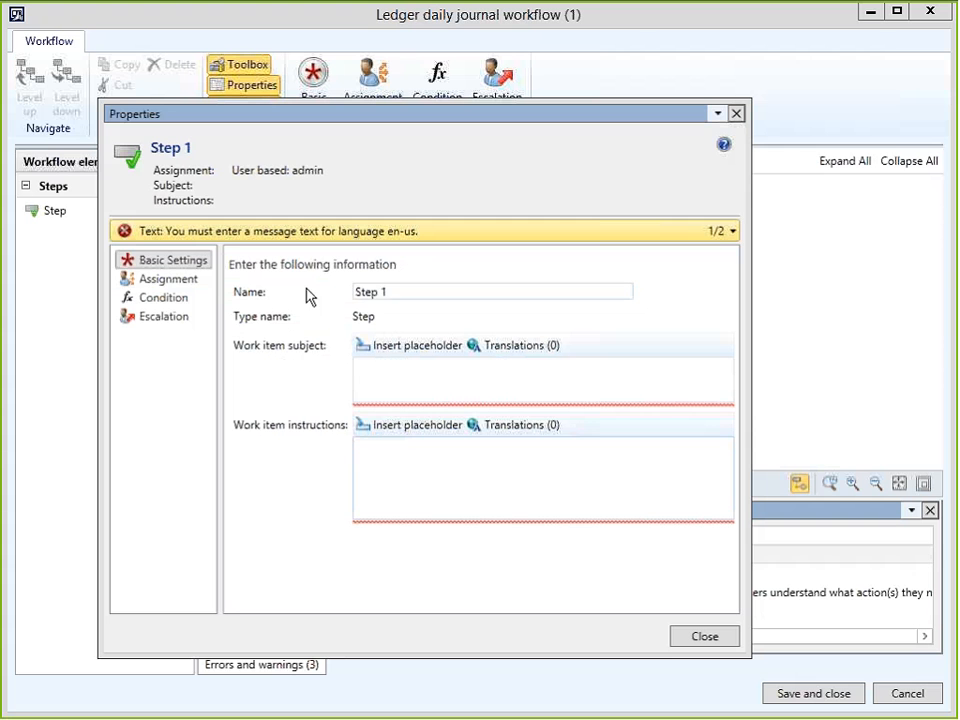
{"action": "triple_click", "coordinate": [390, 291]}
{"action": "key", "text": "BackSpace"}
{"action": "type", "text": "Journal Approval"}
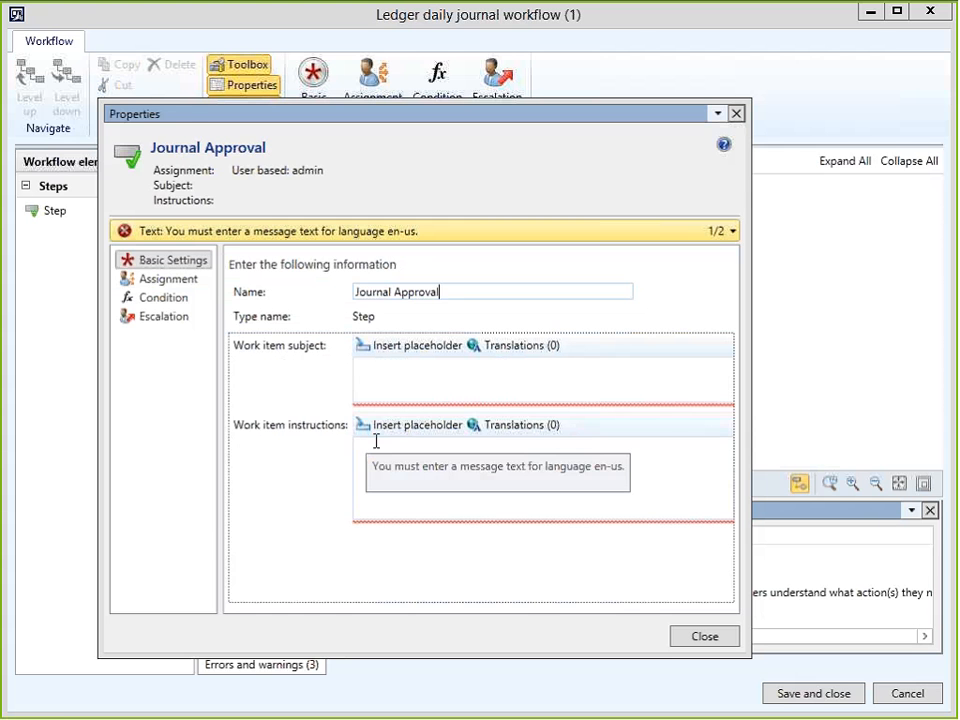
Enter subject 'Journal Approval Required' and instructions 'Please approve this journal', then close the properties.
{"action": "left_click", "coordinate": [400, 378]}
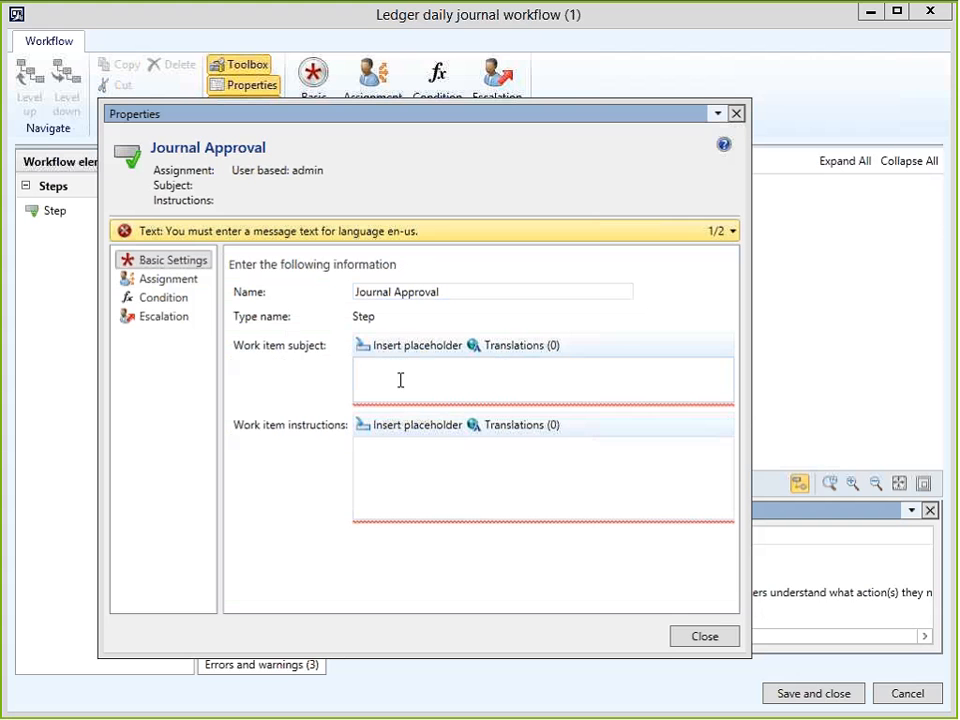
{"action": "type", "text": "Journ"}
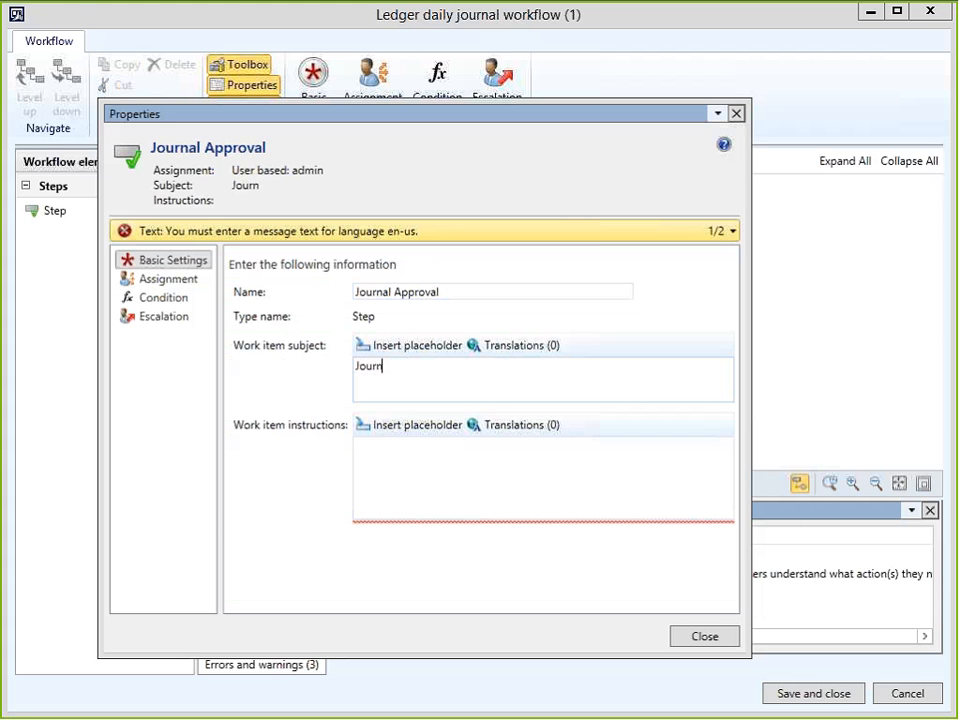
{"action": "type", "text": "al Approval Requ"}
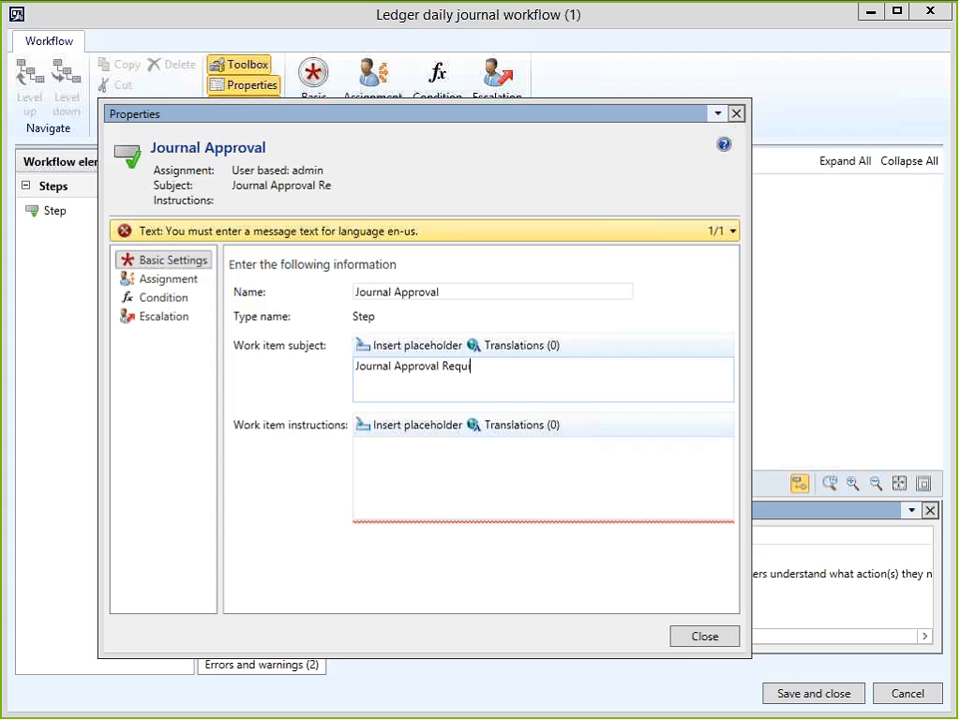
{"action": "type", "text": "ired"}
{"action": "left_click", "coordinate": [402, 489]}
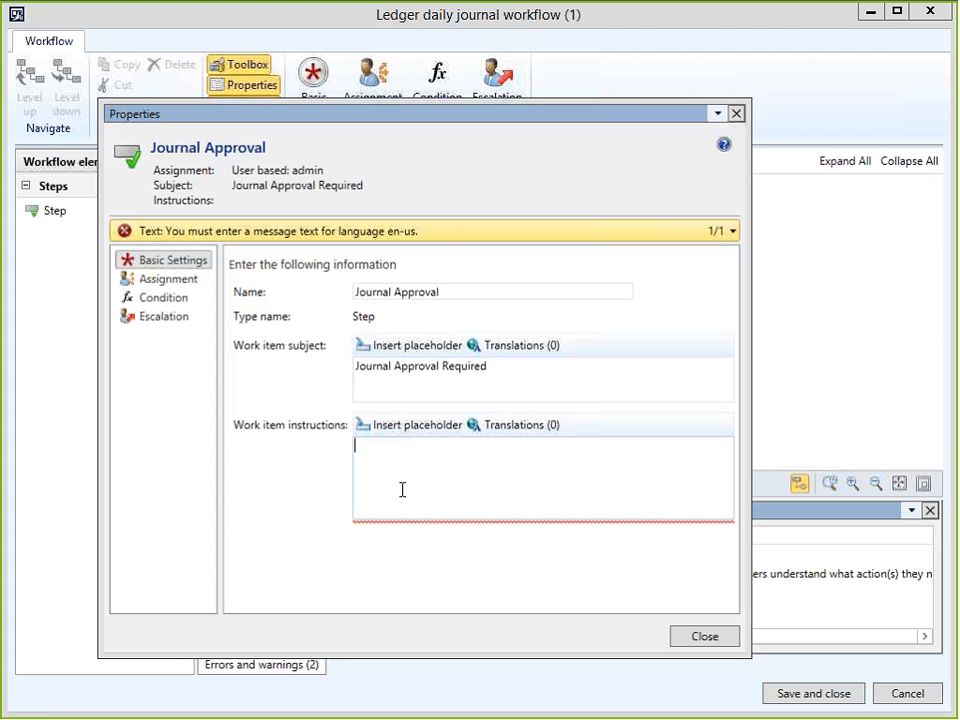
{"action": "type", "text": "Please"}
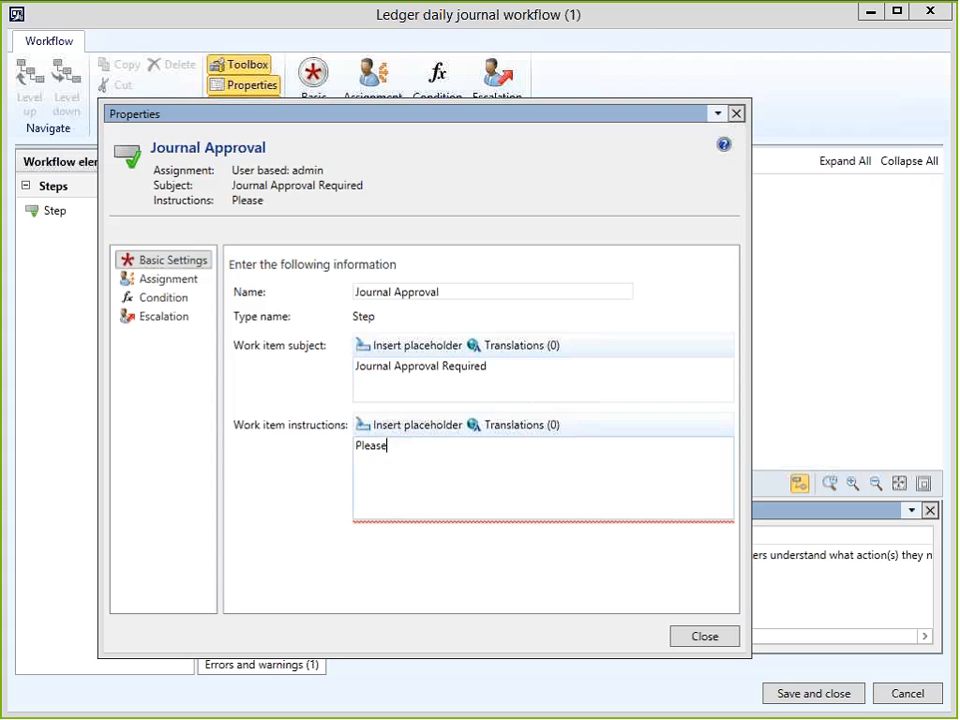
{"action": "type", "text": " approve this jou"}
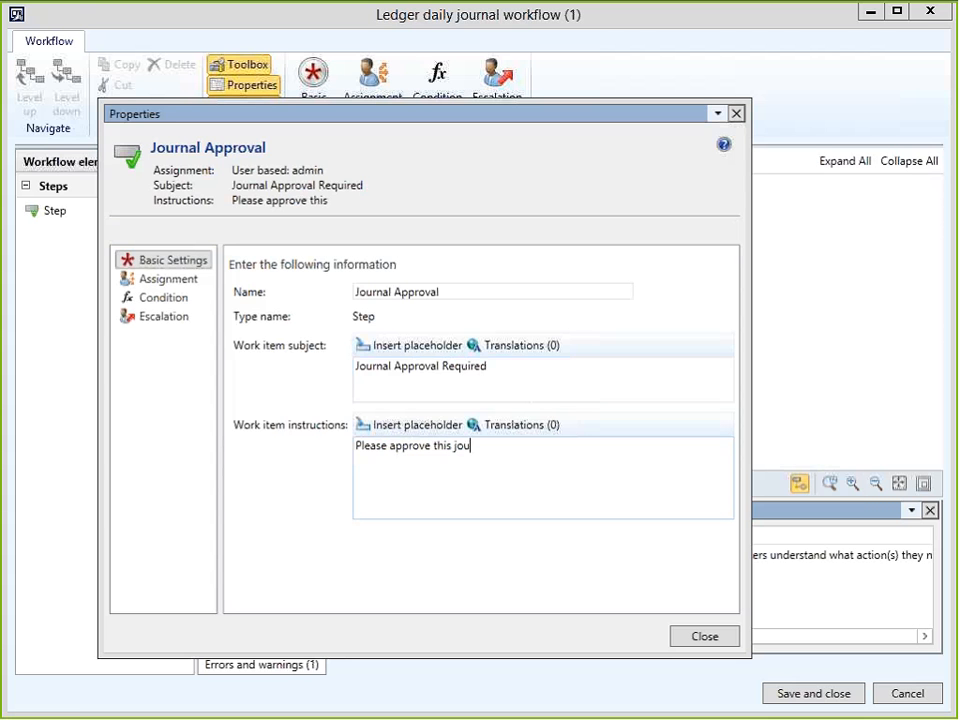
{"action": "type", "text": "rnal"}
{"action": "left_click", "coordinate": [405, 430]}
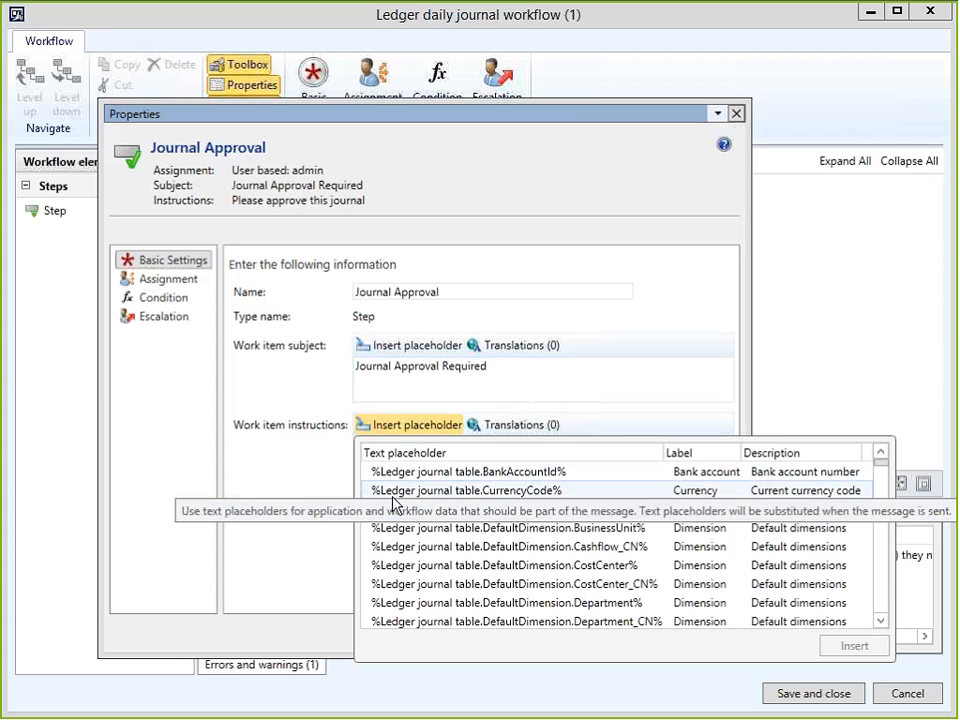
{"action": "left_click", "coordinate": [331, 473]}
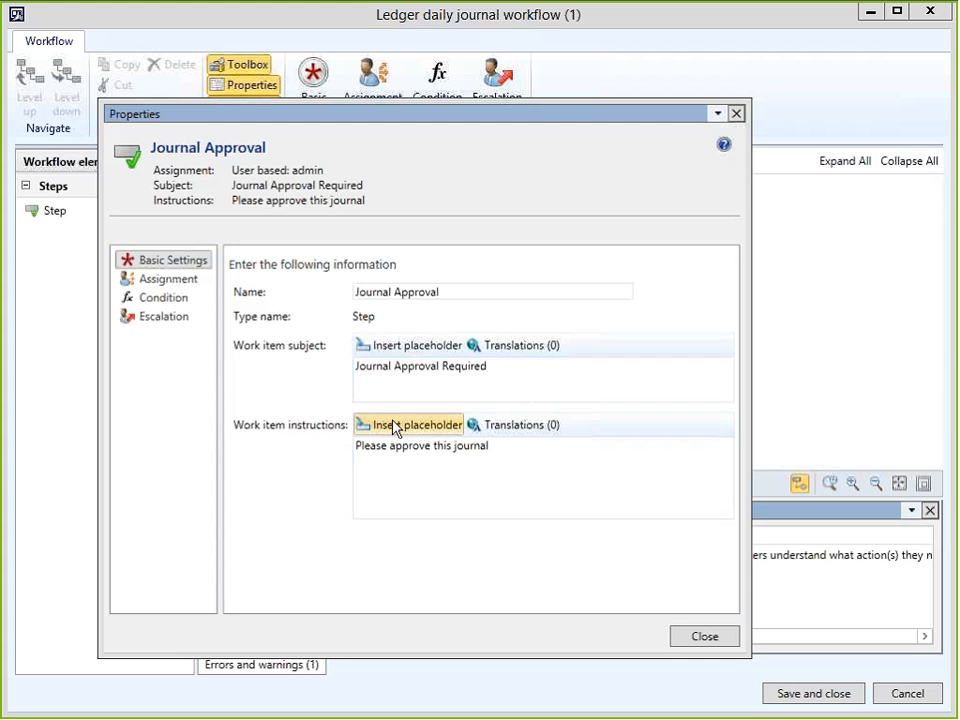
{"action": "left_click", "coordinate": [710, 638]}
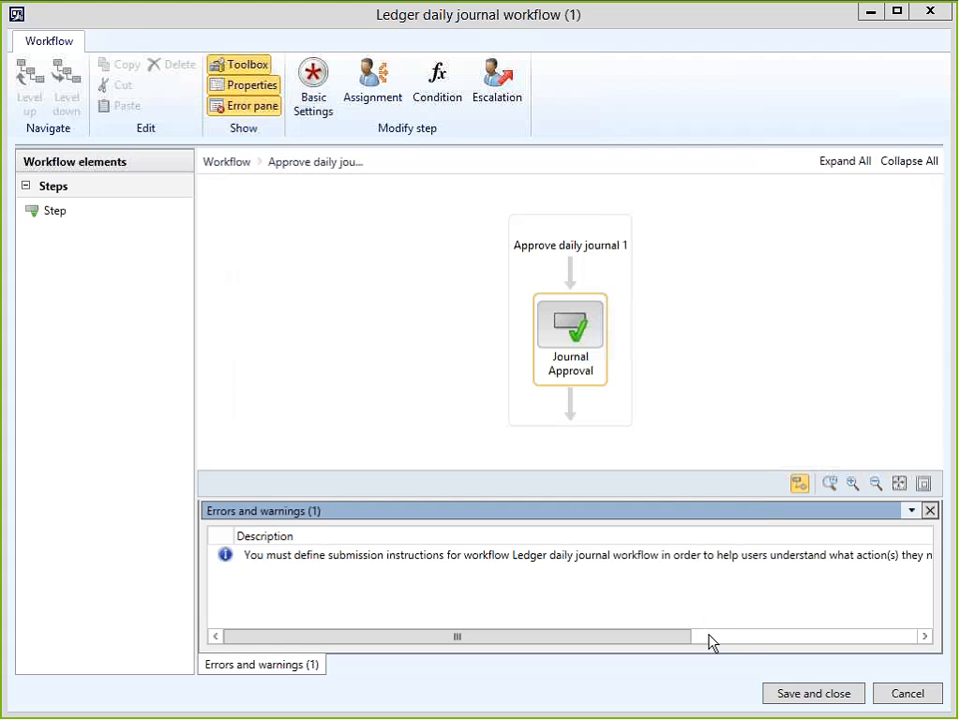
Enter 'Click to submit for approval' as the workflow's submission instructions and close its properties.
{"action": "left_click", "coordinate": [307, 565]}
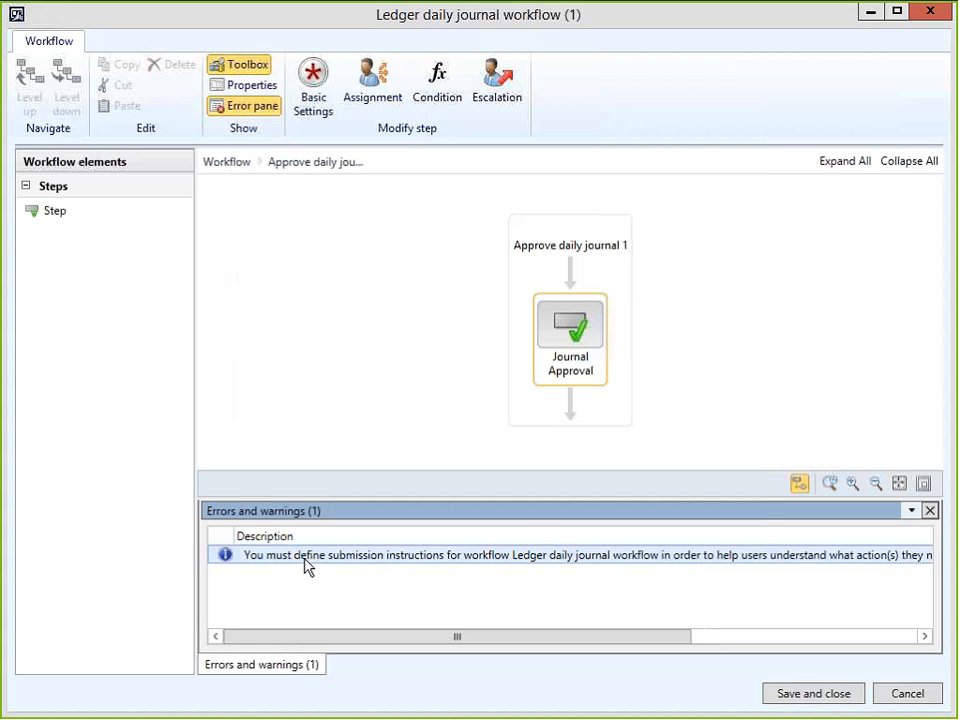
{"action": "double_click", "coordinate": [307, 565]}
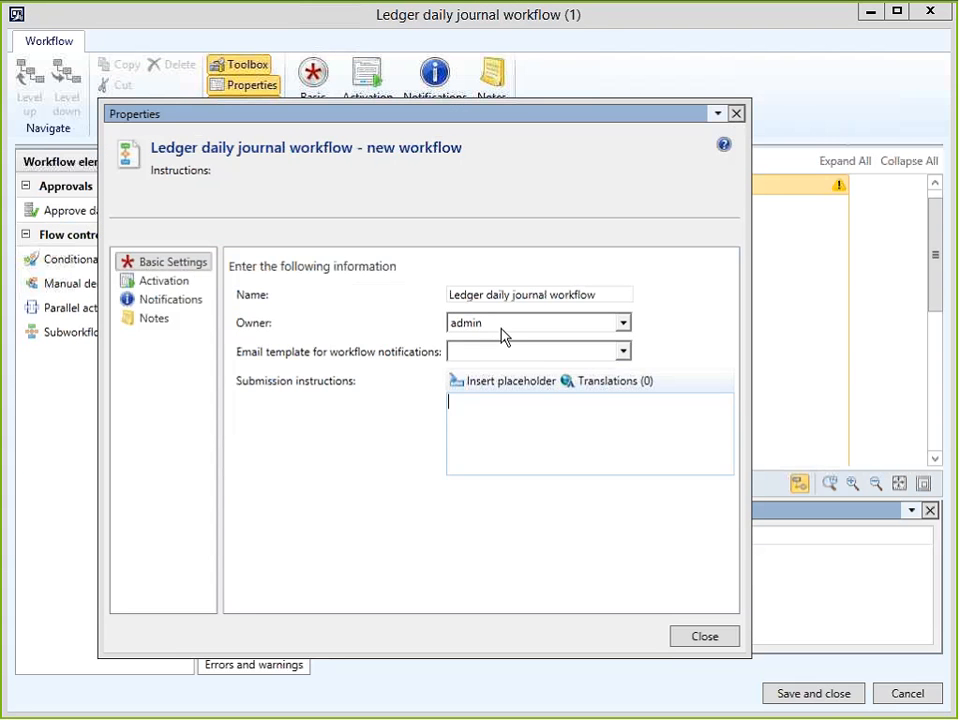
{"action": "left_click", "coordinate": [578, 352]}
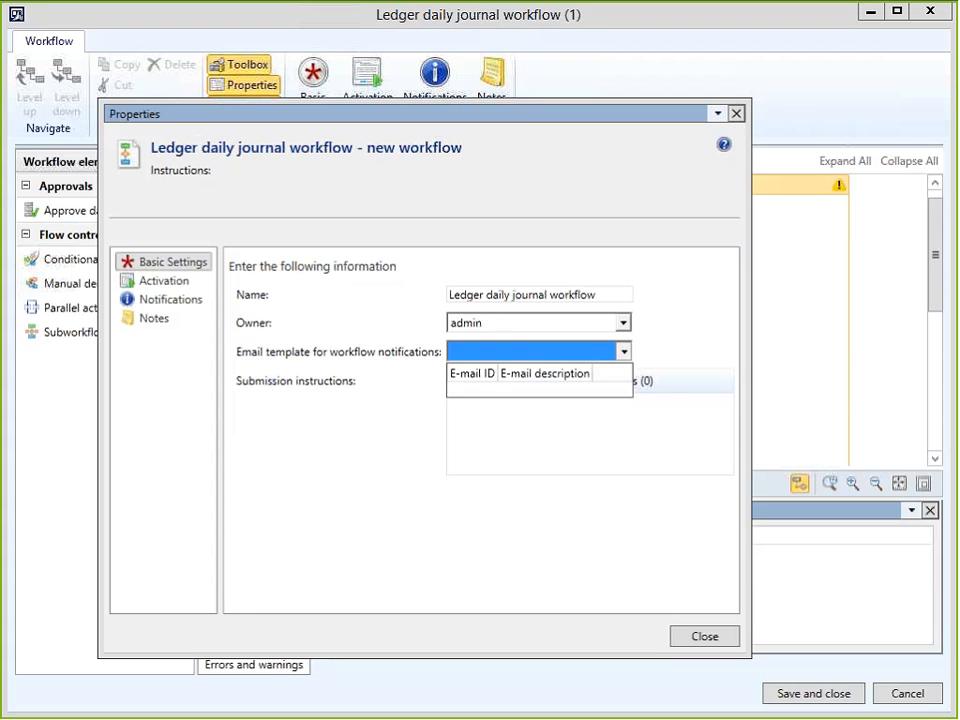
{"action": "left_click", "coordinate": [488, 432]}
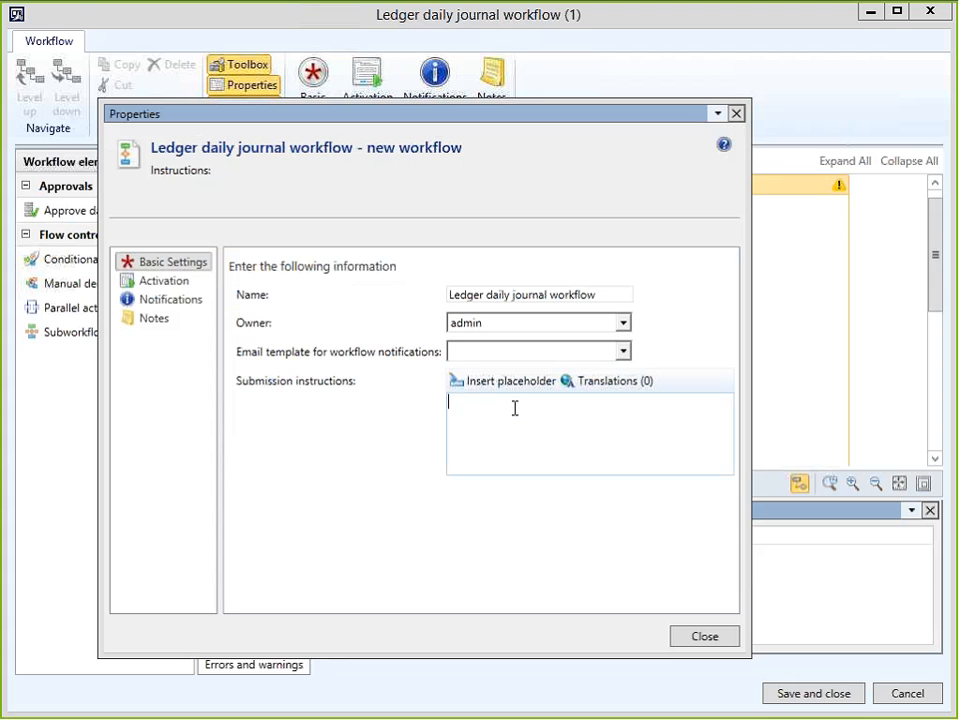
{"action": "type", "text": "Click to subm"}
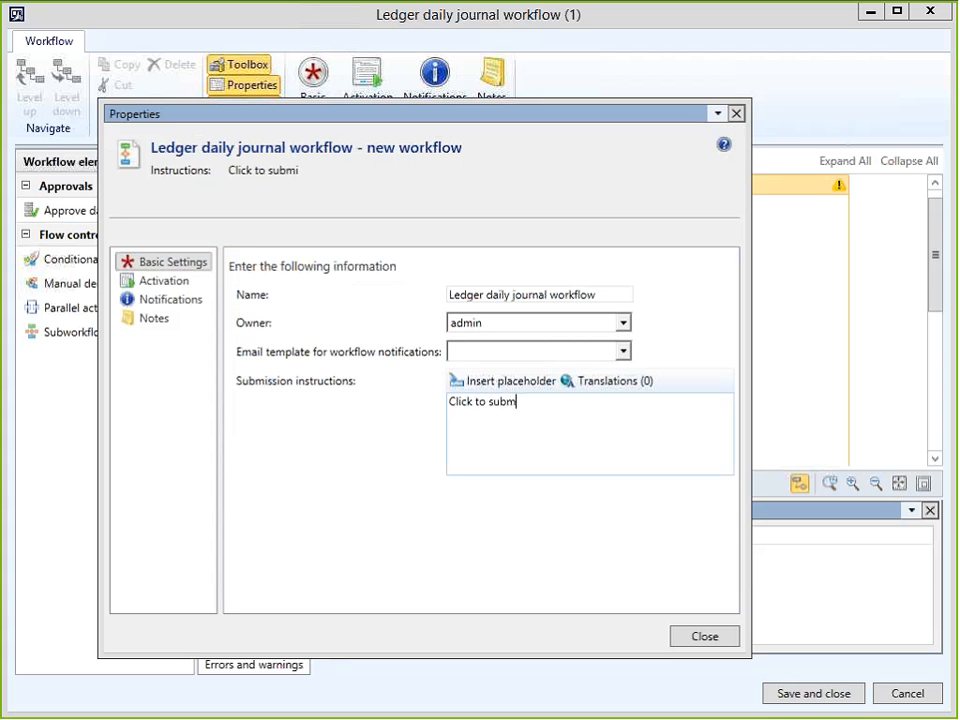
{"action": "type", "text": "it for approval"}
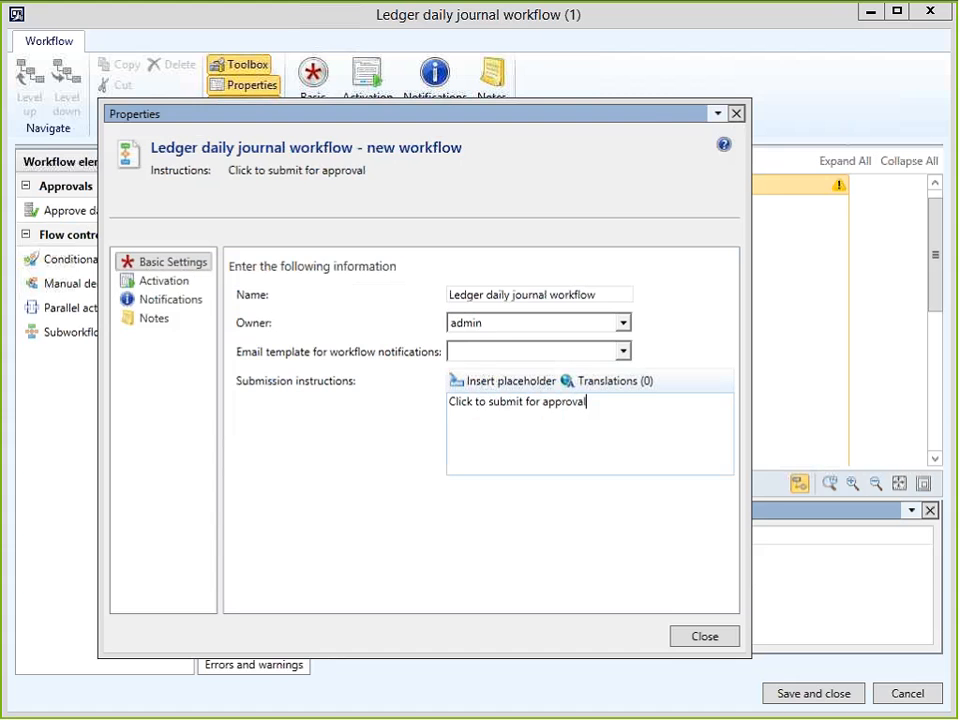
{"action": "left_click", "coordinate": [707, 638]}
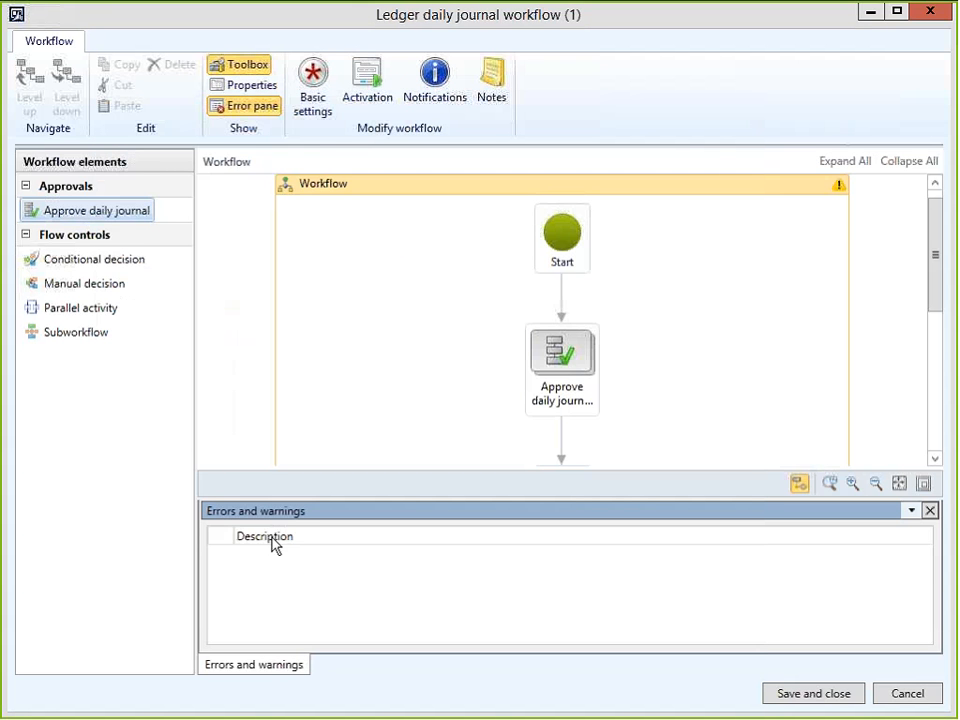
Save and close the workflow with version note 'First Daily Journal Approval WF', without activating it.
{"action": "left_click", "coordinate": [930, 510]}
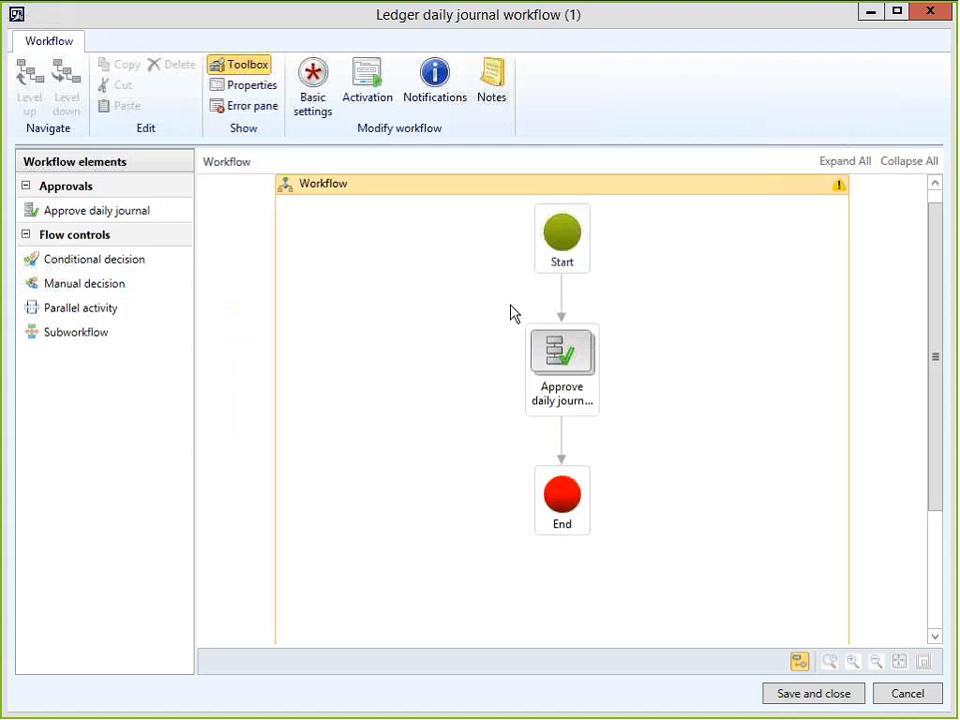
{"action": "left_click", "coordinate": [824, 694]}
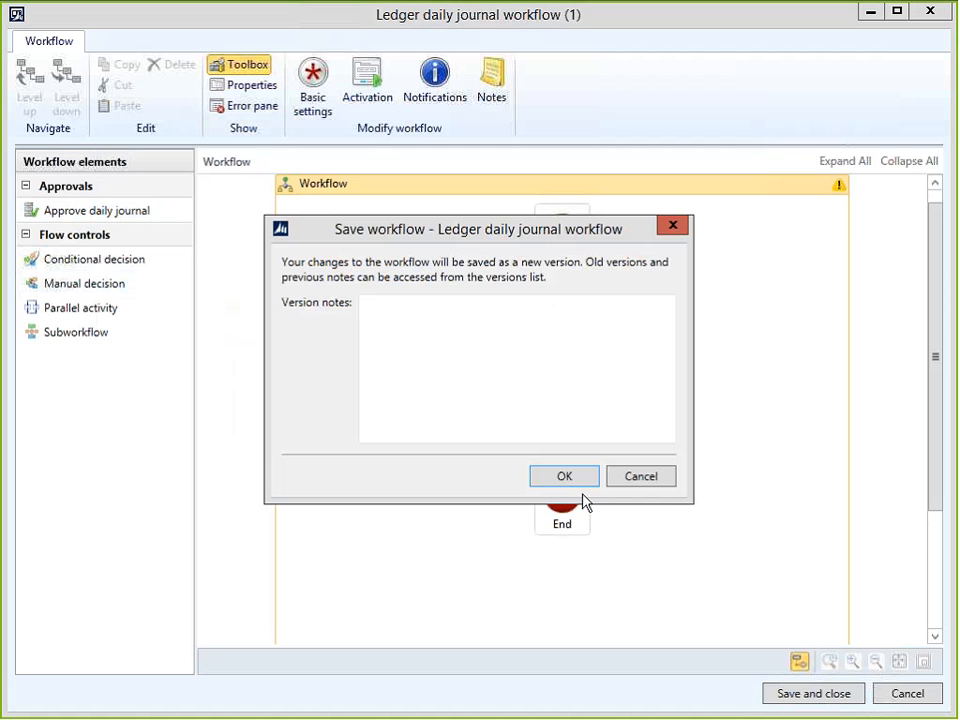
{"action": "type", "text": "First "}
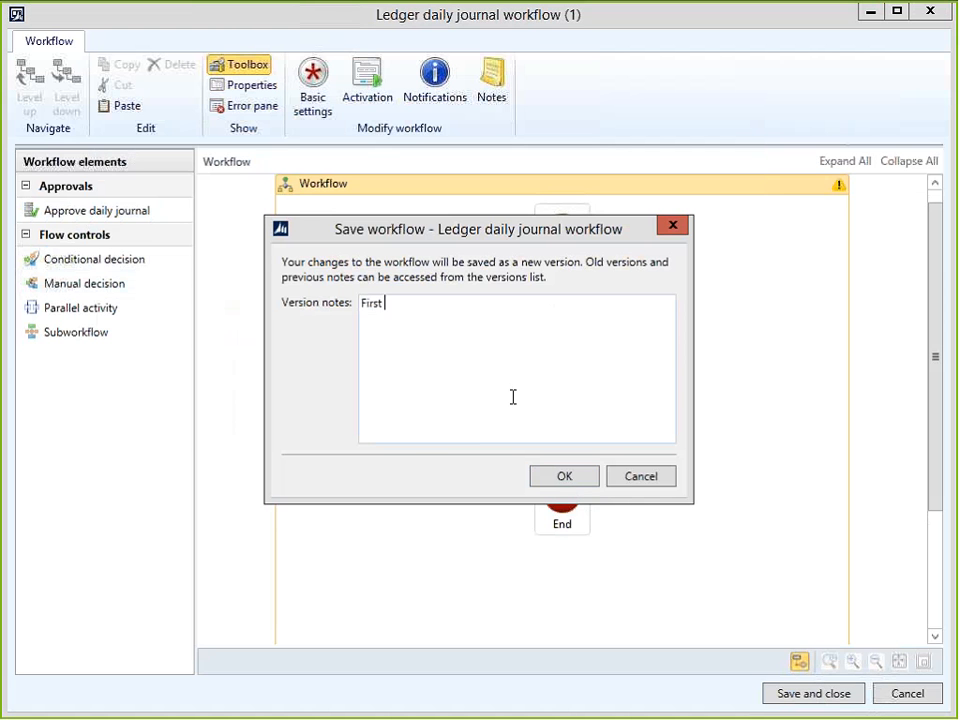
{"action": "type", "text": "Daily Journal Appro"}
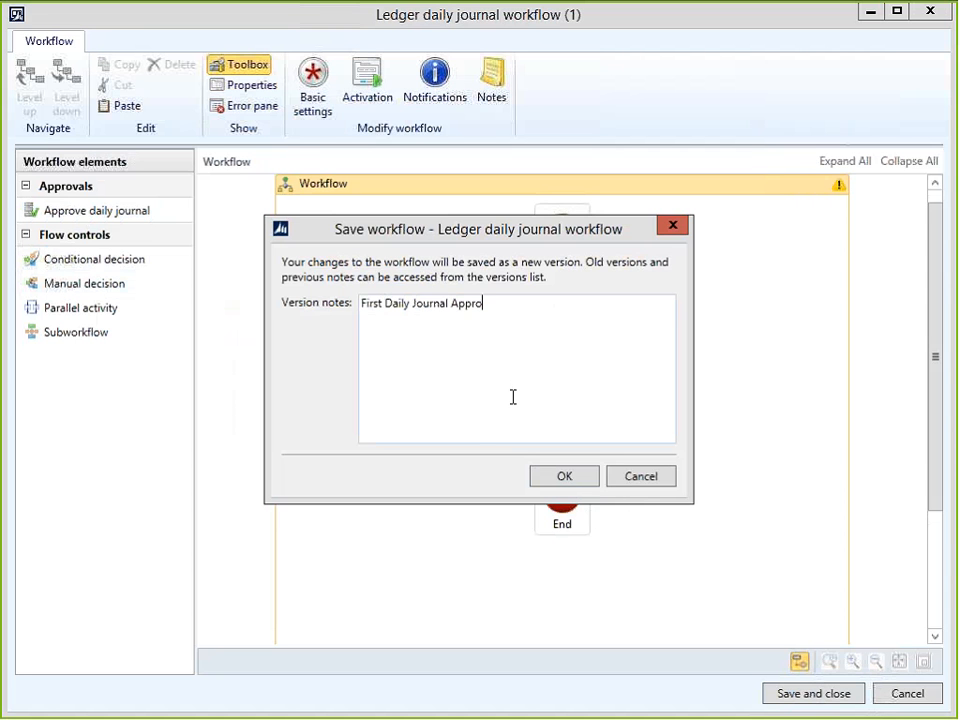
{"action": "type", "text": "val WF"}
{"action": "left_click", "coordinate": [565, 474]}
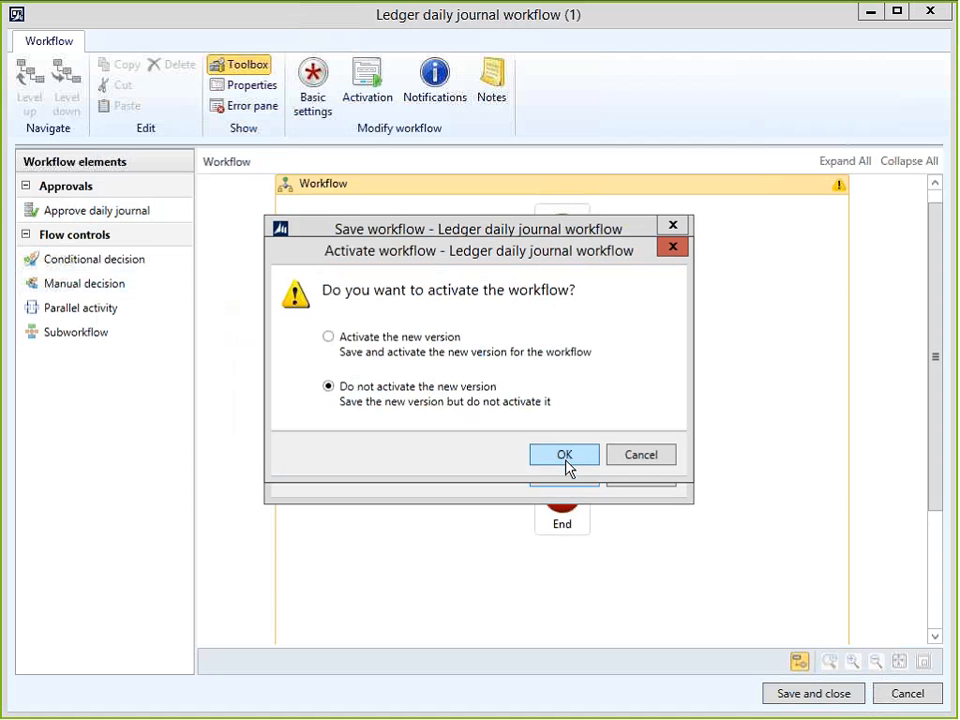
{"action": "left_click", "coordinate": [564, 454]}
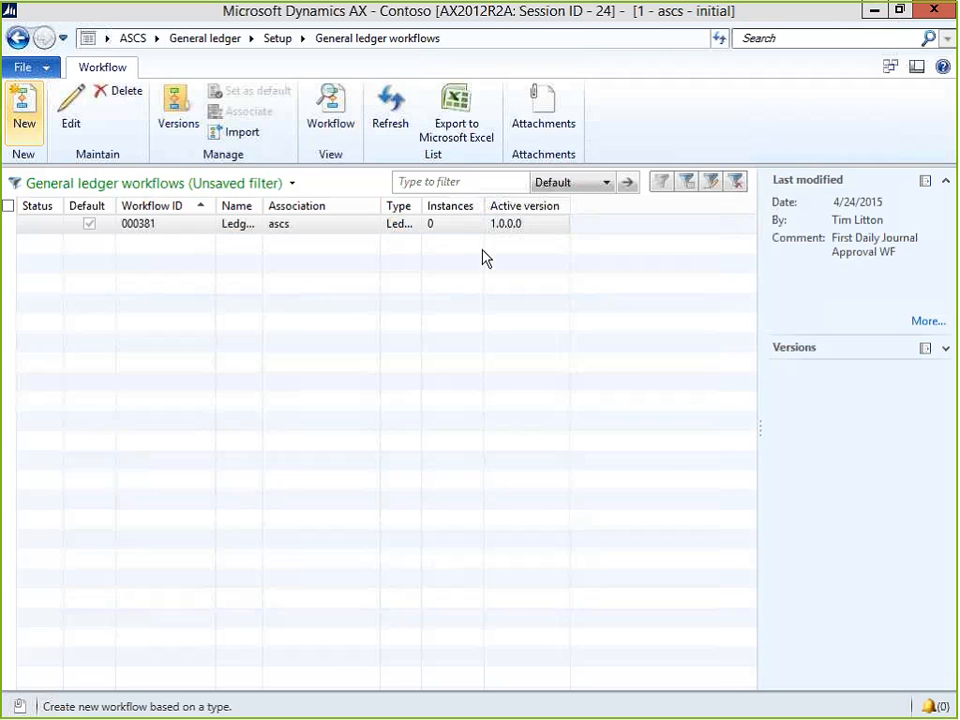
{"action": "key", "text": "alt+Tab"}
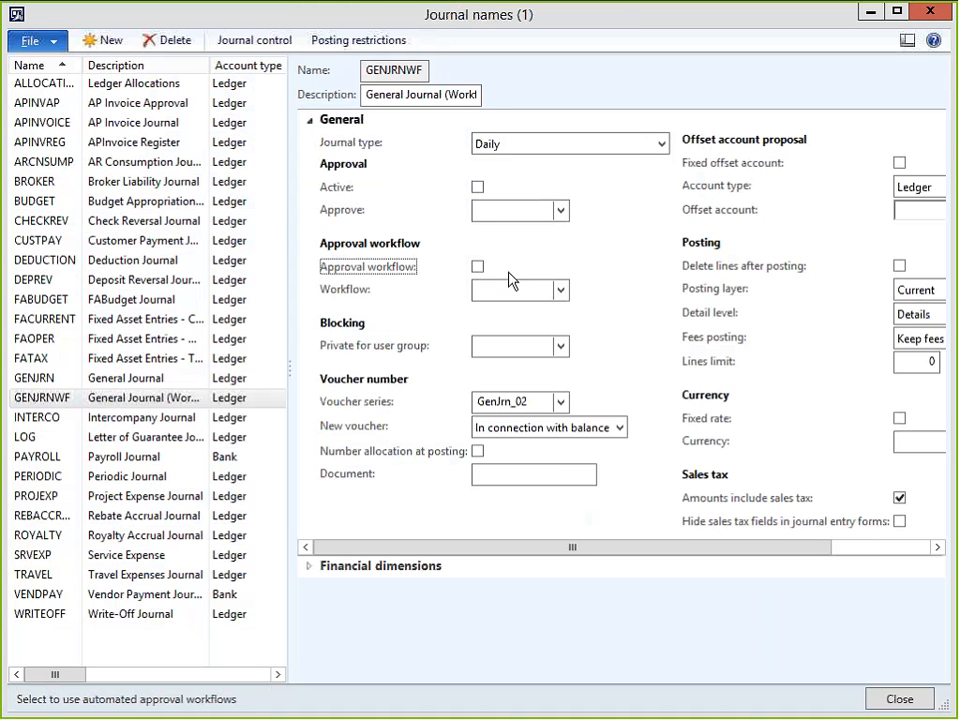
Enable approval workflow 000381 for GENJRNWF, accept the warning, and close Journal names.
{"action": "left_click", "coordinate": [477, 266]}
{"action": "left_click", "coordinate": [560, 289]}
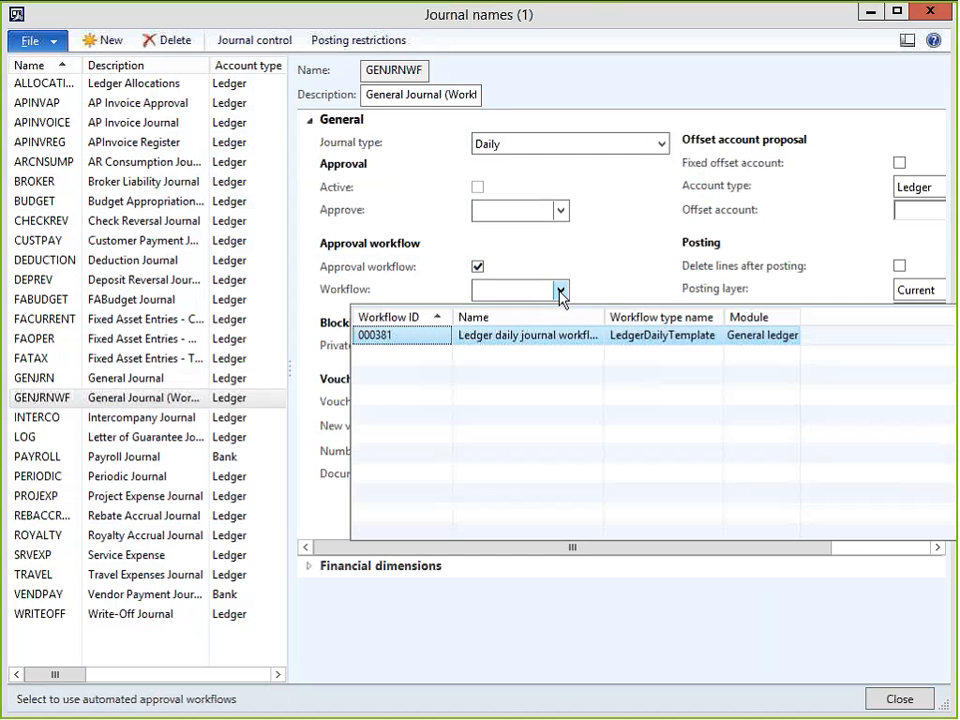
{"action": "left_click", "coordinate": [505, 340]}
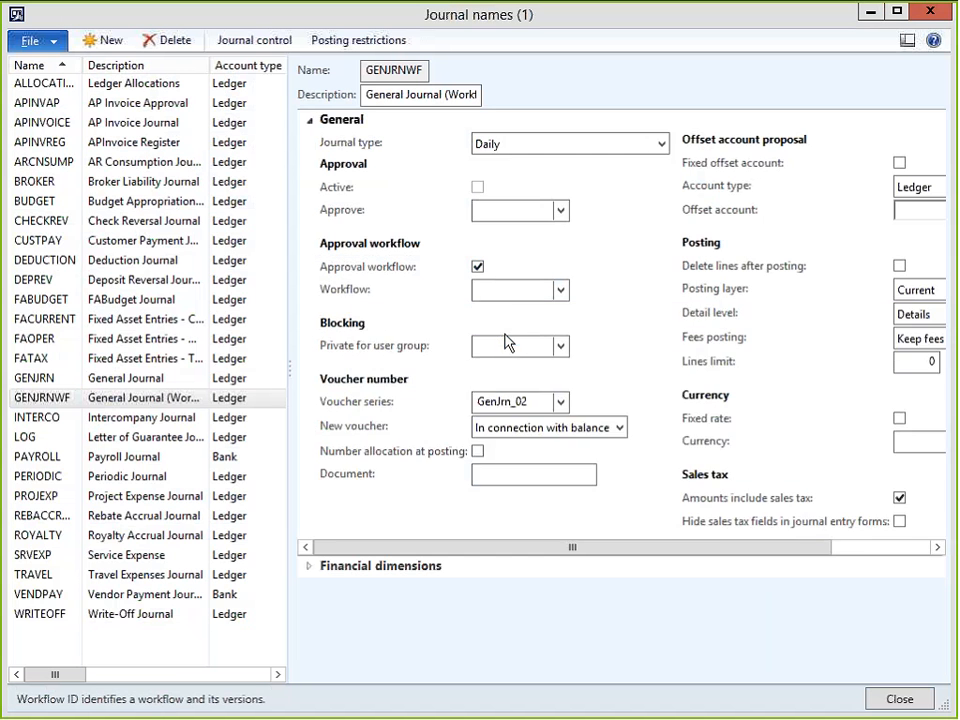
{"action": "left_click", "coordinate": [561, 441]}
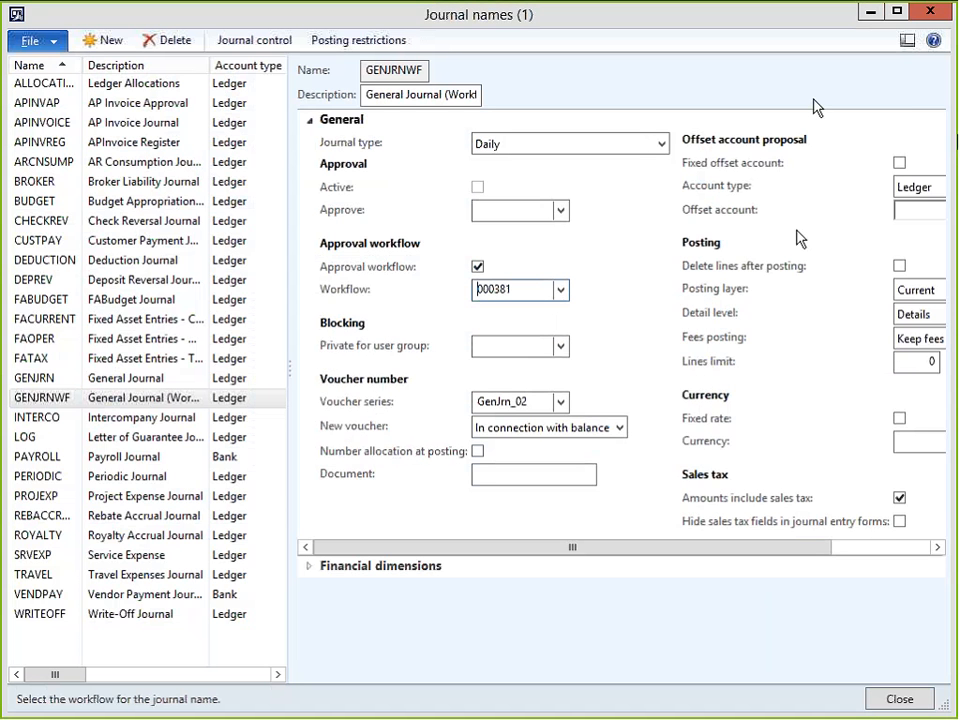
{"action": "left_click", "coordinate": [894, 692]}
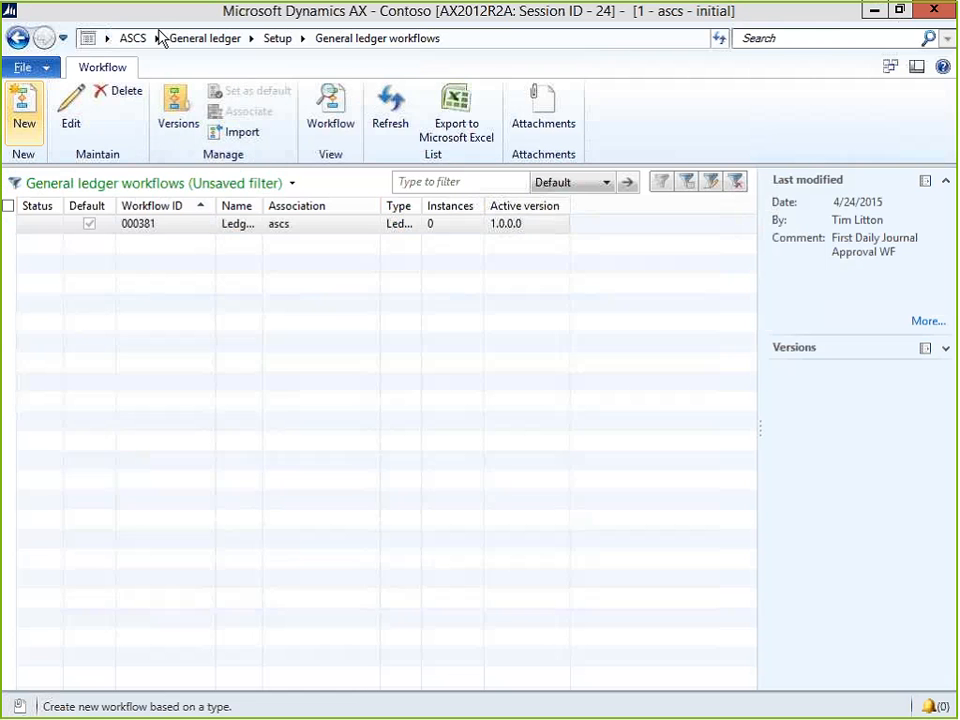
Start Process workflow messages from the Tools menu, then return to the General ledger area page.
{"action": "left_click", "coordinate": [47, 68]}
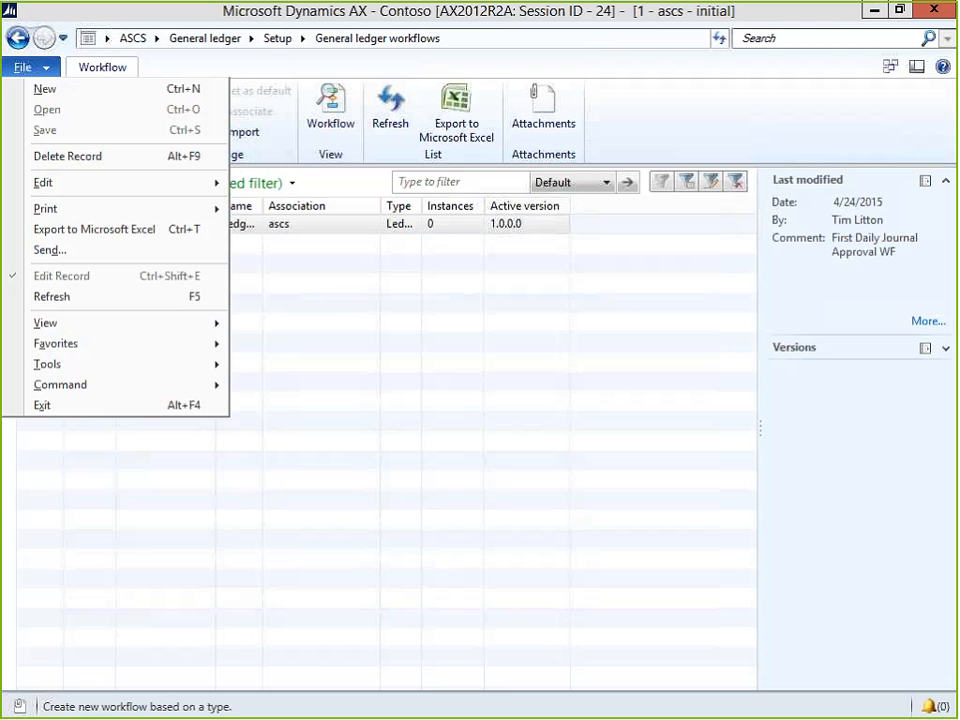
{"action": "mouse_move", "coordinate": [92, 368]}
{"action": "left_click", "coordinate": [336, 667]}
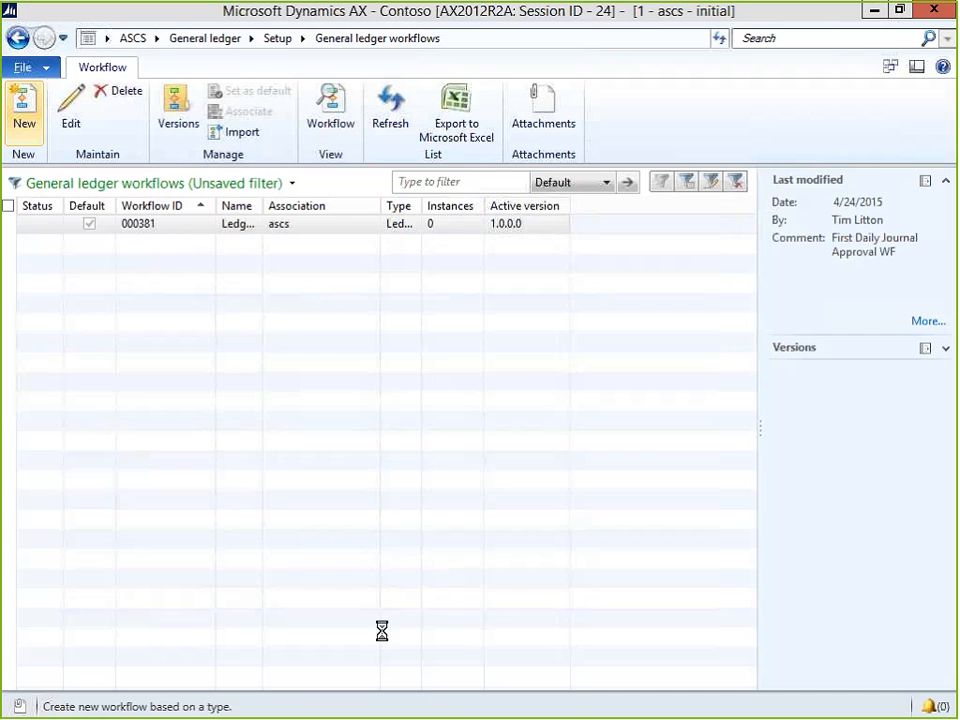
{"action": "left_click", "coordinate": [485, 465]}
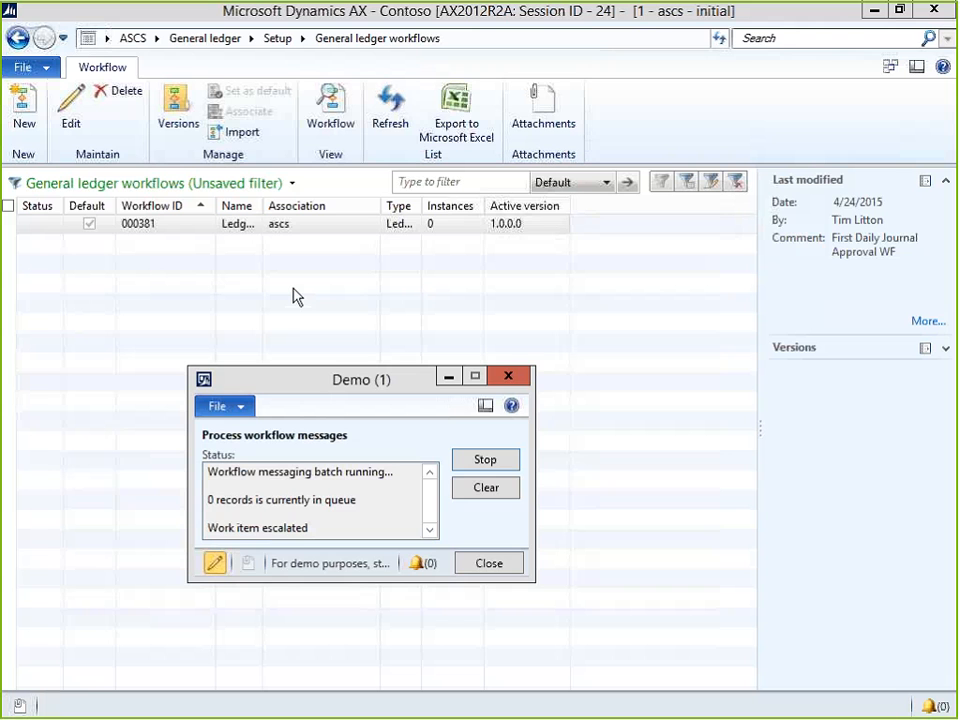
{"action": "left_click", "coordinate": [304, 263]}
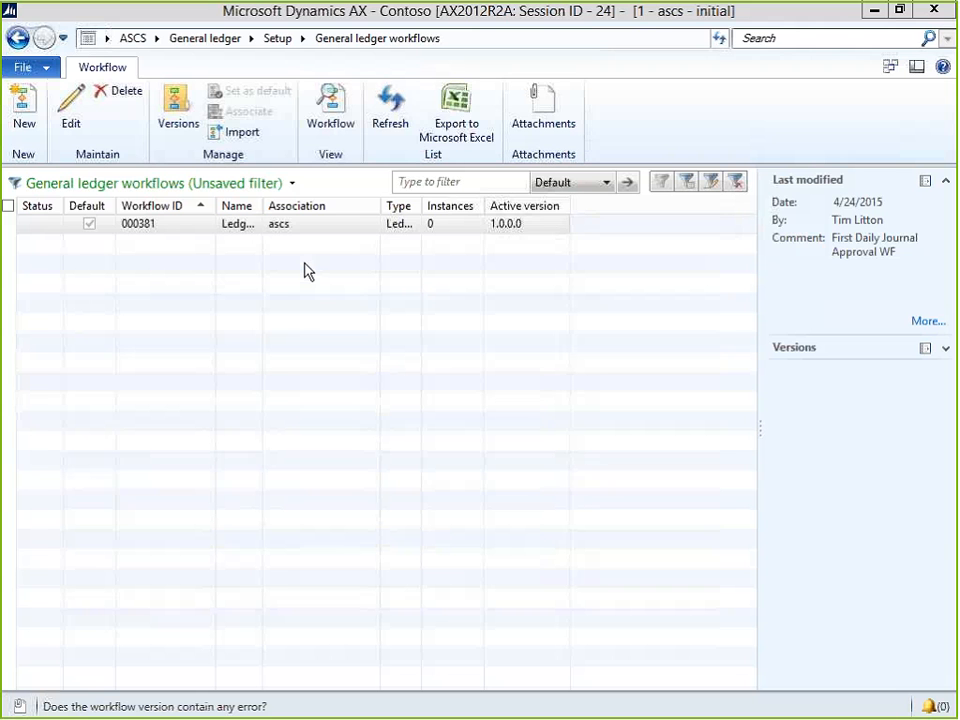
{"action": "left_click", "coordinate": [205, 40]}
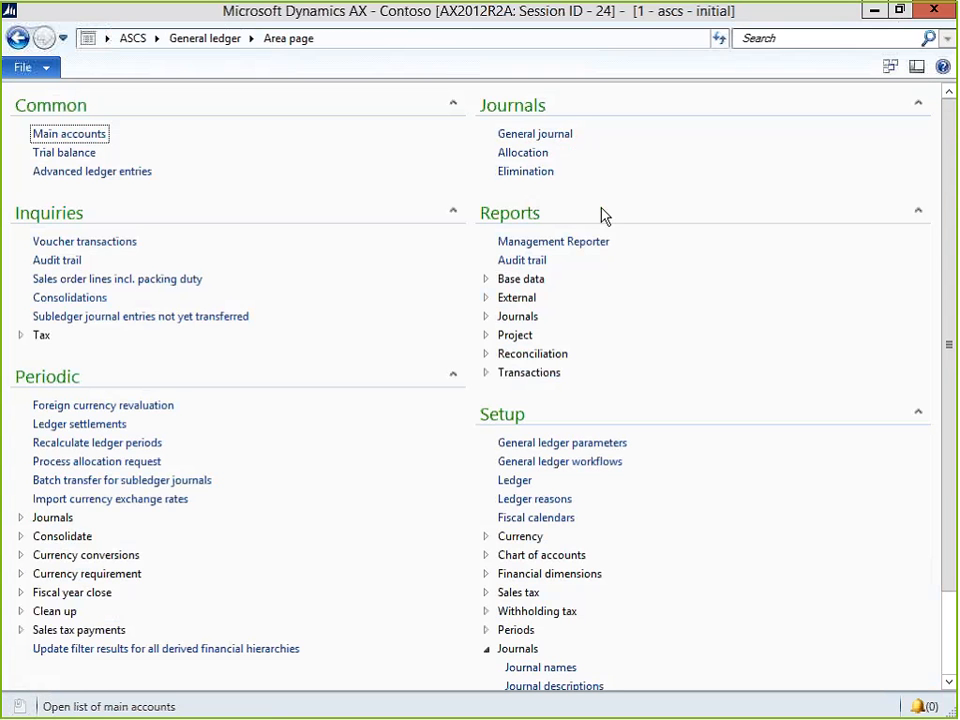
Create a GENJRNWF journal batch in General journal and open its voucher lines.
{"action": "left_click", "coordinate": [512, 134]}
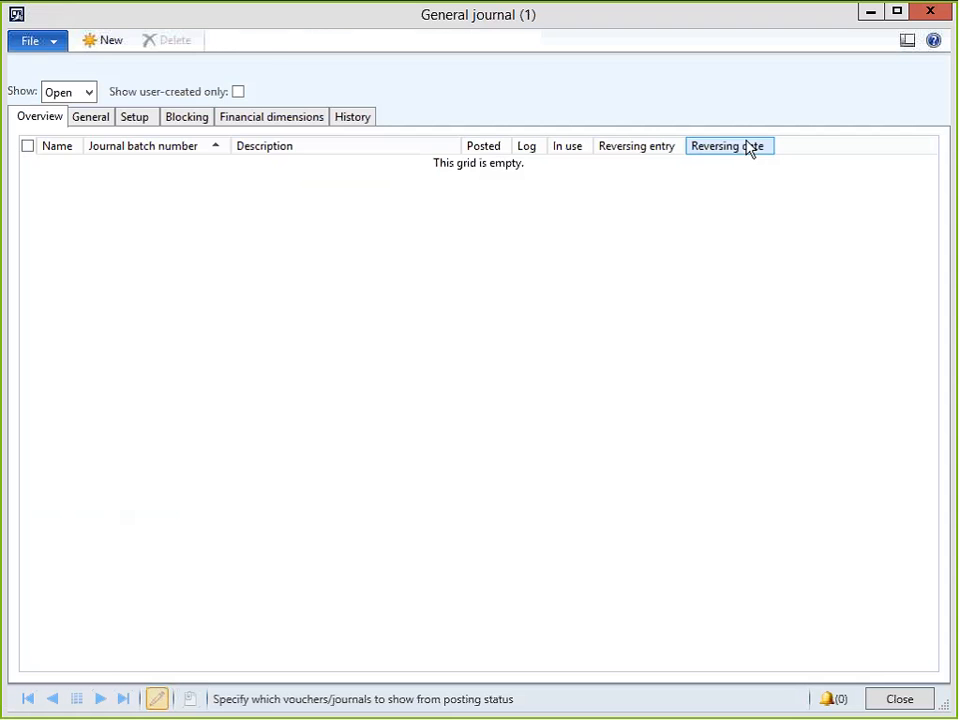
{"action": "left_click", "coordinate": [110, 42]}
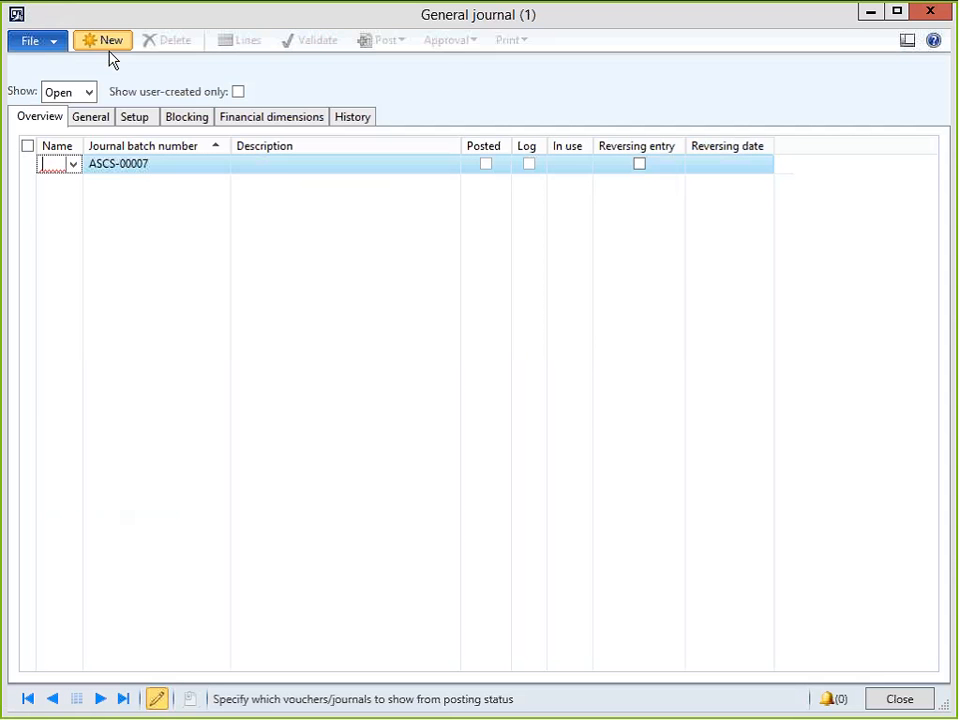
{"action": "key", "text": "Down"}
{"action": "key", "text": "Down"}
{"action": "key", "text": "Down"}
{"action": "key", "text": "Down"}
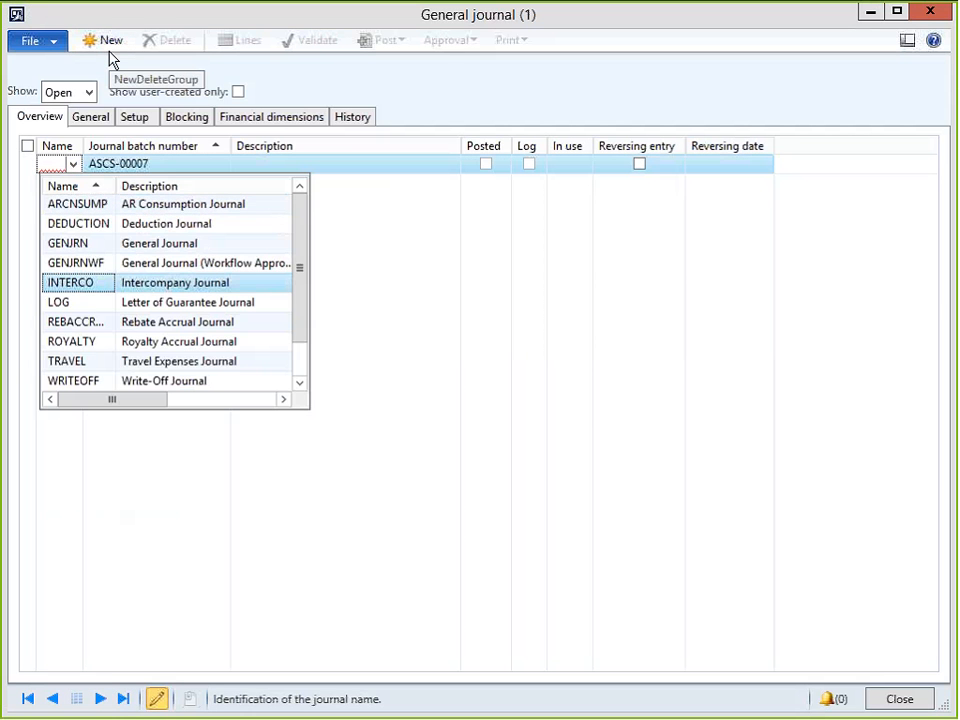
{"action": "key", "text": "Up"}
{"action": "key", "text": "Up"}
{"action": "key", "text": "Return"}
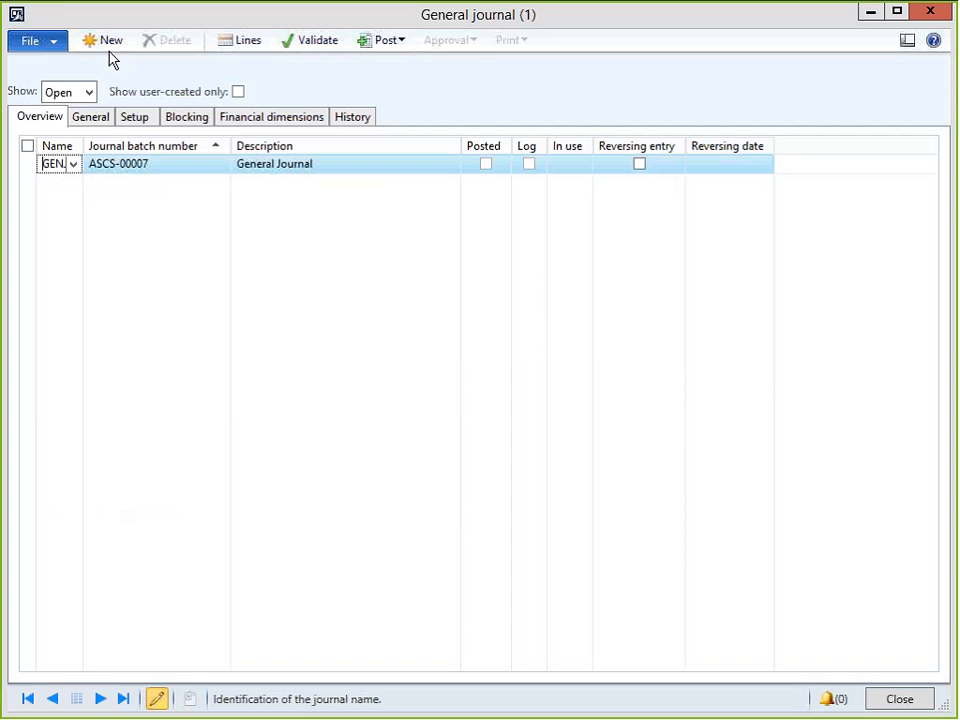
{"action": "key", "text": "alt+Down"}
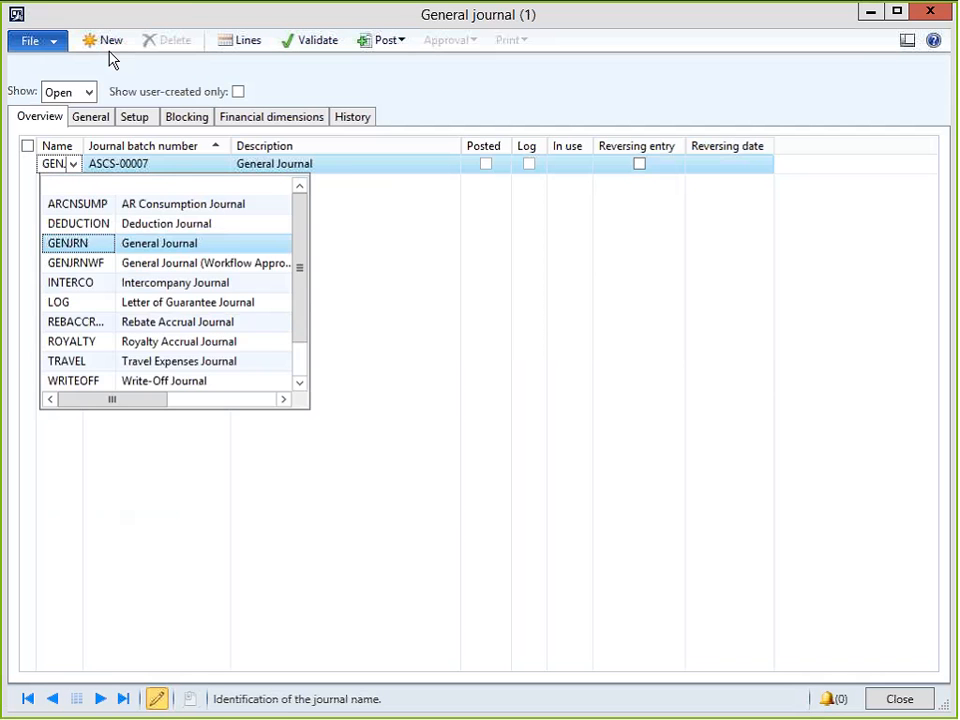
{"action": "key", "text": "Down"}
{"action": "key", "text": "Return"}
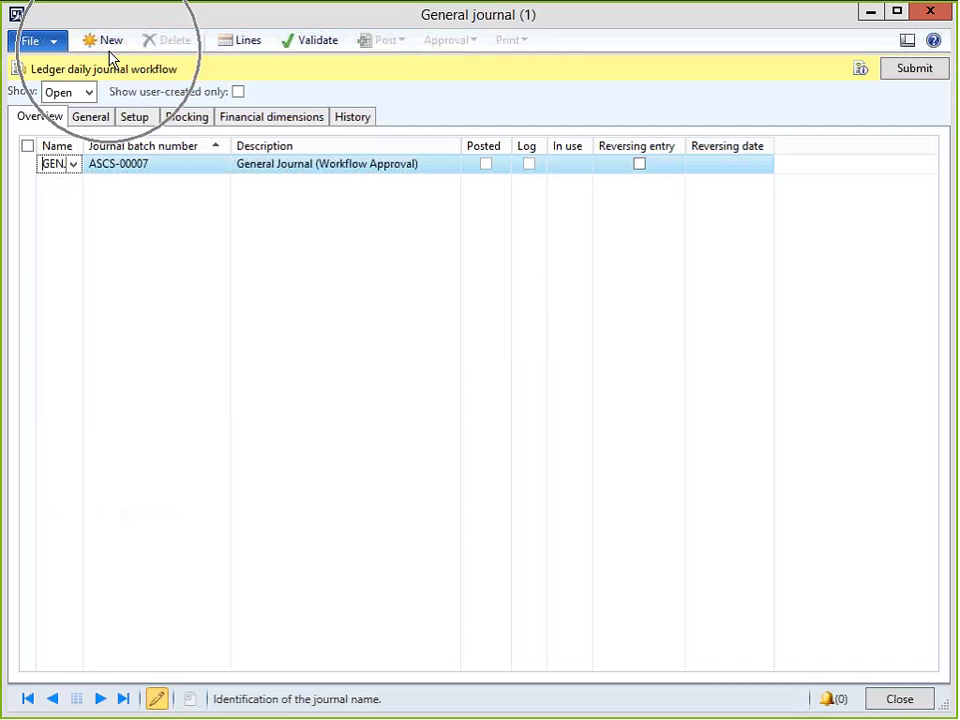
{"action": "left_click_drag", "start_coordinate": [84, 145], "coordinate": [128, 146]}
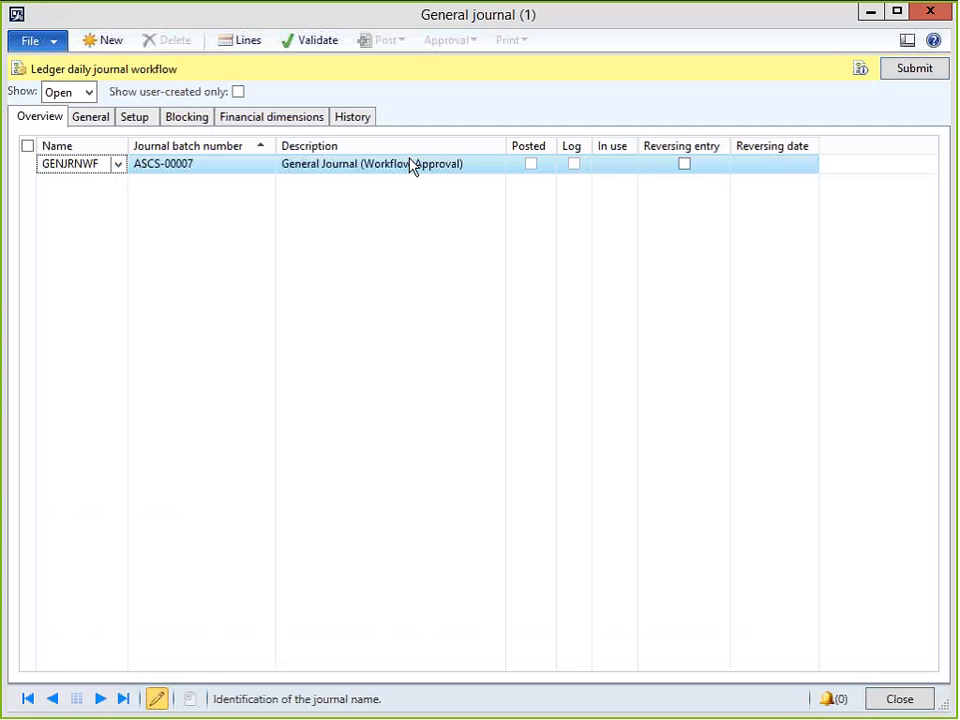
{"action": "left_click", "coordinate": [912, 70]}
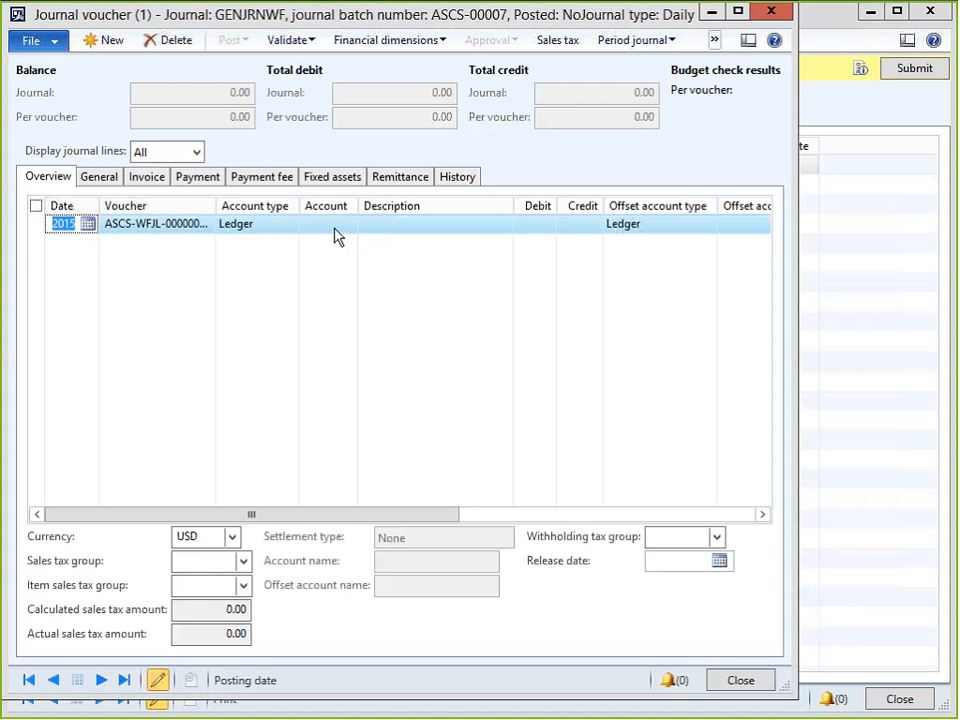
Set the voucher line's Account to 618300 Consulting Service Expense.
{"action": "key", "text": "Tab"}
{"action": "left_click", "coordinate": [276, 224]}
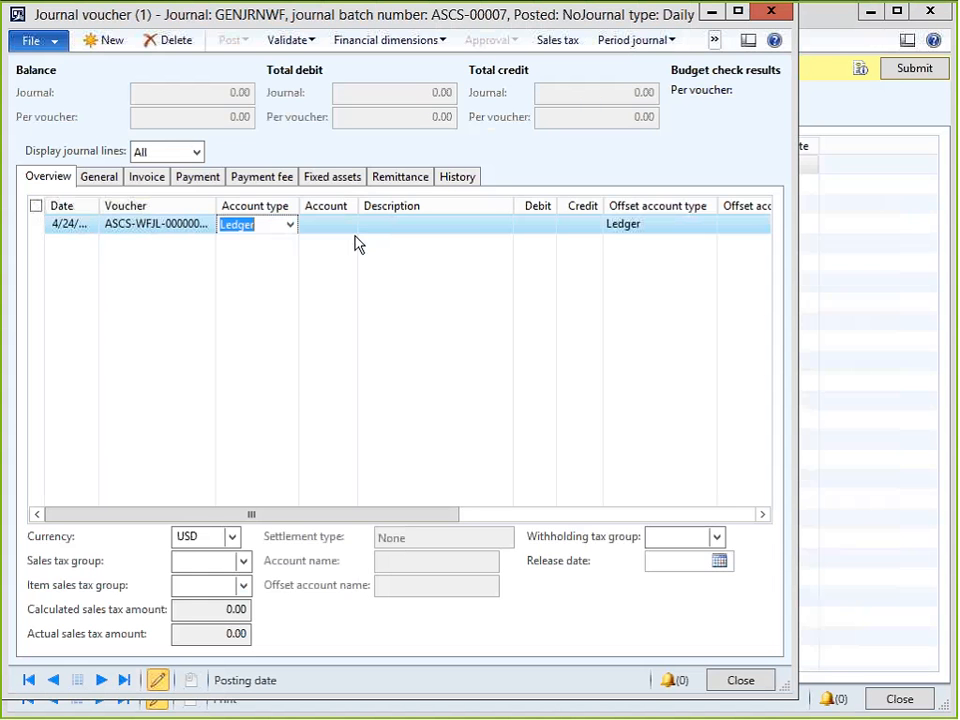
{"action": "key", "text": "Tab"}
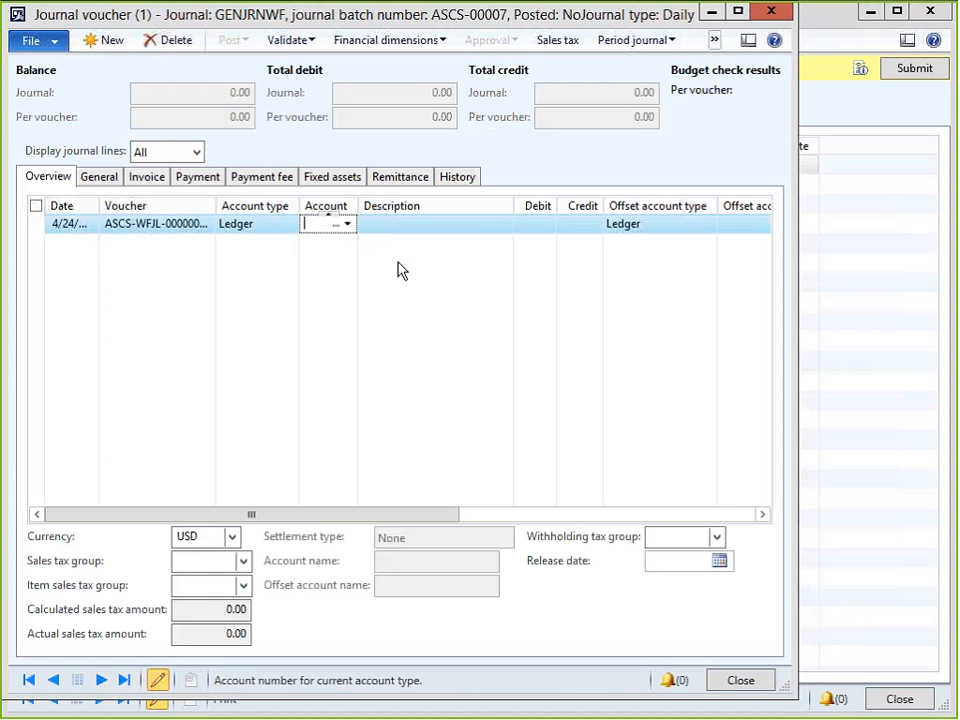
{"action": "type", "text": "con*"}
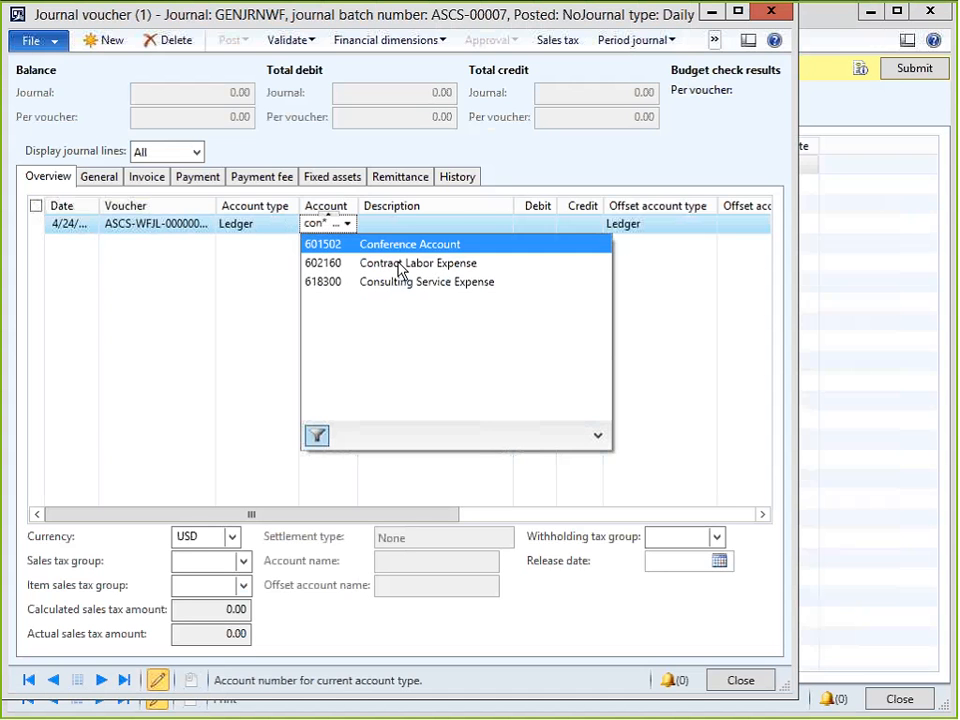
{"action": "key", "text": "Down"}
{"action": "key", "text": "Down"}
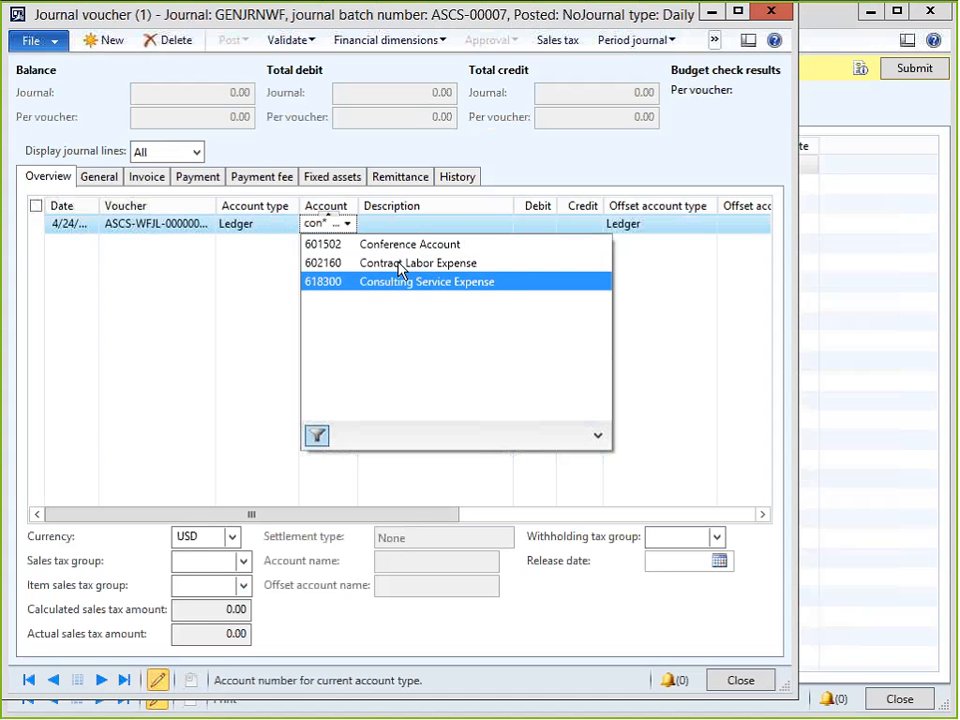
{"action": "key", "text": "Return"}
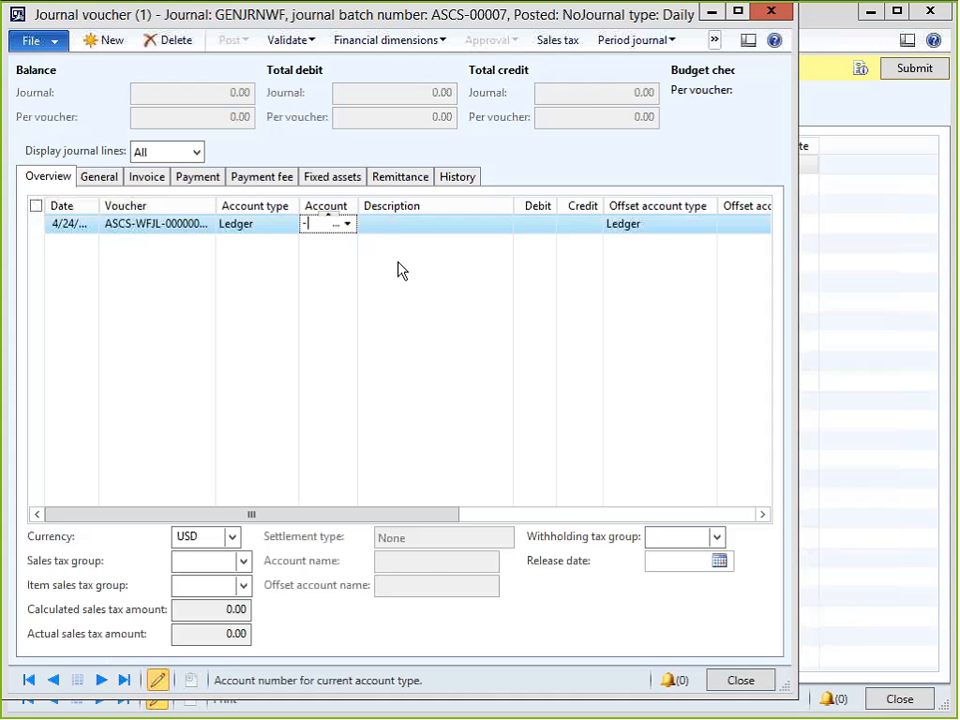
{"action": "key", "text": "Tab"}
Enter a 100.00 credit offset to Petty Cash (110180) and close the voucher.
{"action": "key", "text": "Tab"}
{"action": "key", "text": "Tab"}
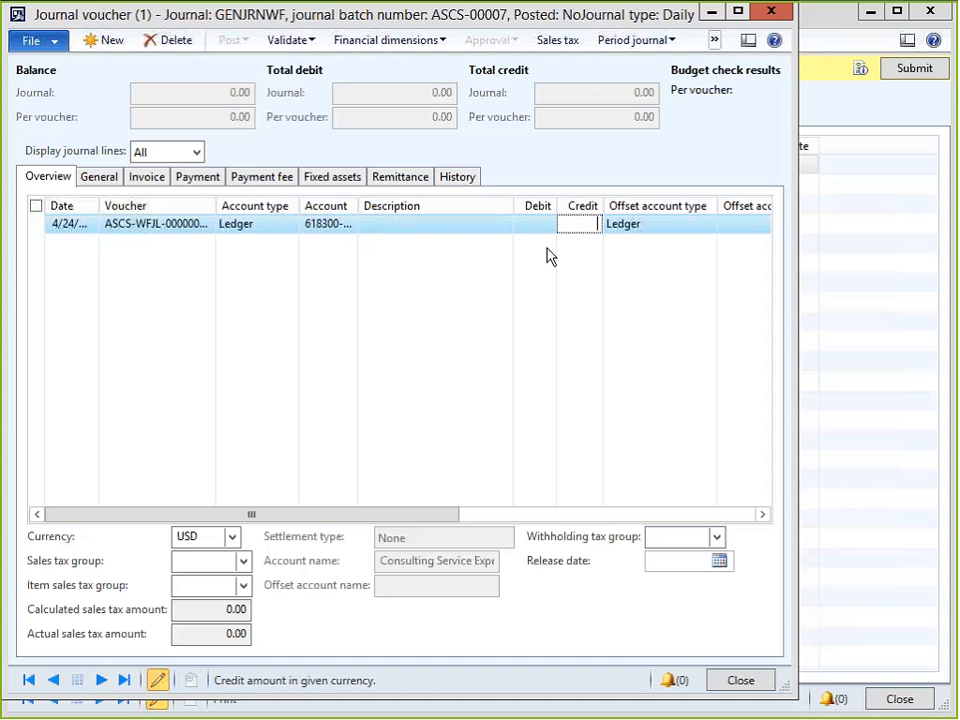
{"action": "type", "text": "100"}
{"action": "key", "text": "Tab"}
{"action": "key", "text": "Tab"}
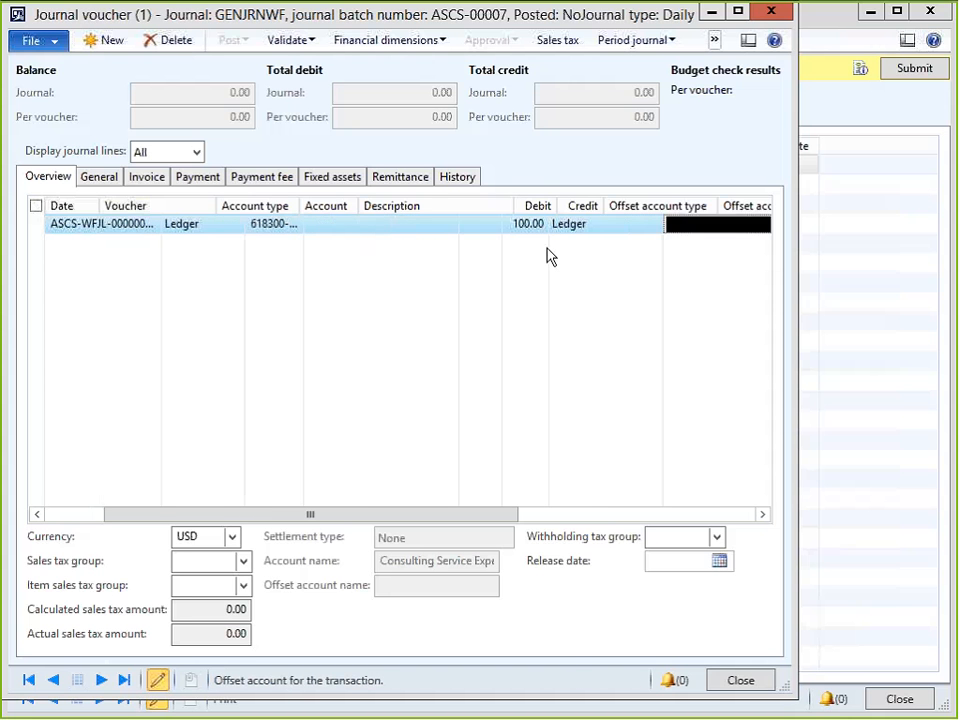
{"action": "type", "text": "pett*"}
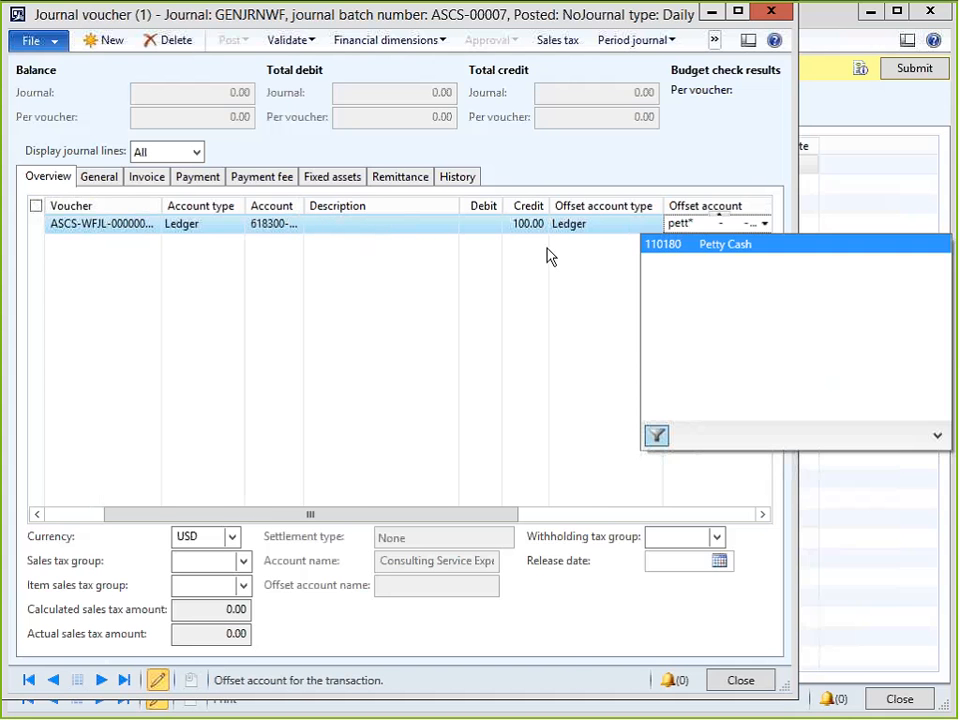
{"action": "key", "text": "Tab"}
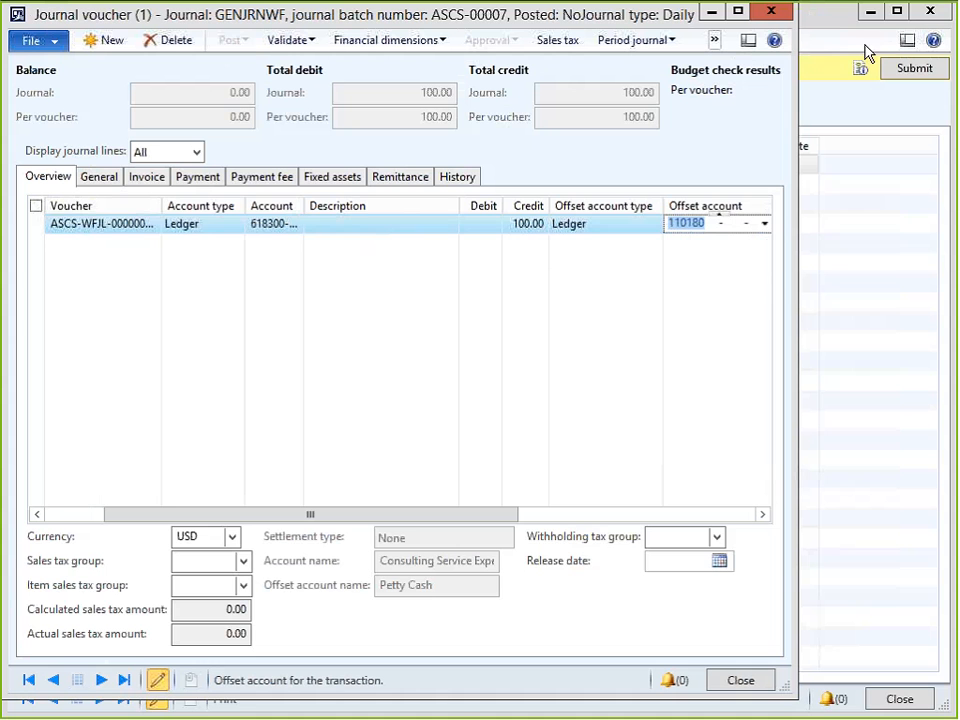
{"action": "key", "text": "alt+Tab"}
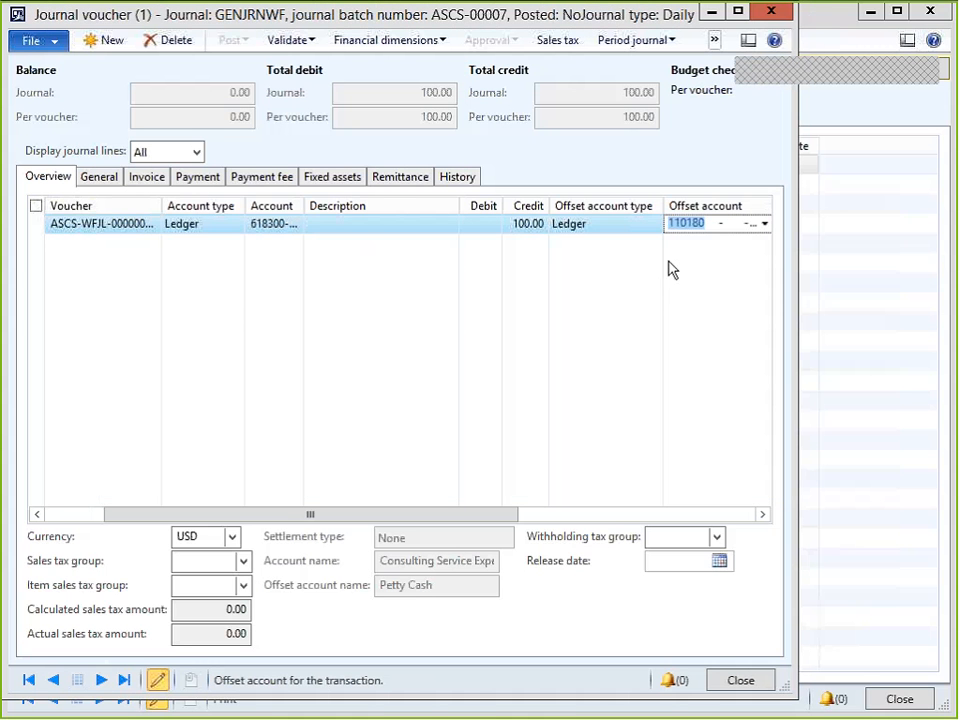
{"action": "left_click", "coordinate": [775, 12]}
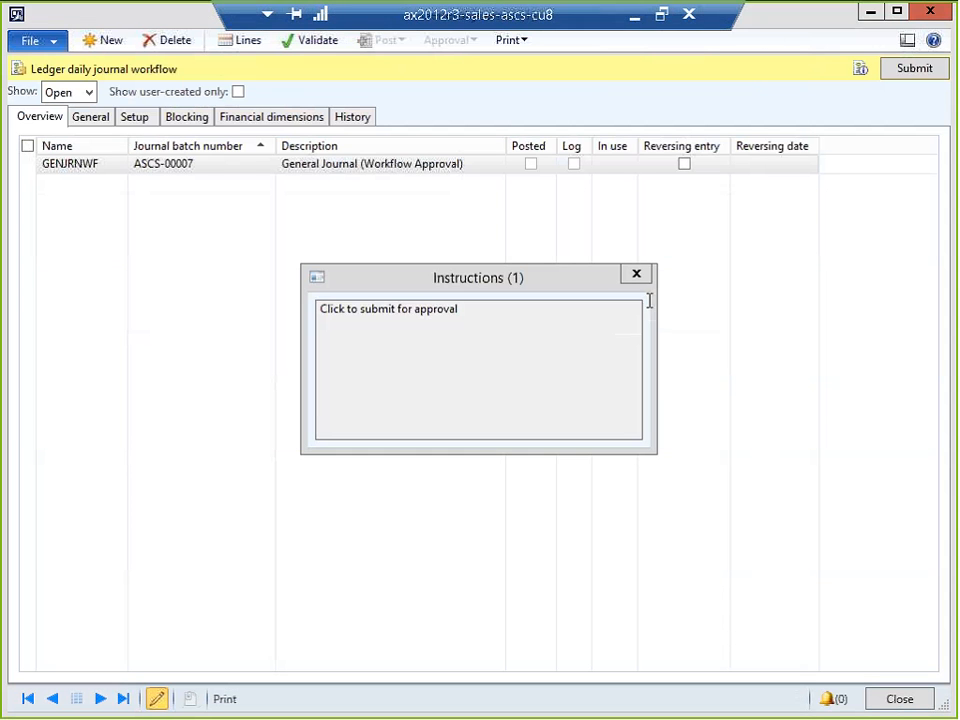
Submit batch ASCS-00007 to workflow with the comment 'Pleased Approve'.
{"action": "left_click", "coordinate": [636, 275]}
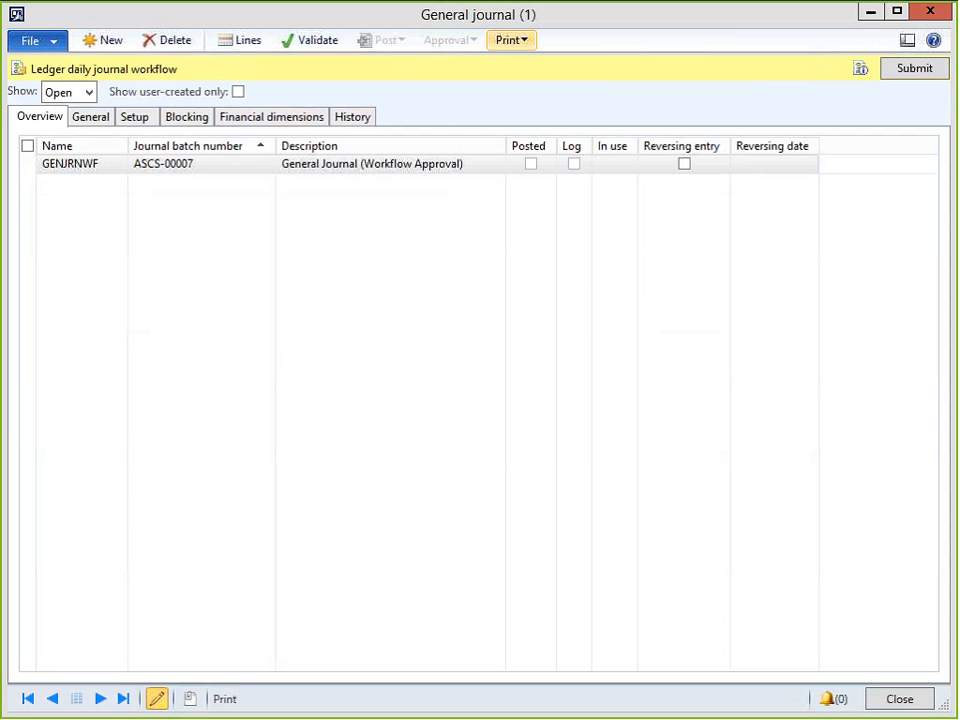
{"action": "left_click", "coordinate": [906, 67]}
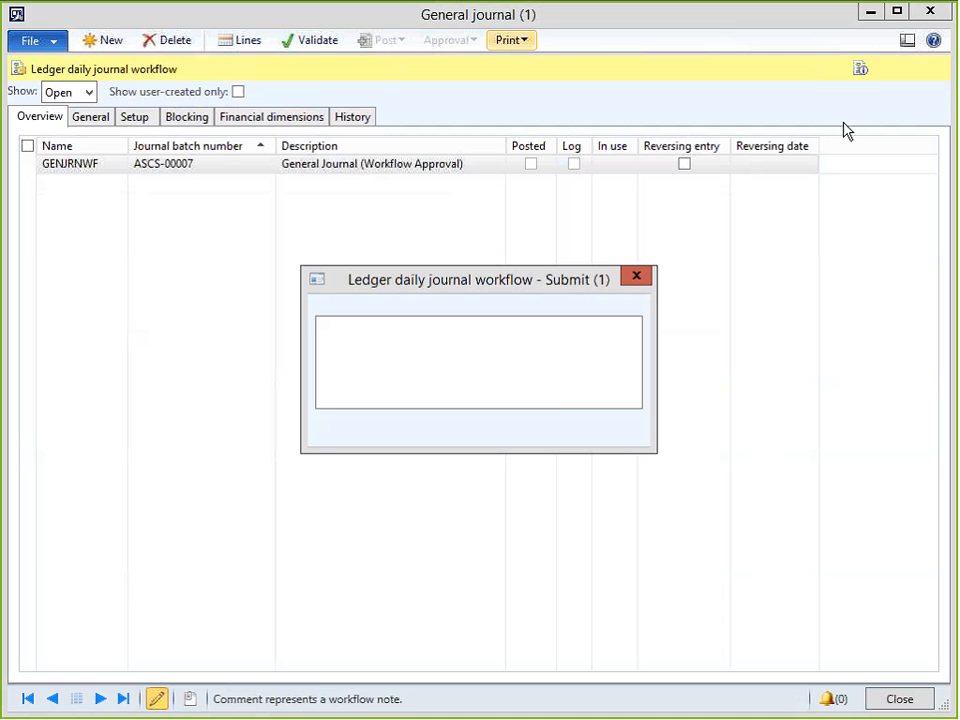
{"action": "type", "text": "P"}
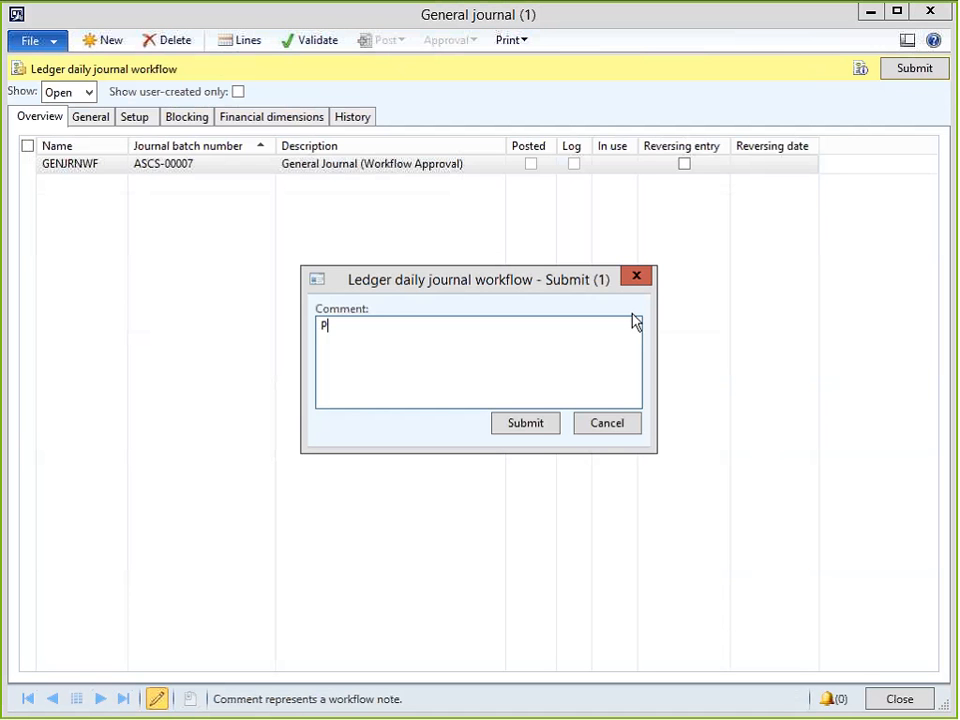
{"action": "type", "text": "leased Approve"}
{"action": "left_click", "coordinate": [527, 430]}
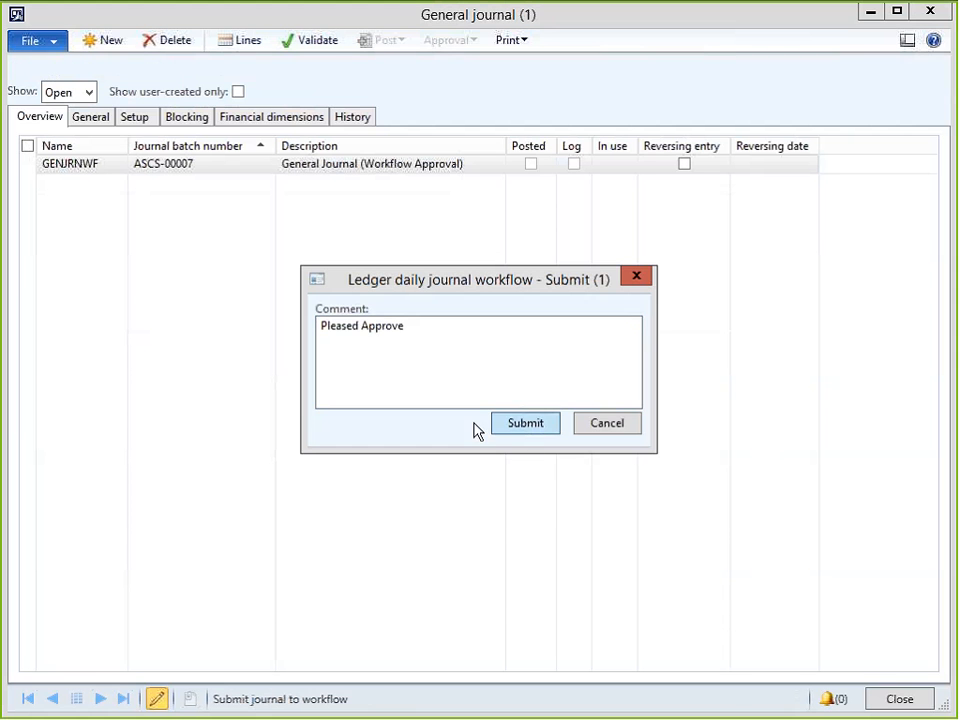
{"action": "left_click", "coordinate": [526, 424]}
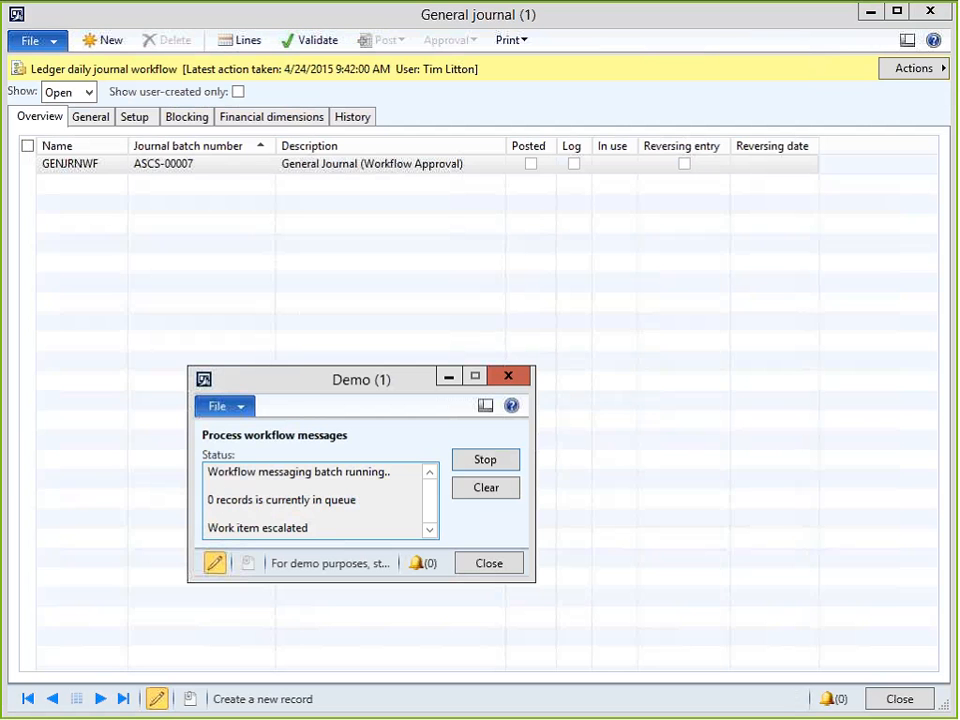
Approve the journal batch with the comment 'OK', then switch back to the workflow processor.
{"action": "left_click", "coordinate": [730, 34]}
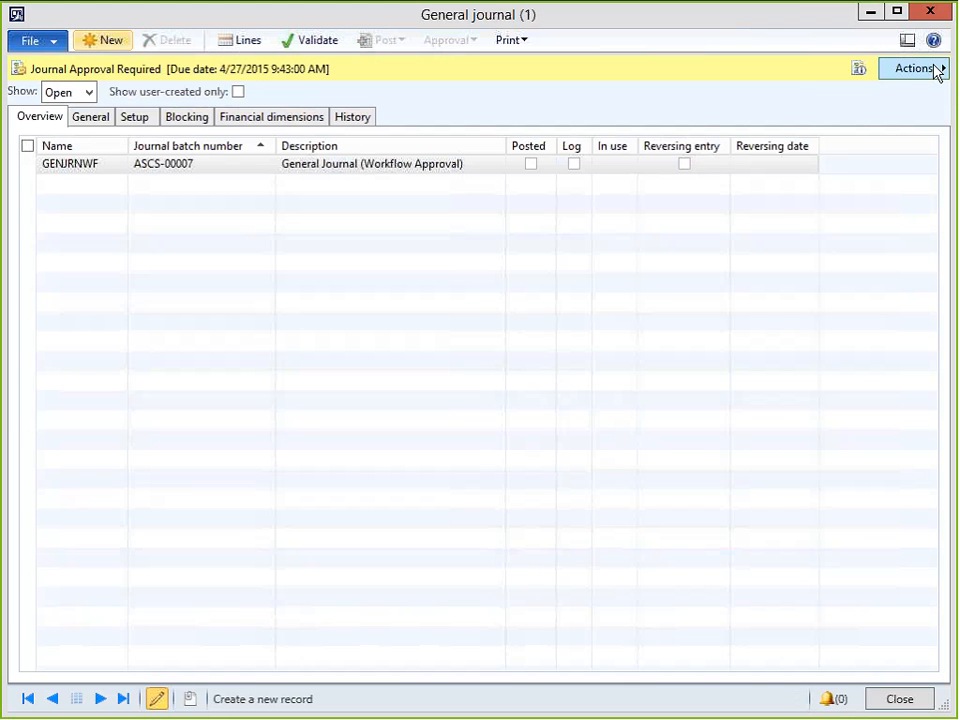
{"action": "left_click", "coordinate": [936, 69]}
{"action": "left_click", "coordinate": [805, 71]}
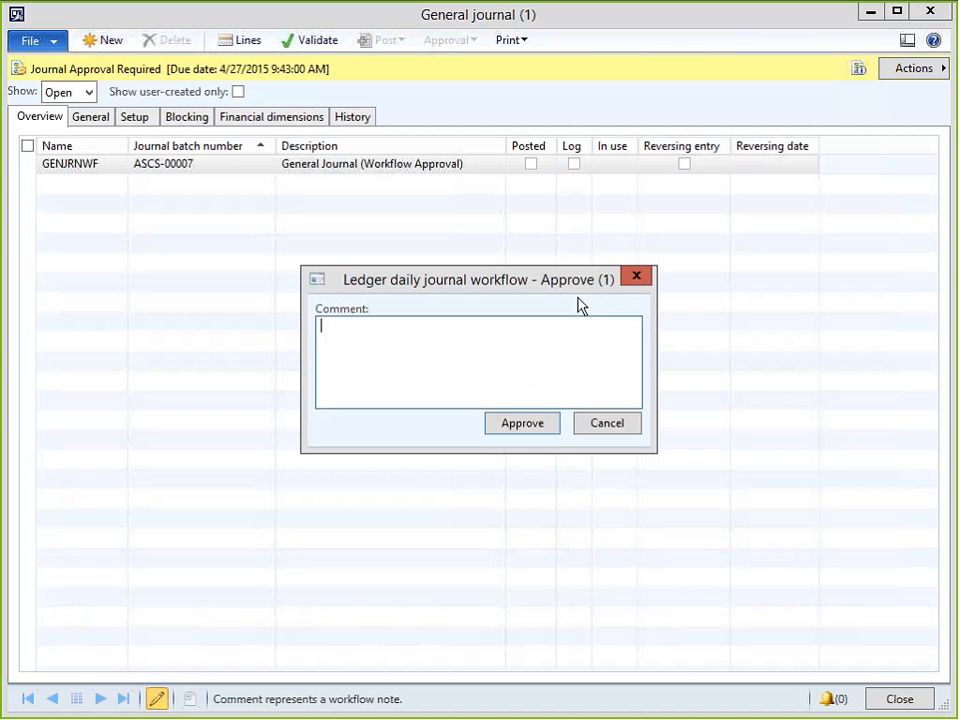
{"action": "type", "text": "OK"}
{"action": "left_click", "coordinate": [515, 427]}
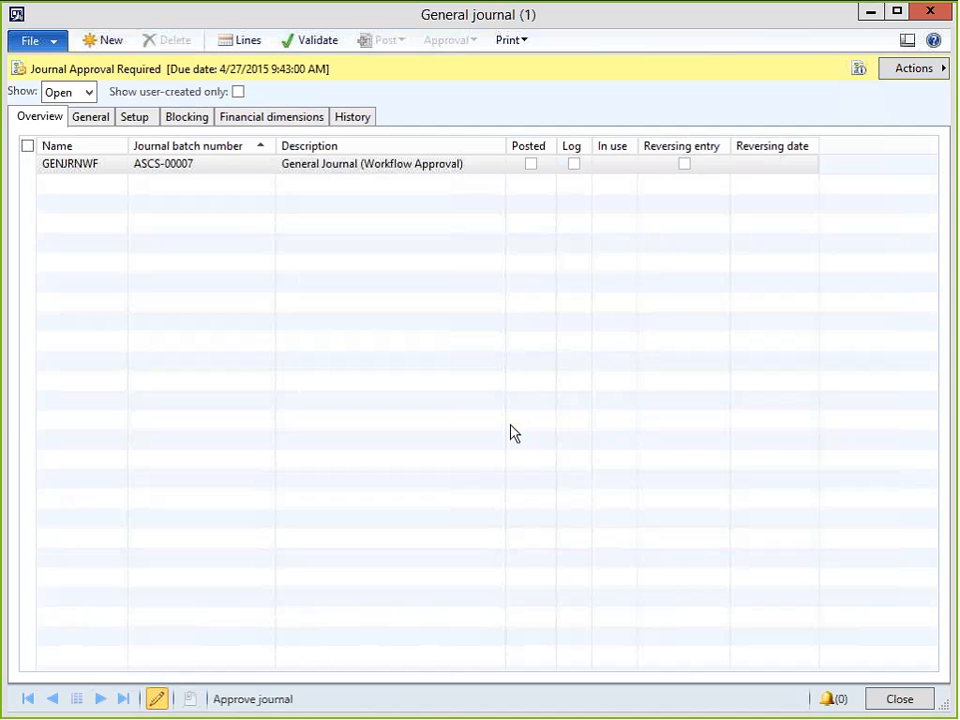
{"action": "key", "text": "alt+Tab"}
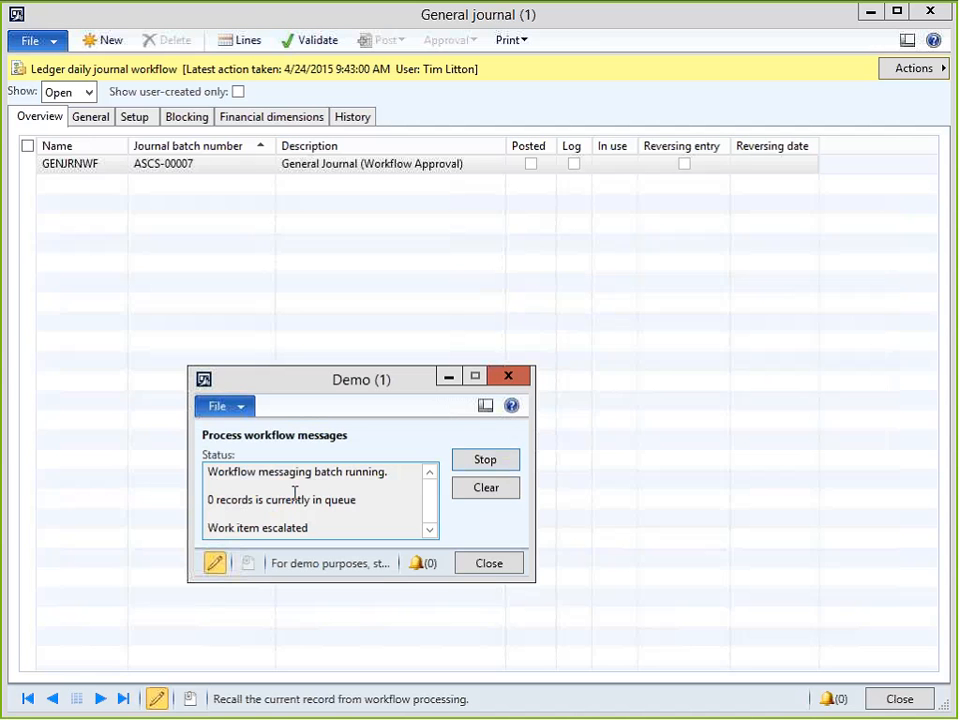
Bring the General journal forward and show its workflow Actions menu.
{"action": "left_click", "coordinate": [510, 23]}
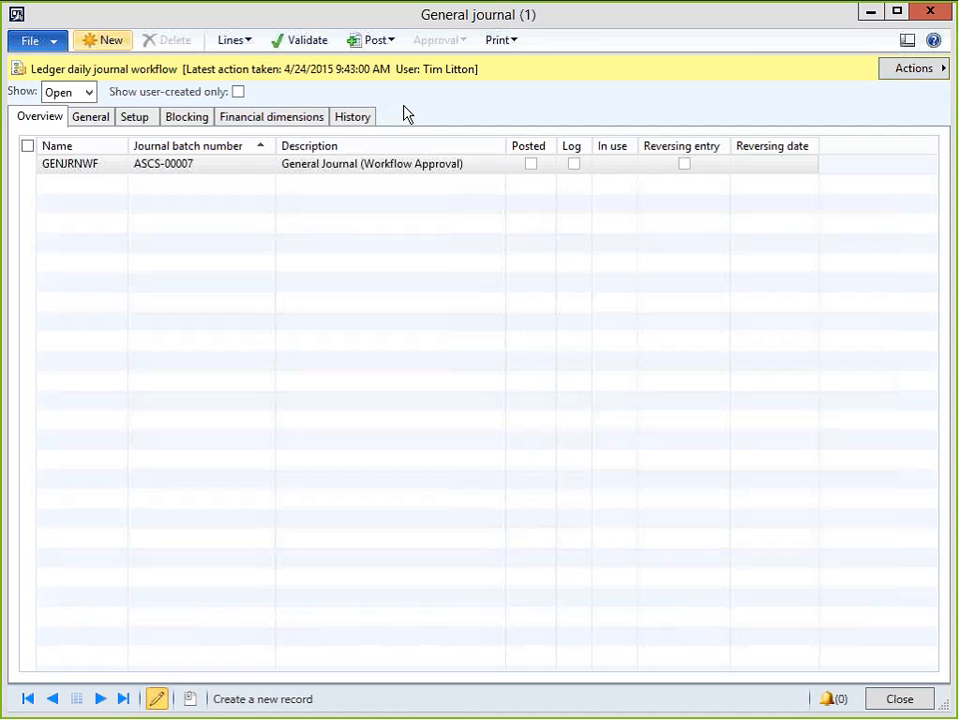
{"action": "left_click", "coordinate": [915, 70]}
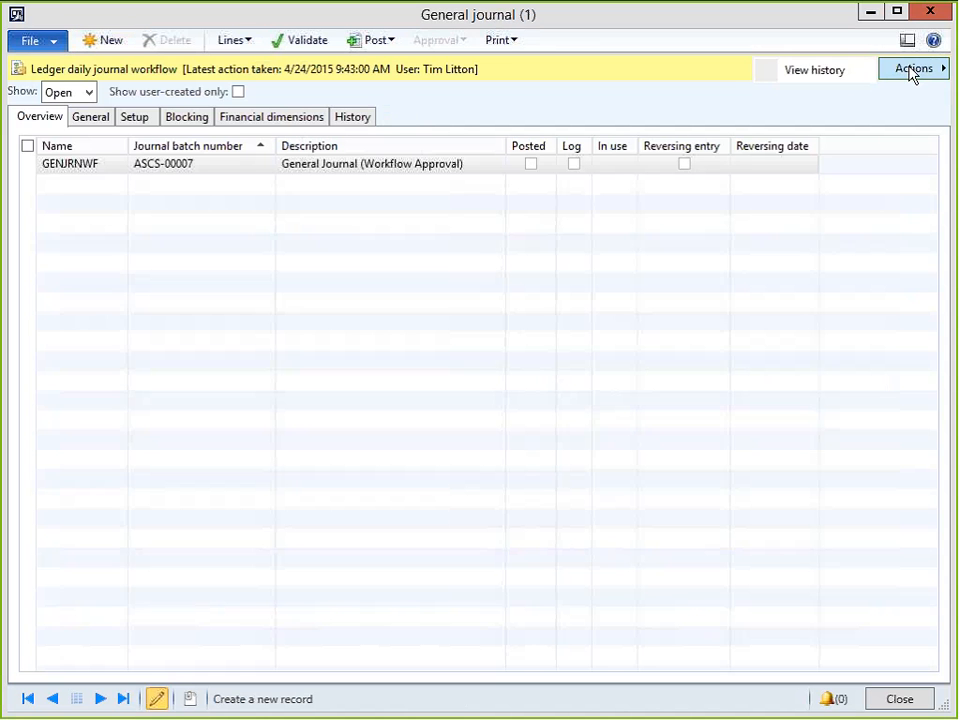
Inspect the approval started, work item approved and completed activities in Tracking details, then close the history.
{"action": "left_click", "coordinate": [849, 77]}
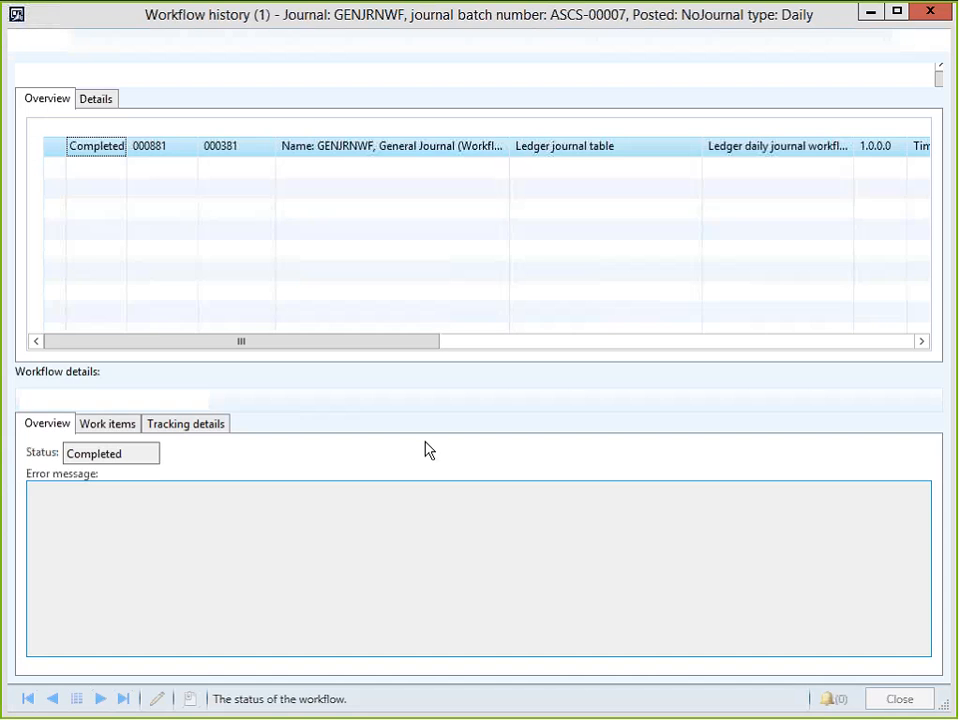
{"action": "left_click", "coordinate": [166, 425]}
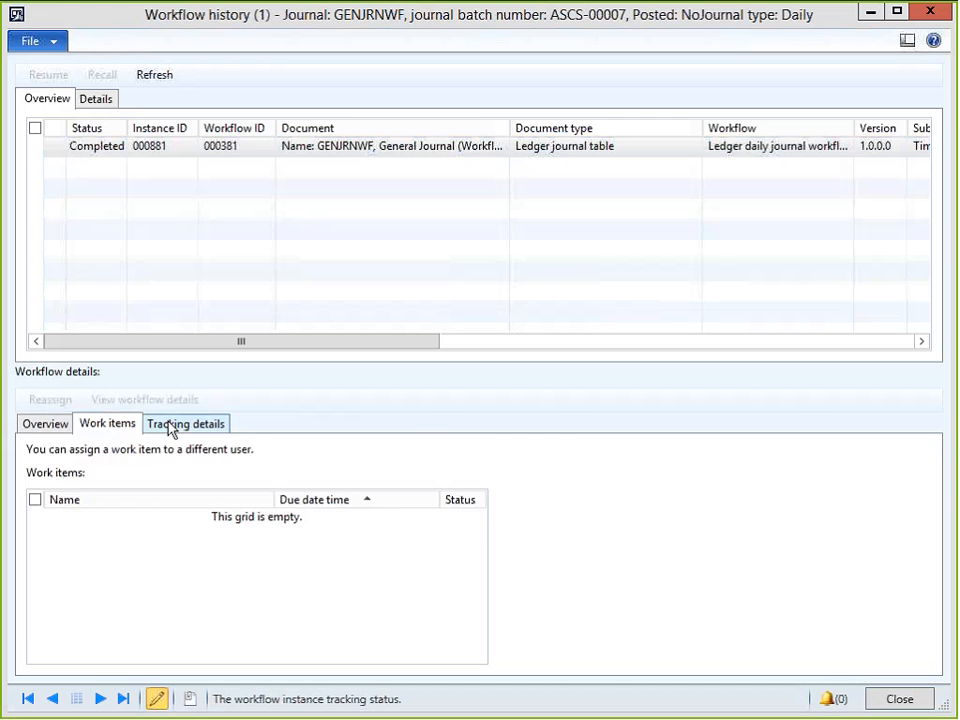
{"action": "left_click", "coordinate": [197, 509]}
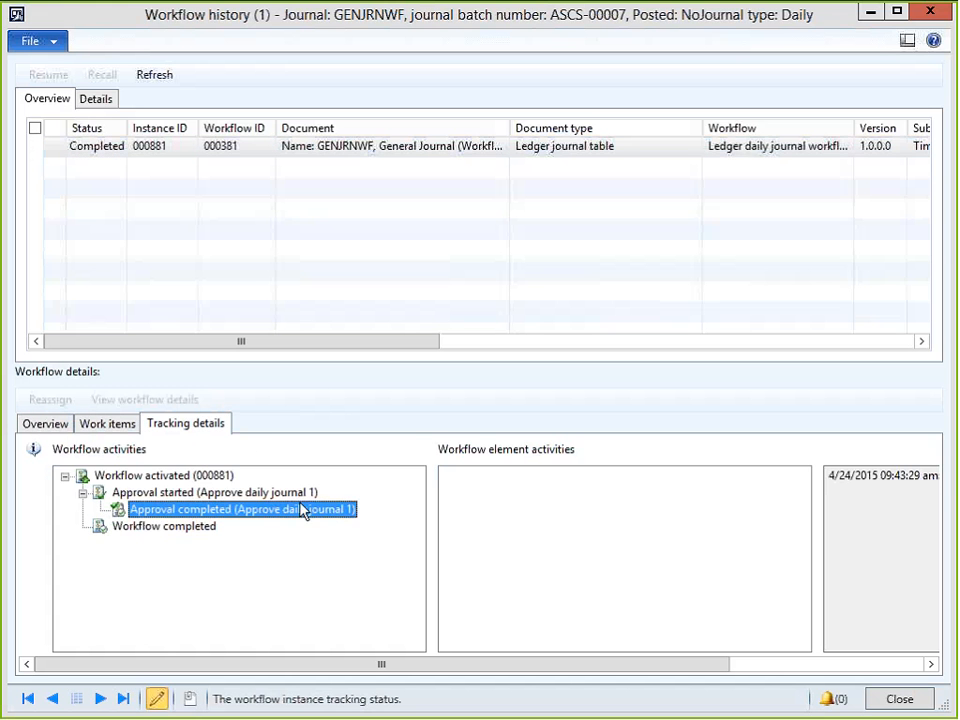
{"action": "left_click", "coordinate": [170, 493]}
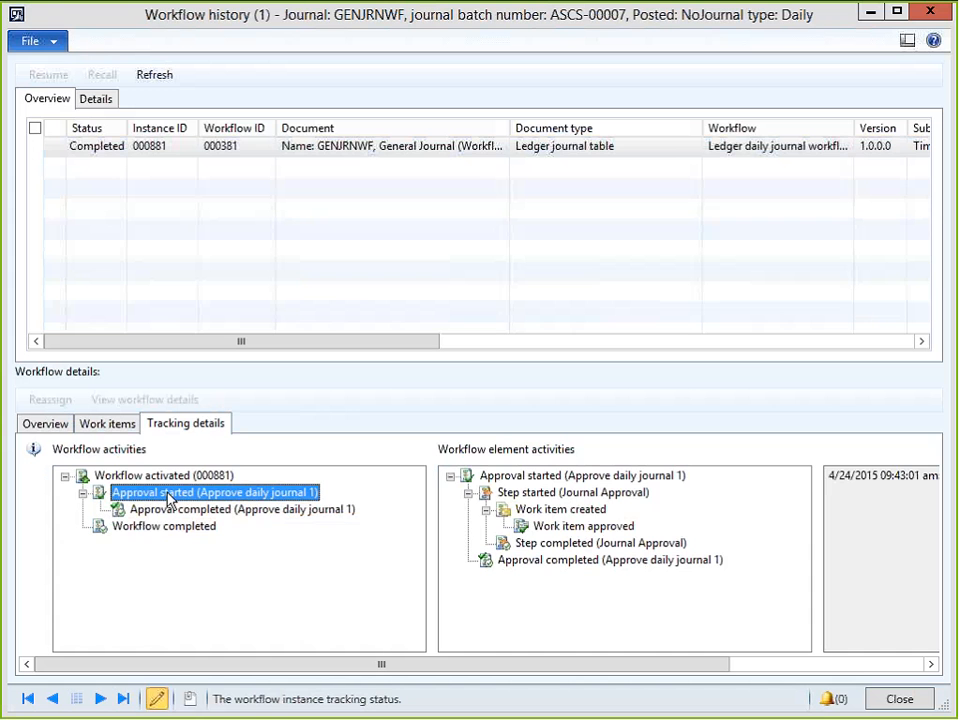
{"action": "left_click", "coordinate": [580, 526]}
{"action": "left_click", "coordinate": [568, 544]}
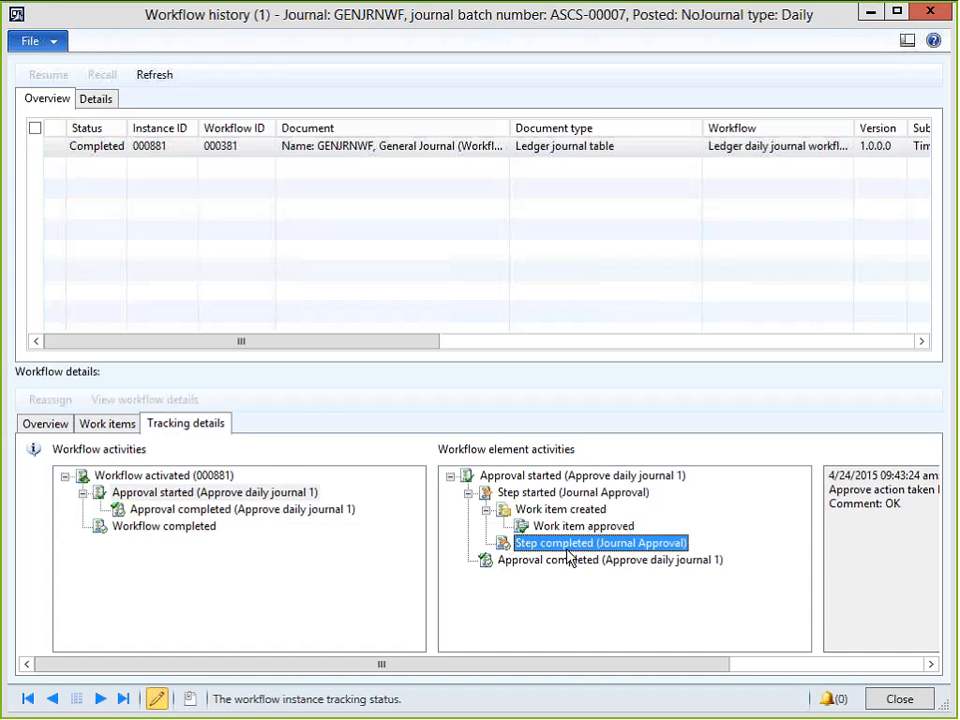
{"action": "left_click", "coordinate": [932, 12]}
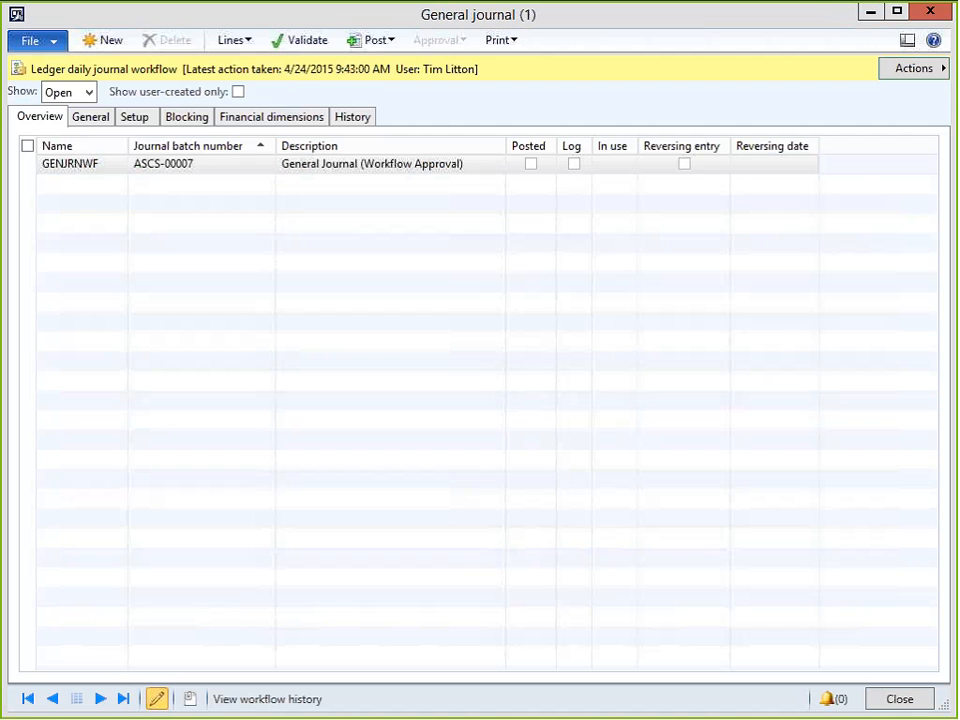
Post batch ASCS-00007, dismiss the Infolog, and close the General journal.
{"action": "left_click", "coordinate": [388, 43]}
{"action": "left_click", "coordinate": [382, 63]}
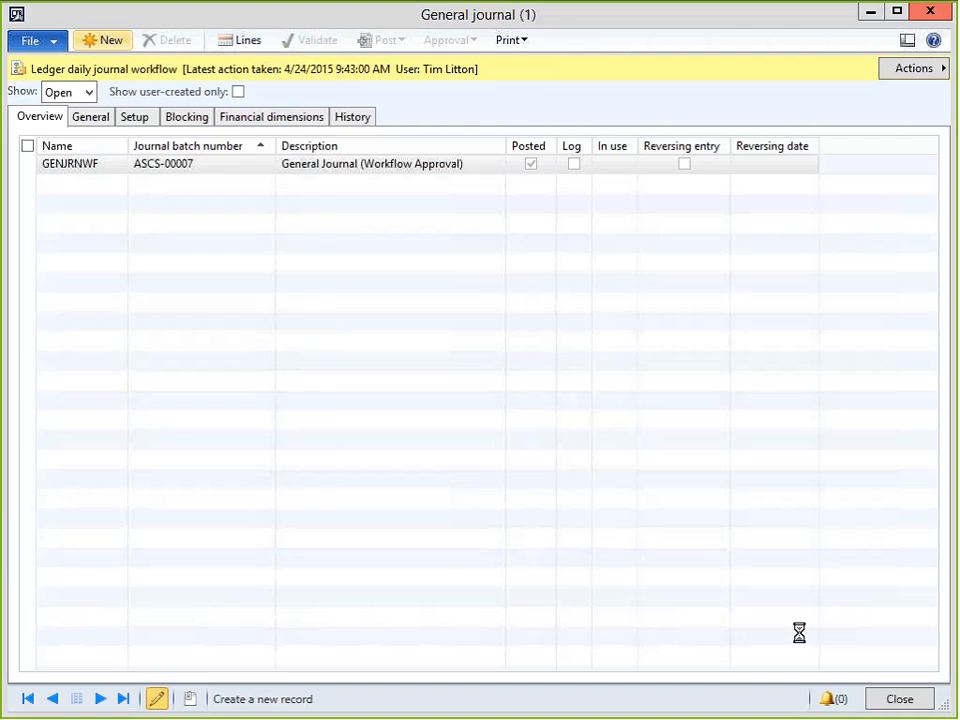
{"action": "left_click", "coordinate": [281, 466]}
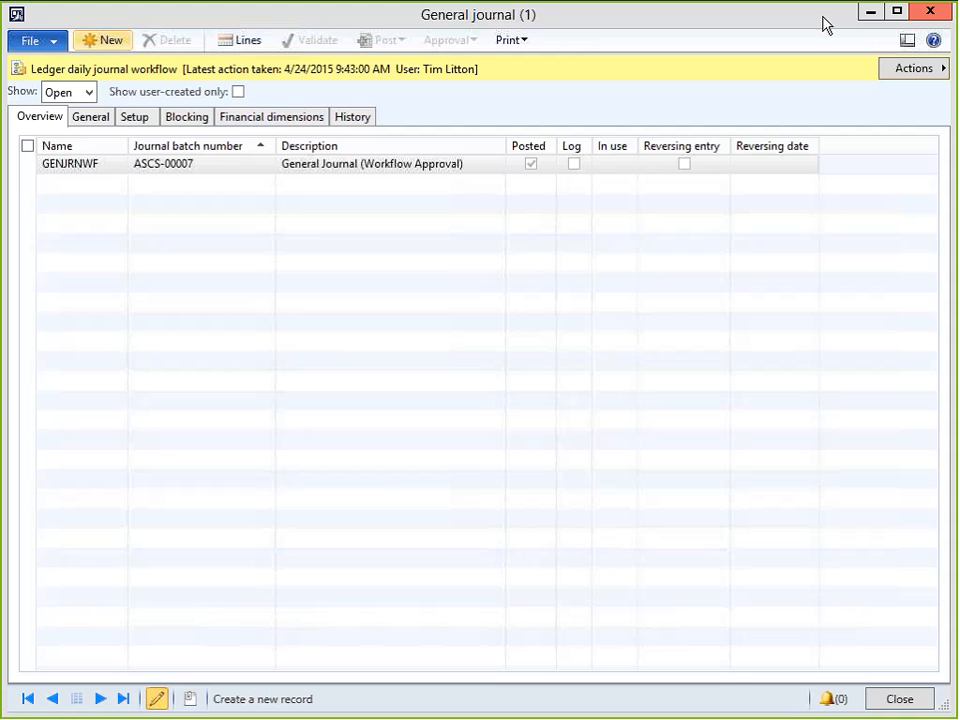
{"action": "left_click", "coordinate": [931, 15]}
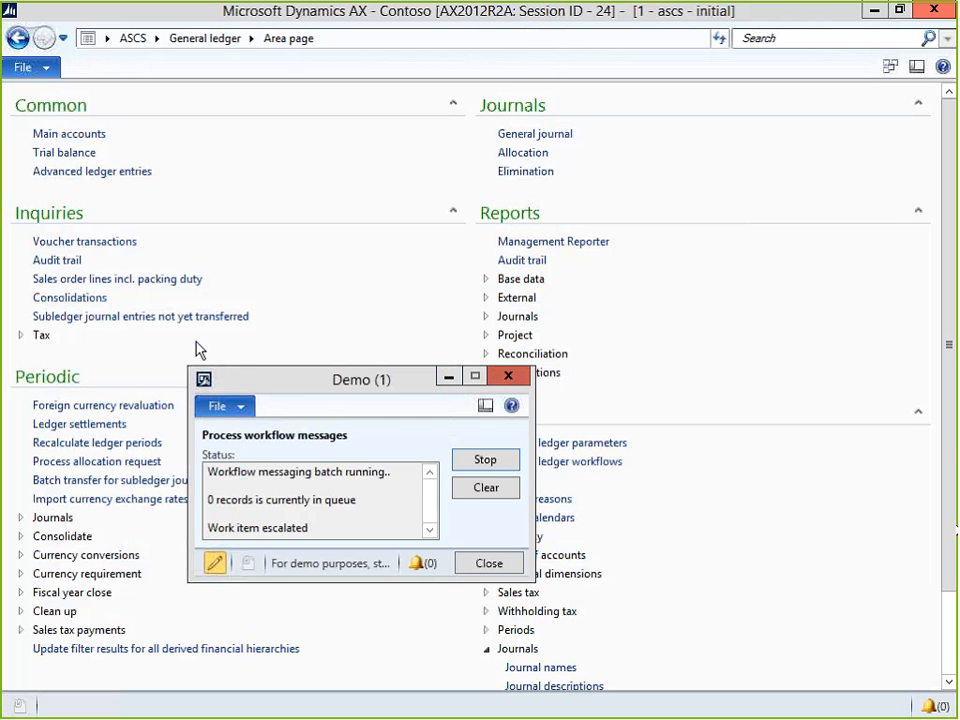
Close the Demo dialog and select the Ledger daily journal workflow in General ledger workflows.
{"action": "left_click", "coordinate": [506, 377]}
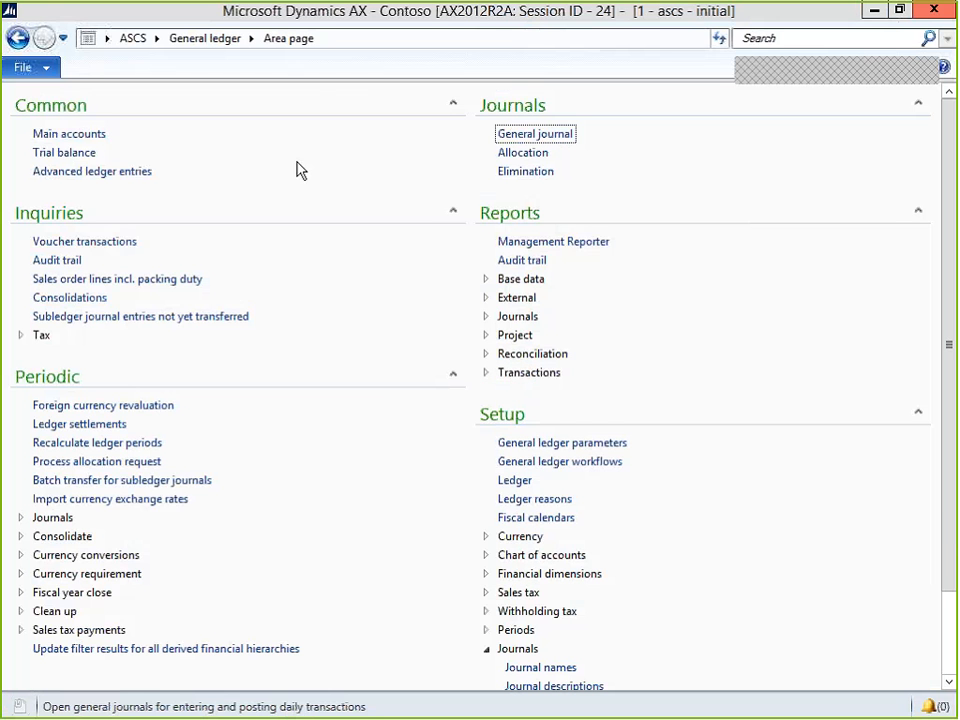
{"action": "left_click", "coordinate": [540, 461]}
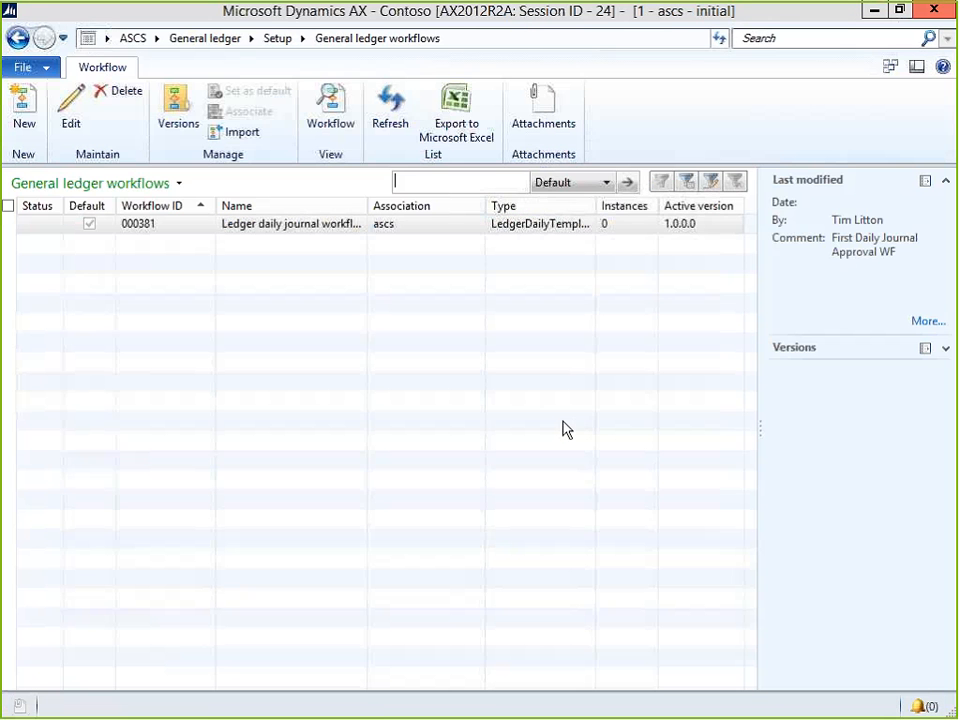
{"action": "left_click", "coordinate": [316, 227]}
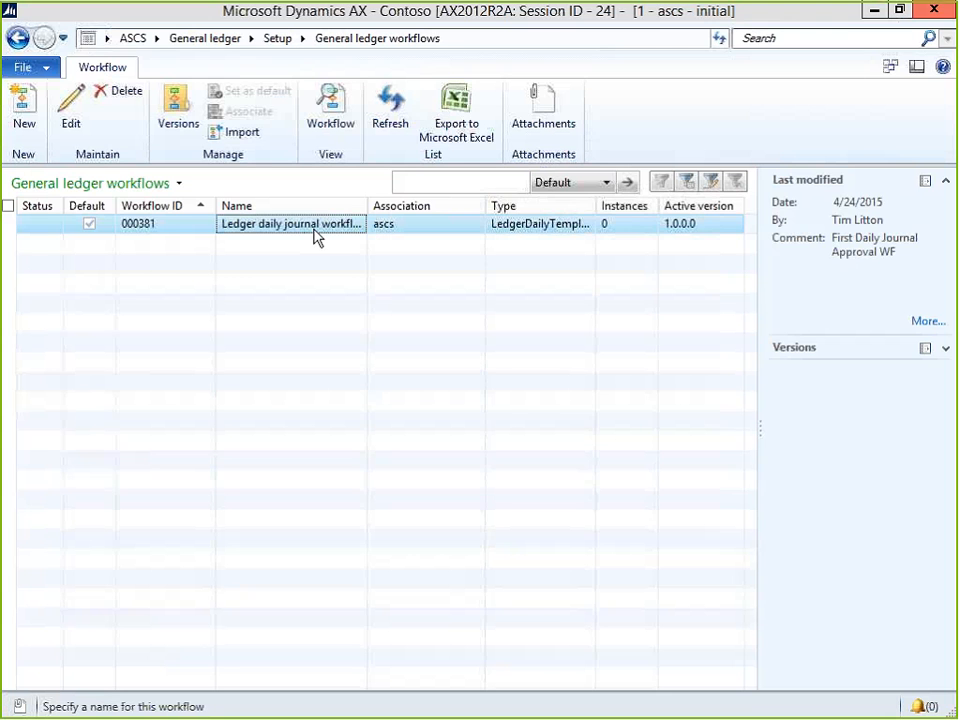
Open the Ledger daily journal workflow in the editor, dismissing the communication error.
{"action": "double_click", "coordinate": [317, 234]}
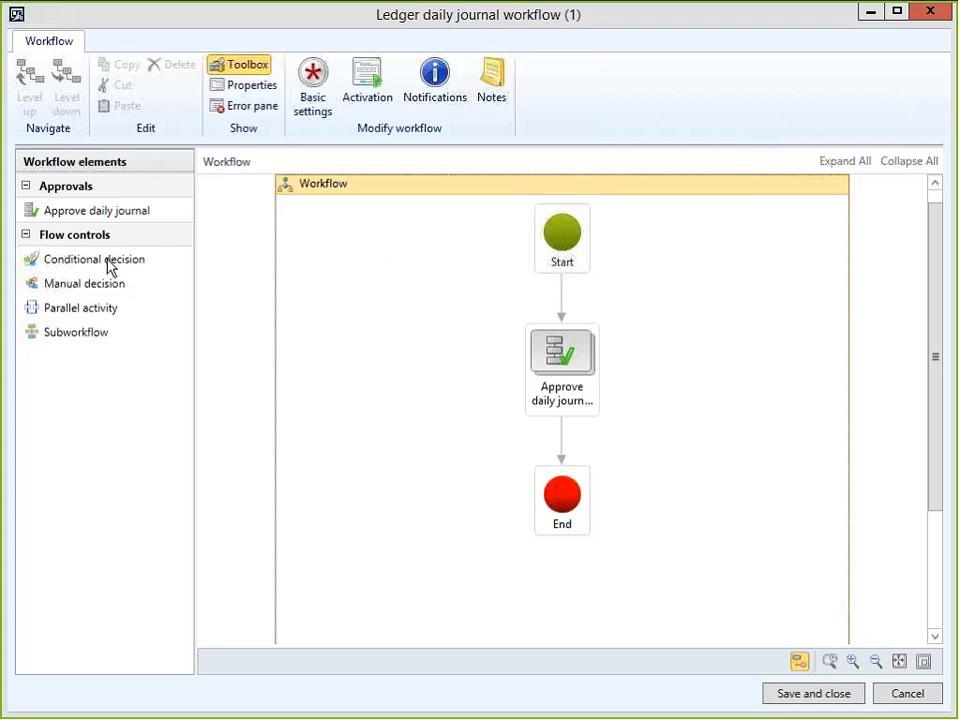
{"action": "left_click", "coordinate": [644, 437]}
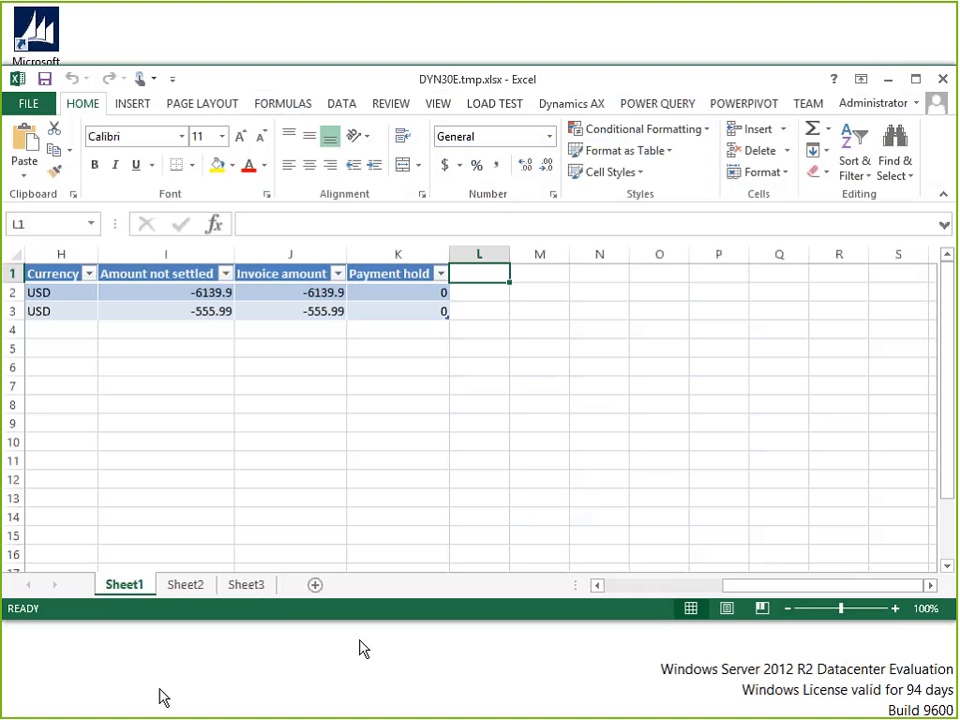
Switch to Excel and close the DYN30E.tmp.xlsx workbook, choosing Don't Save.
{"action": "key", "text": "alt+Tab"}
{"action": "key", "text": "alt+Tab"}
{"action": "key", "text": "alt+Tab"}
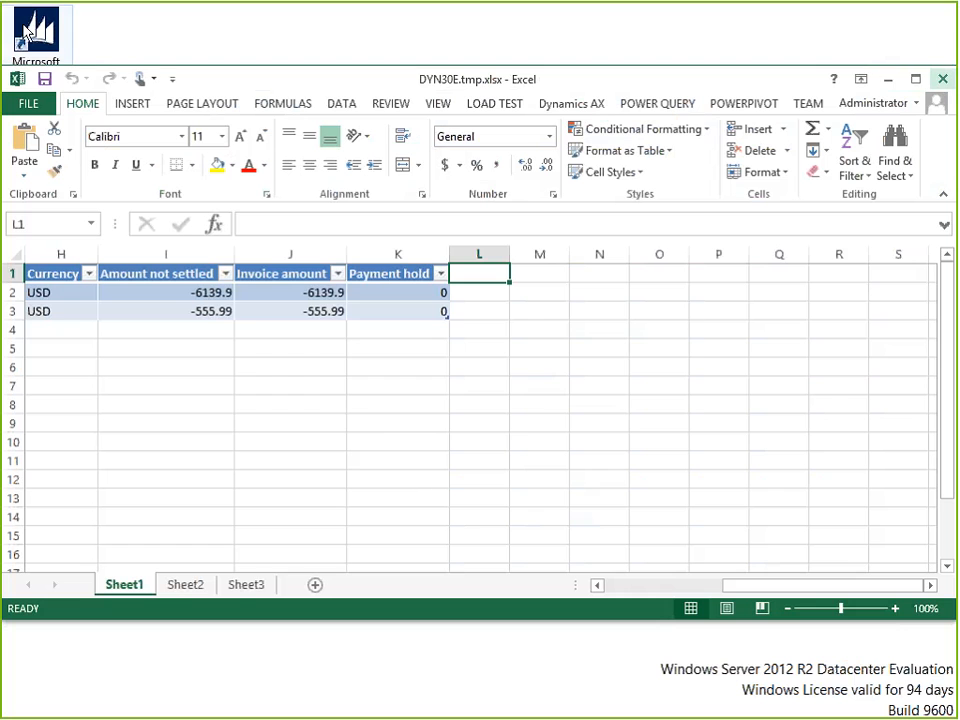
{"action": "left_click", "coordinate": [478, 404]}
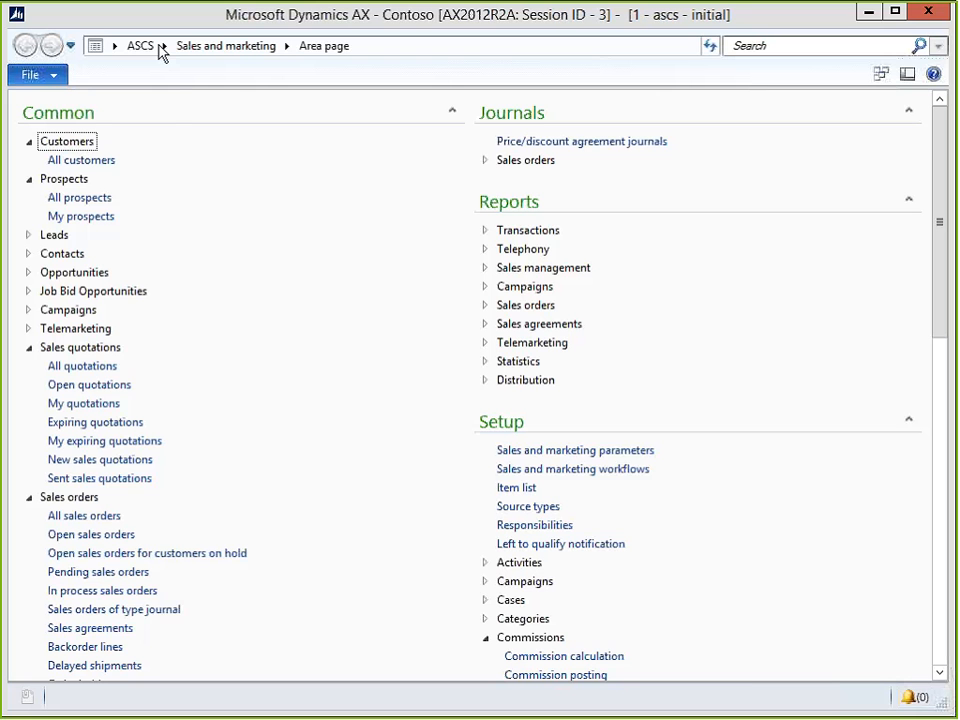
Go to the General ledger area page, then view the File > Tools submenu and close it.
{"action": "left_click", "coordinate": [163, 47]}
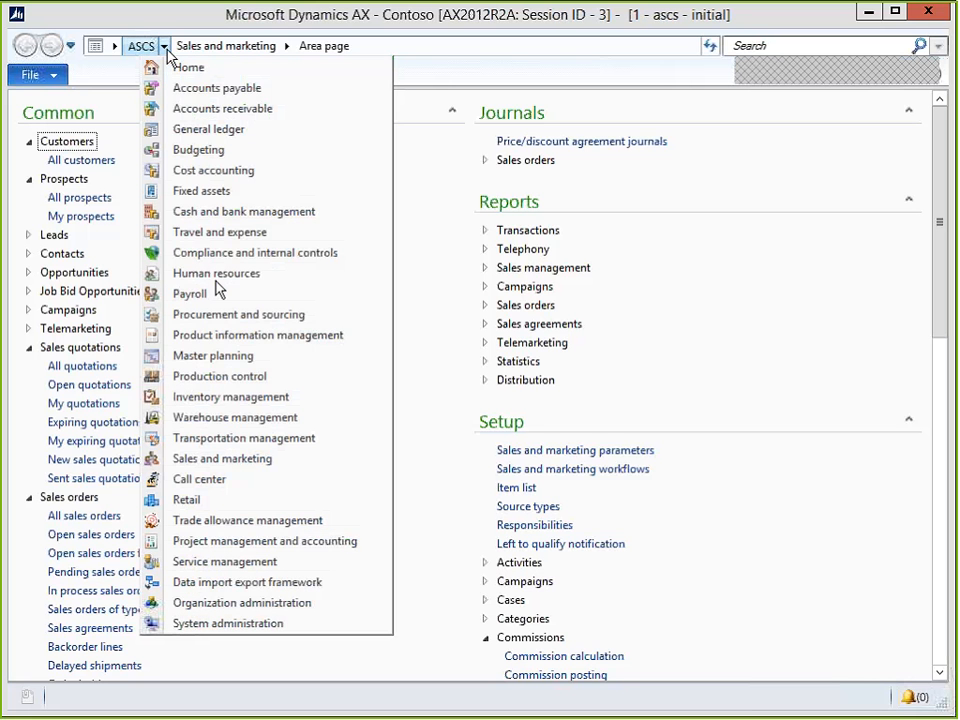
{"action": "left_click", "coordinate": [227, 134]}
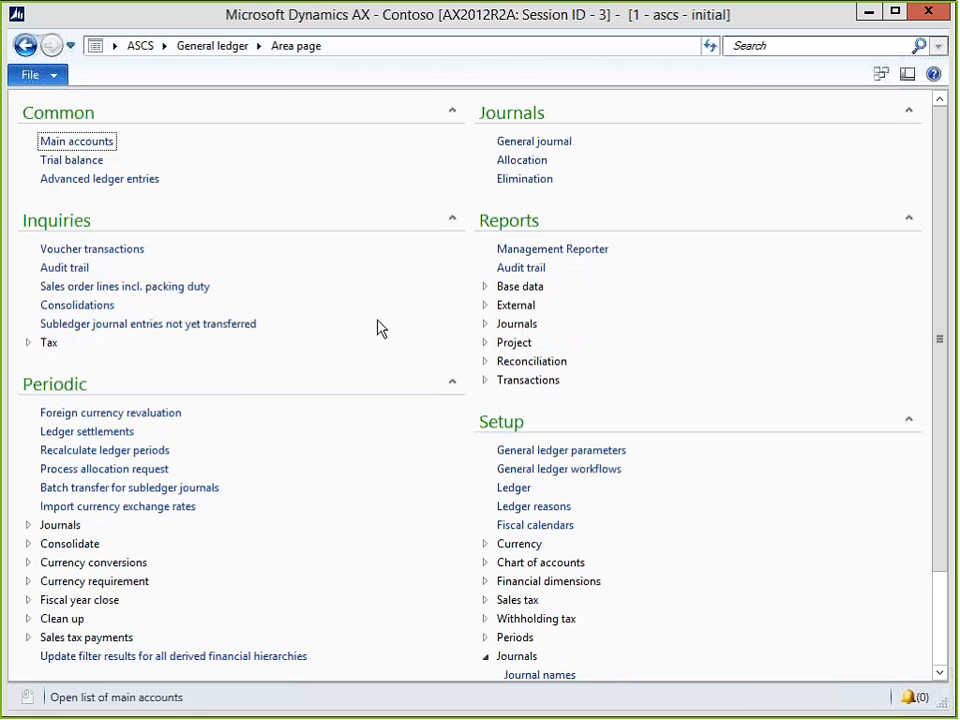
{"action": "left_click", "coordinate": [53, 78]}
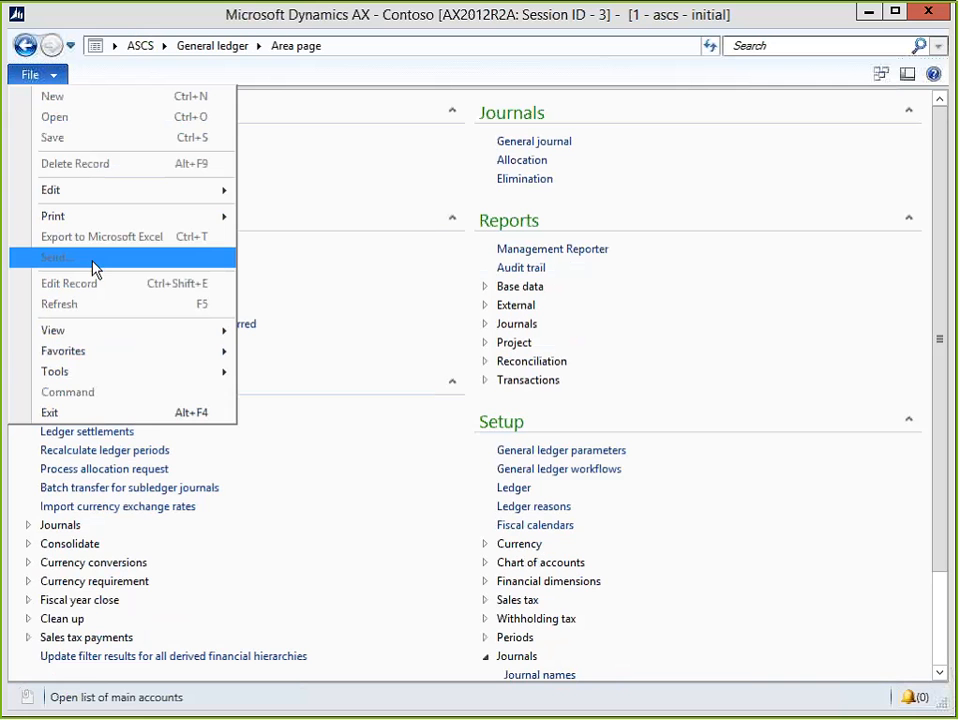
{"action": "left_click", "coordinate": [58, 372]}
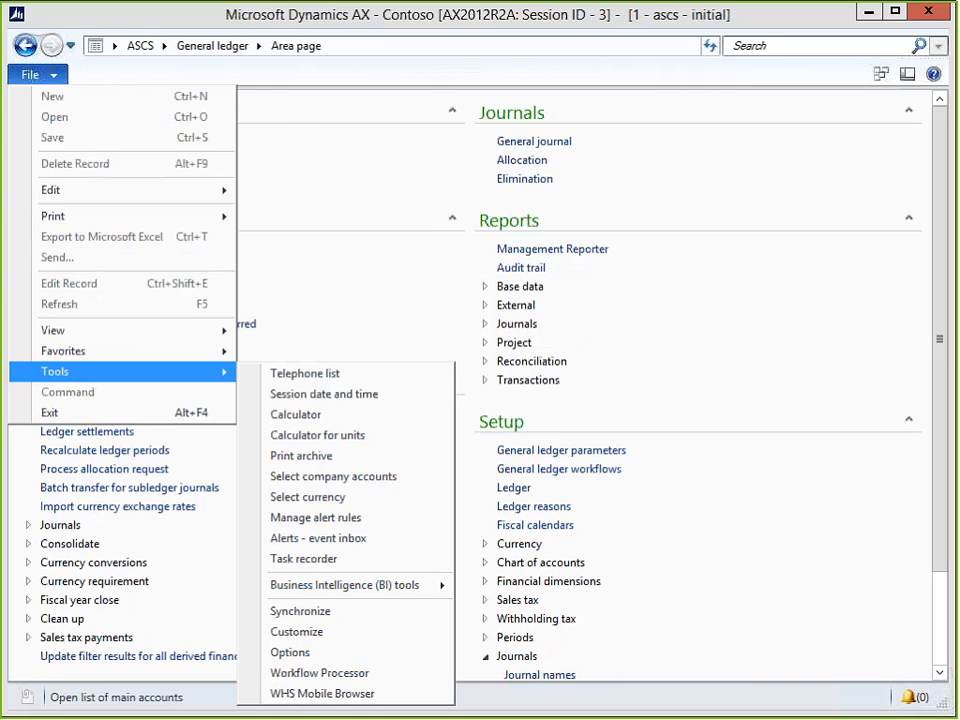
{"action": "left_click", "coordinate": [362, 43]}
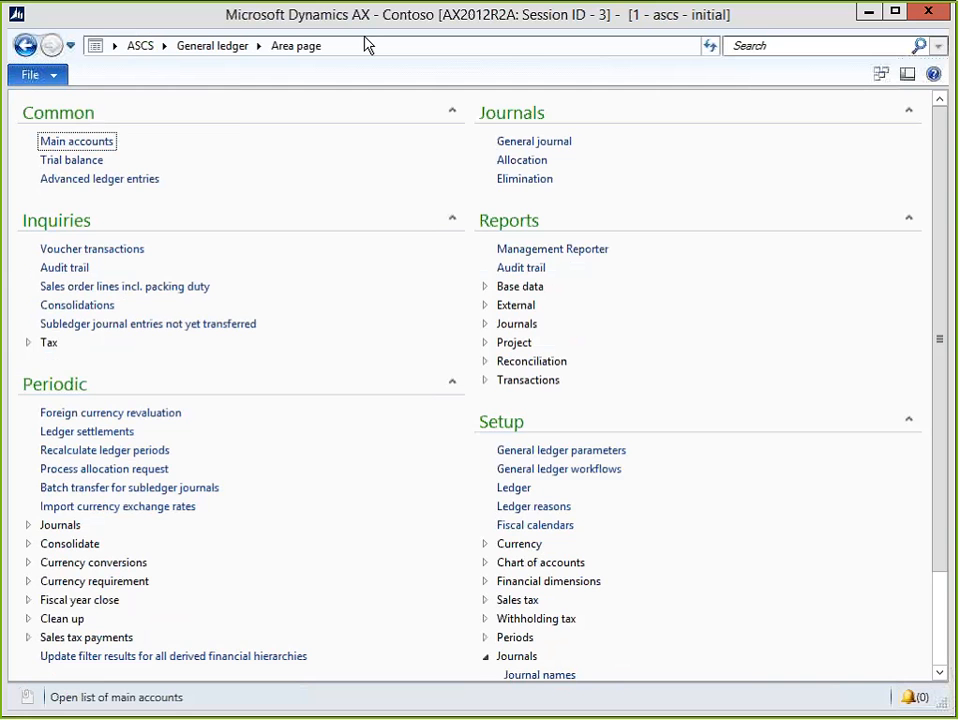
Open the AOT, expand Menus > GlobalToolsMenu, and show the Workflow Processor item's properties.
{"action": "key", "text": "ctrl+d"}
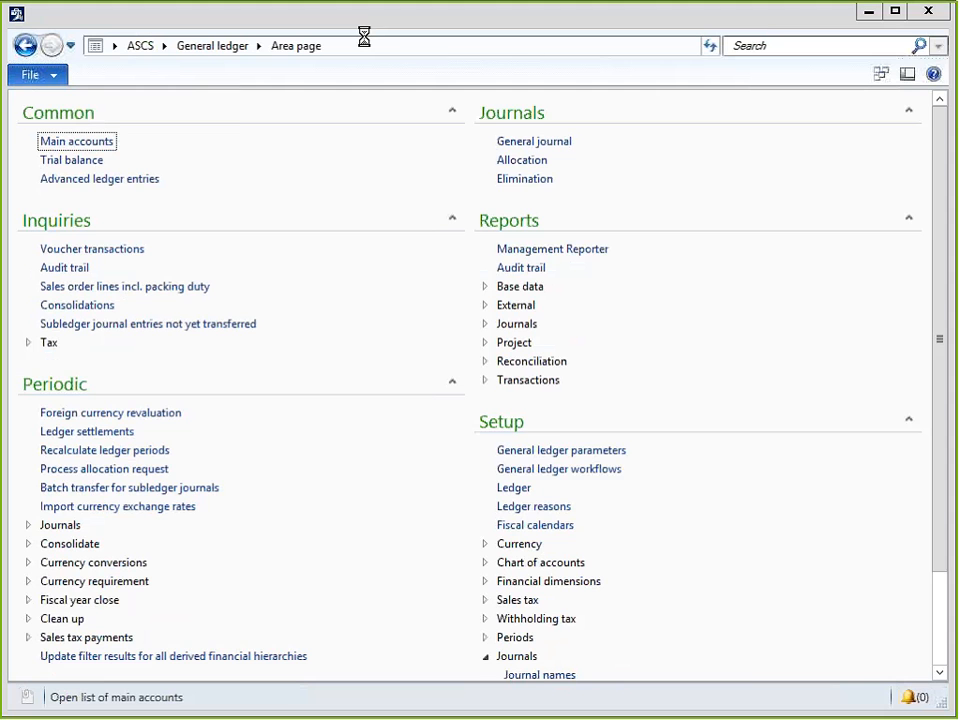
{"action": "key", "text": "Down"}
{"action": "key", "text": "Down"}
{"action": "key", "text": "Down"}
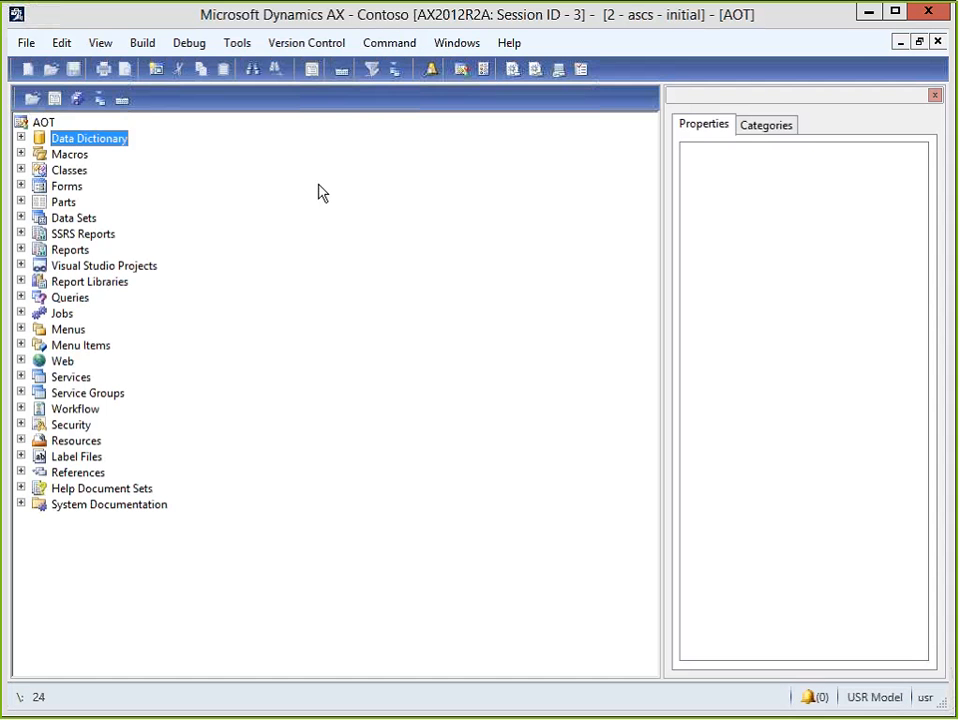
{"action": "key", "text": "Down"}
{"action": "key", "text": "Down"}
{"action": "key", "text": "Down"}
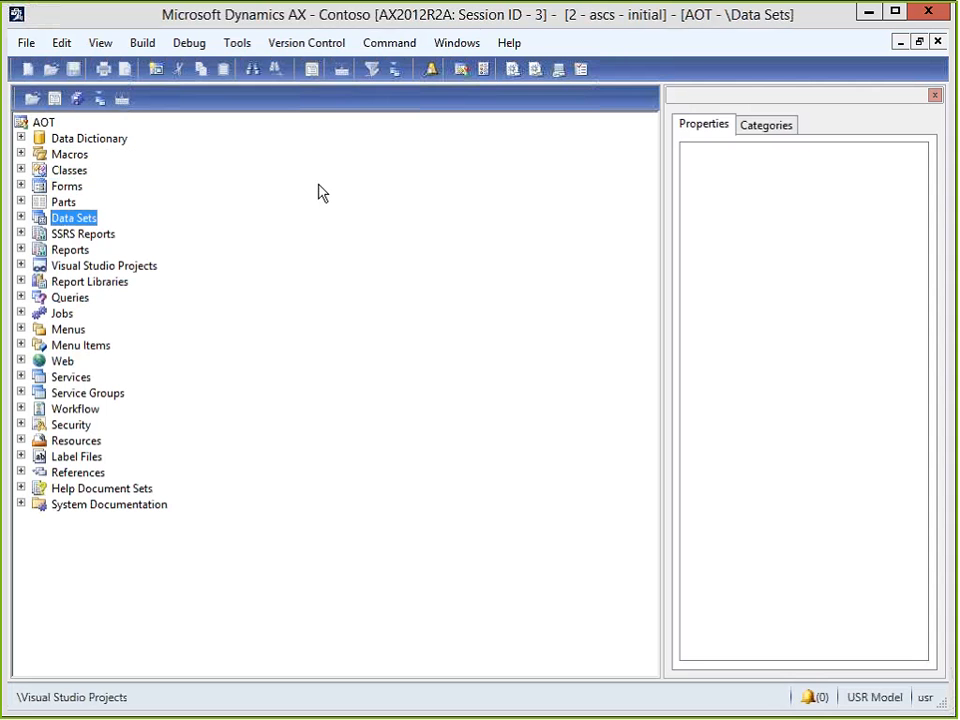
{"action": "key", "text": "Down"}
{"action": "key", "text": "Down"}
{"action": "key", "text": "Down"}
{"action": "key", "text": "Down"}
{"action": "key", "text": "Down"}
{"action": "key", "text": "Down"}
{"action": "key", "text": "Down"}
{"action": "key", "text": "Right"}
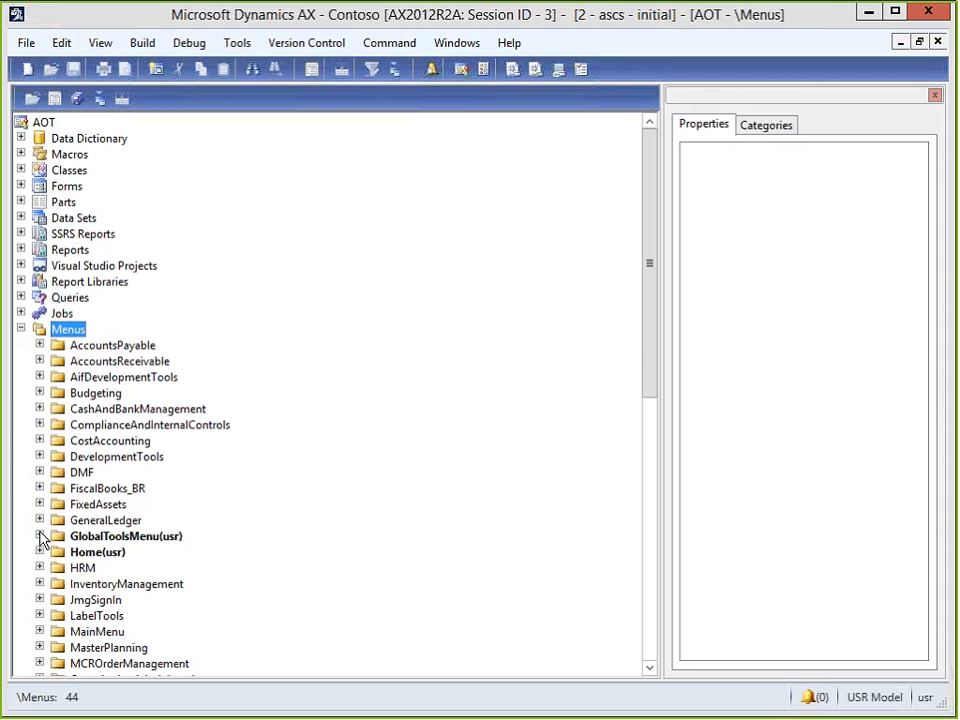
{"action": "double_click", "coordinate": [99, 542]}
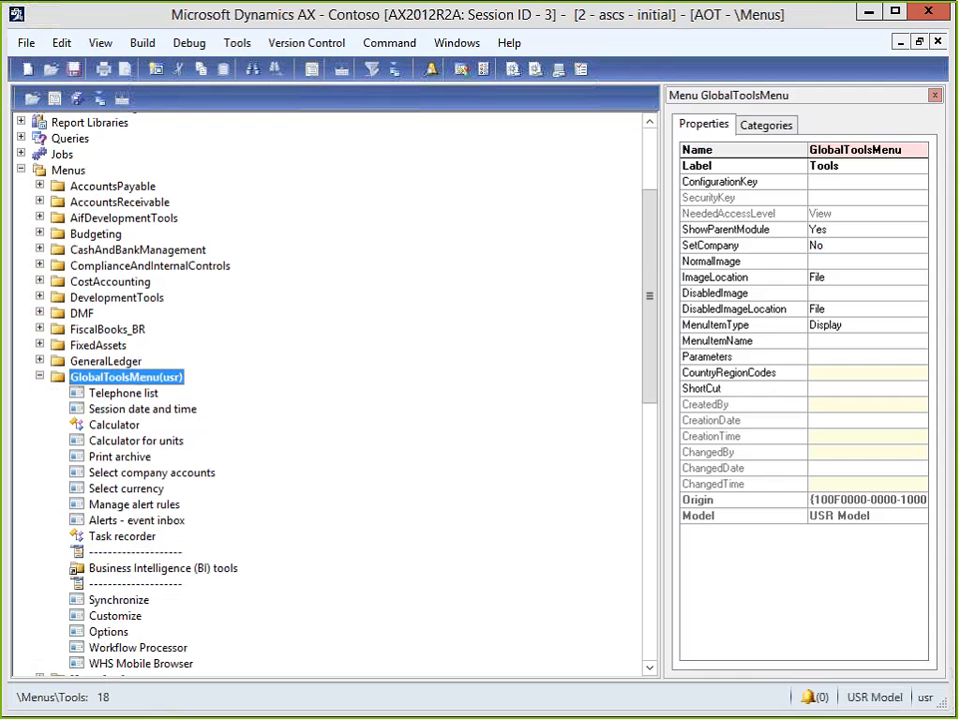
{"action": "left_click", "coordinate": [135, 650]}
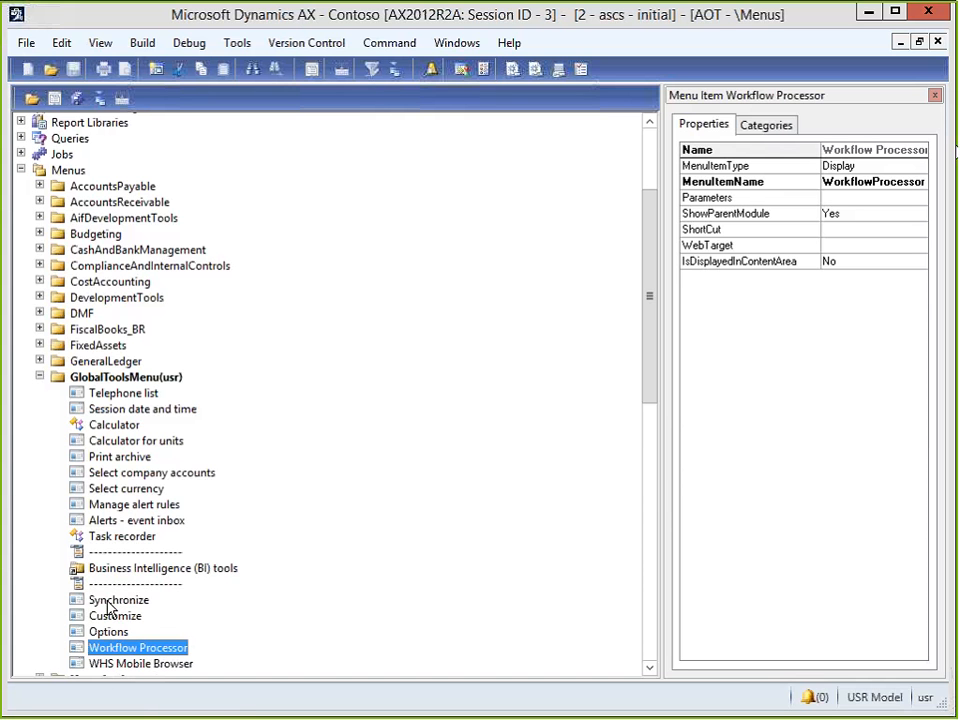
Select WHS Mobile Browser under GlobalToolsMenu to show its properties.
{"action": "left_click", "coordinate": [127, 665]}
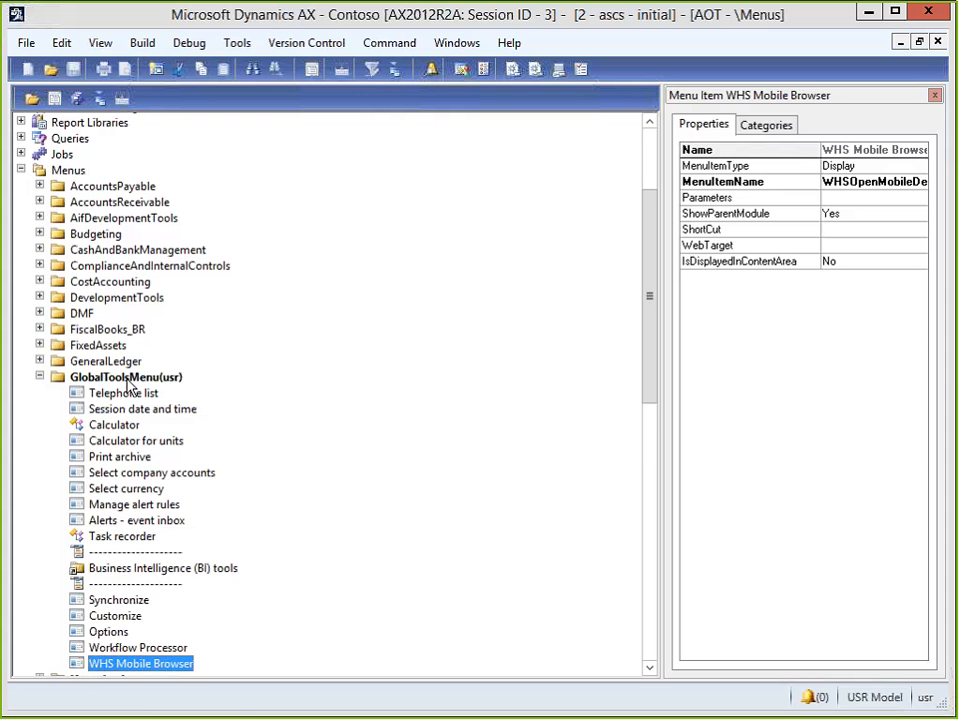
{"action": "left_click", "coordinate": [40, 377]}
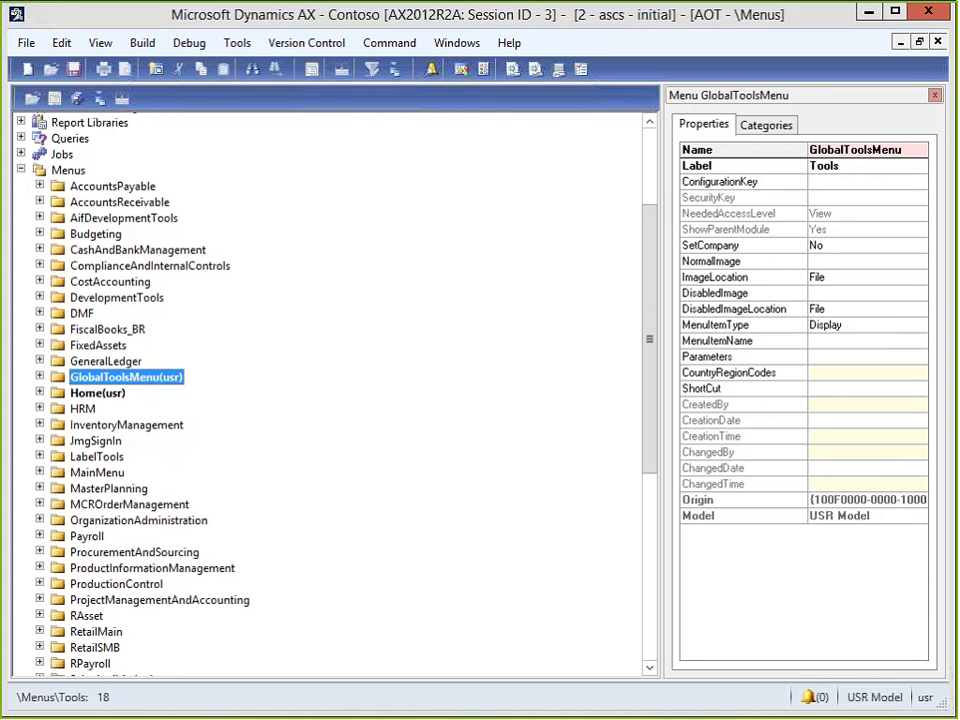
{"action": "scroll", "coordinate": [358, 578], "scroll_direction": "down", "scroll_amount": 1}
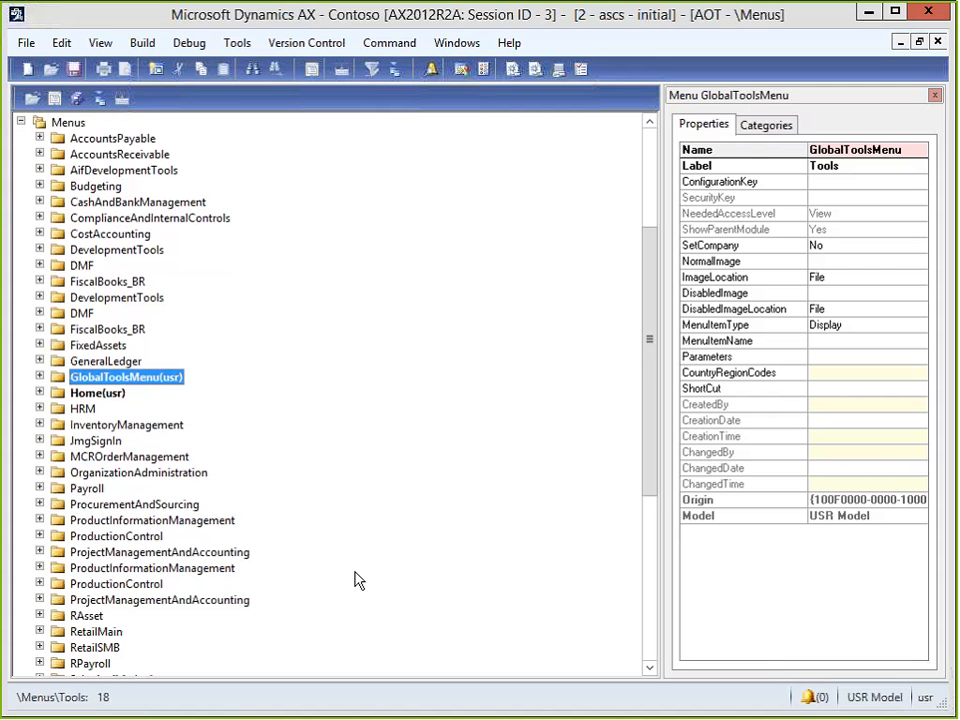
{"action": "scroll", "coordinate": [362, 580], "scroll_direction": "down", "scroll_amount": 2}
{"action": "scroll", "coordinate": [375, 575], "scroll_direction": "down", "scroll_amount": 1}
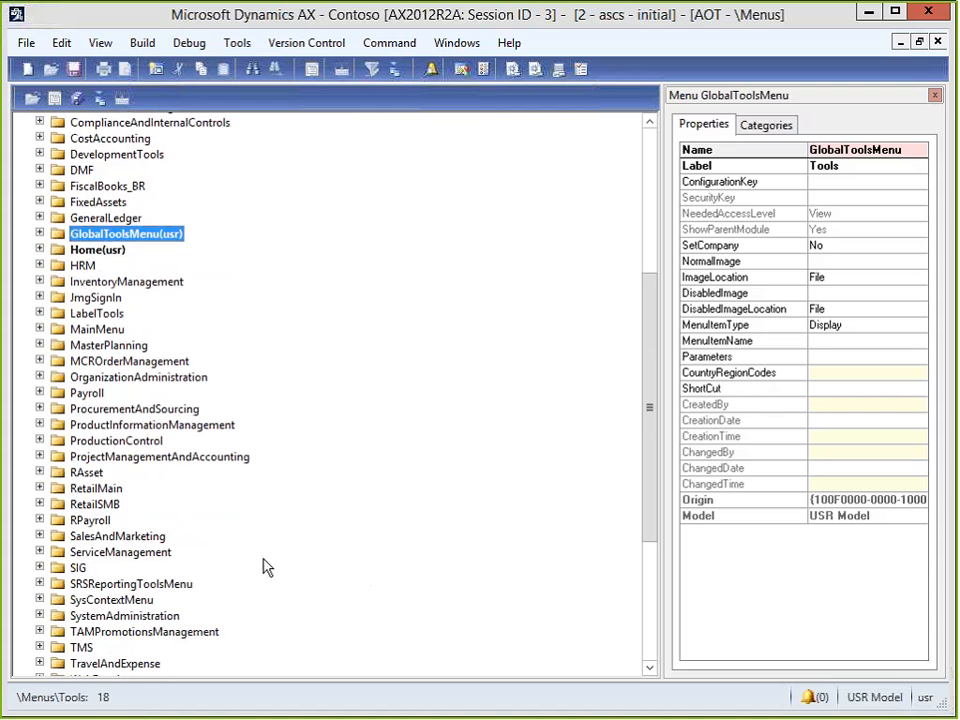
{"action": "scroll", "coordinate": [285, 594], "scroll_direction": "down", "scroll_amount": 1}
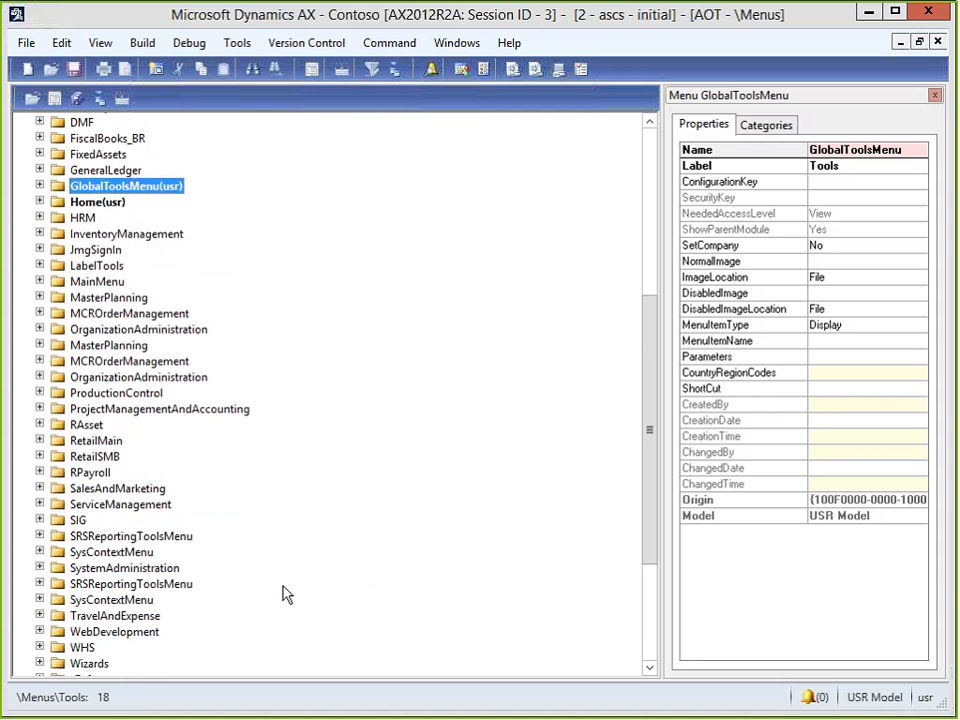
{"action": "scroll", "coordinate": [288, 592], "scroll_direction": "up", "scroll_amount": 2}
{"action": "scroll", "coordinate": [290, 589], "scroll_direction": "up", "scroll_amount": 2}
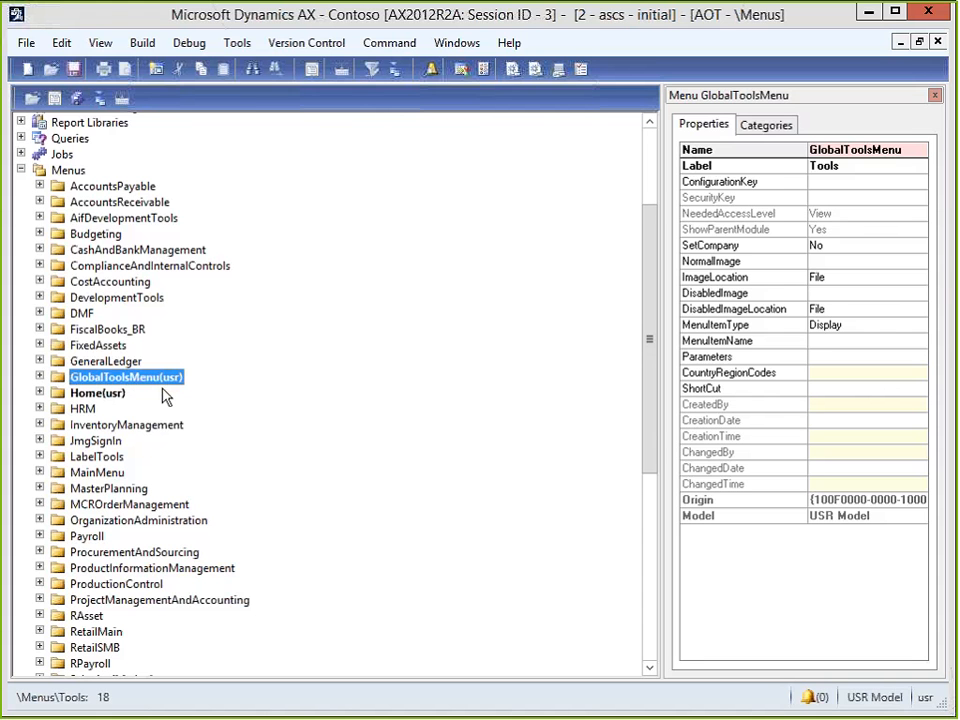
{"action": "key", "text": "alt+space"}
Minimize the AOT and open workflow 000381 from General ledger workflows in the workflow editor.
{"action": "left_click", "coordinate": [869, 14]}
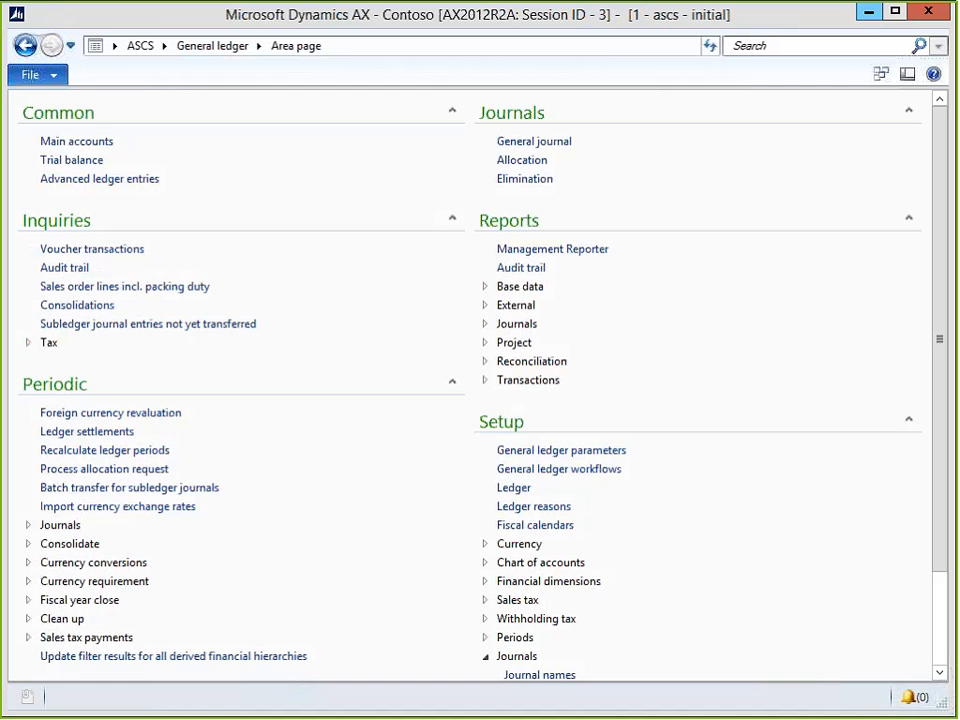
{"action": "left_click", "coordinate": [615, 469]}
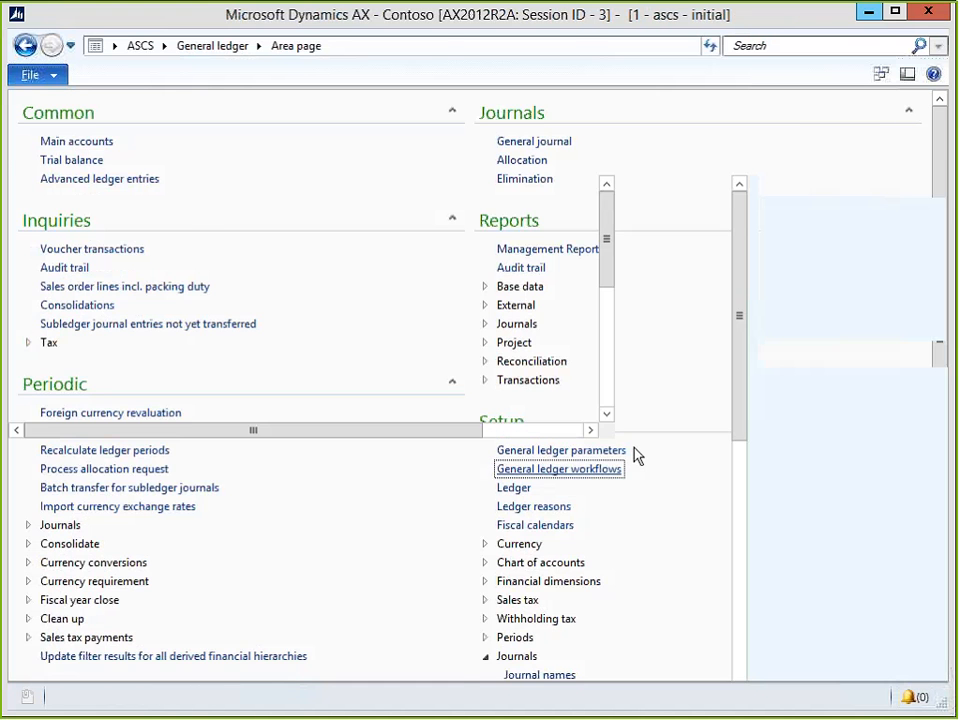
{"action": "left_click", "coordinate": [229, 234]}
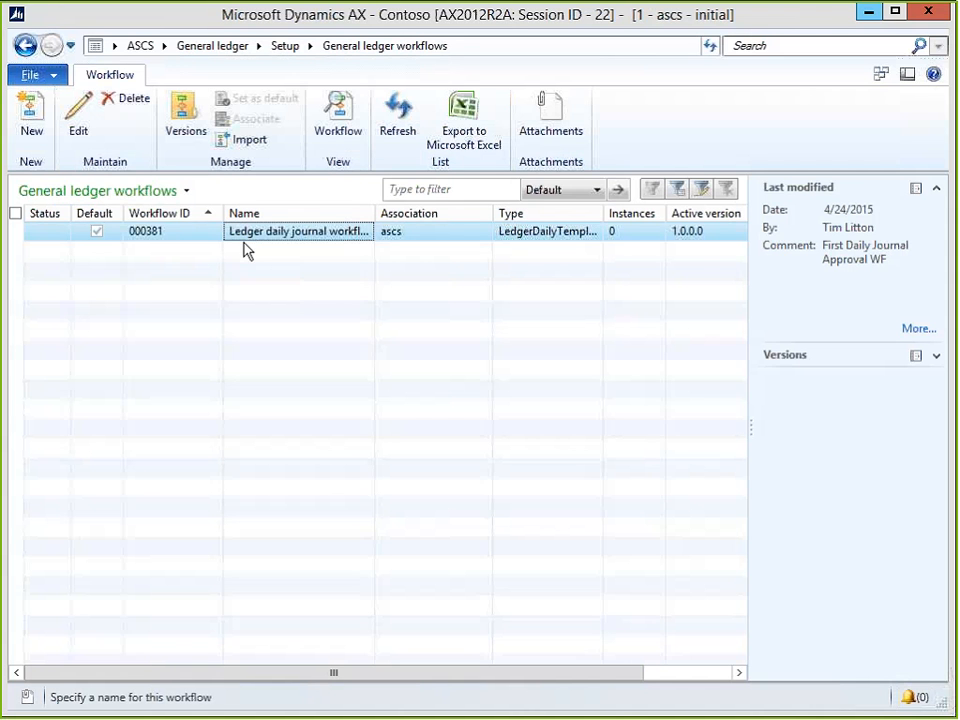
{"action": "double_click", "coordinate": [243, 238]}
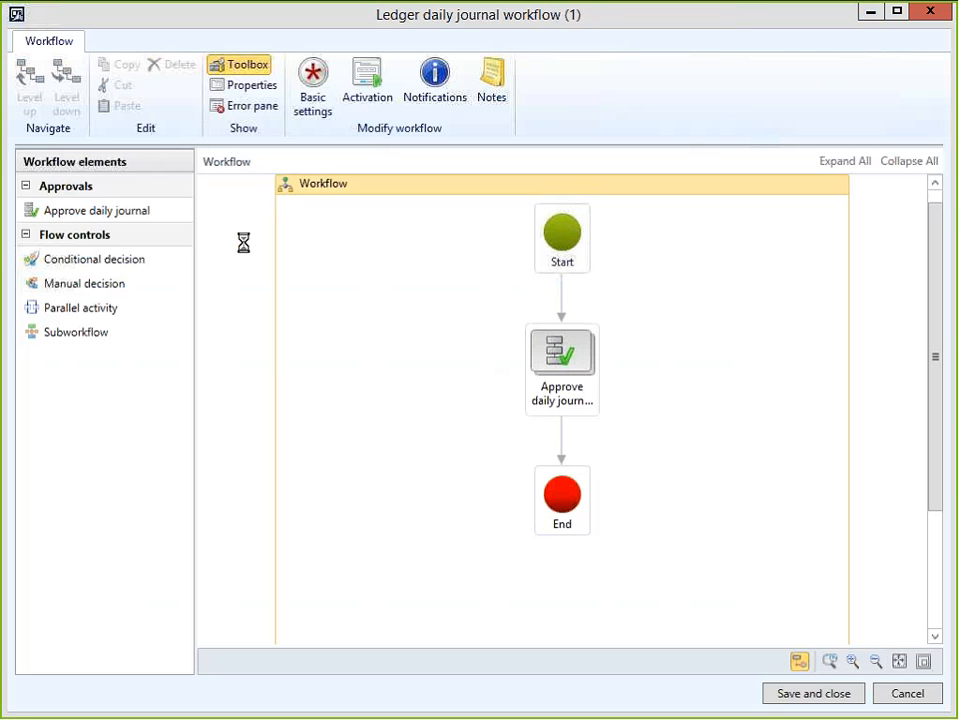
Move End and Approve daily journal down, and place a Conditional decision just below Start.
{"action": "left_click_drag", "start_coordinate": [568, 495], "coordinate": [572, 592]}
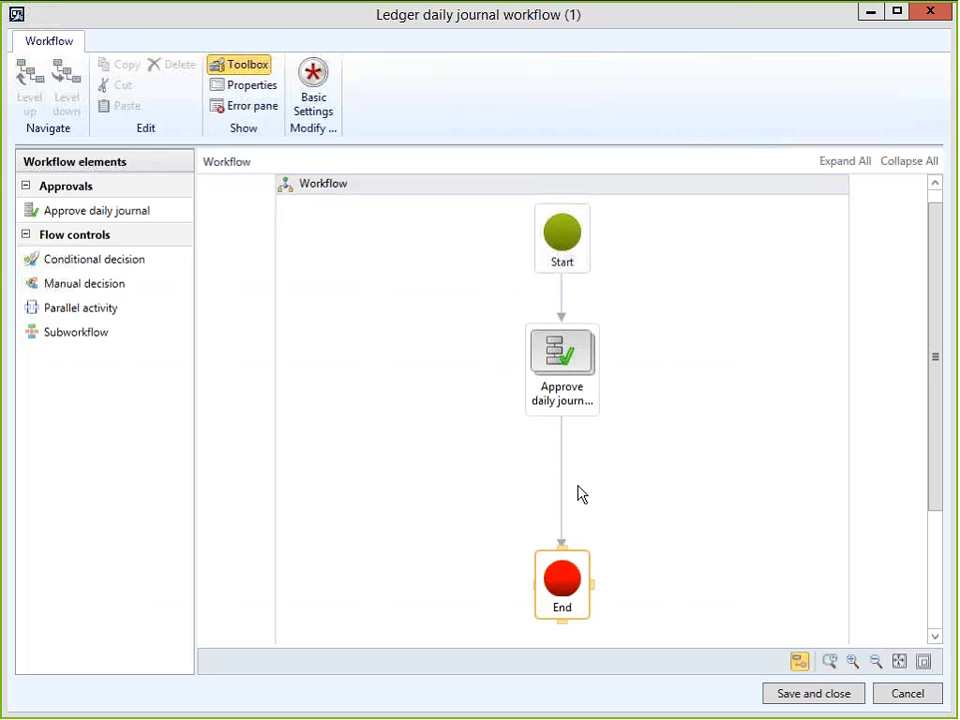
{"action": "left_click", "coordinate": [562, 370]}
{"action": "left_click_drag", "start_coordinate": [562, 370], "coordinate": [440, 432]}
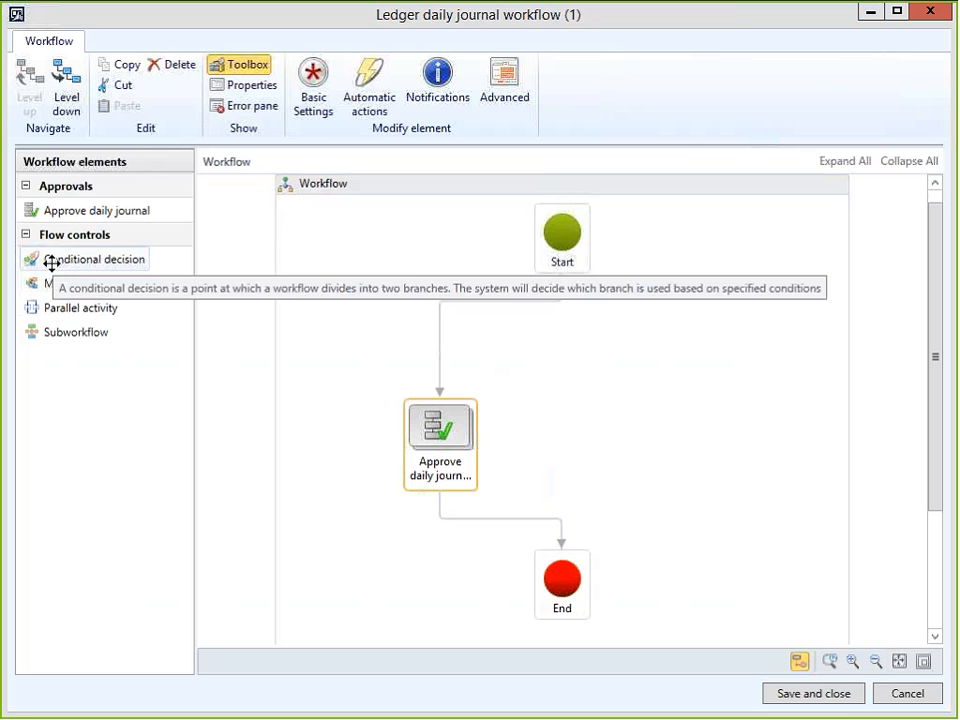
{"action": "left_click_drag", "start_coordinate": [51, 264], "coordinate": [557, 360]}
{"action": "left_click", "coordinate": [576, 323]}
Connect Start to the decision, its True branch to the approval step and False branch to End.
{"action": "left_click", "coordinate": [531, 239]}
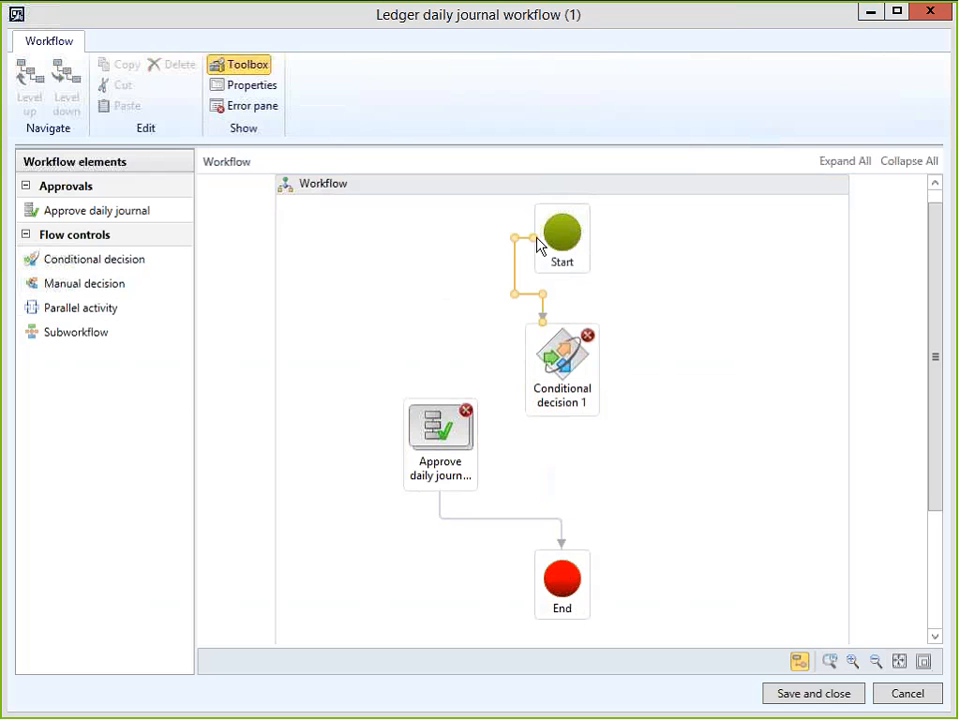
{"action": "left_click_drag", "start_coordinate": [535, 238], "coordinate": [562, 277]}
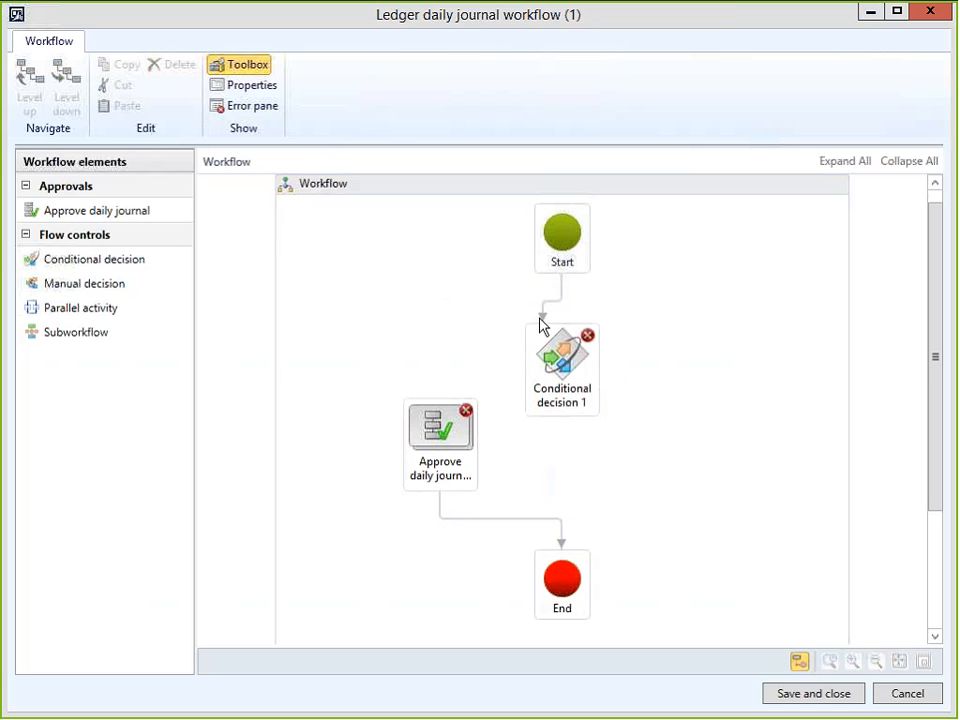
{"action": "left_click_drag", "start_coordinate": [543, 319], "coordinate": [563, 328]}
{"action": "left_click", "coordinate": [543, 317]}
{"action": "mouse_move", "coordinate": [549, 387]}
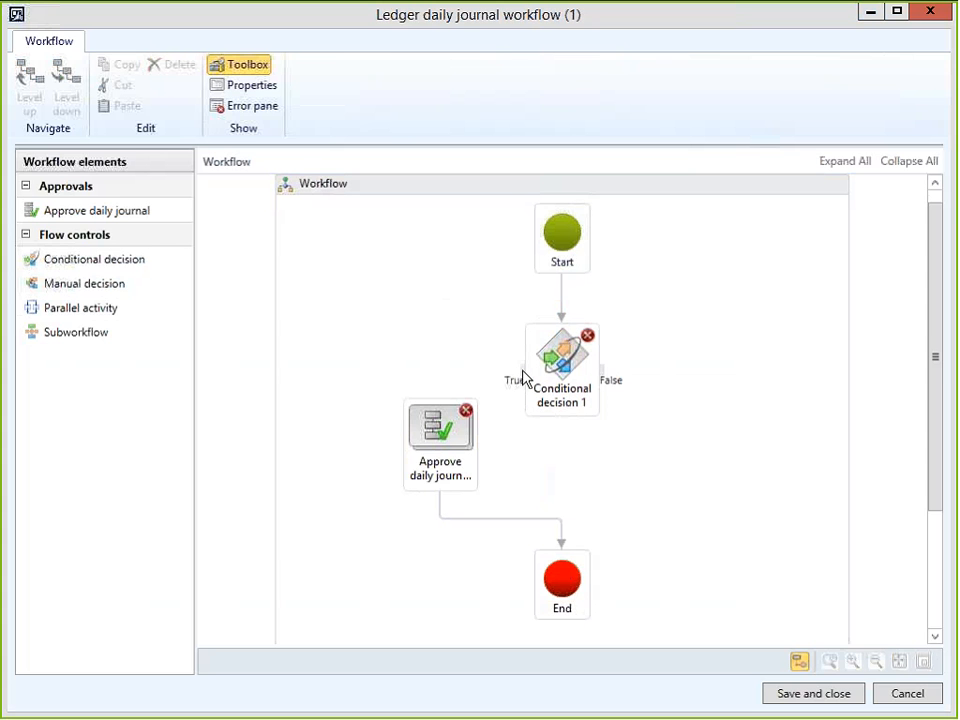
{"action": "left_click_drag", "start_coordinate": [522, 377], "coordinate": [440, 418]}
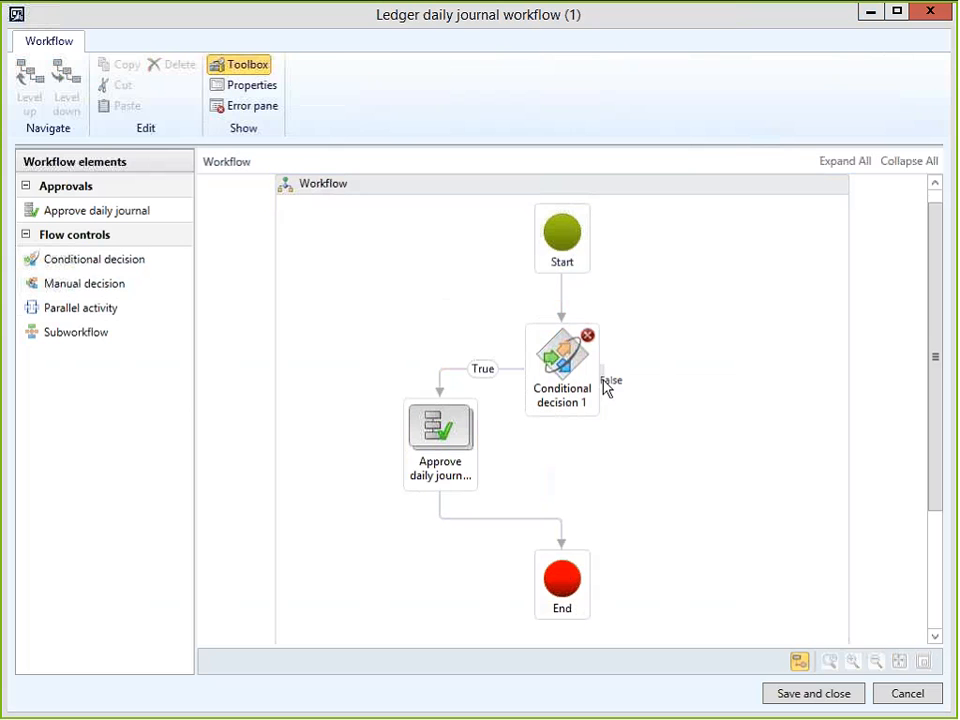
{"action": "left_click_drag", "start_coordinate": [602, 380], "coordinate": [566, 589]}
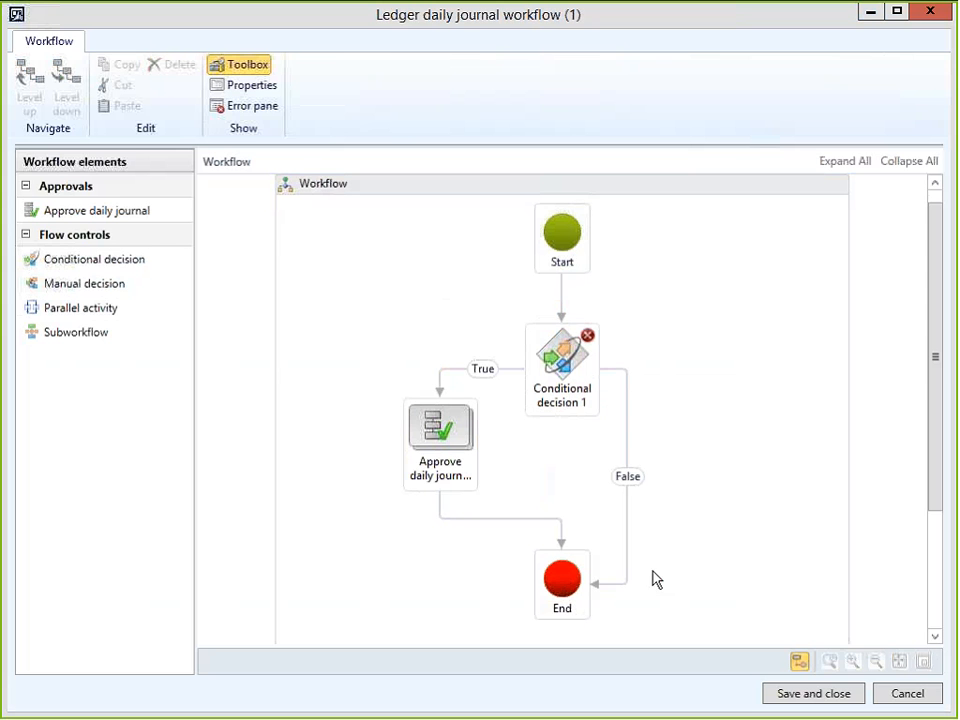
{"action": "left_click", "coordinate": [574, 362]}
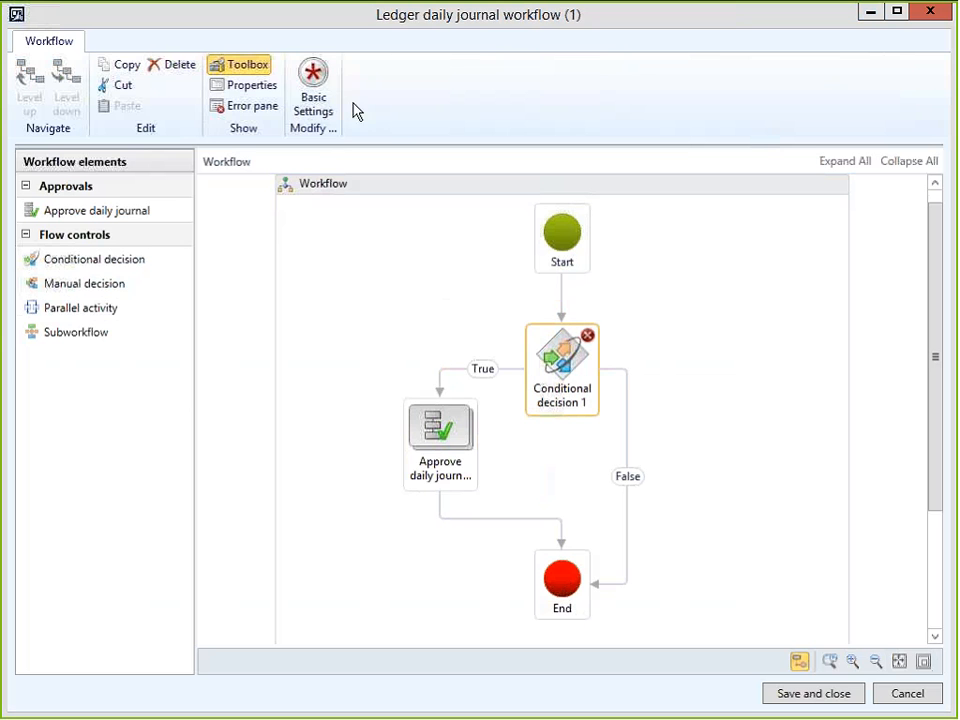
Rename the conditional decision to 'Posting Above $100' in Basic Settings.
{"action": "left_click", "coordinate": [332, 110]}
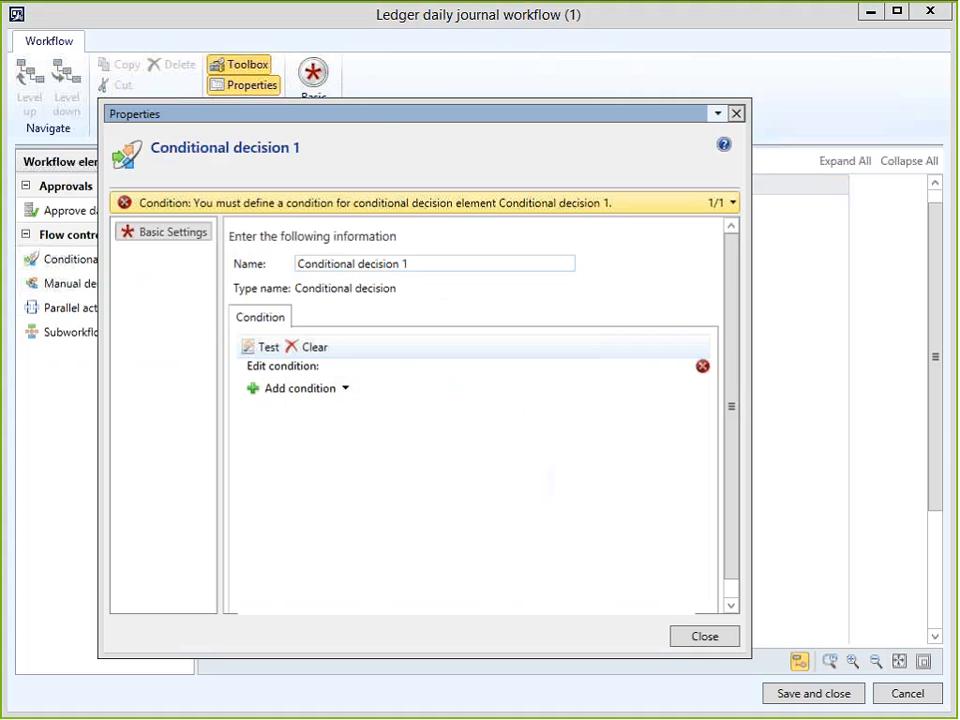
{"action": "left_click_drag", "start_coordinate": [413, 264], "coordinate": [262, 243]}
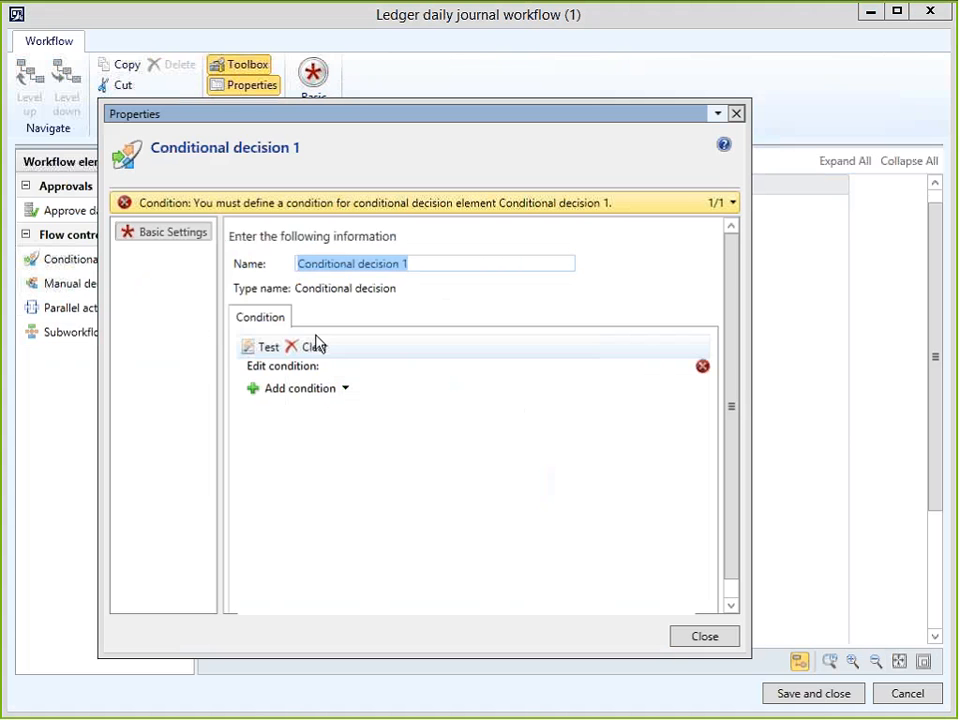
{"action": "type", "text": "Post"}
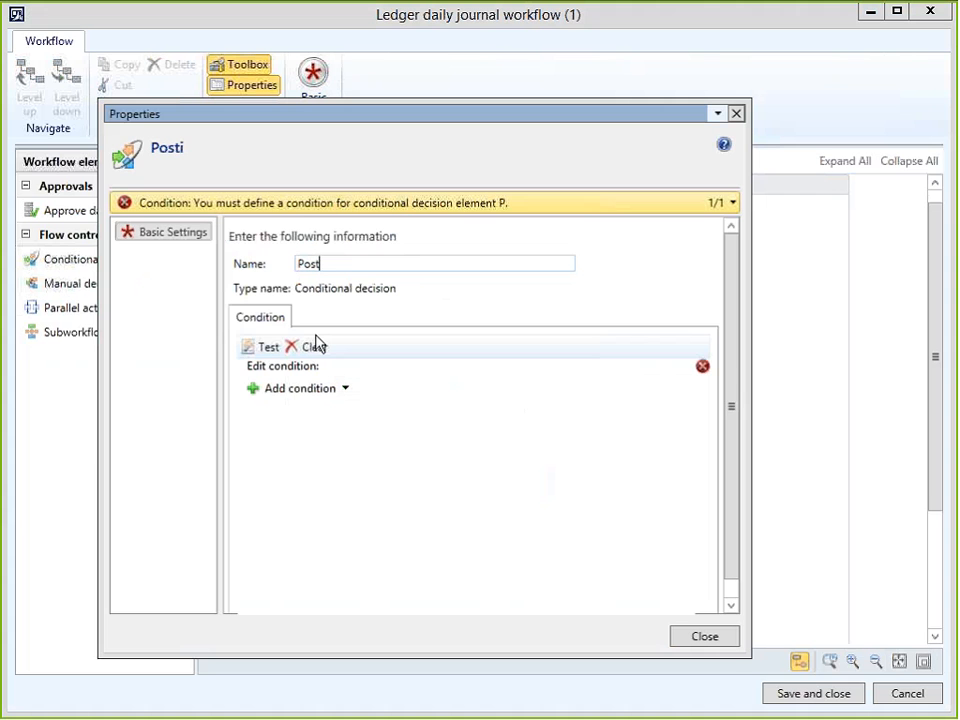
{"action": "type", "text": "ing Above "}
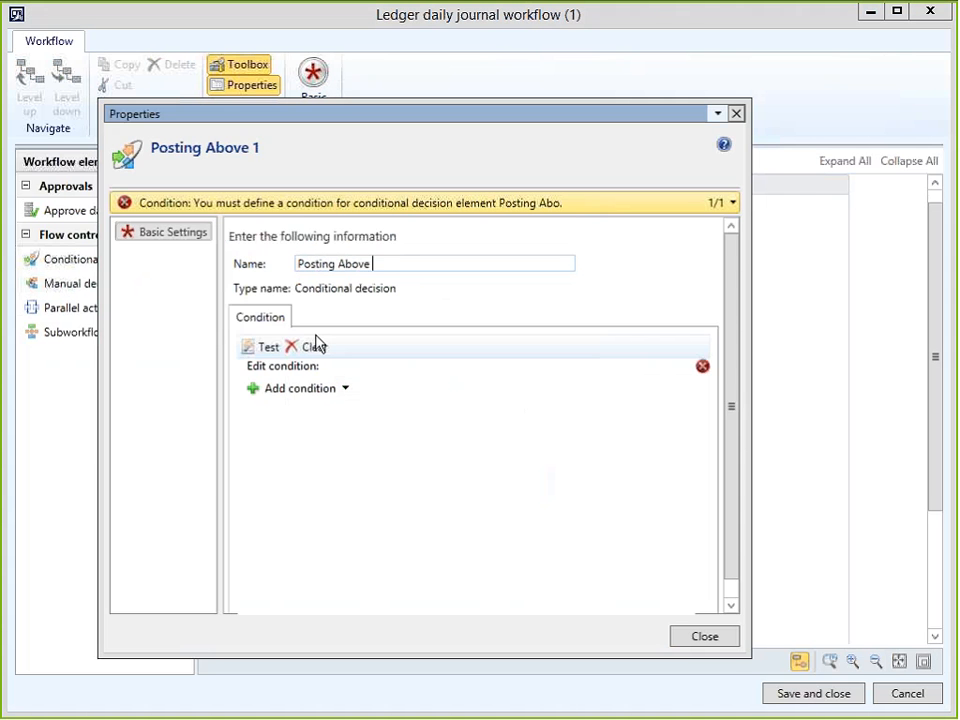
{"action": "type", "text": "100"}
{"action": "key", "text": "Left"}
{"action": "key", "text": "Left"}
{"action": "key", "text": "Left"}
{"action": "type", "text": "$"}
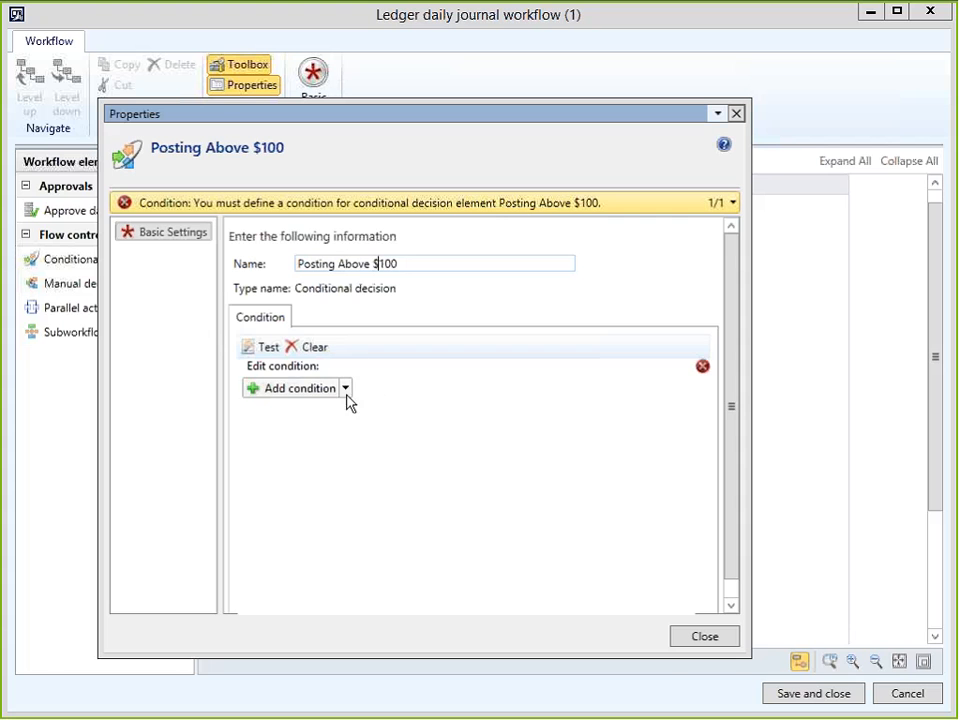
Add a condition testing Ledger journal table.Journal credit total with the greater-than operator.
{"action": "left_click", "coordinate": [285, 390]}
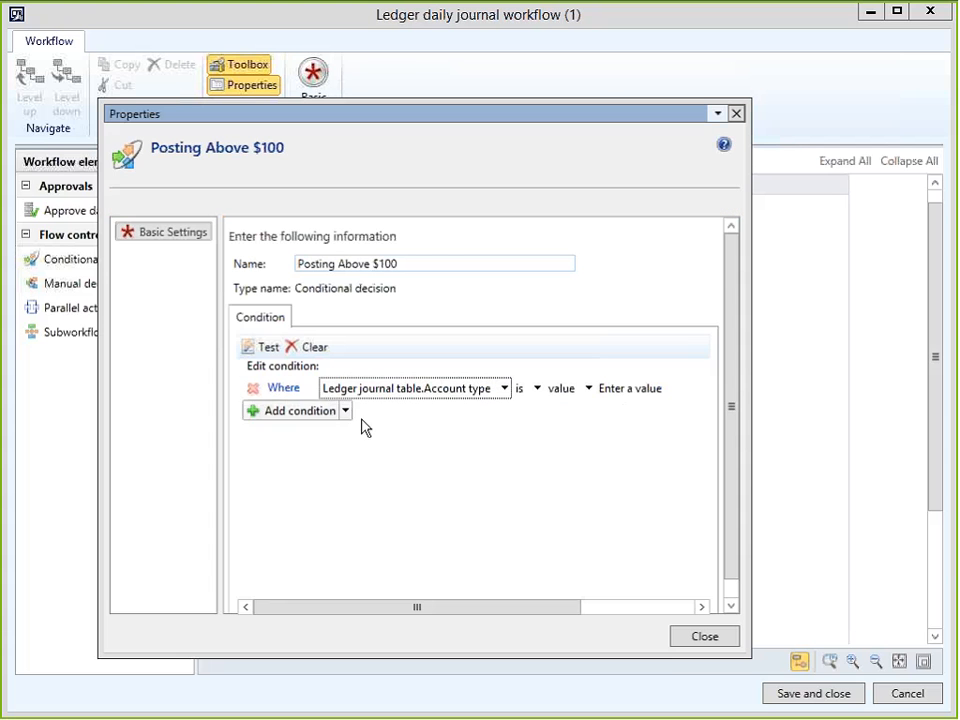
{"action": "left_click", "coordinate": [504, 389]}
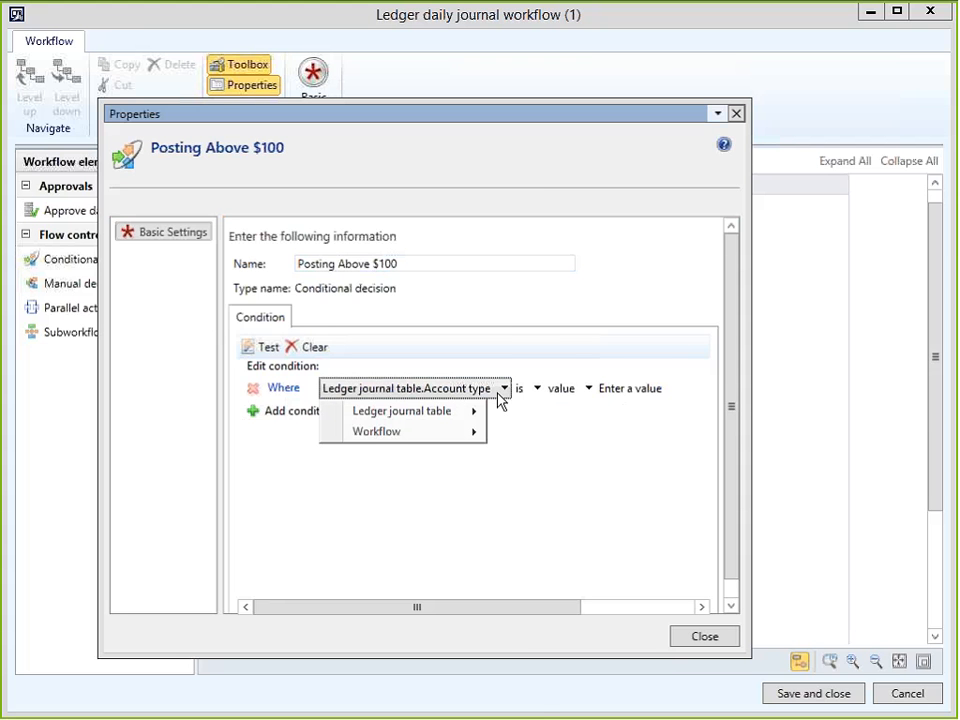
{"action": "mouse_move", "coordinate": [466, 422]}
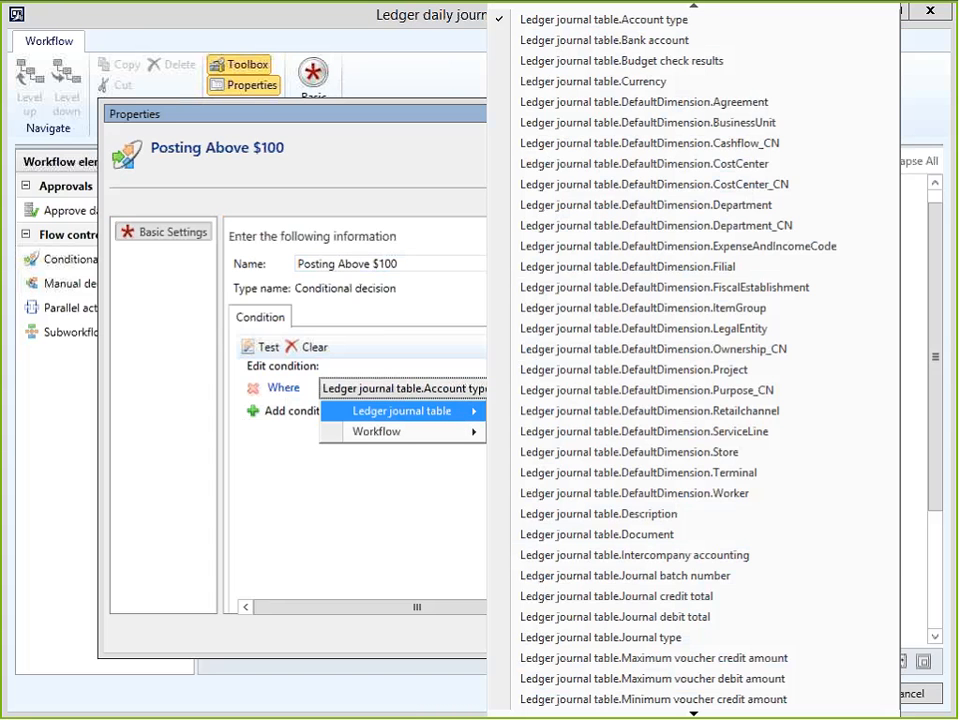
{"action": "scroll", "coordinate": [710, 588], "scroll_direction": "down", "scroll_amount": 9}
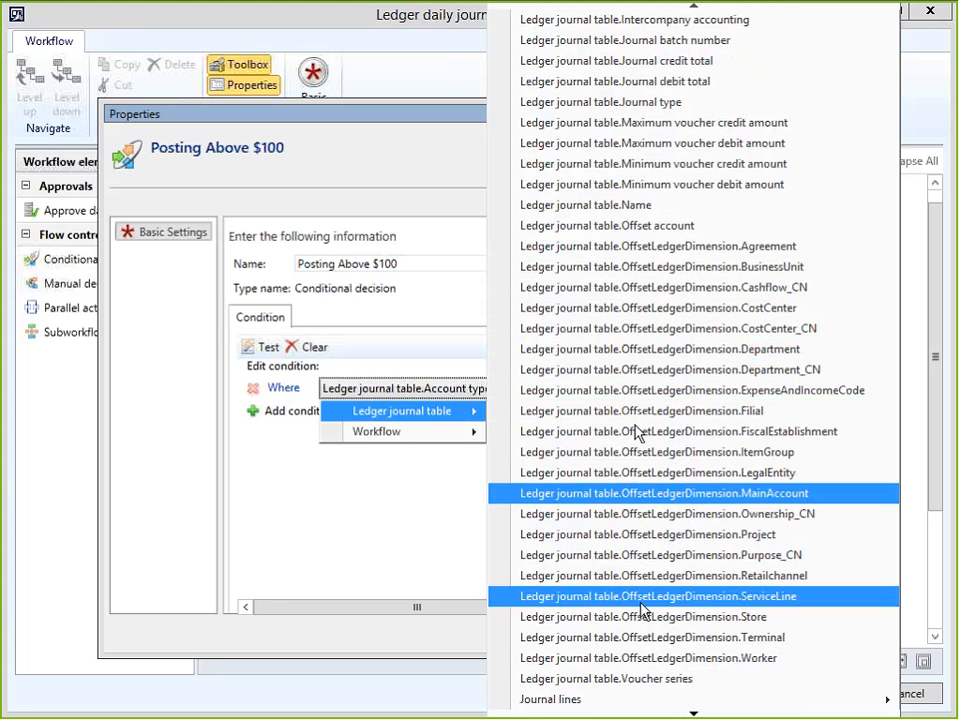
{"action": "scroll", "coordinate": [765, 208], "scroll_direction": "up", "scroll_amount": 4}
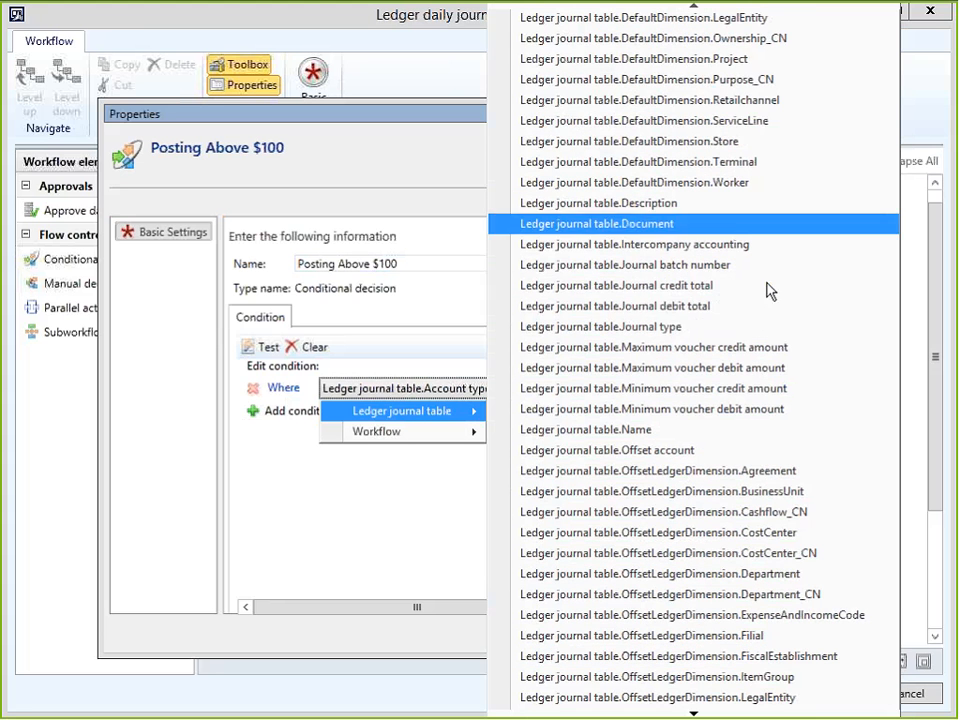
{"action": "left_click", "coordinate": [692, 292]}
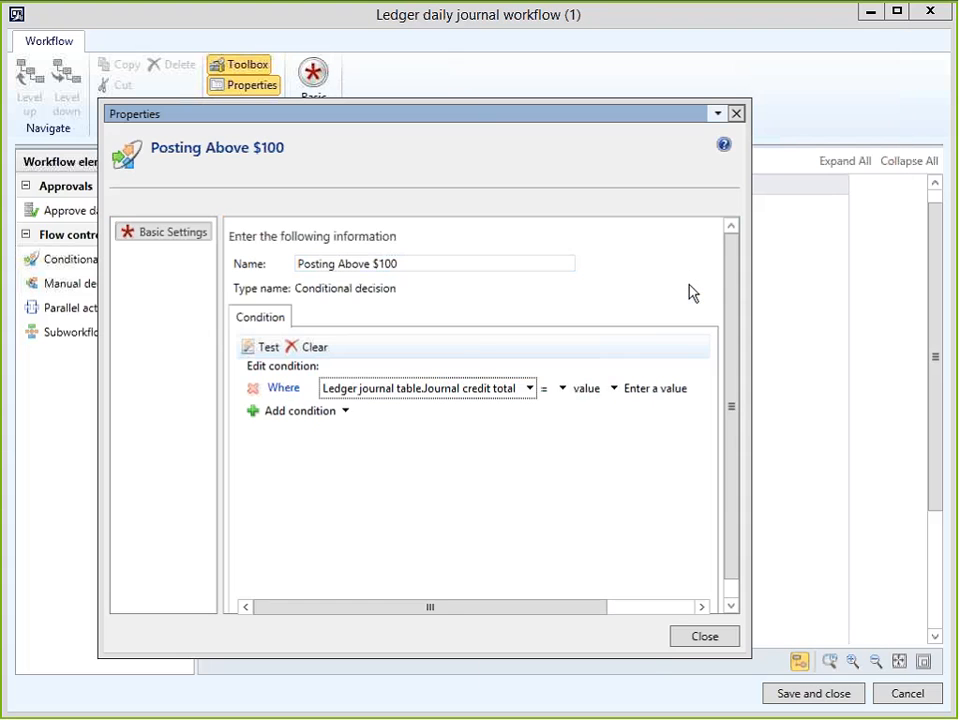
{"action": "left_click", "coordinate": [563, 389]}
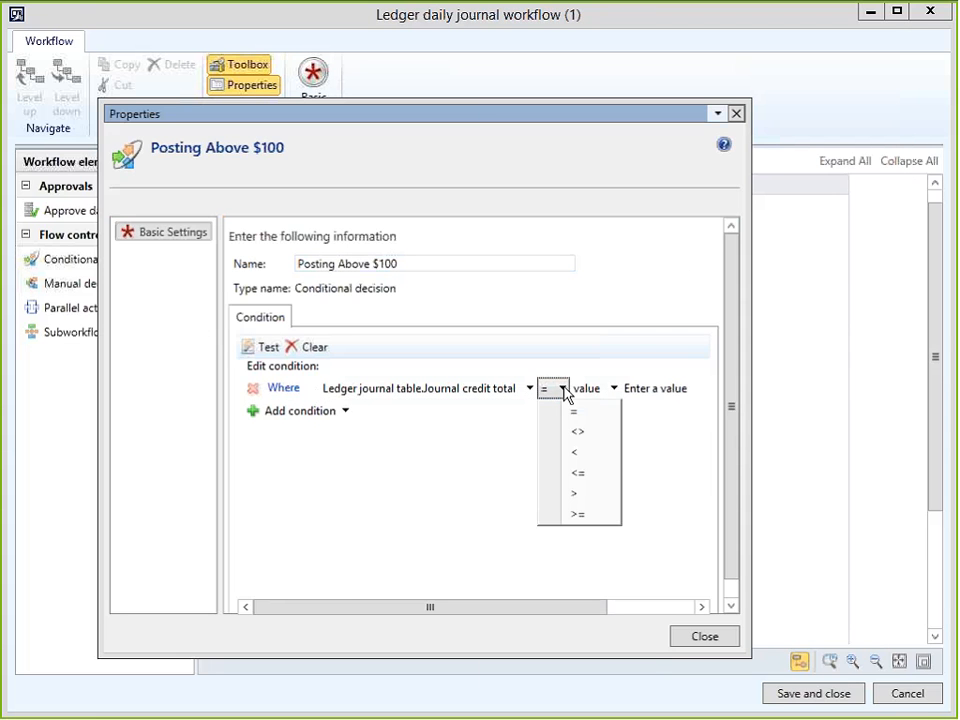
{"action": "left_click", "coordinate": [577, 497]}
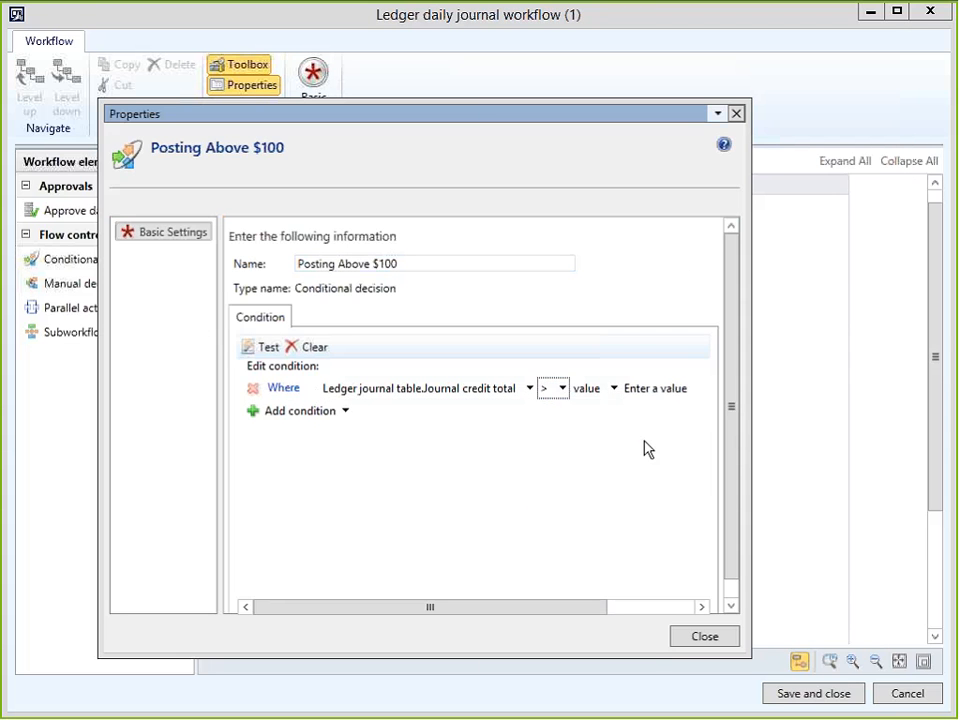
{"action": "left_click", "coordinate": [673, 392]}
Enter 100 as the credit total limit and add a second condition: DefaultDimension.CostCenter is.
{"action": "type", "text": "100"}
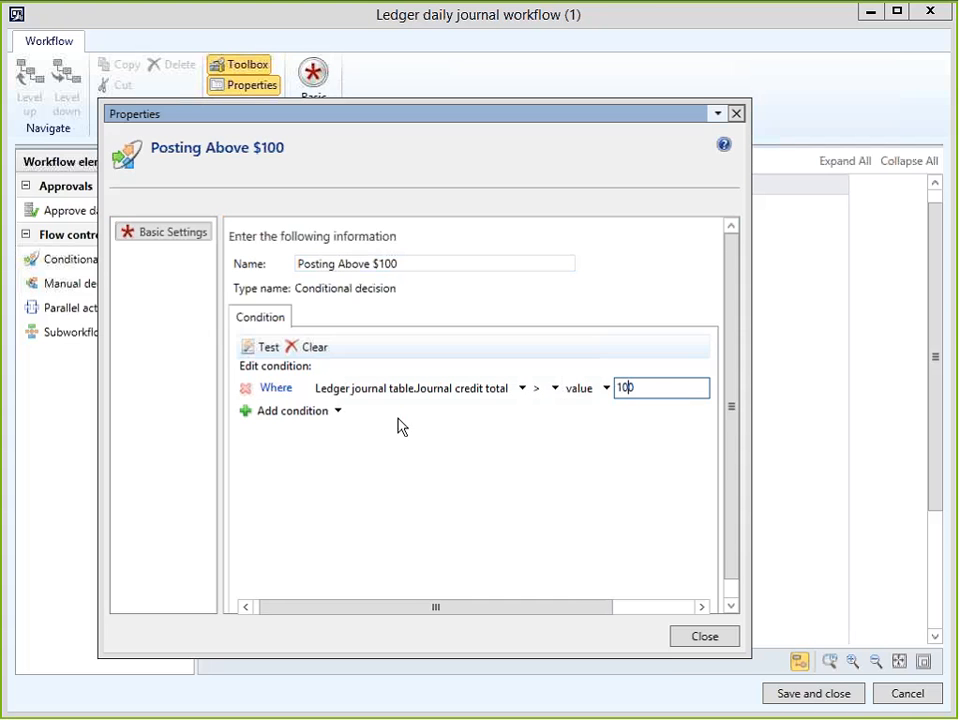
{"action": "left_click", "coordinate": [317, 411]}
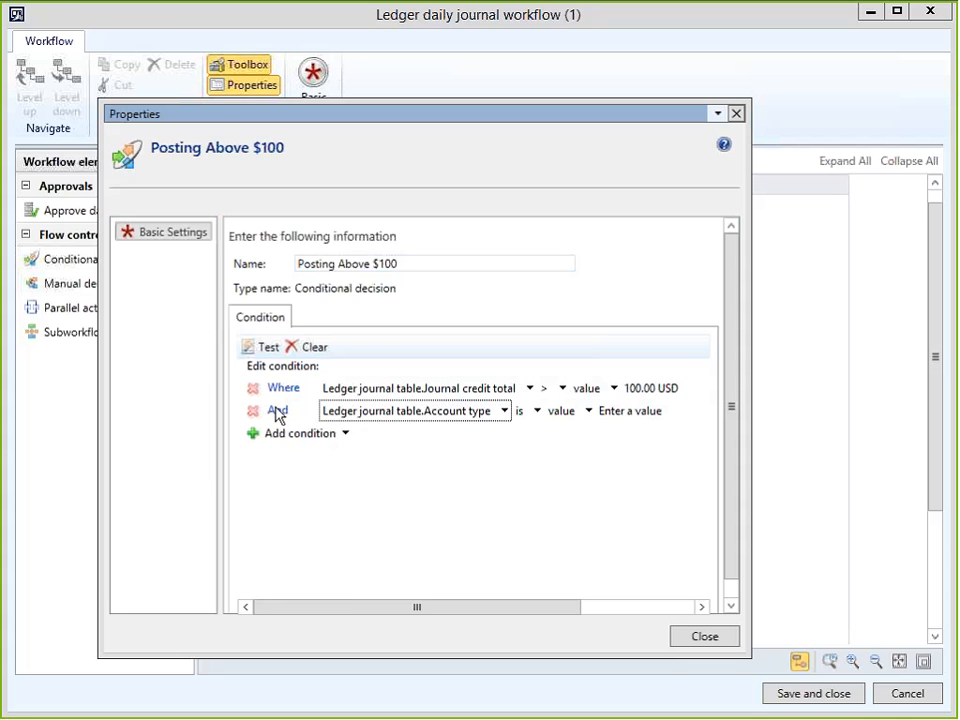
{"action": "left_click", "coordinate": [446, 420]}
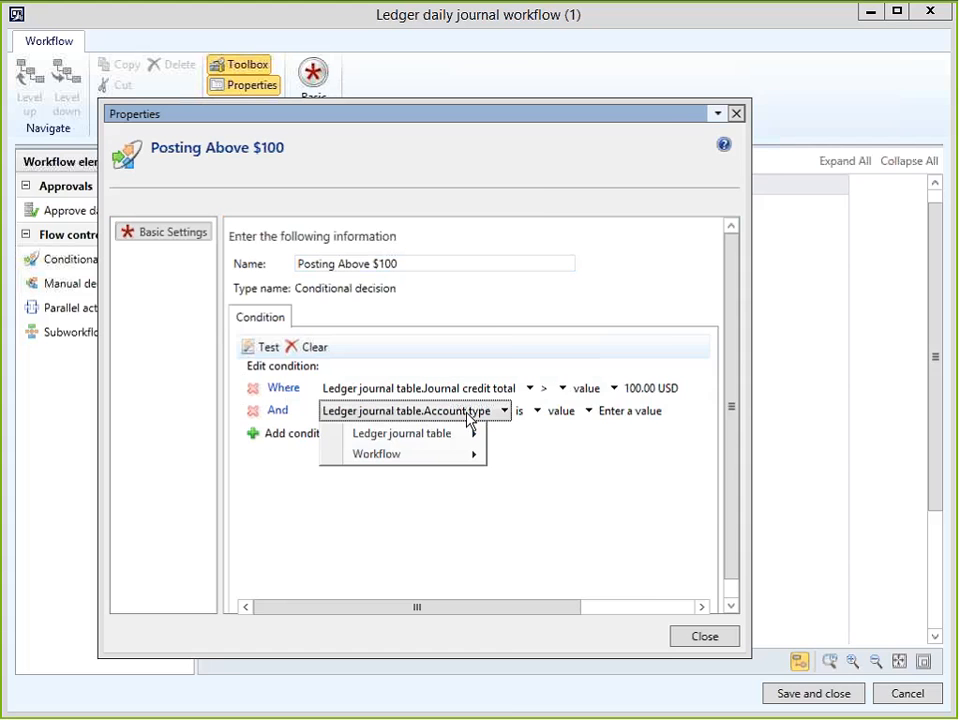
{"action": "mouse_move", "coordinate": [460, 445]}
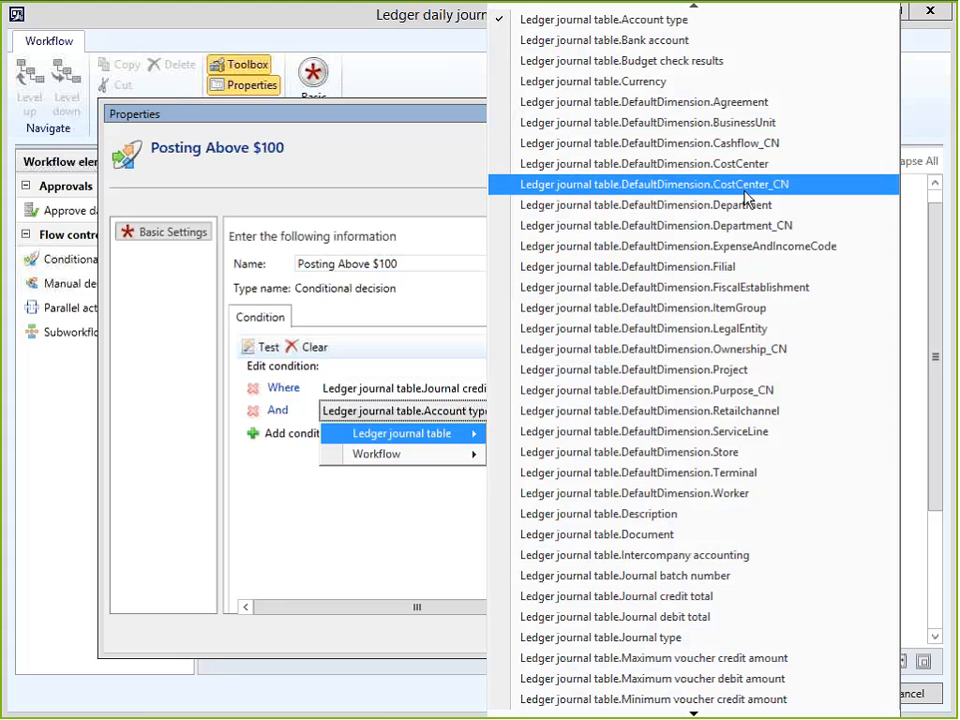
{"action": "left_click", "coordinate": [722, 165]}
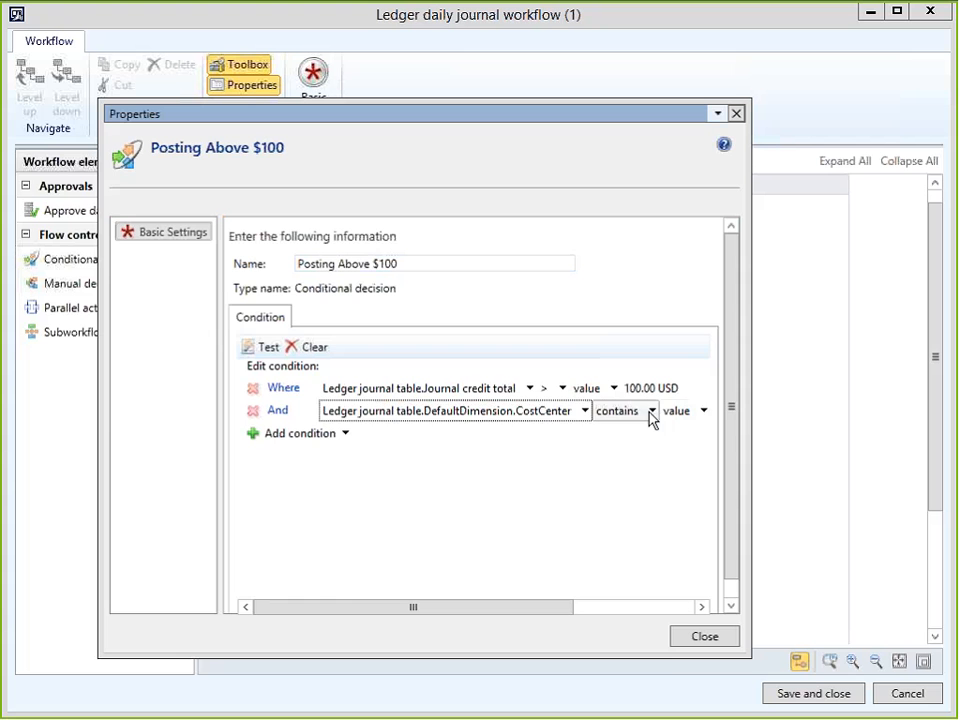
{"action": "left_click", "coordinate": [648, 412]}
{"action": "left_click", "coordinate": [645, 477]}
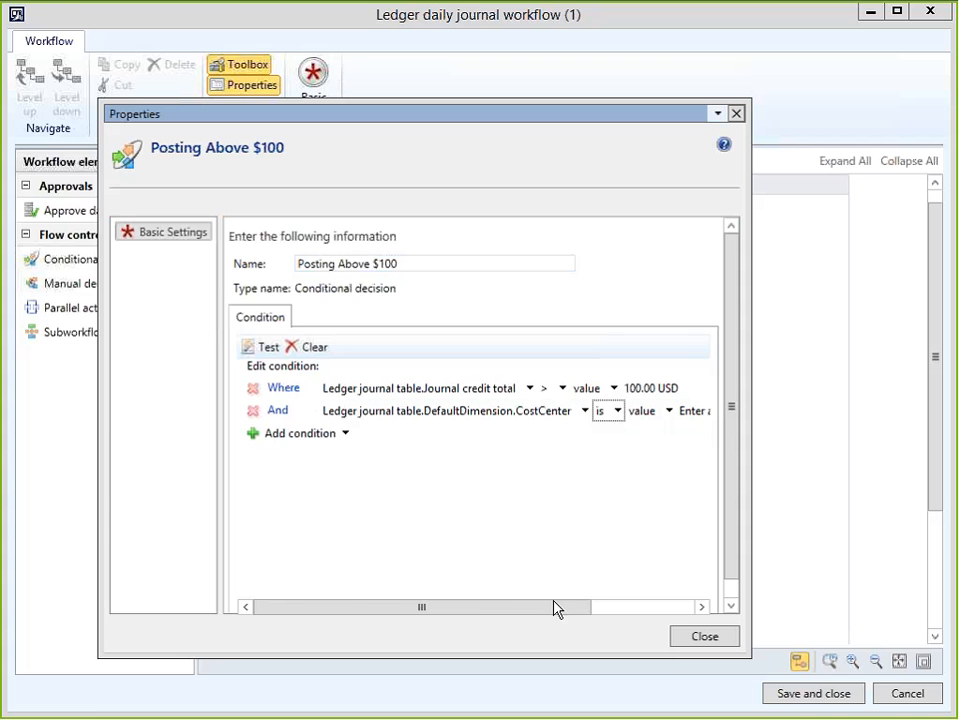
Pick cost center 008 as the second condition's value, then close the decision's properties.
{"action": "left_click_drag", "start_coordinate": [553, 608], "coordinate": [690, 625]}
{"action": "left_click", "coordinate": [618, 414]}
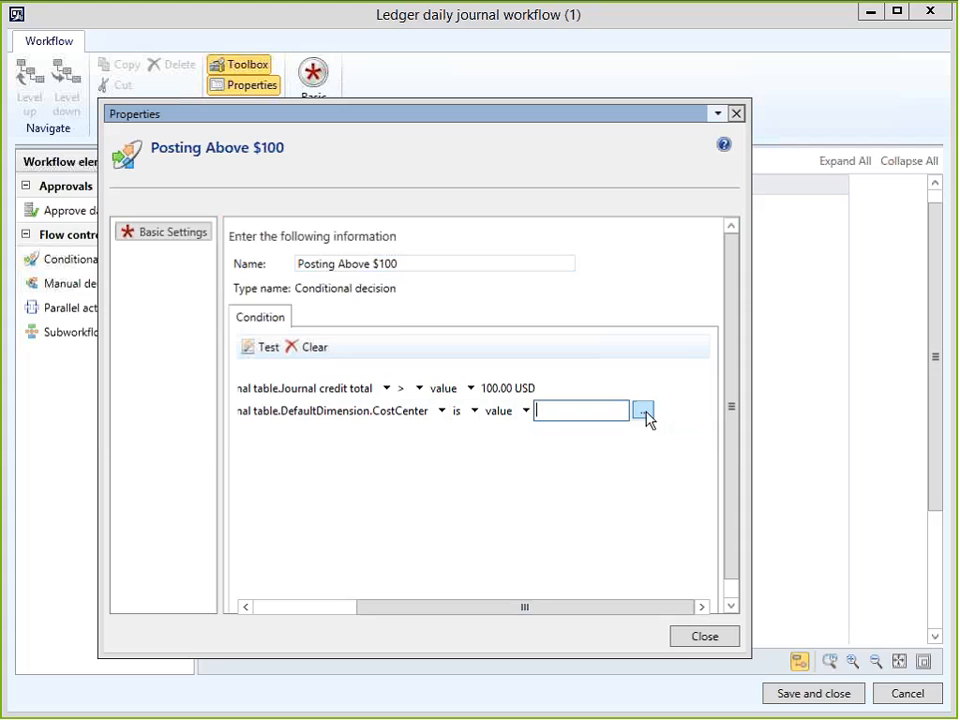
{"action": "left_click", "coordinate": [643, 411]}
{"action": "double_click", "coordinate": [110, 256]}
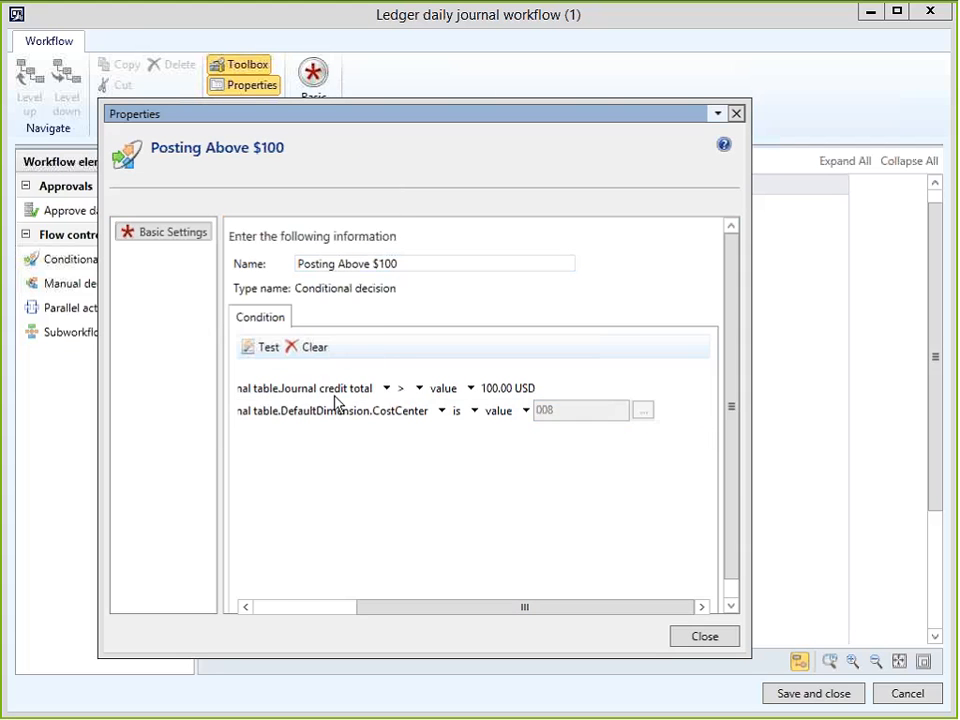
{"action": "left_click_drag", "start_coordinate": [353, 613], "coordinate": [273, 612]}
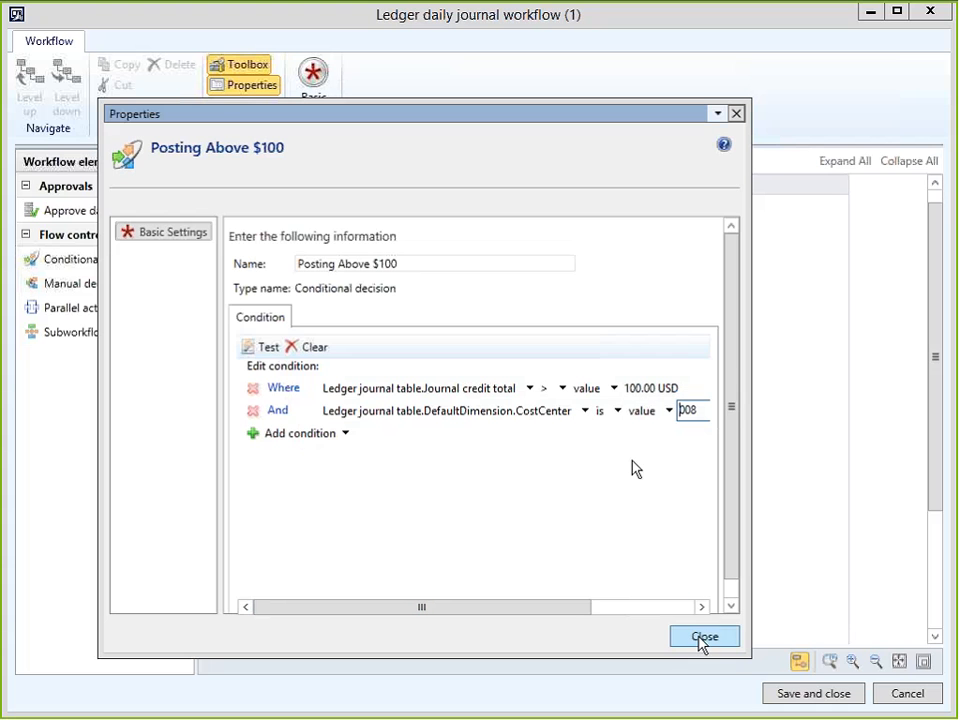
{"action": "left_click", "coordinate": [287, 390]}
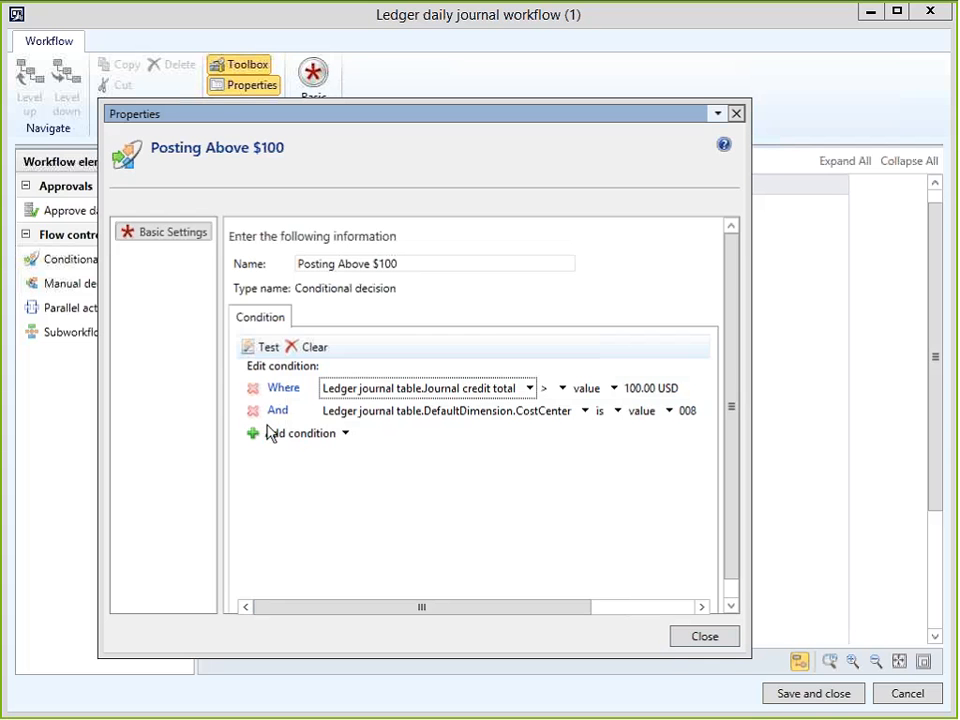
{"action": "left_click", "coordinate": [346, 434]}
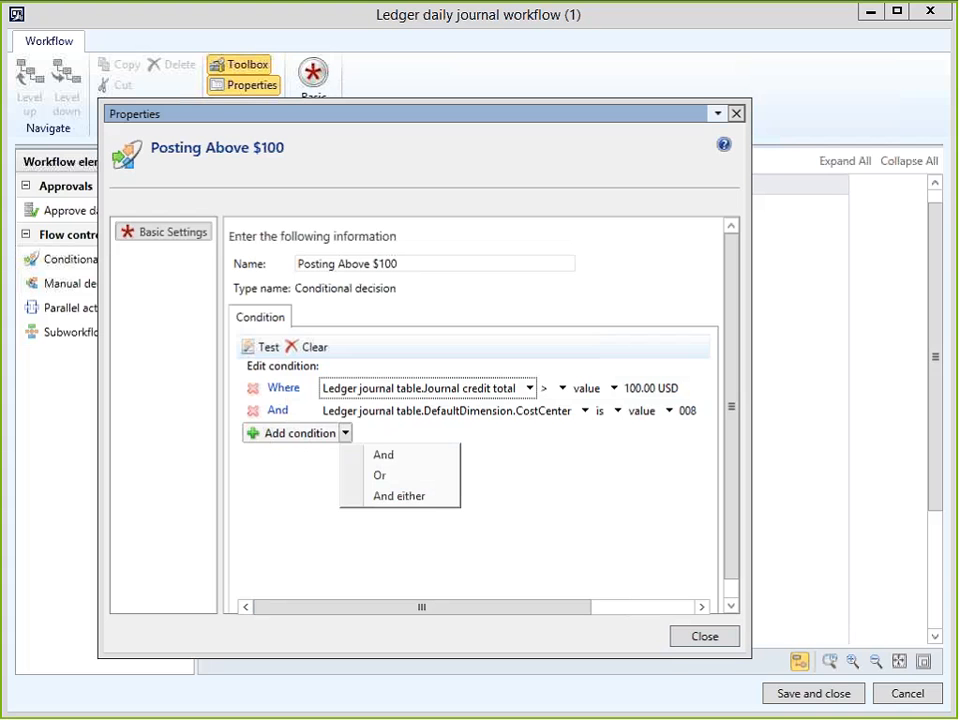
{"action": "left_click", "coordinate": [370, 477]}
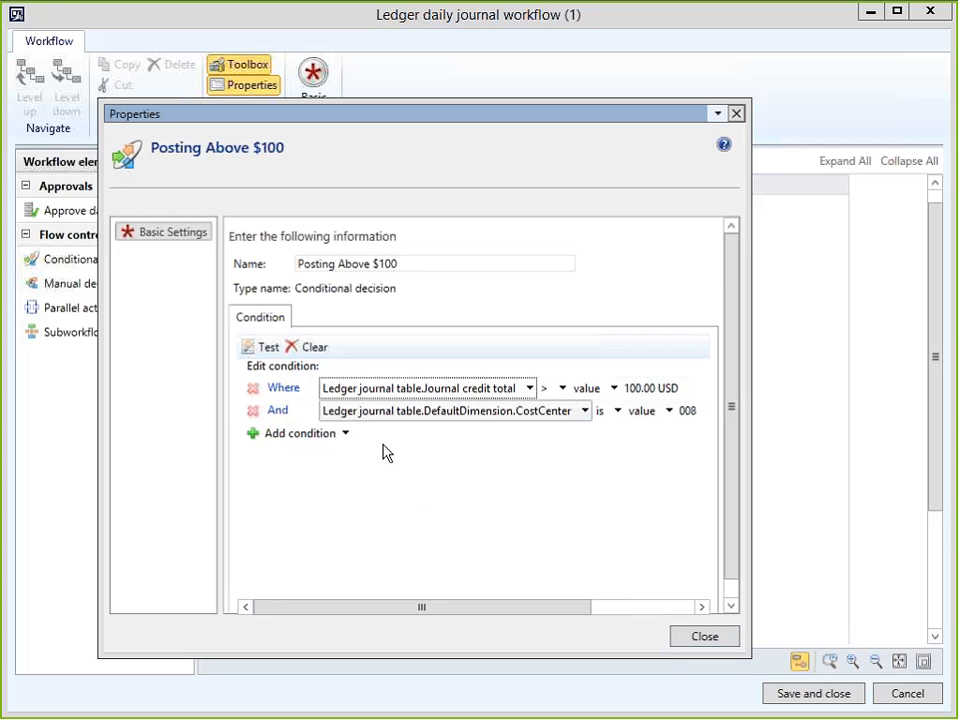
{"action": "left_click", "coordinate": [709, 639]}
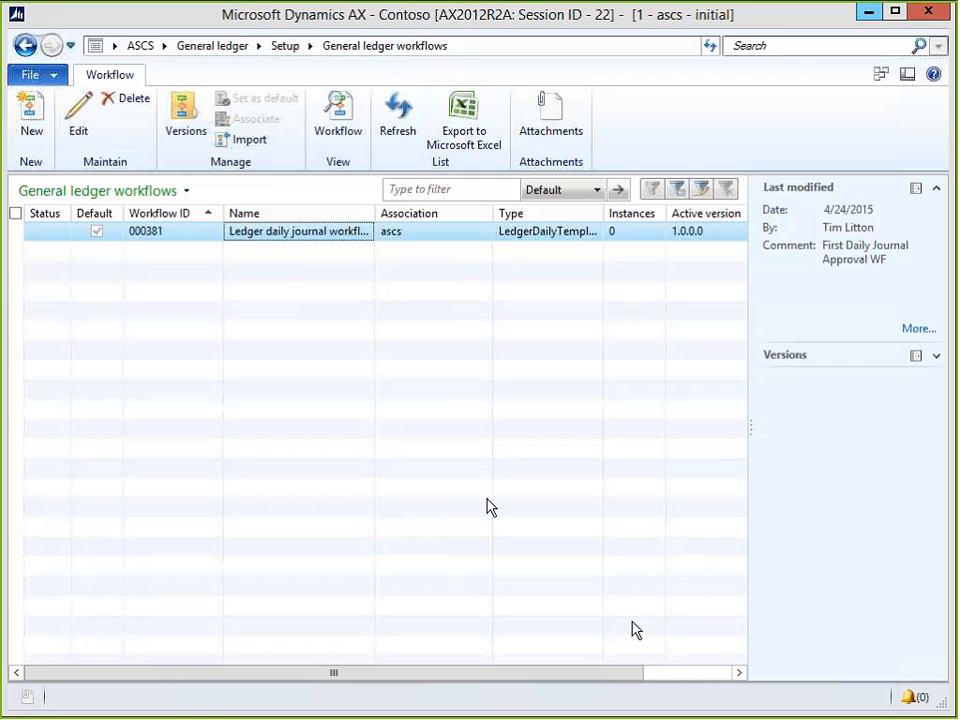
Return to the workflow editor, select the whole workflow, and open its Activation settings.
{"action": "key", "text": "alt+Tab"}
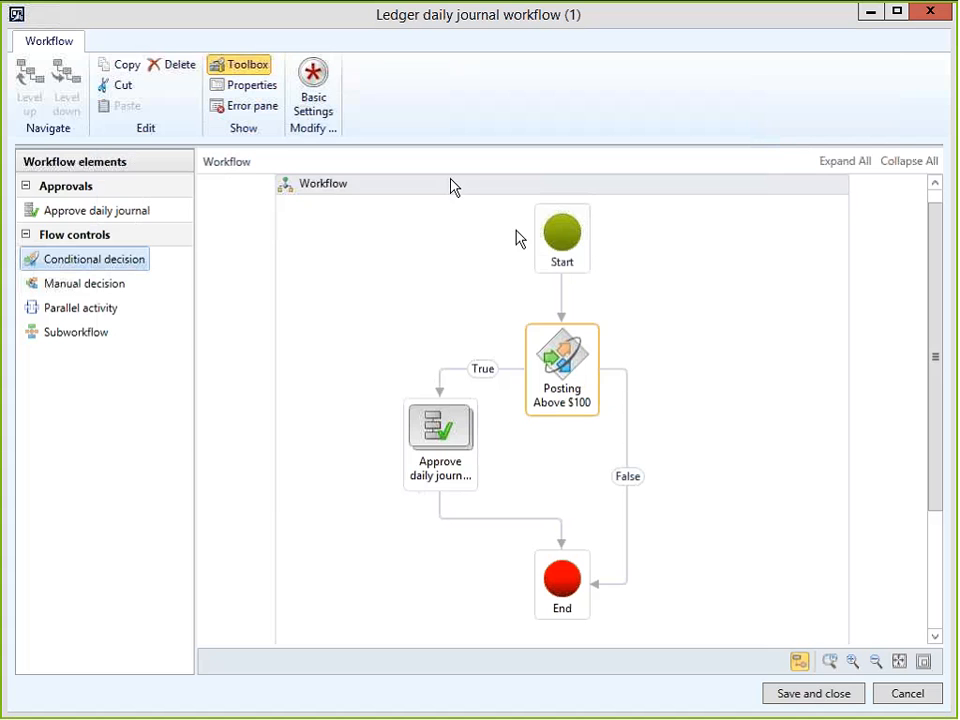
{"action": "left_click", "coordinate": [465, 192]}
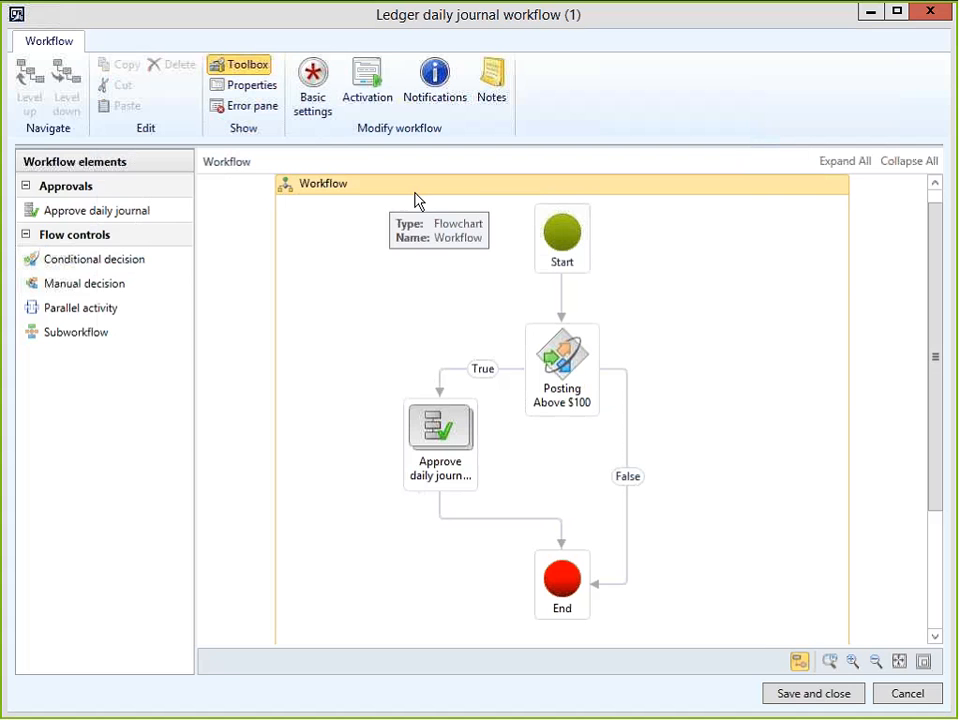
{"action": "left_click", "coordinate": [365, 85]}
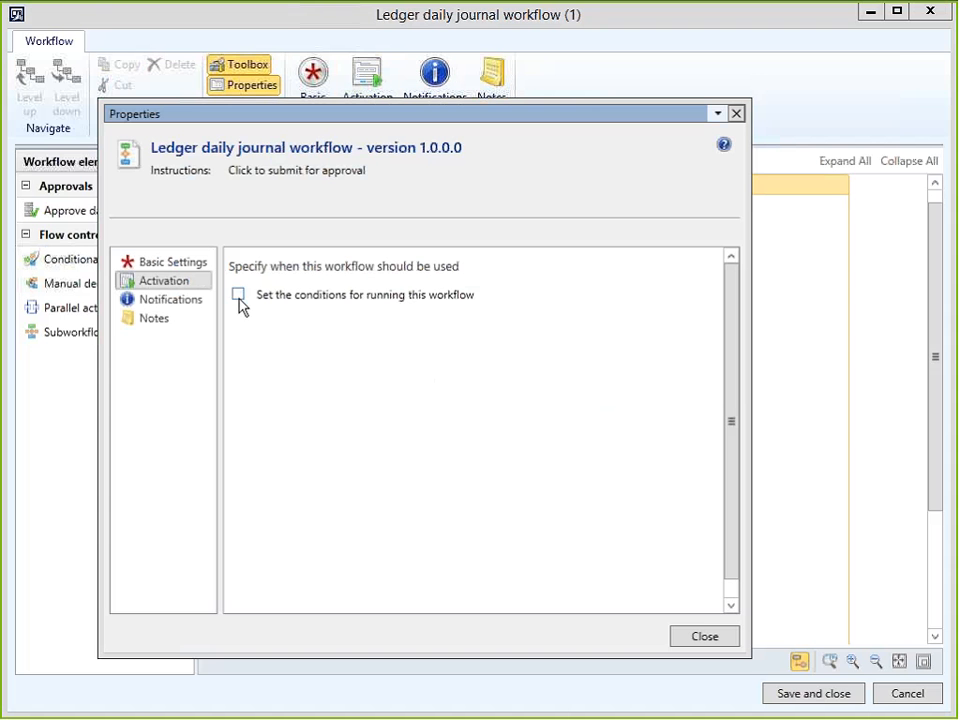
Enable run conditions and add the activation condition DefaultDimension.CostCenter is 008 (Marketing Campaign).
{"action": "left_click", "coordinate": [238, 296]}
{"action": "left_click", "coordinate": [330, 397]}
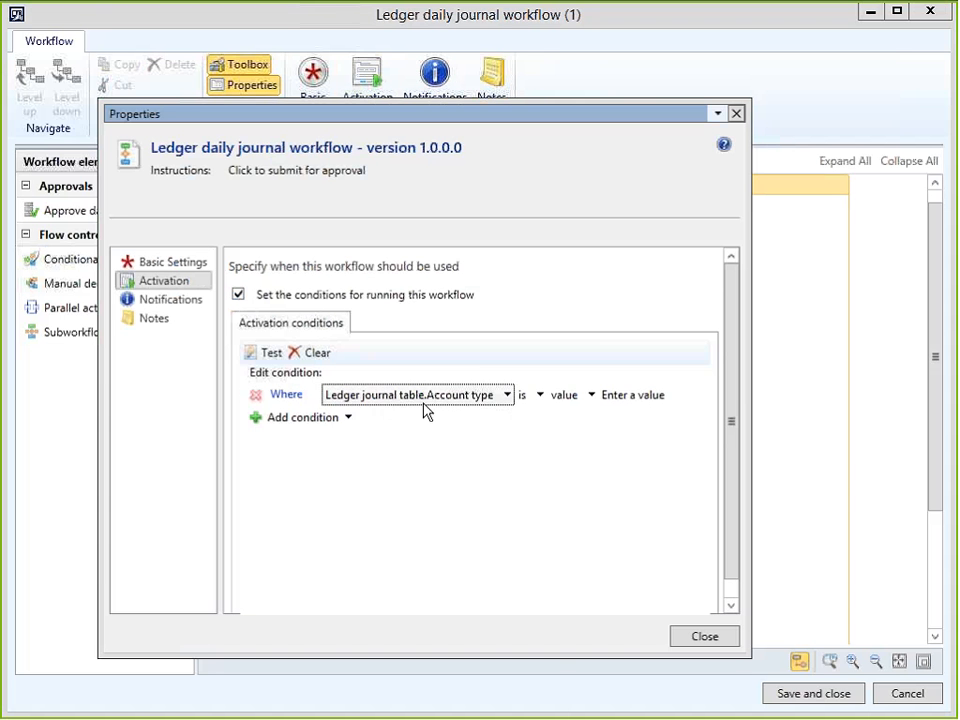
{"action": "left_click", "coordinate": [506, 395]}
{"action": "mouse_move", "coordinate": [470, 430]}
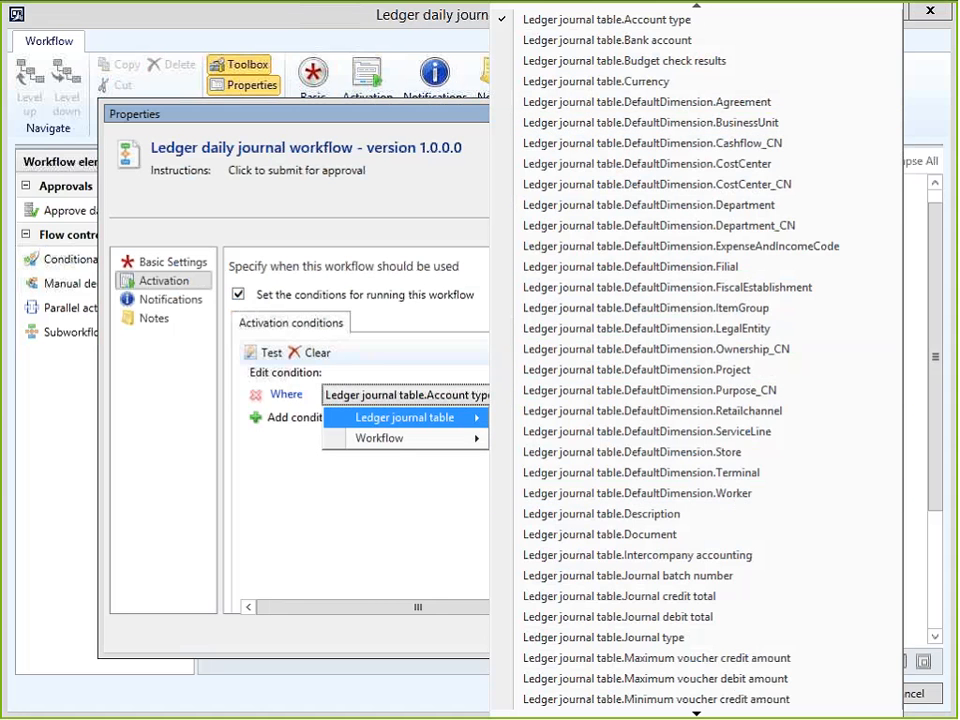
{"action": "left_click", "coordinate": [705, 143]}
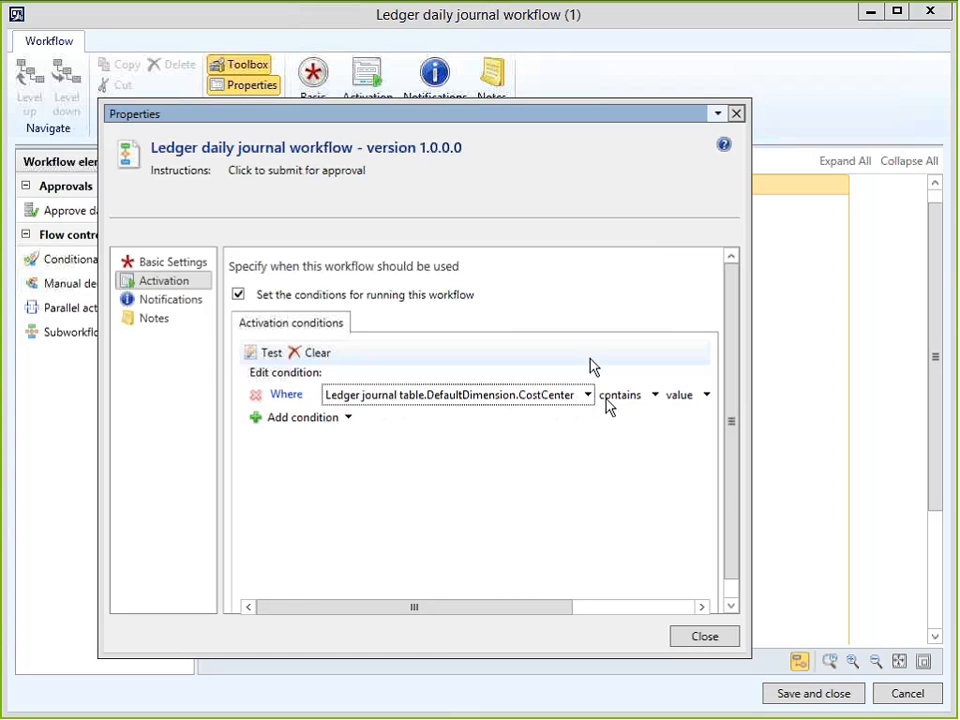
{"action": "left_click", "coordinate": [615, 395]}
{"action": "left_click", "coordinate": [615, 456]}
{"action": "left_click_drag", "start_coordinate": [577, 606], "coordinate": [682, 621]}
{"action": "left_click", "coordinate": [588, 396]}
{"action": "left_click", "coordinate": [650, 397]}
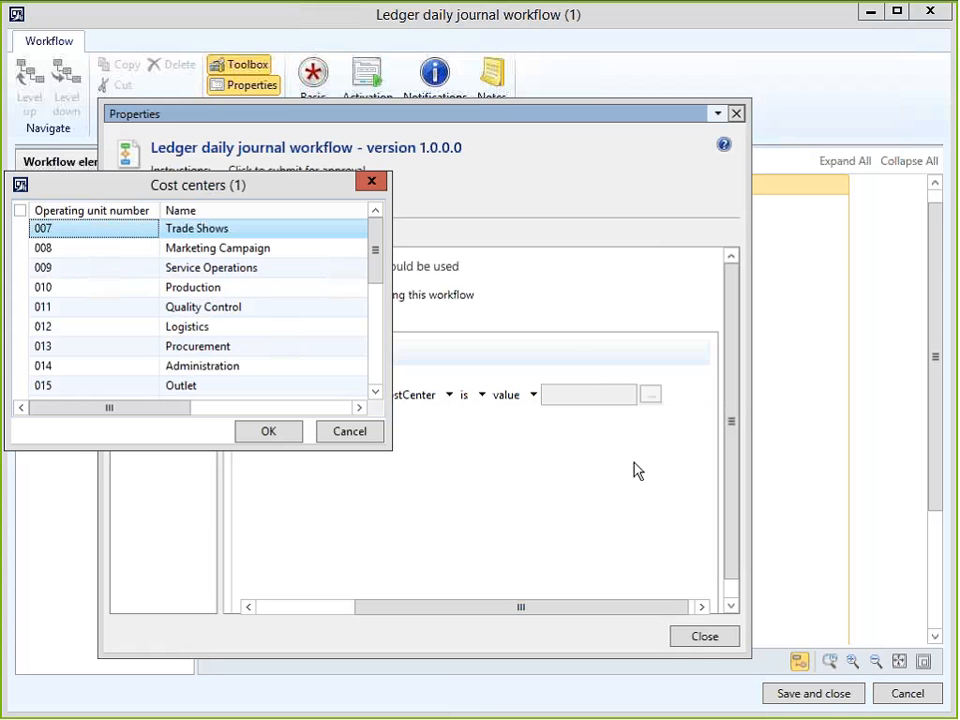
{"action": "double_click", "coordinate": [197, 258]}
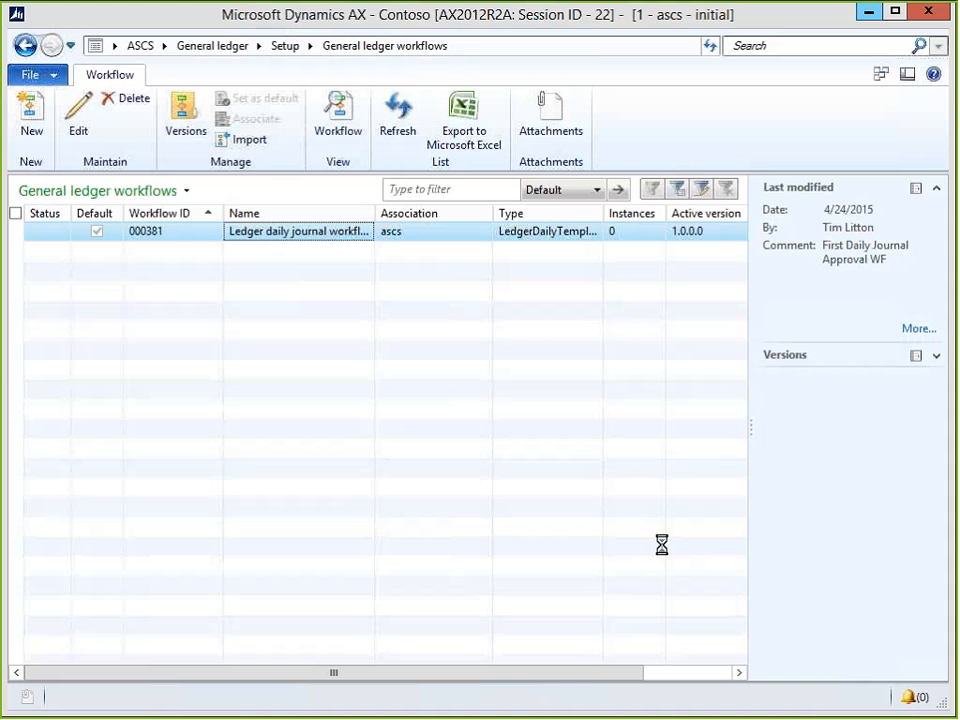
Drop a new Conditional decision onto Posting Above $100's False branch and attach that connector to it.
{"action": "key", "text": "alt+Tab"}
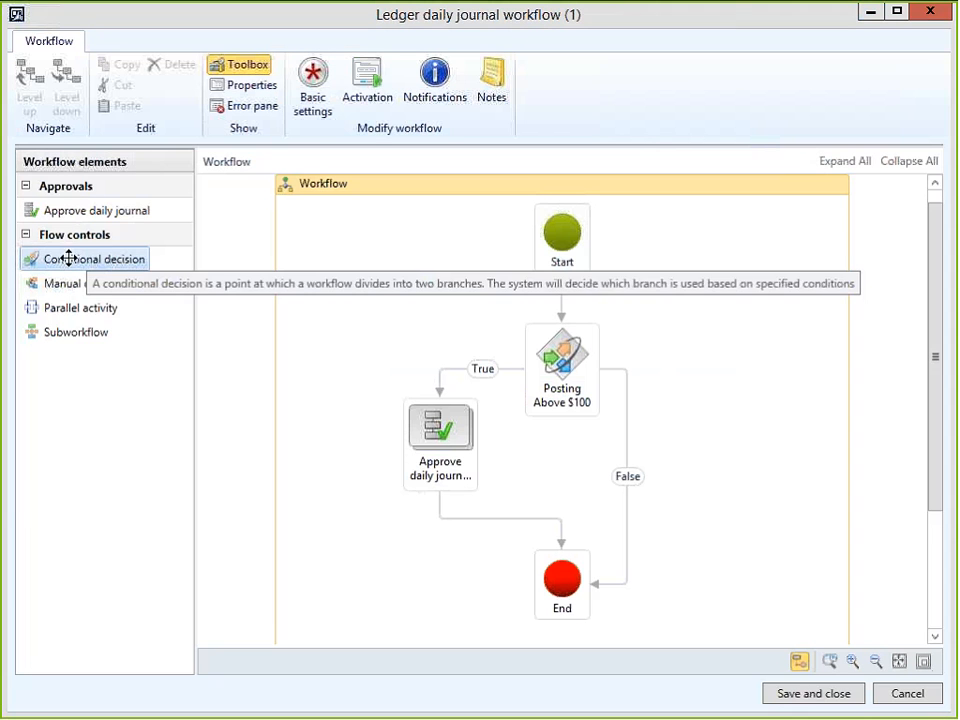
{"action": "left_click_drag", "start_coordinate": [69, 259], "coordinate": [658, 452]}
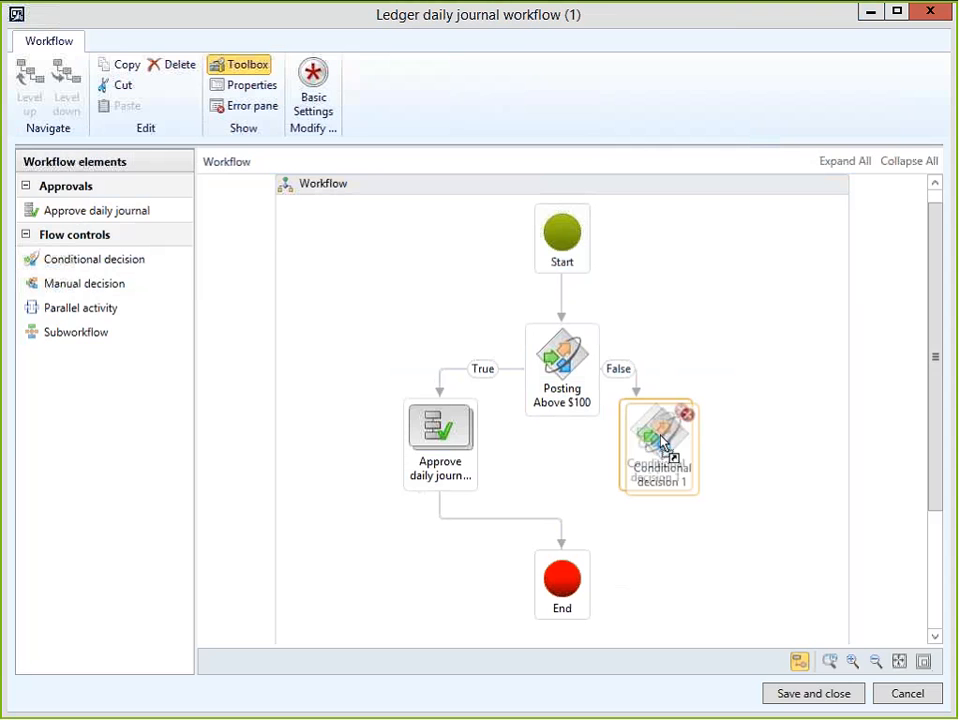
{"action": "left_click", "coordinate": [646, 405]}
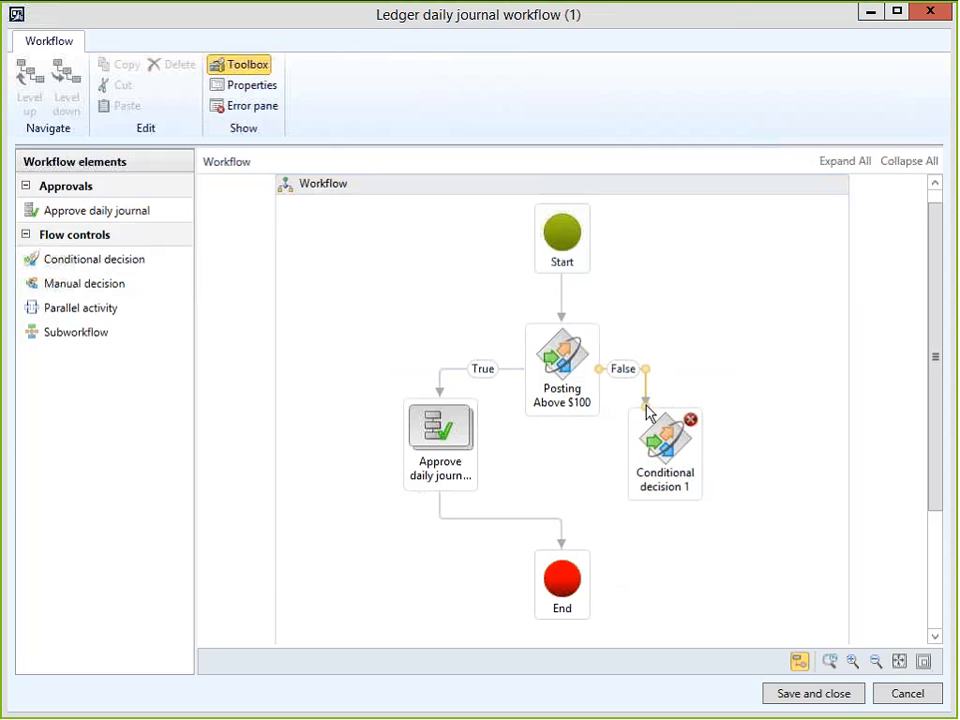
{"action": "left_click_drag", "start_coordinate": [646, 405], "coordinate": [661, 408]}
Route Conditional decision 1's True branch to Approve daily journal and straighten its position.
{"action": "mouse_move", "coordinate": [628, 452]}
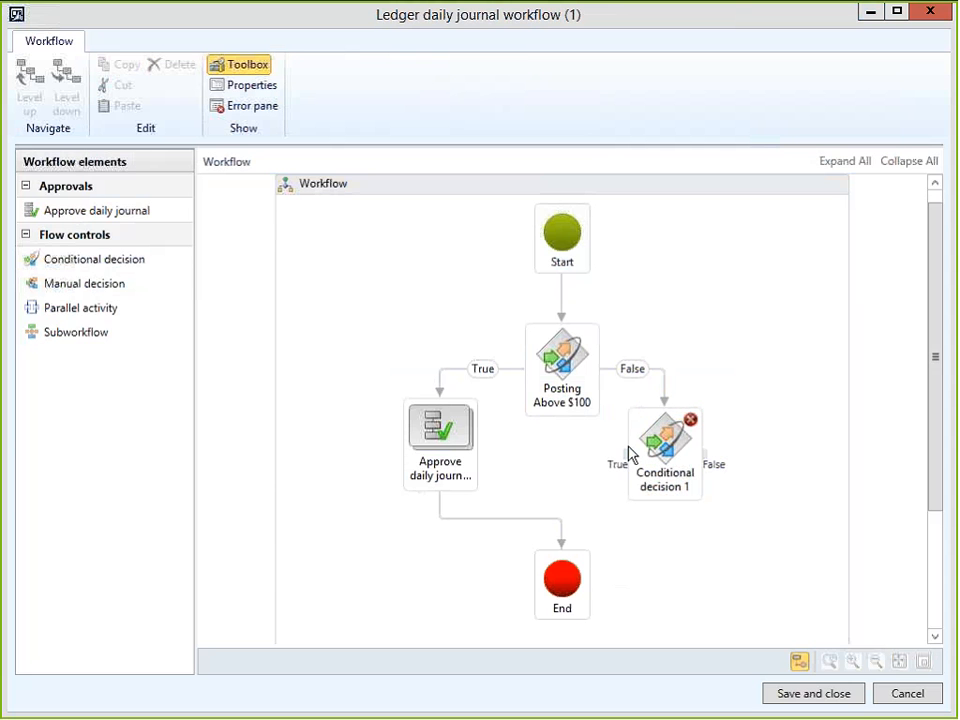
{"action": "left_click_drag", "start_coordinate": [628, 456], "coordinate": [478, 448]}
{"action": "left_click", "coordinate": [396, 446]}
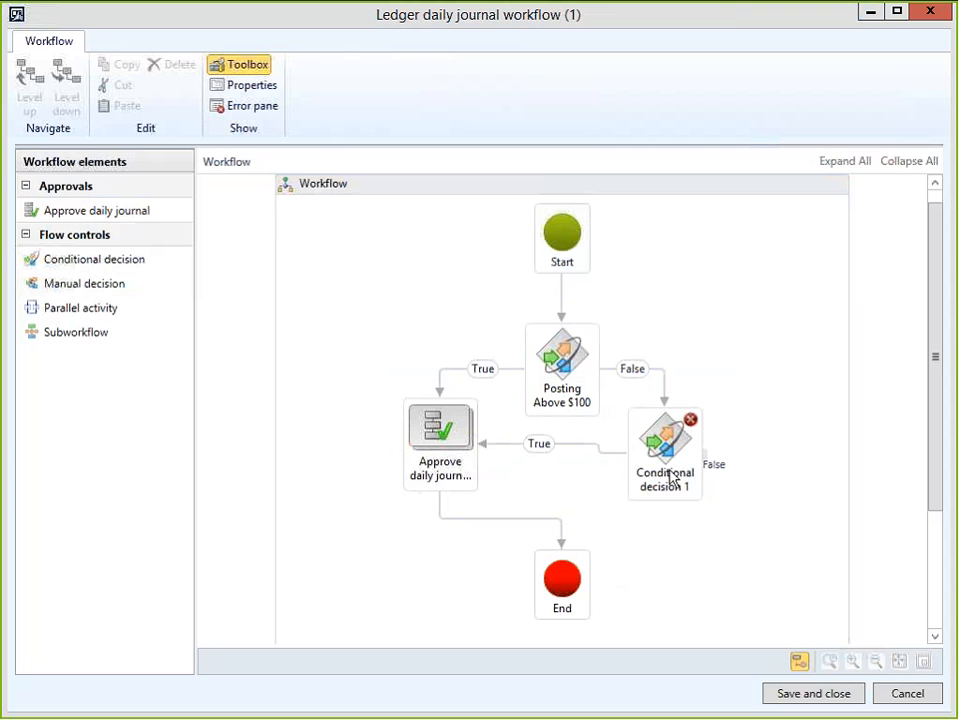
{"action": "left_click", "coordinate": [671, 480]}
{"action": "left_click_drag", "start_coordinate": [671, 480], "coordinate": [567, 588]}
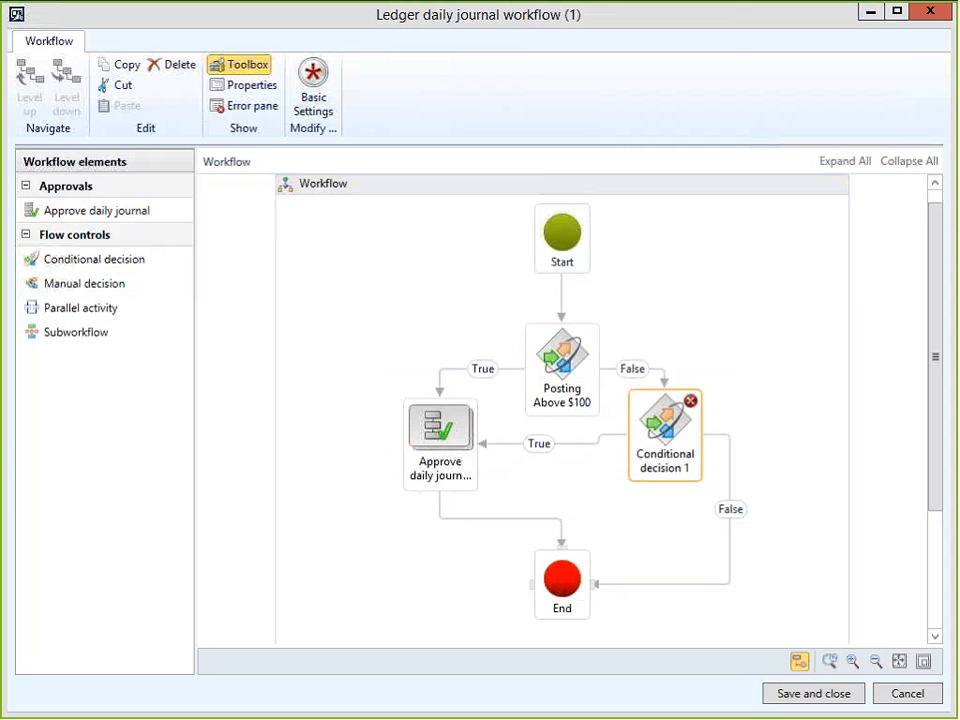
{"action": "left_click_drag", "start_coordinate": [664, 436], "coordinate": [668, 448]}
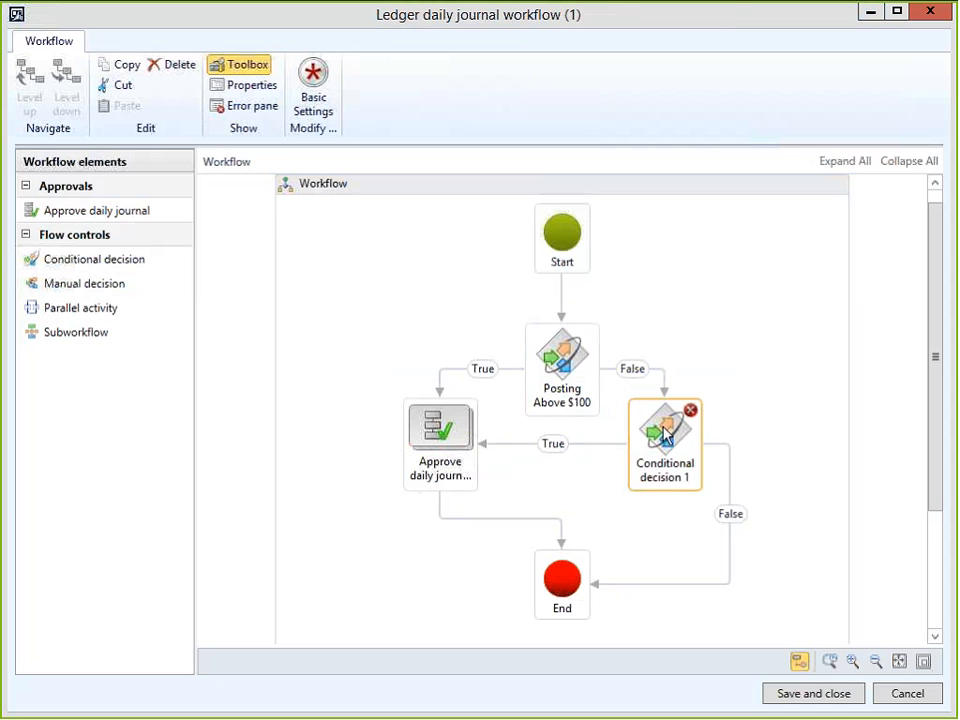
Save and close the Ledger daily journal workflow, confirming the new-version prompt.
{"action": "mouse_move", "coordinate": [685, 418]}
{"action": "left_click", "coordinate": [816, 691]}
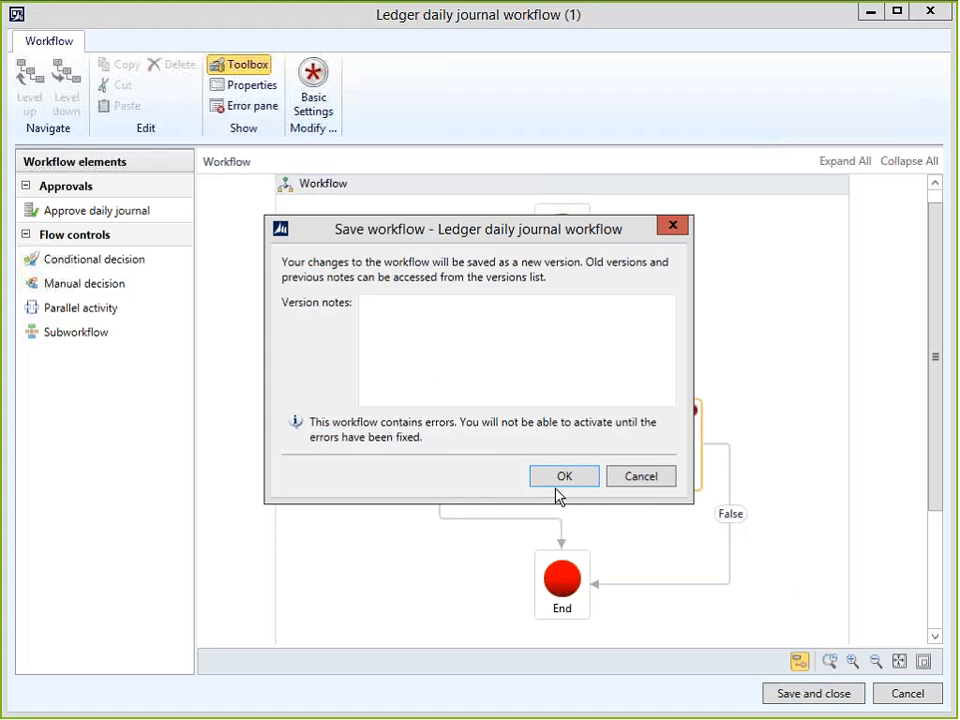
{"action": "left_click", "coordinate": [557, 487]}
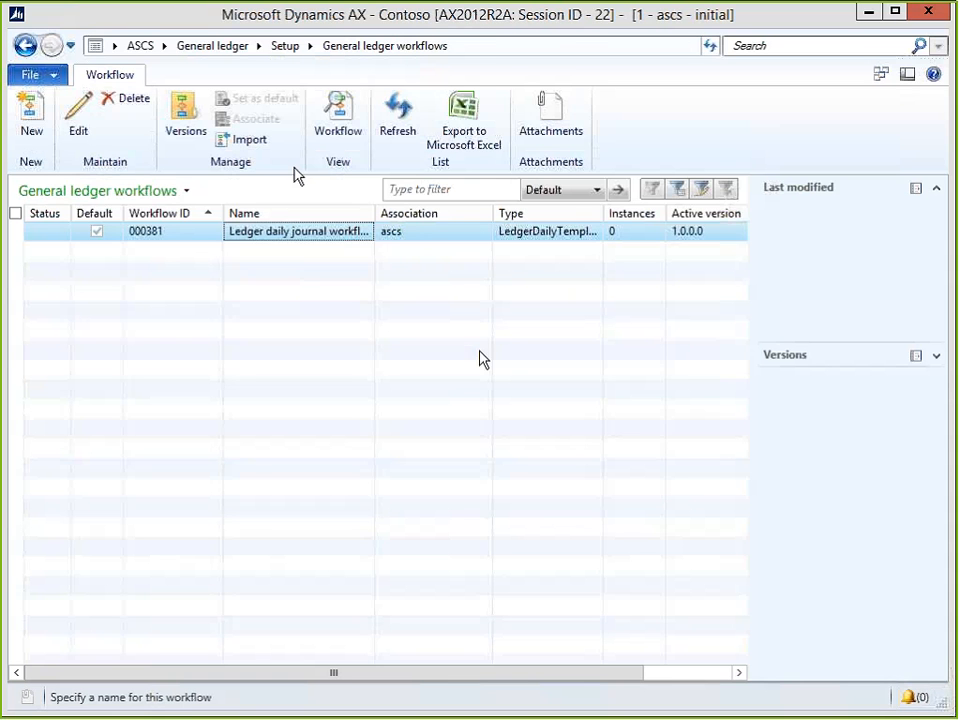
Use the breadcrumb beside ASCS to leave the General ledger workflows page.
{"action": "left_click", "coordinate": [166, 49]}
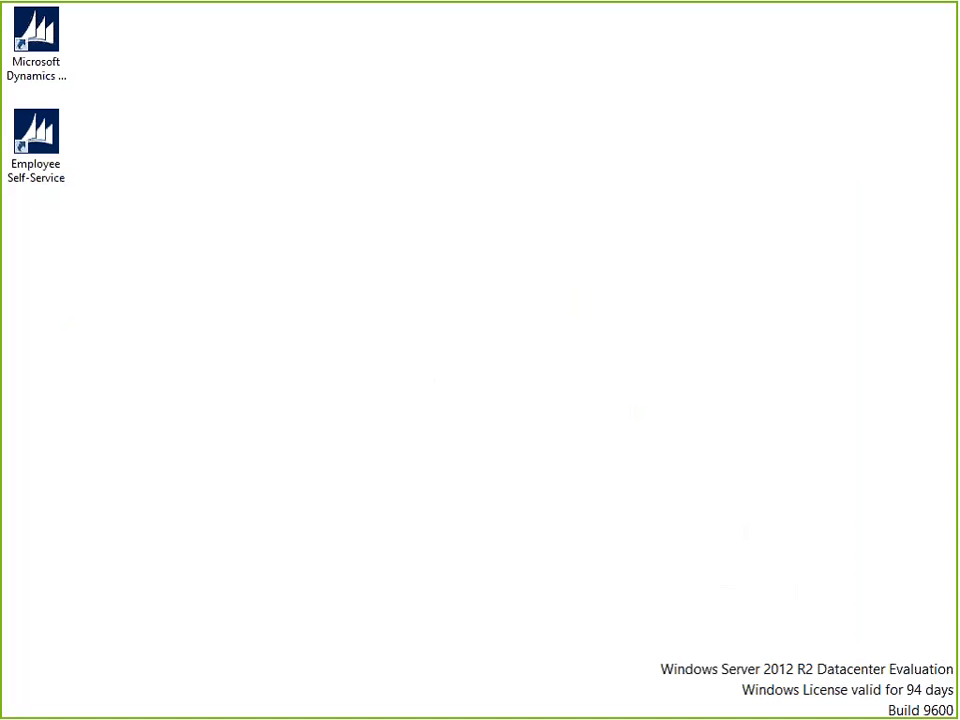
Relaunch Dynamics AX, then advance PowerPoint to the 'Adding Document Management to forms' slide.
{"action": "double_click", "coordinate": [36, 45]}
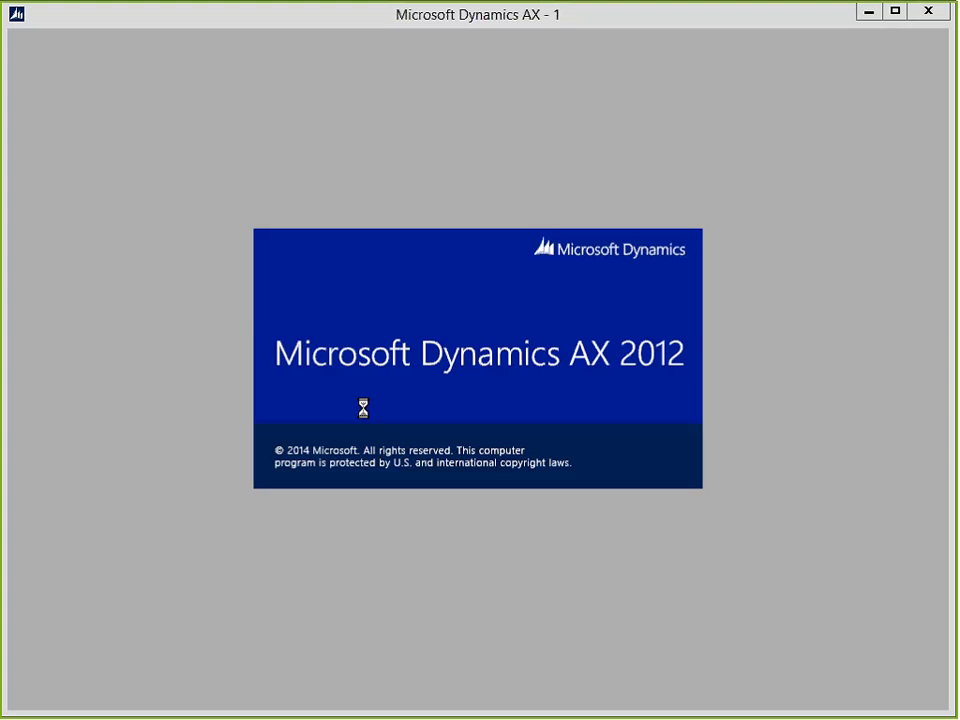
{"action": "key", "text": "alt+Tab"}
{"action": "key", "text": "Tab"}
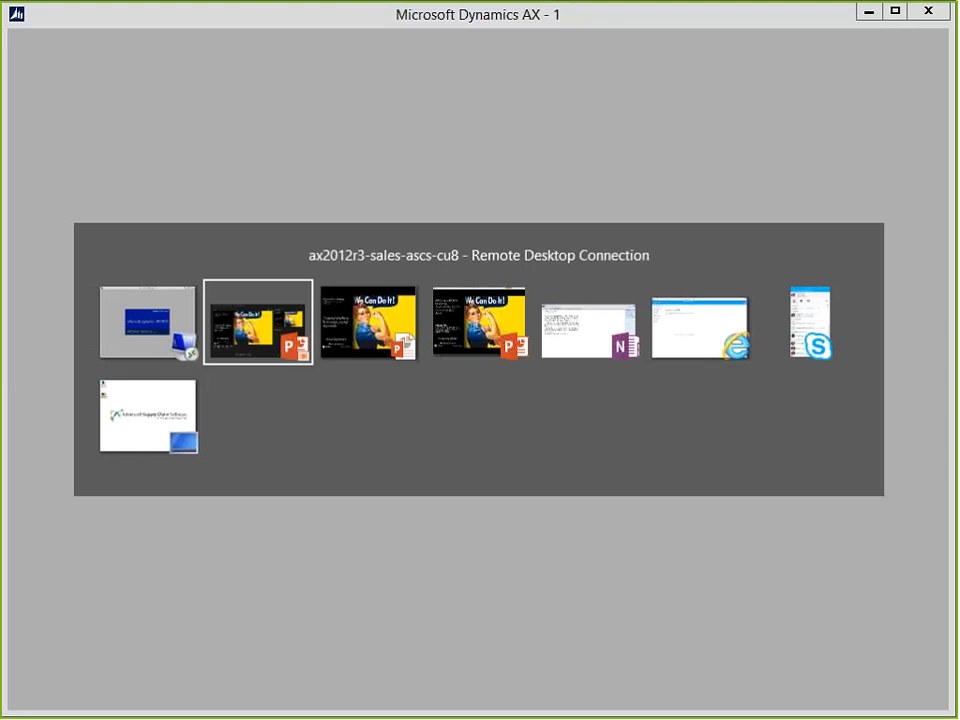
{"action": "key", "text": "Right"}
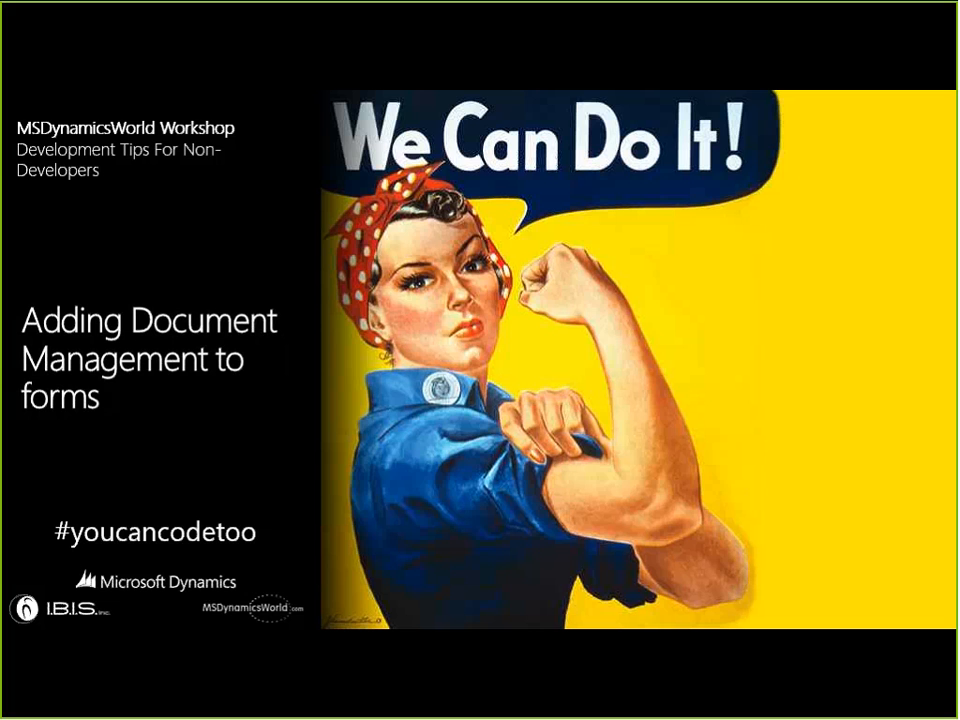
Switch from the presentation back to Dynamics AX's General ledger area page.
{"action": "key", "text": "alt+Tab"}
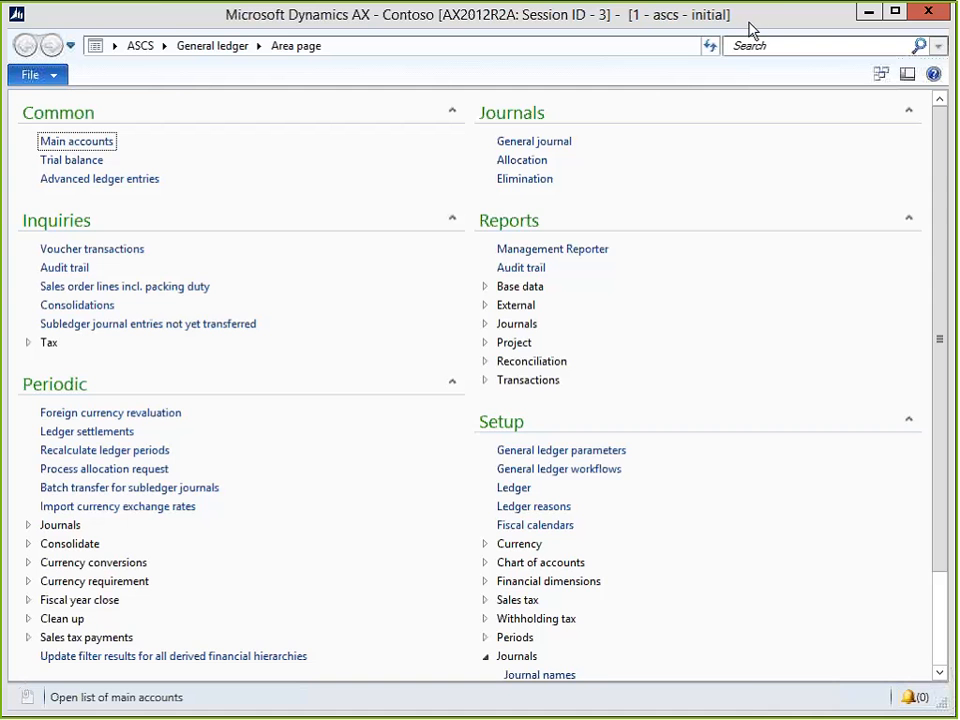
Navigate to Sales and marketing > All quotations to list quotation ASCS-000001 for Pollos Hermanos.
{"action": "left_click", "coordinate": [164, 47]}
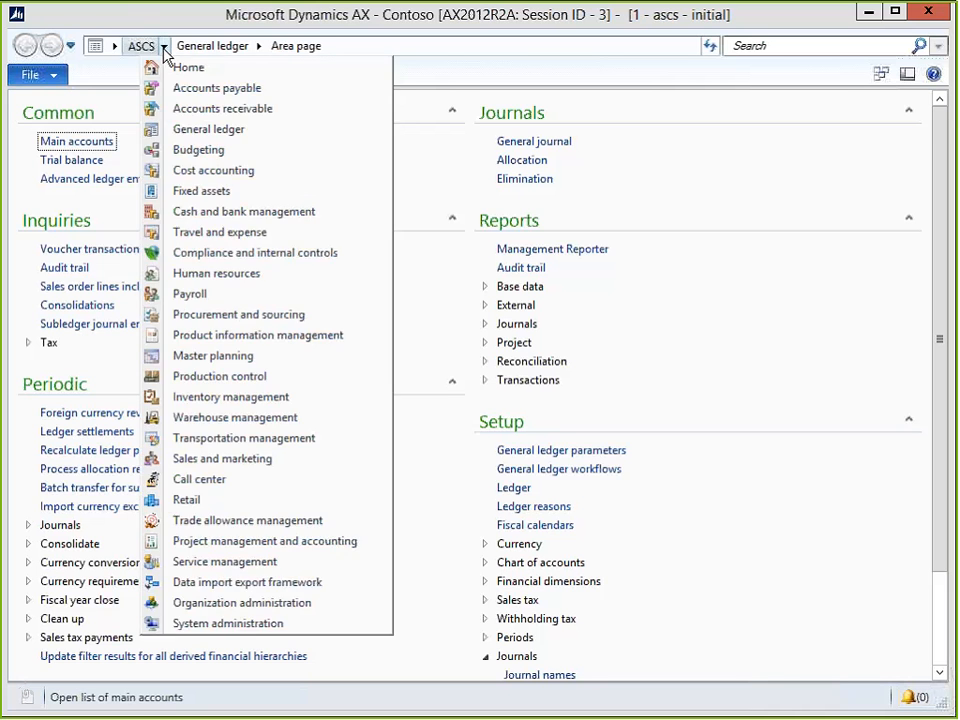
{"action": "left_click", "coordinate": [240, 462]}
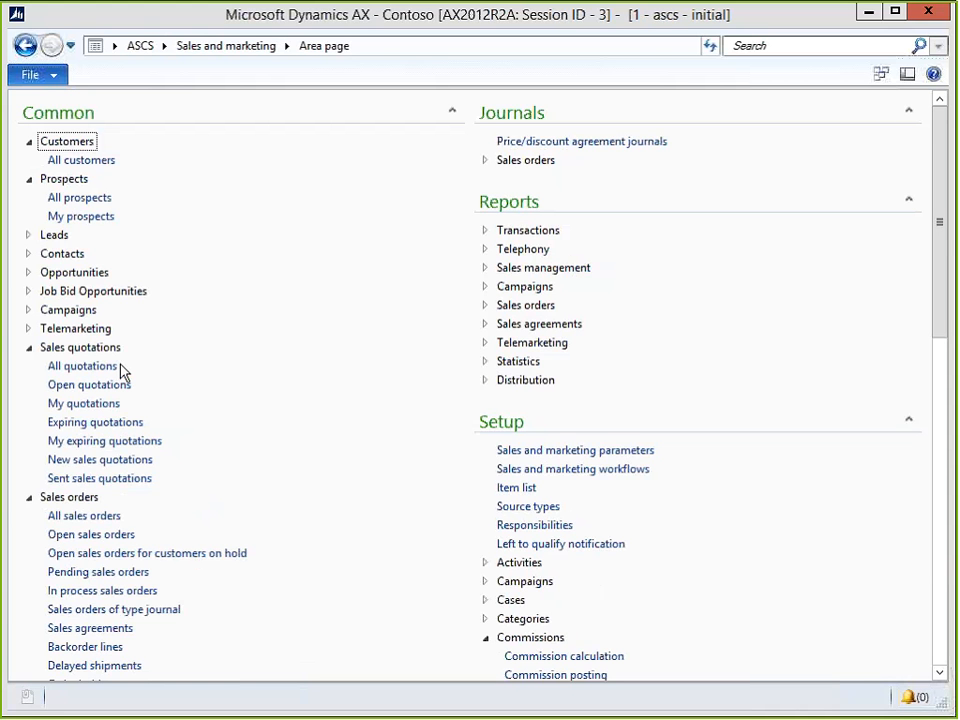
{"action": "left_click", "coordinate": [82, 366]}
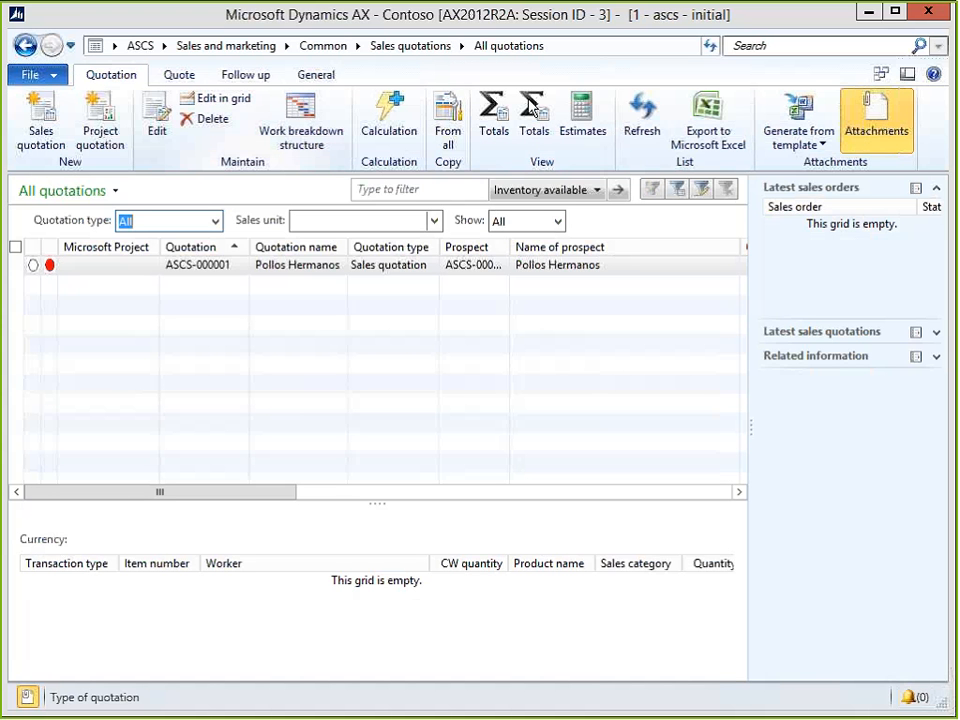
Open the quotation's Documents form and expand Notes for the Los_Pollos jpg attachment.
{"action": "left_click", "coordinate": [316, 75]}
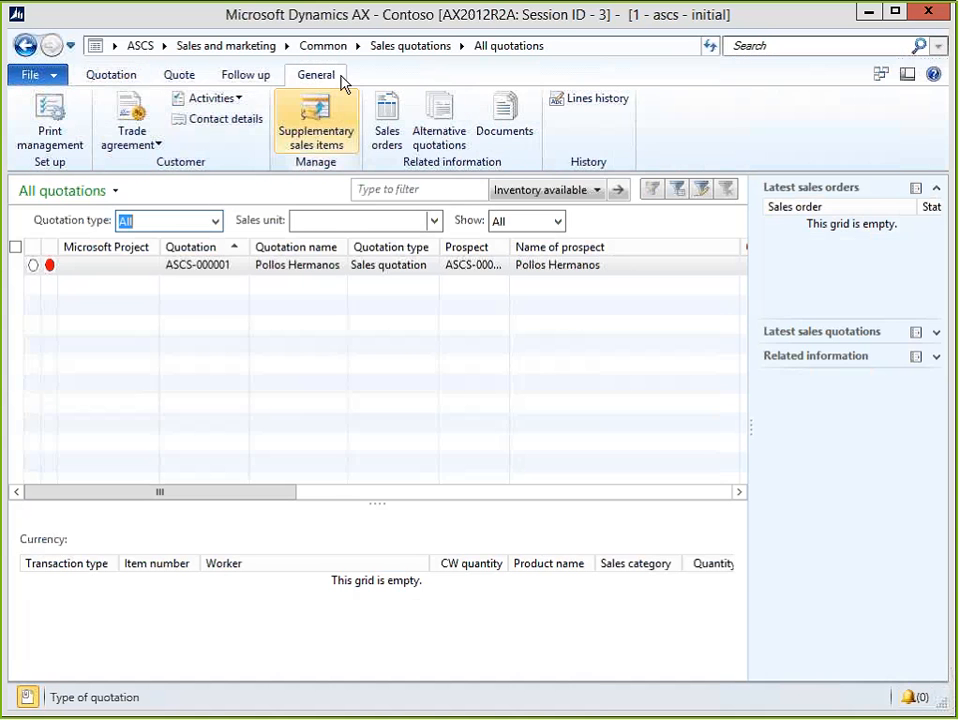
{"action": "left_click", "coordinate": [503, 118]}
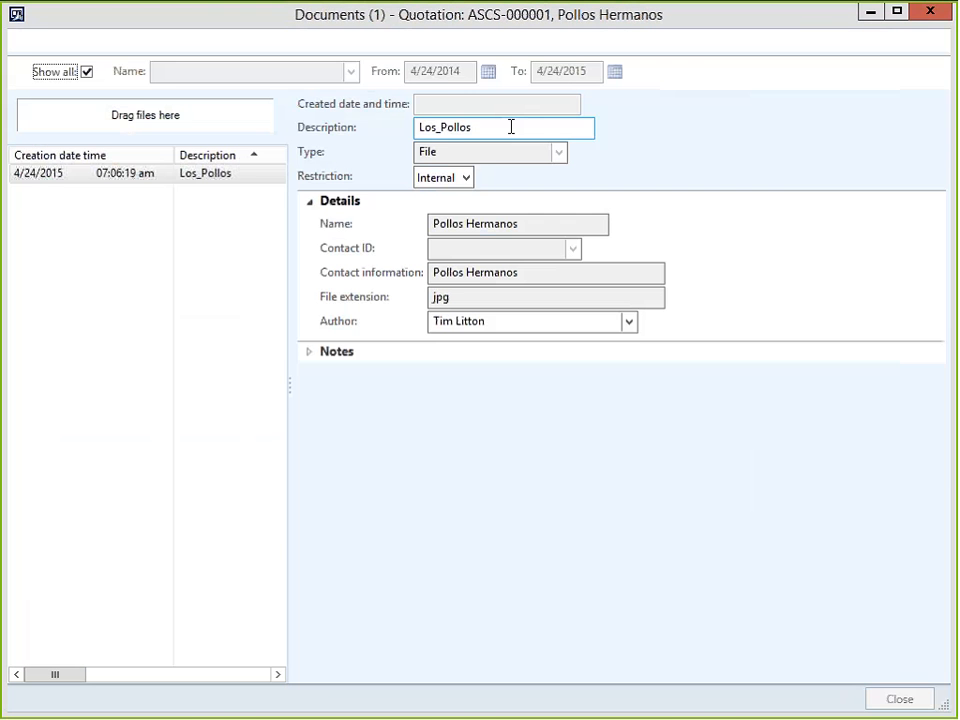
{"action": "double_click", "coordinate": [266, 16]}
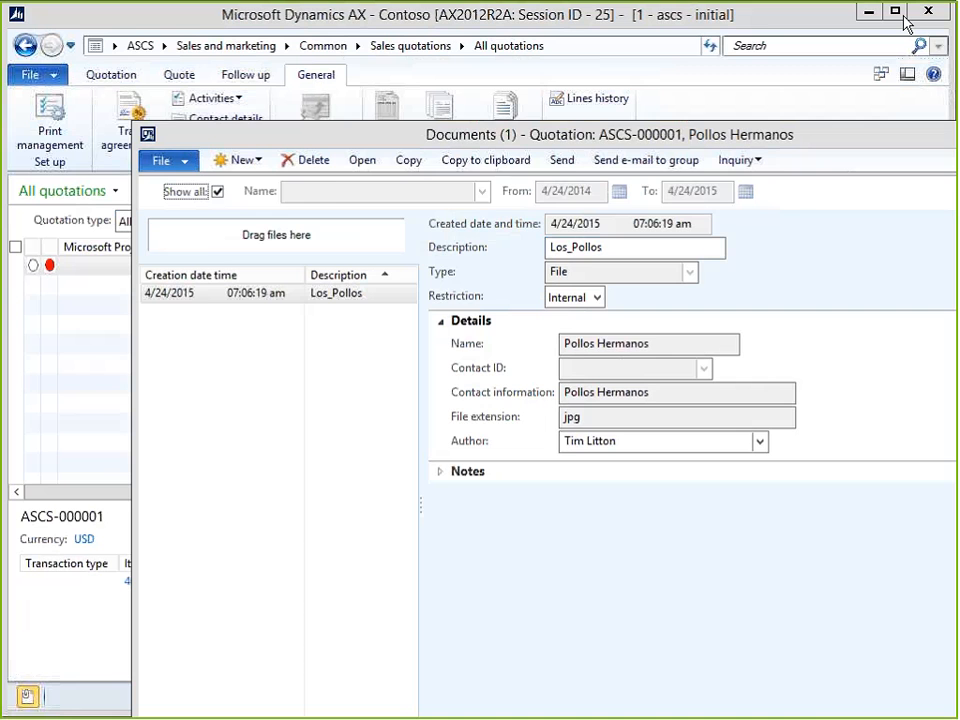
{"action": "left_click", "coordinate": [865, 11]}
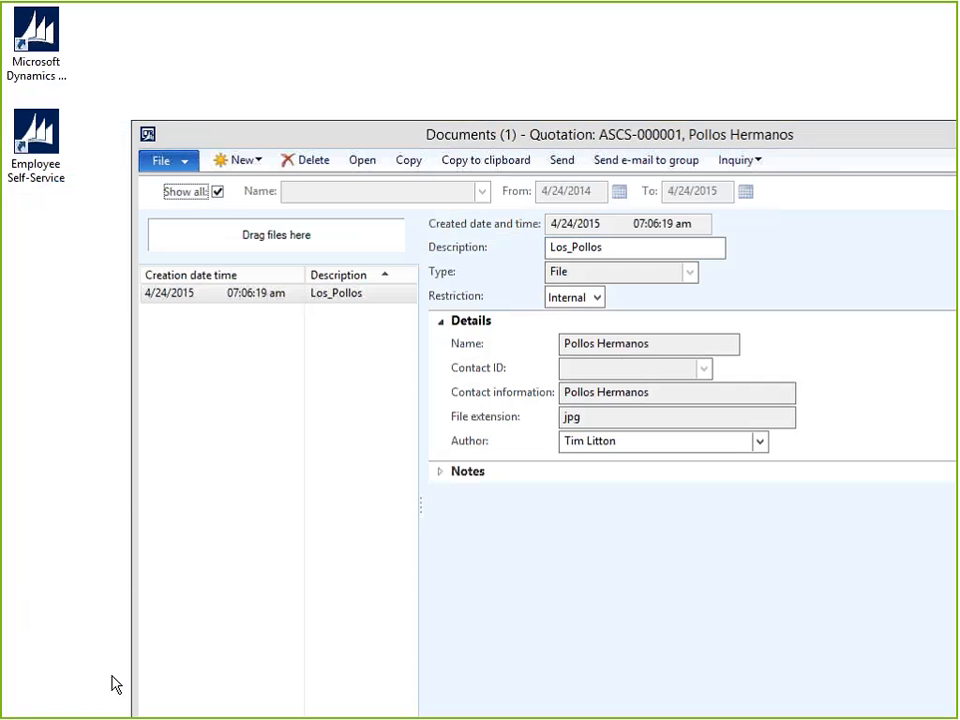
{"action": "key", "text": "super"}
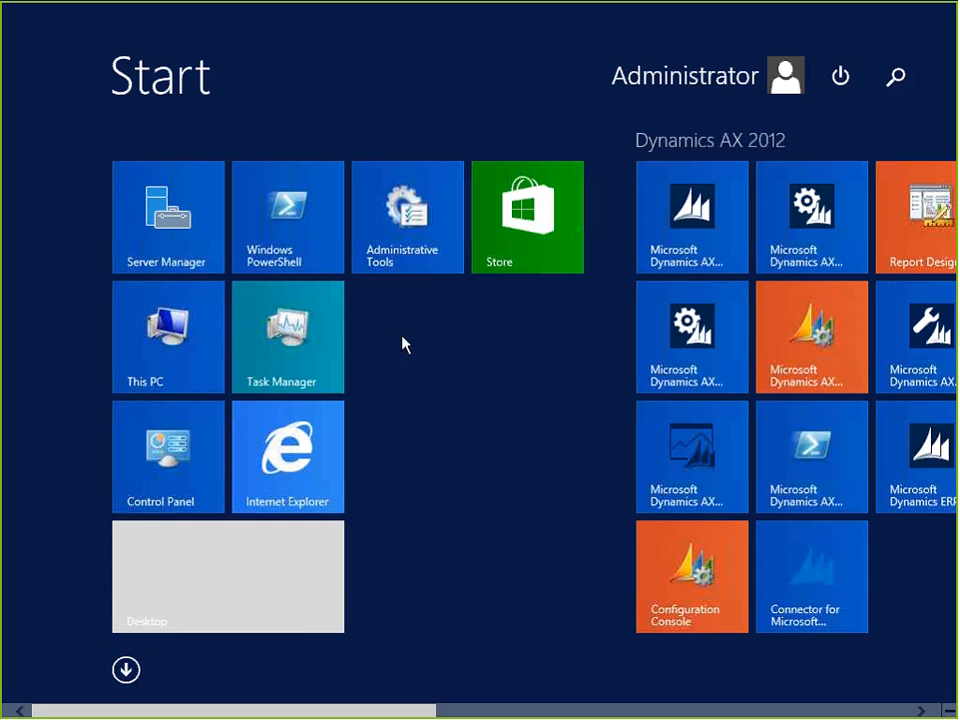
{"action": "left_click", "coordinate": [272, 587]}
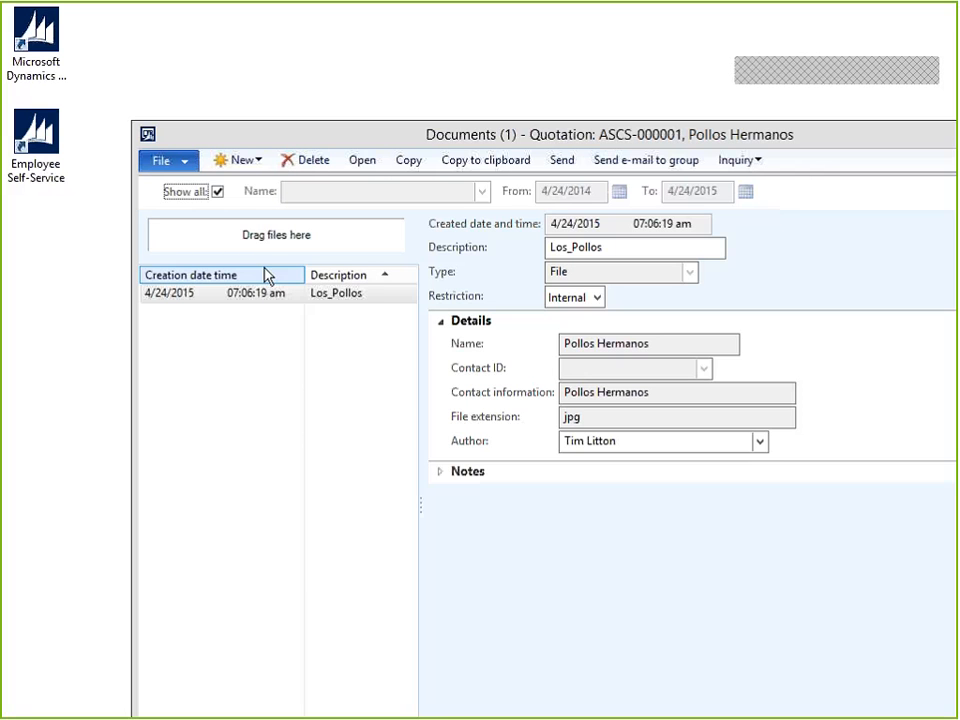
{"action": "left_click_drag", "start_coordinate": [377, 124], "coordinate": [324, 31]}
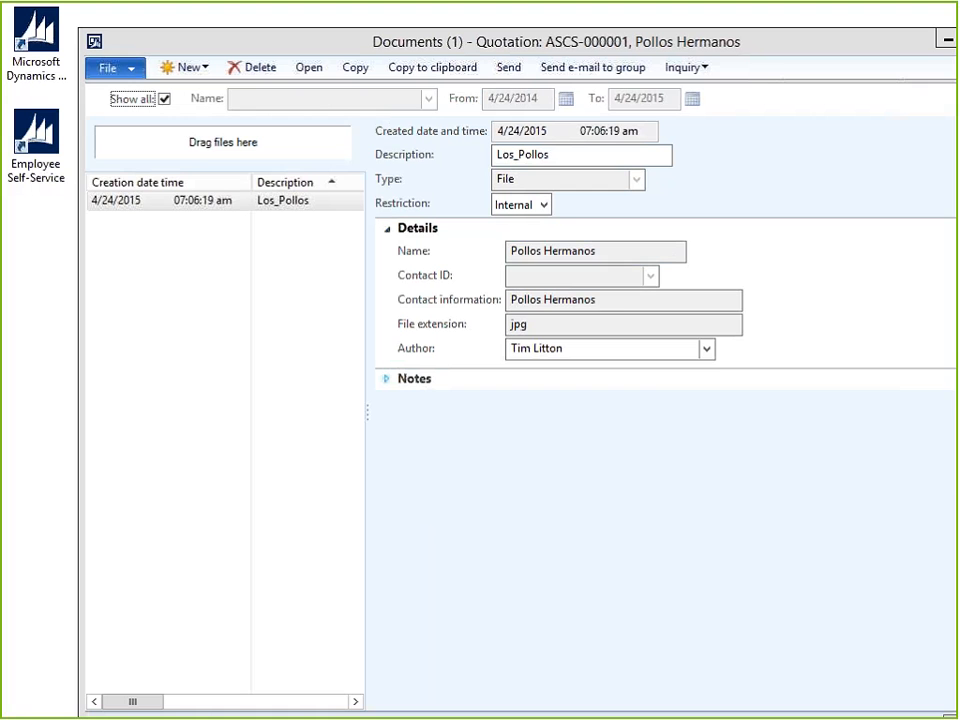
{"action": "left_click", "coordinate": [414, 378]}
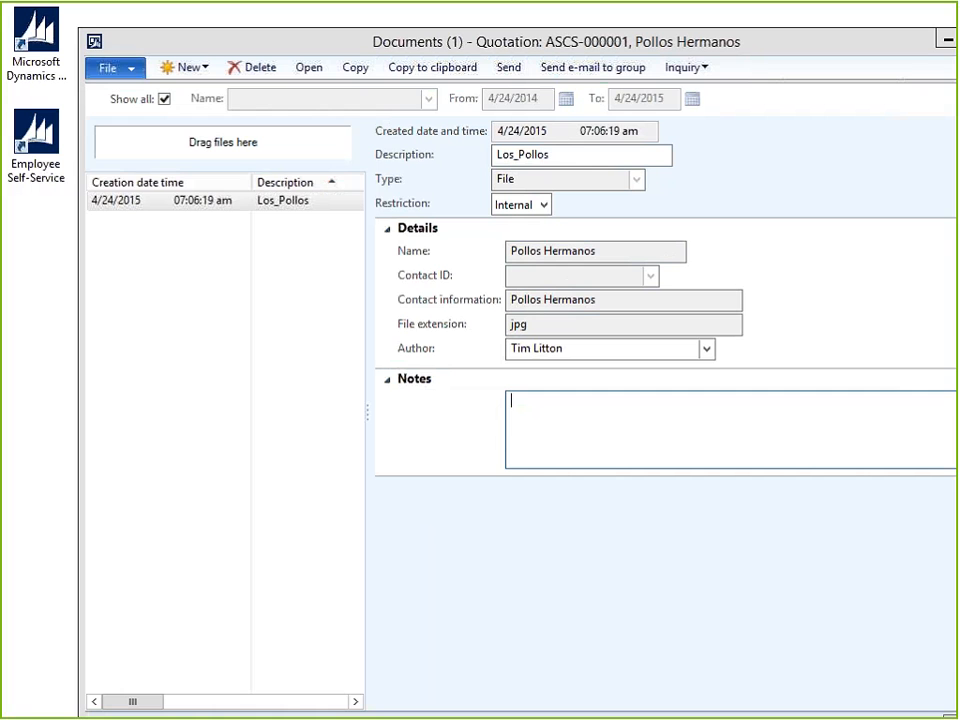
Close the Documents window and reselect quotation ASCS-000001 in the All quotations list.
{"action": "double_click", "coordinate": [94, 42]}
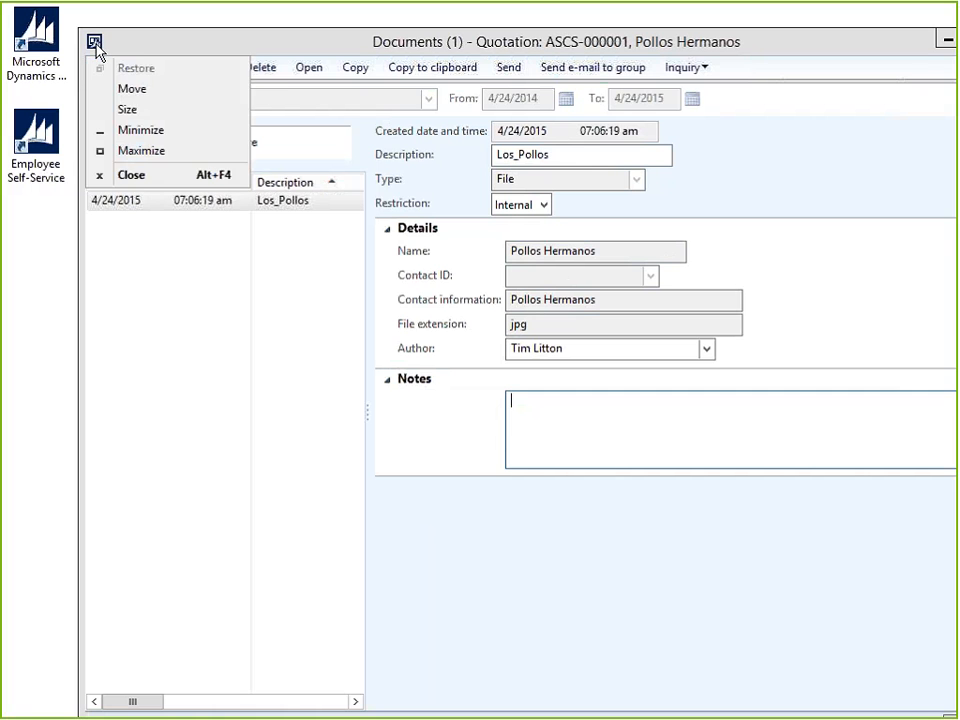
{"action": "key", "text": "alt+Tab"}
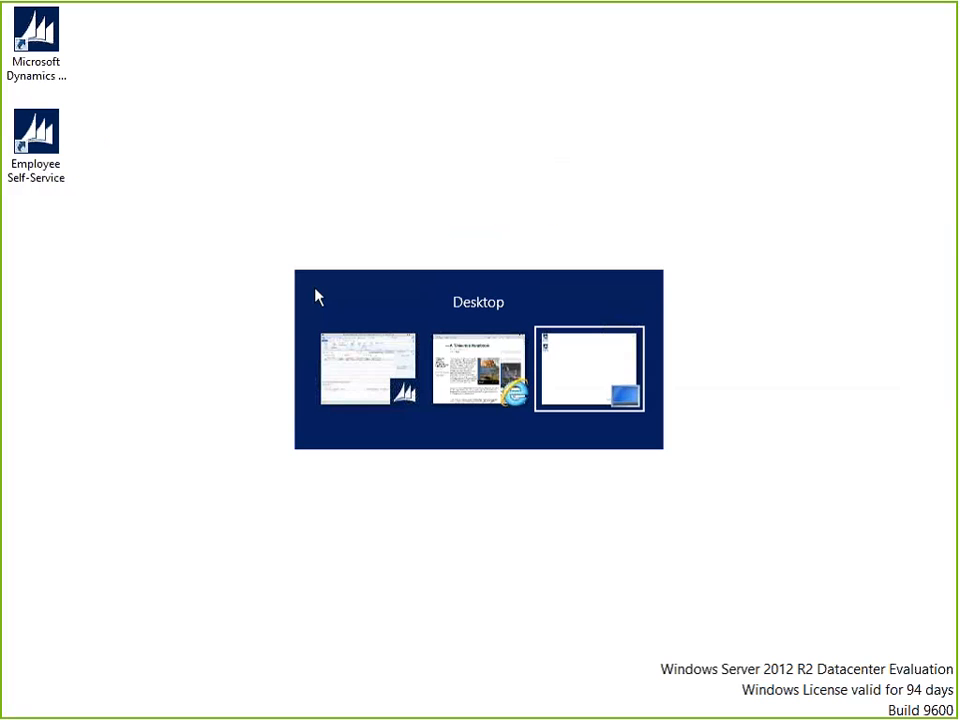
{"action": "key", "text": "alt+Tab"}
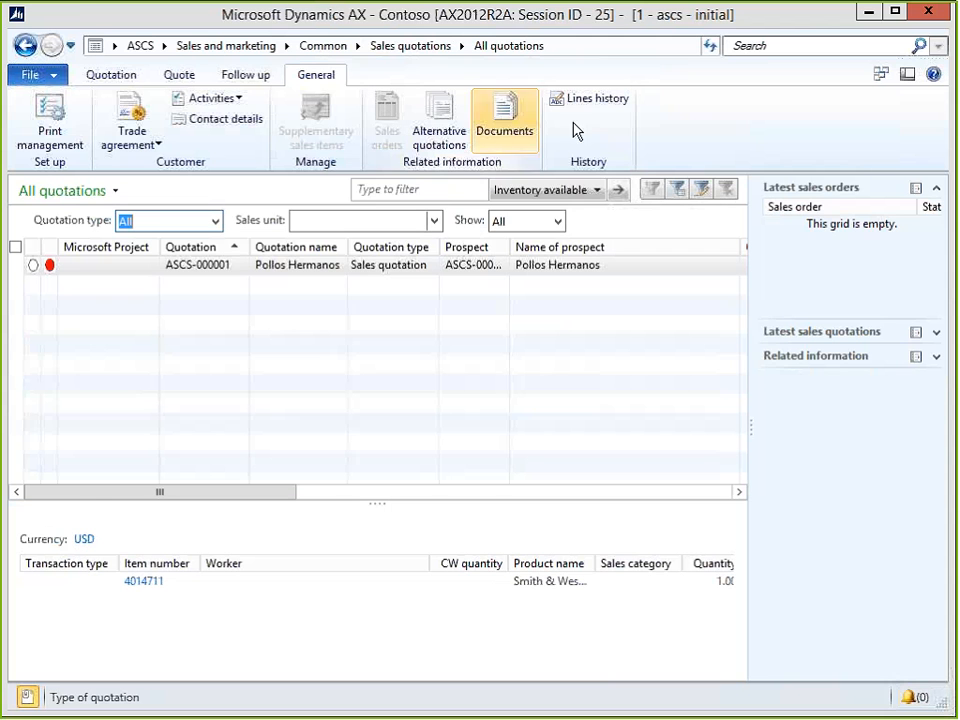
{"action": "left_click", "coordinate": [392, 266]}
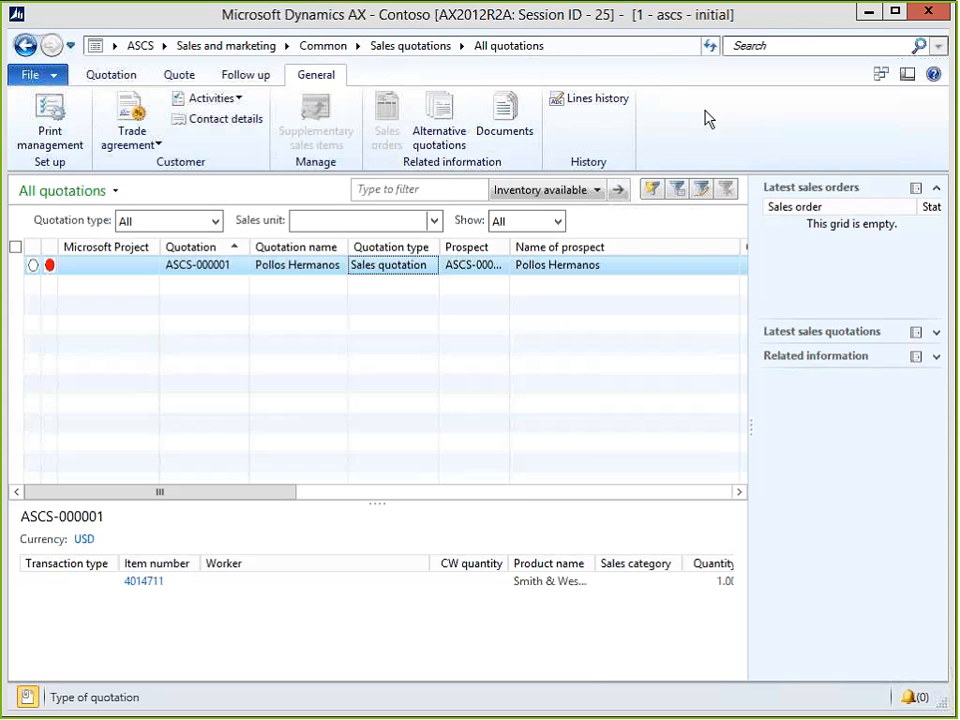
Open the SalesQuotationListPage form in the AOT from the Personalize Information tab.
{"action": "right_click", "coordinate": [502, 268]}
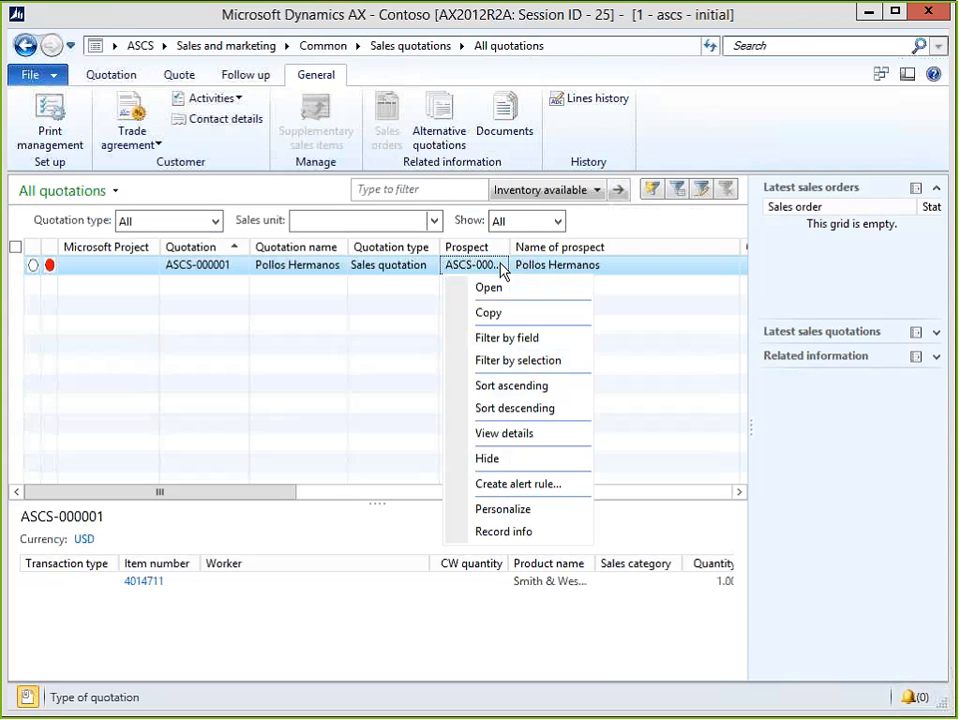
{"action": "left_click", "coordinate": [540, 509]}
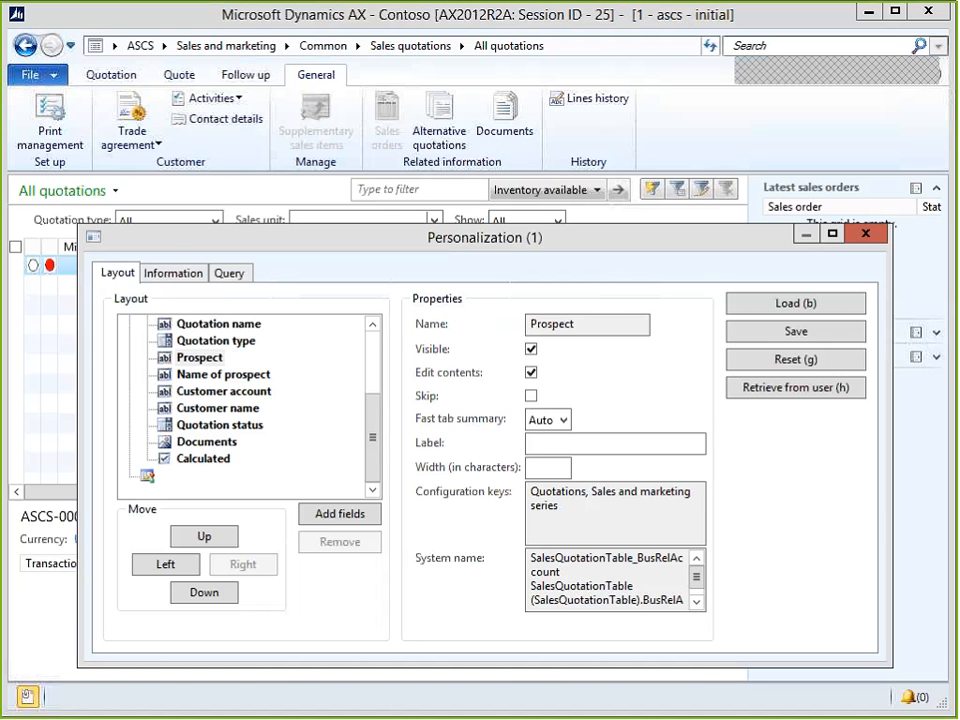
{"action": "left_click", "coordinate": [172, 273]}
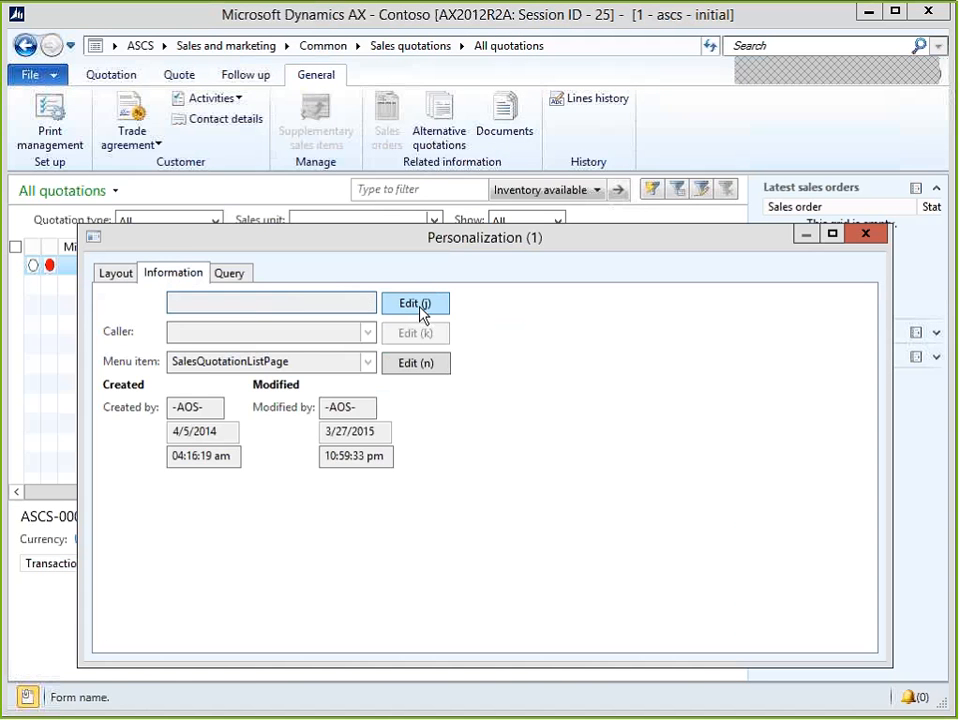
{"action": "left_click", "coordinate": [420, 311]}
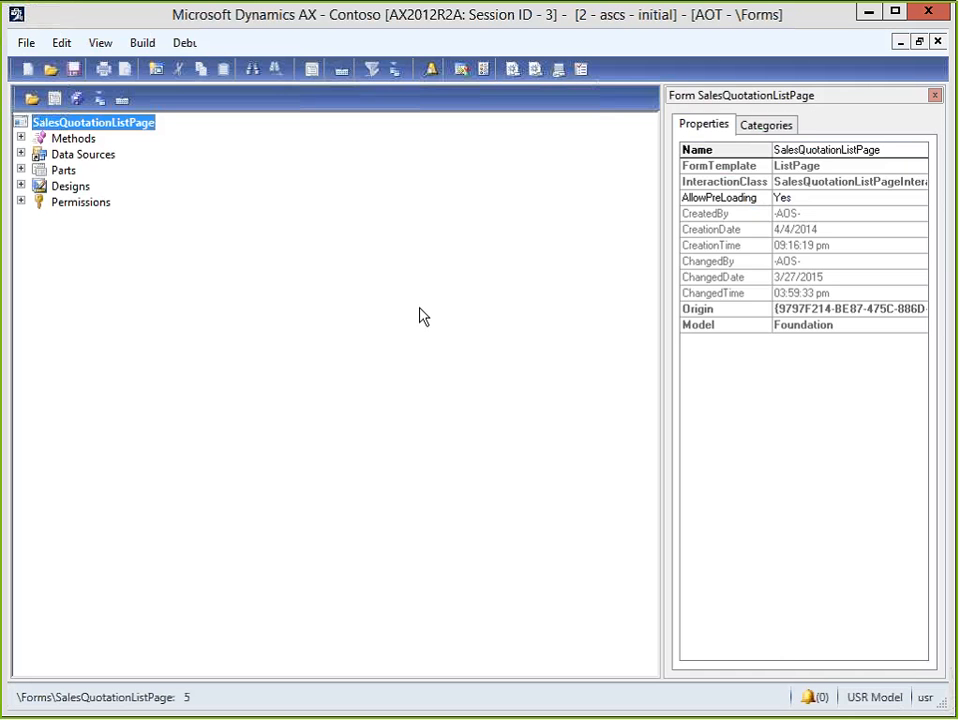
Expand the form tree through Designs > Design > ActionPane > General > GeneralRelated.
{"action": "key", "text": "Down"}
{"action": "key", "text": "Down"}
{"action": "key", "text": "Down"}
{"action": "key", "text": "Down"}
{"action": "key", "text": "Right"}
{"action": "key", "text": "Right"}
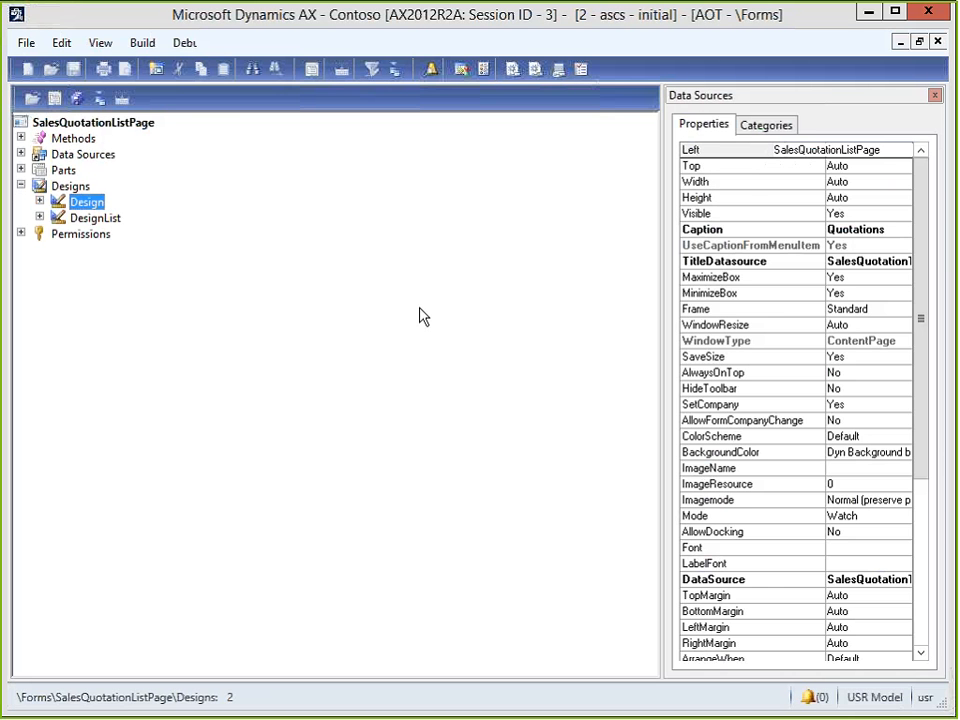
{"action": "key", "text": "Down"}
{"action": "key", "text": "Right"}
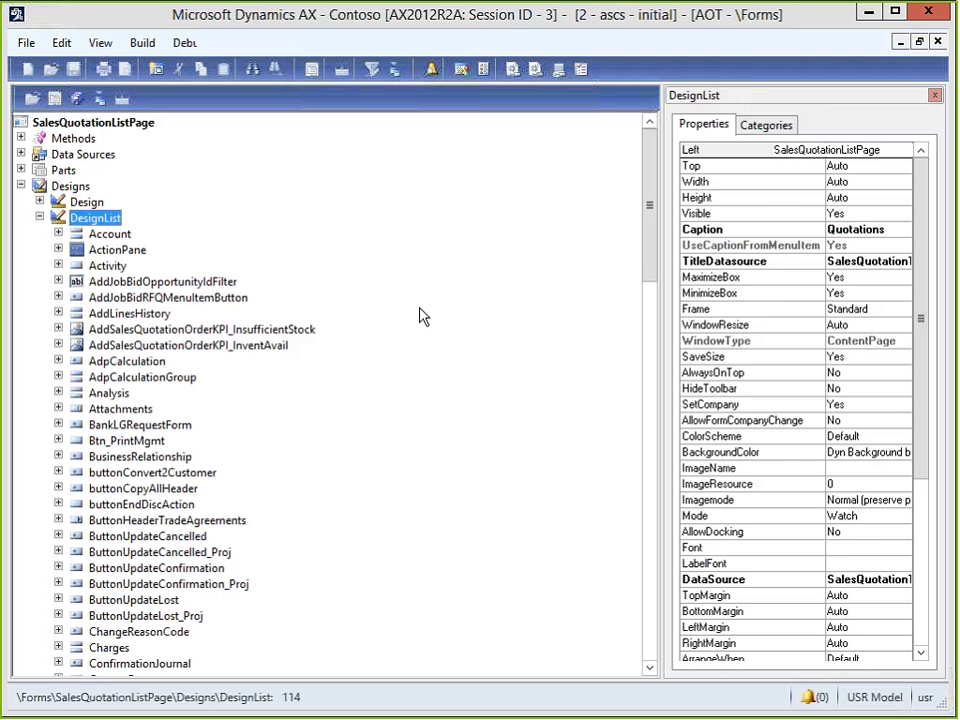
{"action": "key", "text": "Down"}
{"action": "key", "text": "Right"}
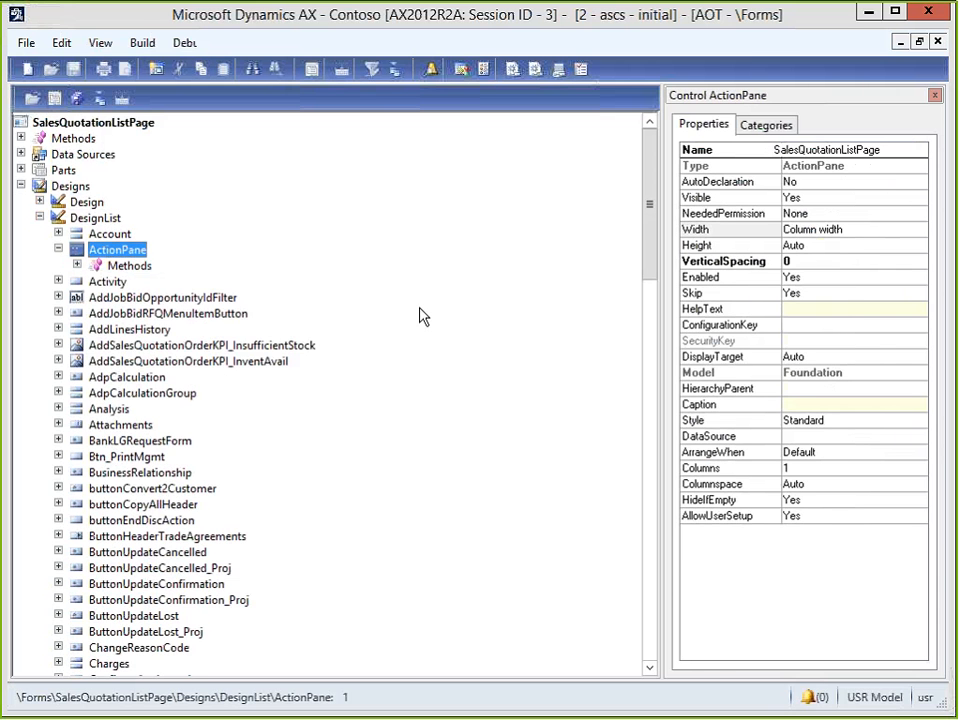
{"action": "key", "text": "Left"}
{"action": "key", "text": "Left"}
{"action": "key", "text": "Left"}
{"action": "key", "text": "Up"}
{"action": "key", "text": "Right"}
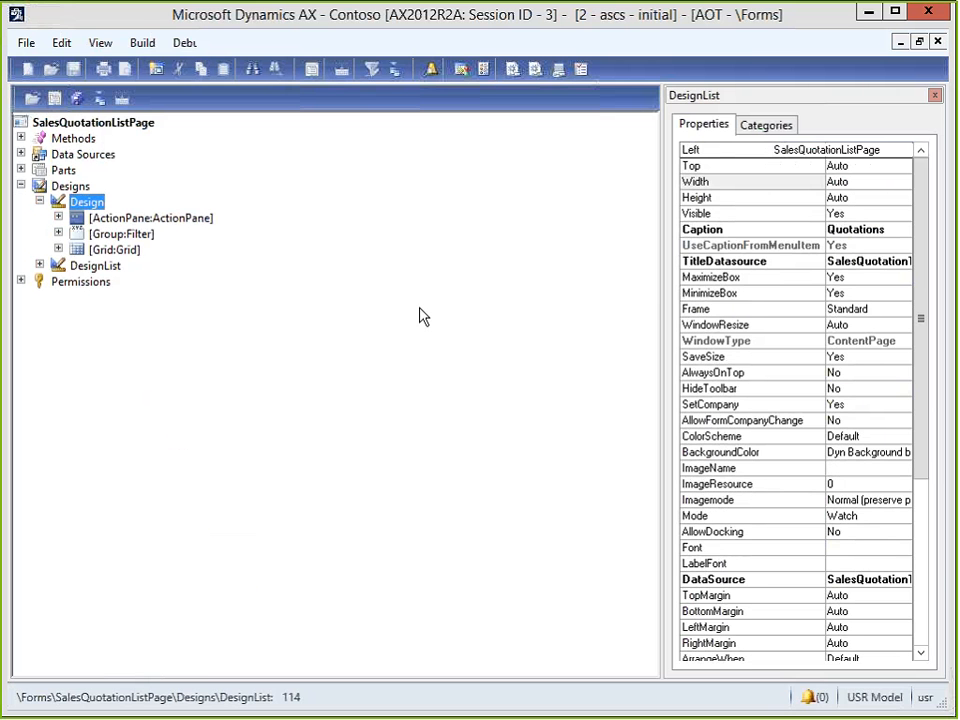
{"action": "key", "text": "Down"}
{"action": "key", "text": "Right"}
{"action": "key", "text": "Down"}
{"action": "key", "text": "Down"}
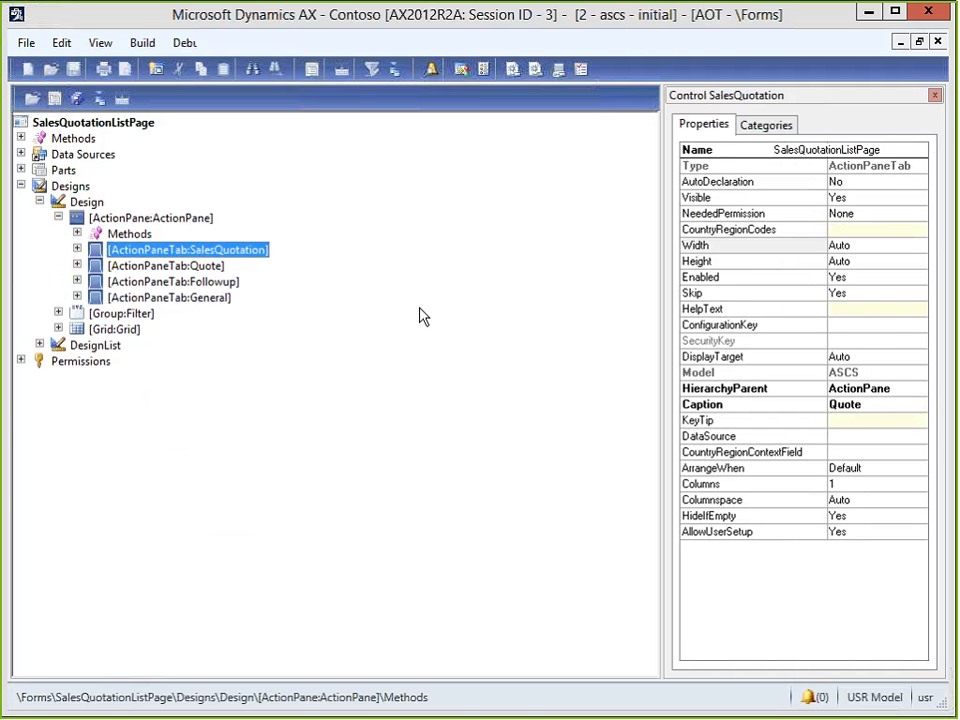
{"action": "key", "text": "Down"}
{"action": "key", "text": "Down"}
{"action": "key", "text": "Down"}
{"action": "key", "text": "Right"}
{"action": "key", "text": "Down"}
{"action": "key", "text": "Down"}
{"action": "key", "text": "Down"}
{"action": "key", "text": "Down"}
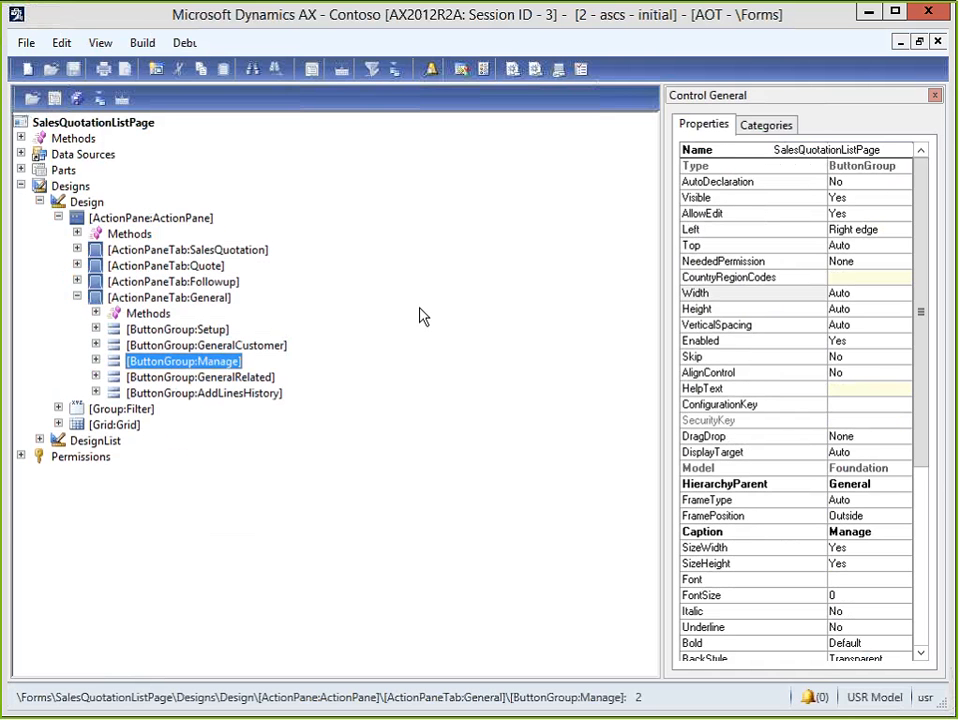
{"action": "key", "text": "Down"}
{"action": "key", "text": "Right"}
{"action": "key", "text": "Down"}
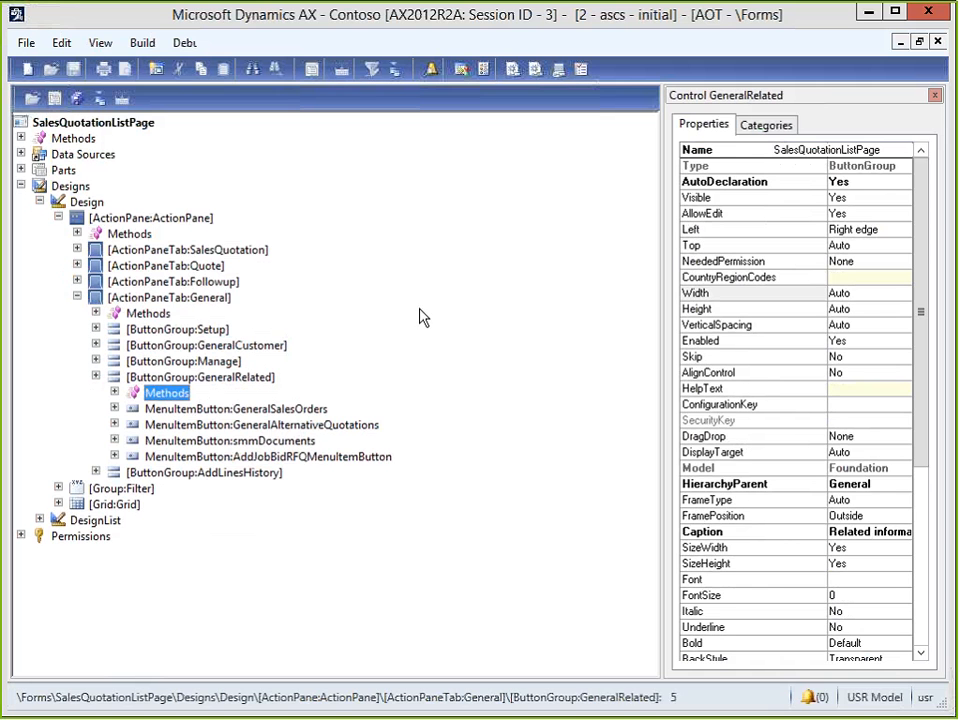
Select the smmDocuments menu item button and review its properties.
{"action": "left_click", "coordinate": [268, 443]}
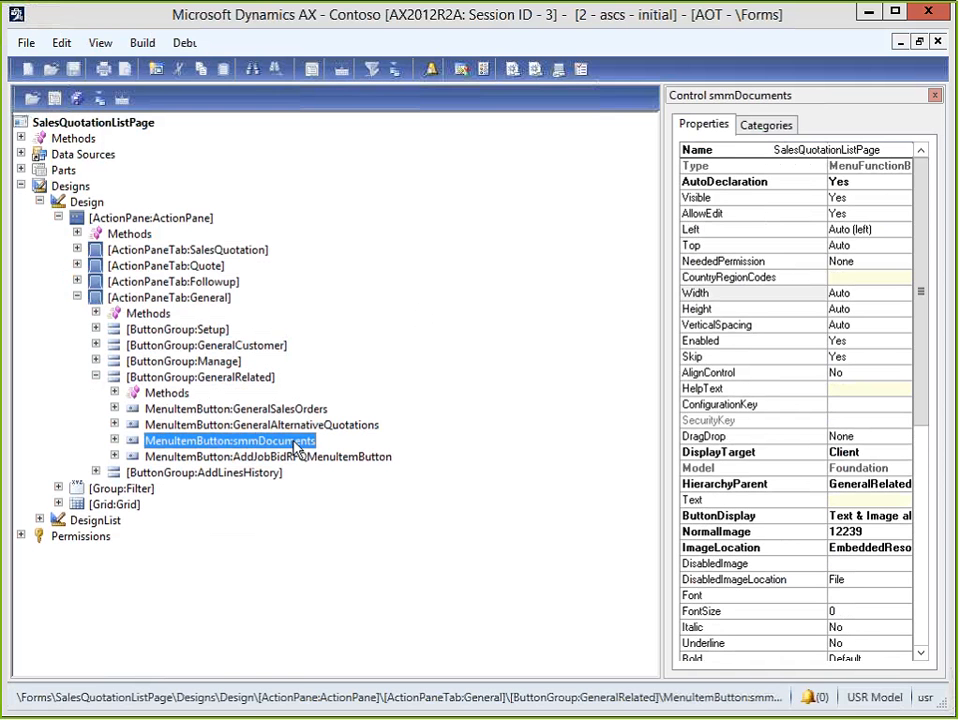
{"action": "left_click", "coordinate": [115, 440]}
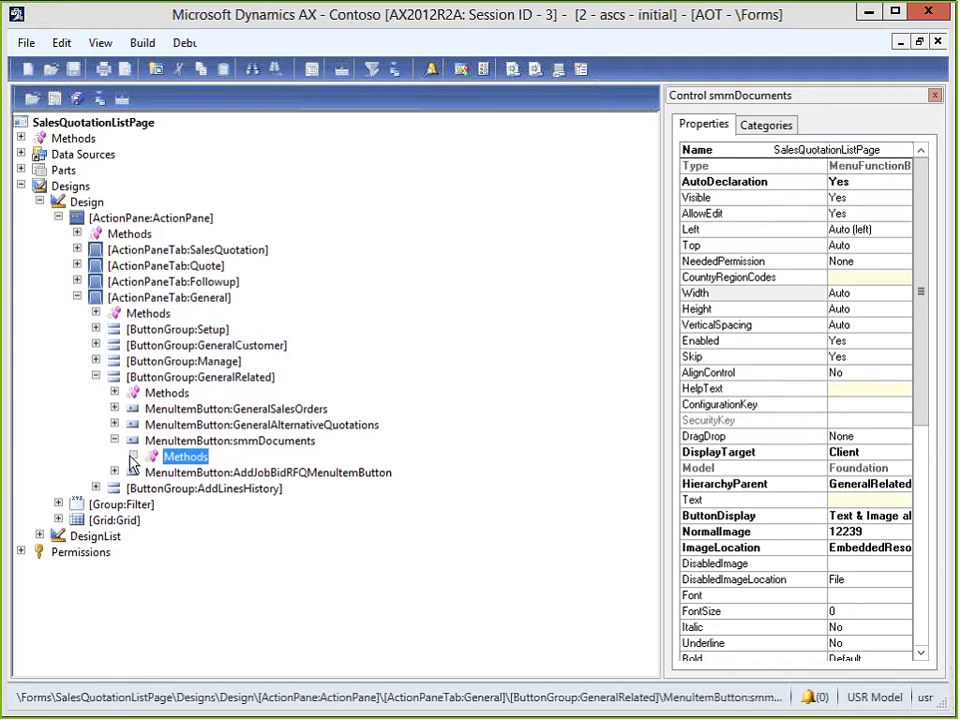
{"action": "left_click", "coordinate": [202, 443]}
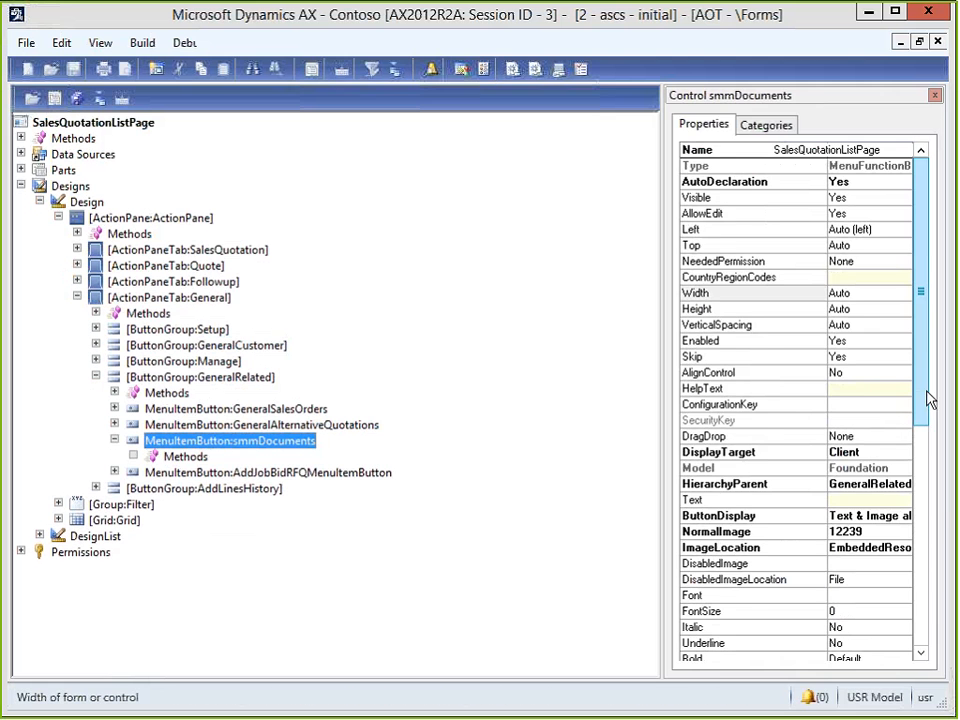
{"action": "left_click_drag", "start_coordinate": [925, 400], "coordinate": [928, 658]}
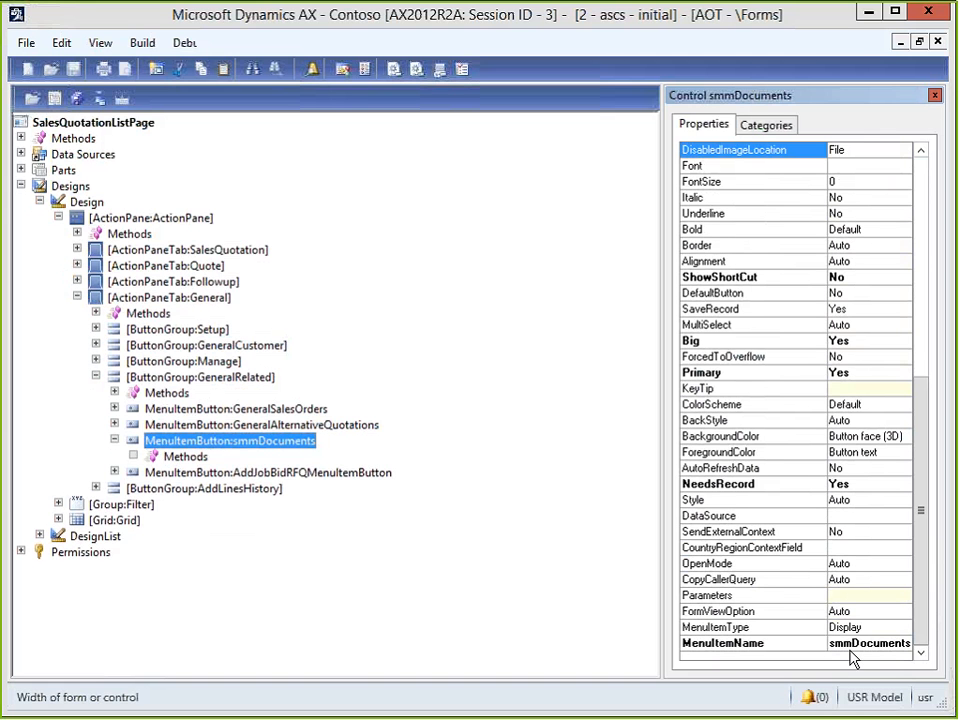
Close personalization and view All sales orders' General actions, which have no Documents button.
{"action": "left_click", "coordinate": [919, 42]}
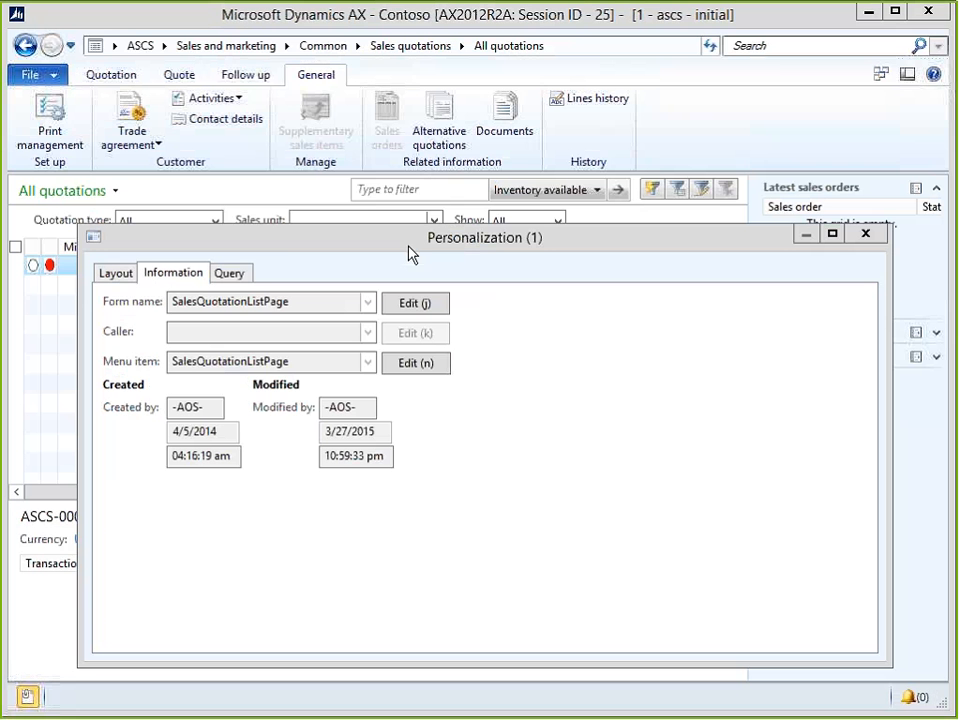
{"action": "left_click", "coordinate": [866, 234]}
{"action": "left_click", "coordinate": [213, 50]}
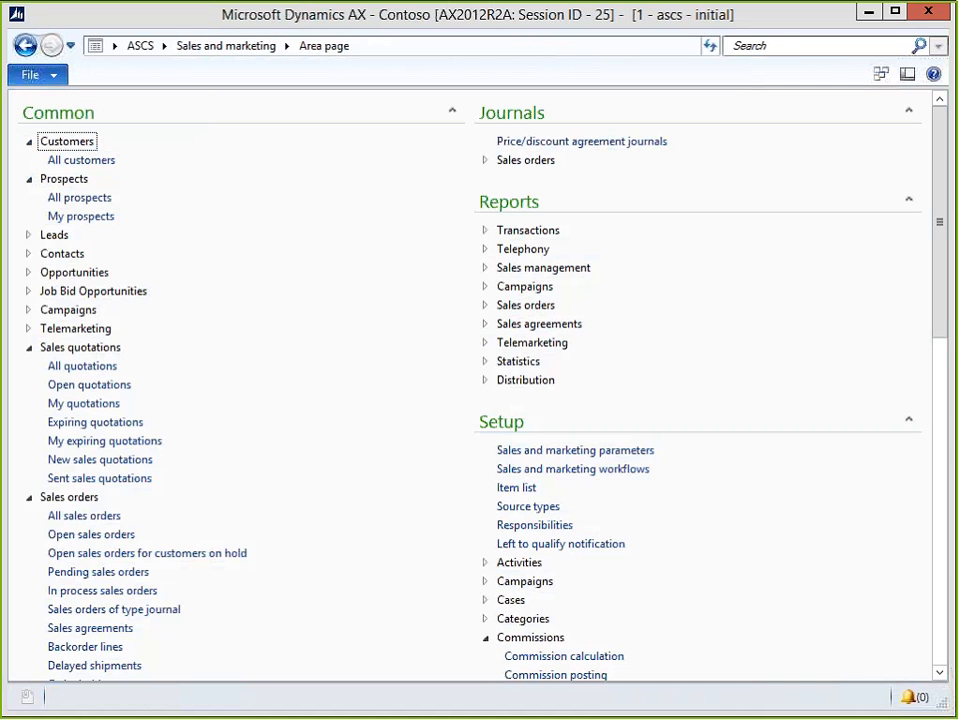
{"action": "left_click", "coordinate": [80, 516]}
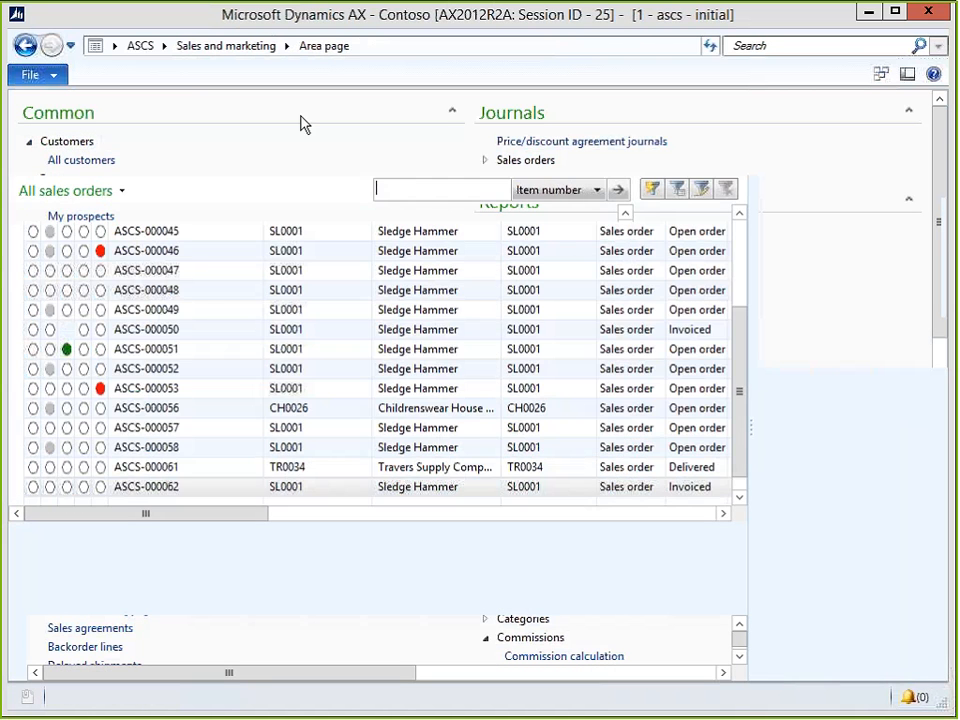
{"action": "left_click", "coordinate": [449, 74]}
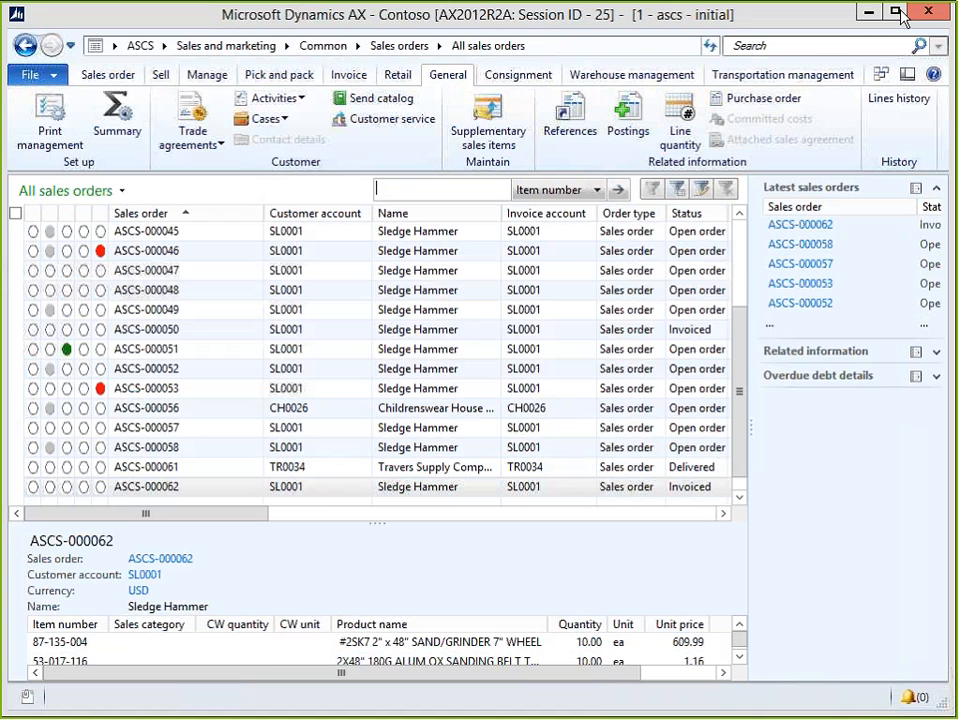
Find the SalesTable form in the second AOT tree and expand its Designs > Design node.
{"action": "key", "text": "alt+Tab"}
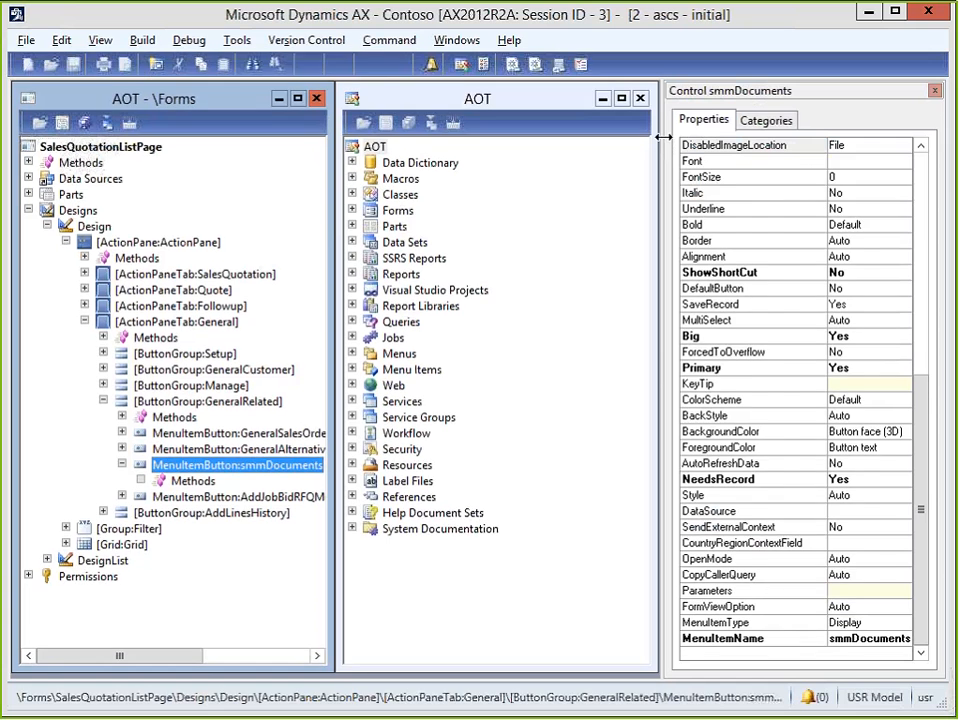
{"action": "left_click", "coordinate": [353, 210]}
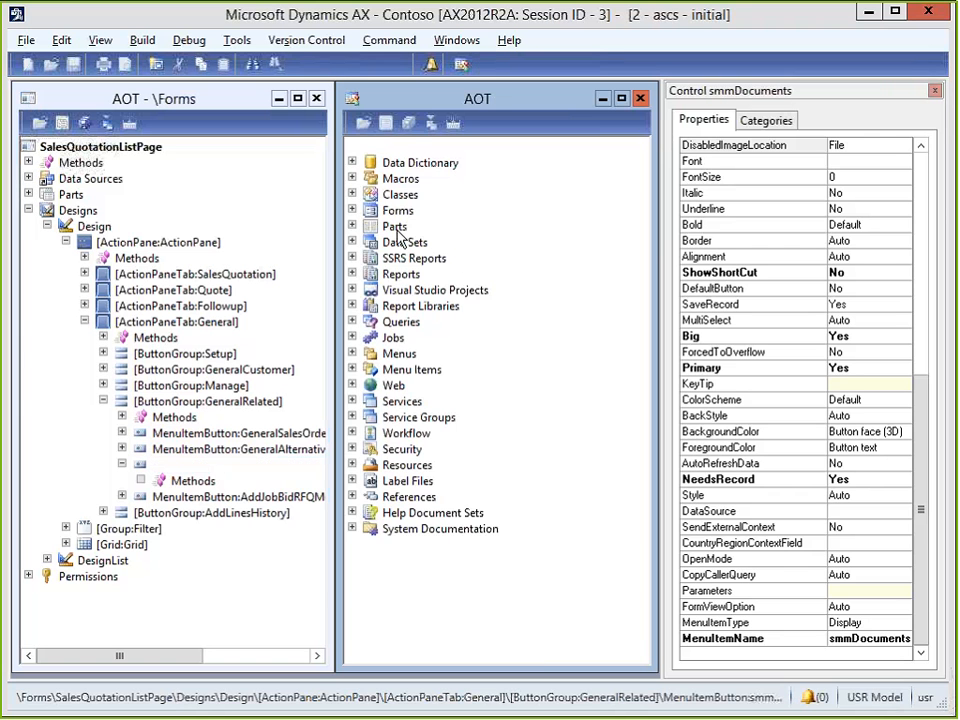
{"action": "left_click", "coordinate": [397, 230]}
{"action": "type", "text": "sale"}
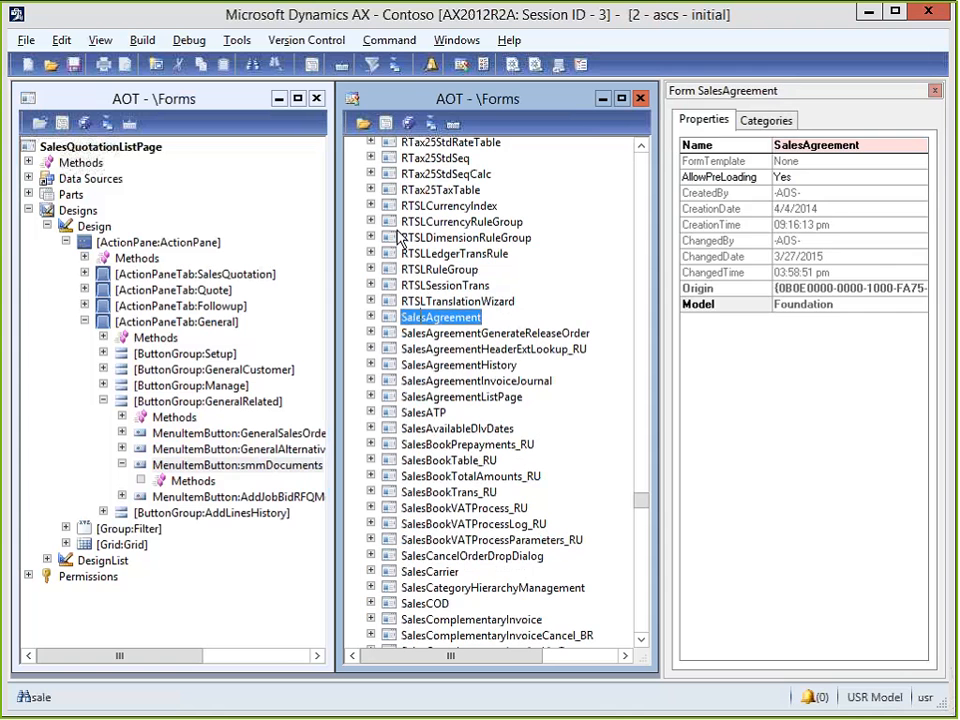
{"action": "type", "text": "sta"}
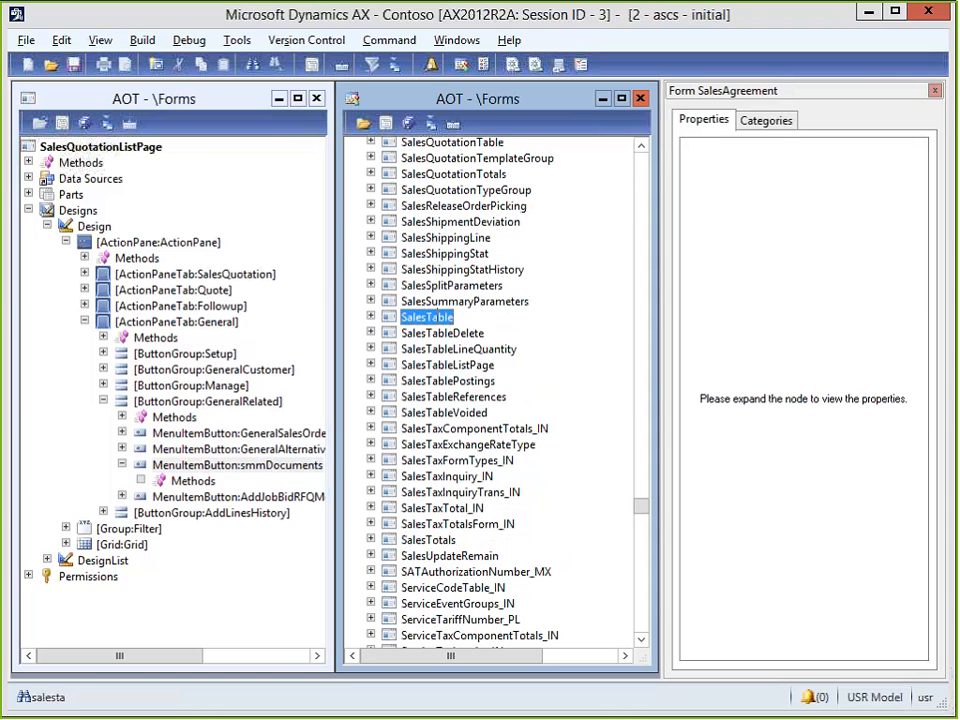
{"action": "double_click", "coordinate": [427, 318]}
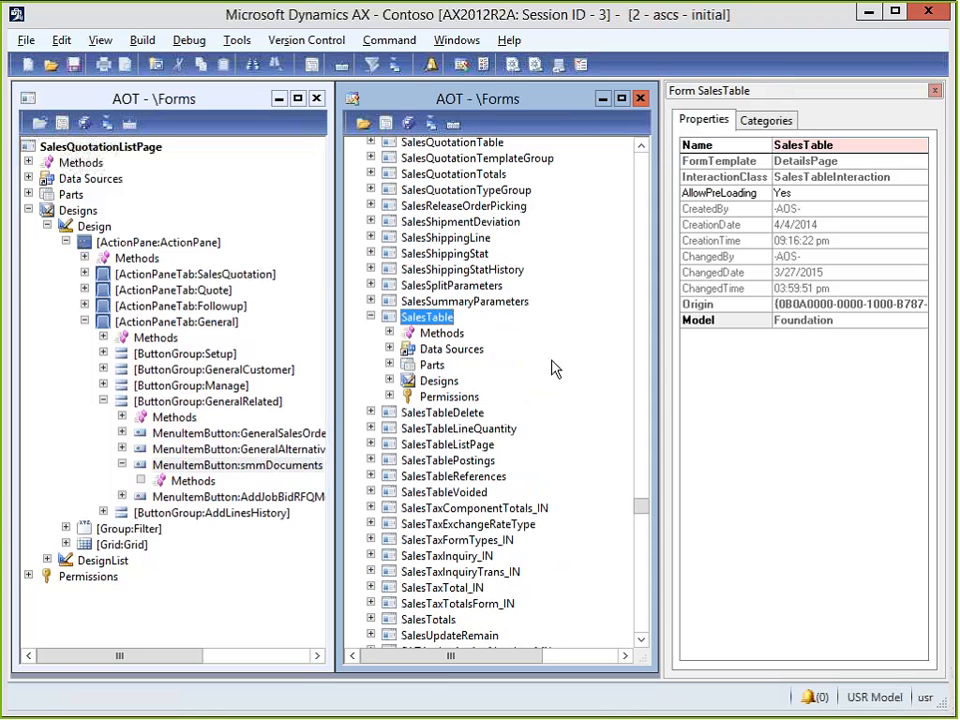
{"action": "left_click", "coordinate": [390, 382]}
{"action": "left_click", "coordinate": [396, 386]}
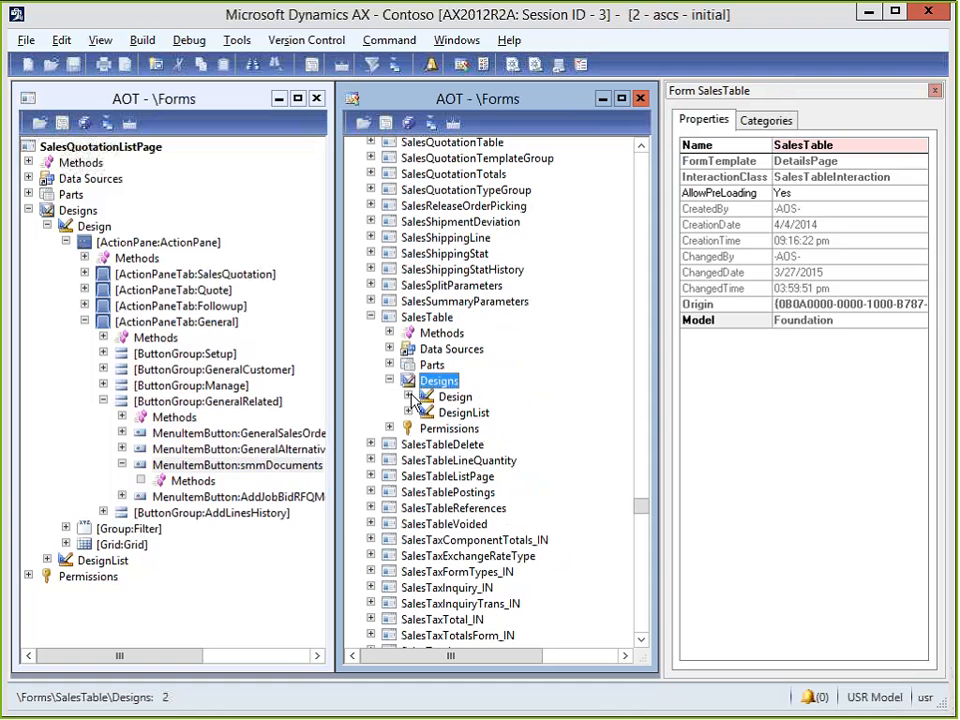
{"action": "double_click", "coordinate": [450, 397]}
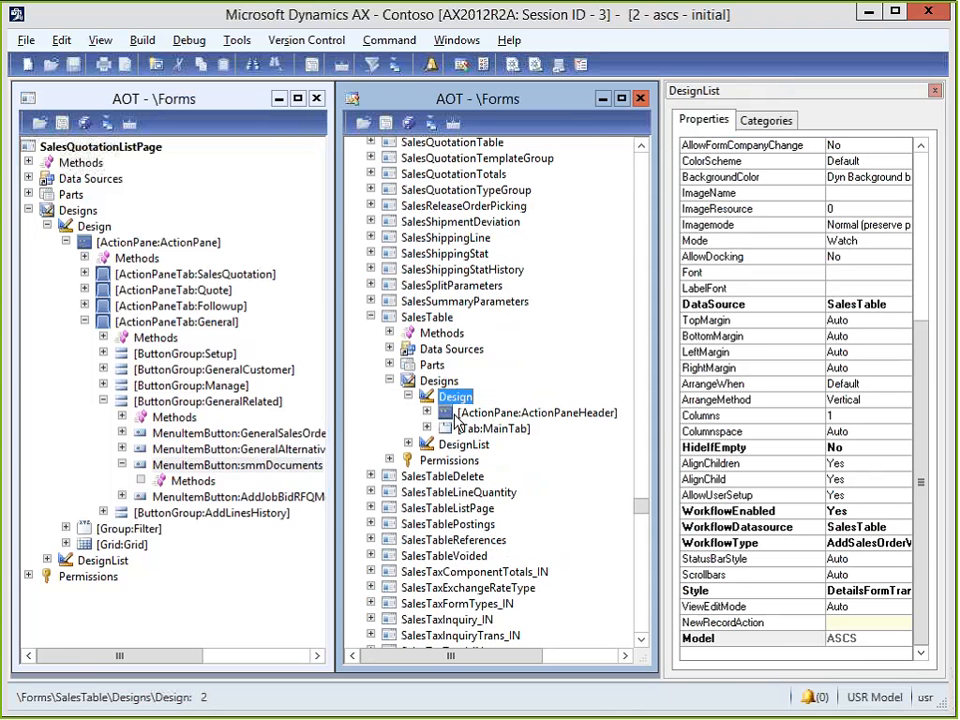
Expand ActionPaneHeader > General to reveal the GeneralRelatedInfo button group.
{"action": "key", "text": "Down"}
{"action": "key", "text": "Right"}
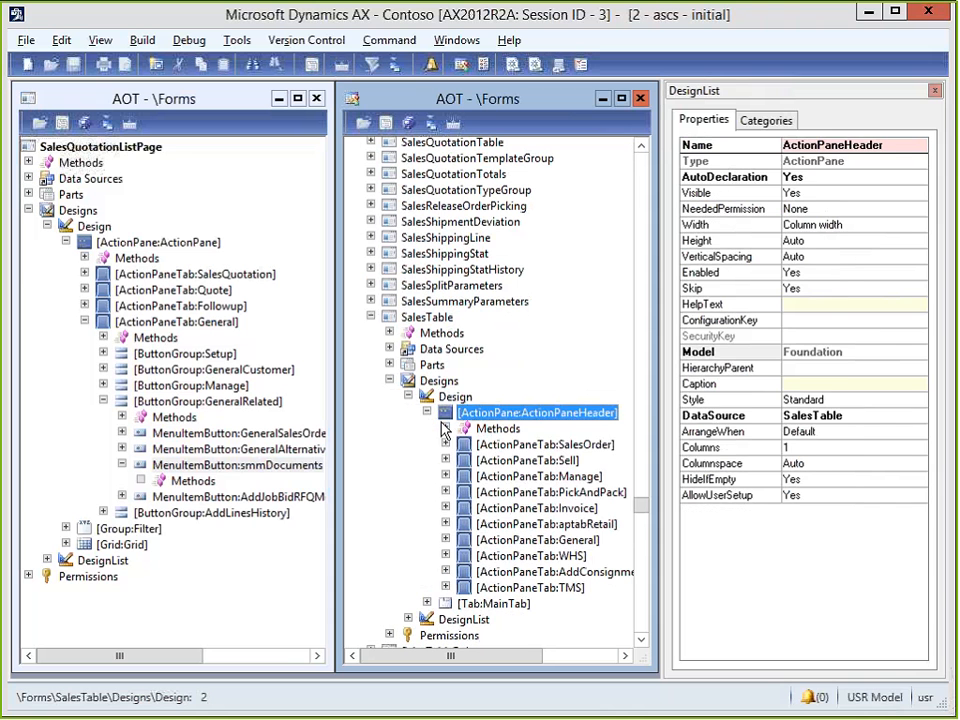
{"action": "key", "text": "Down"}
{"action": "key", "text": "Down"}
{"action": "key", "text": "Down"}
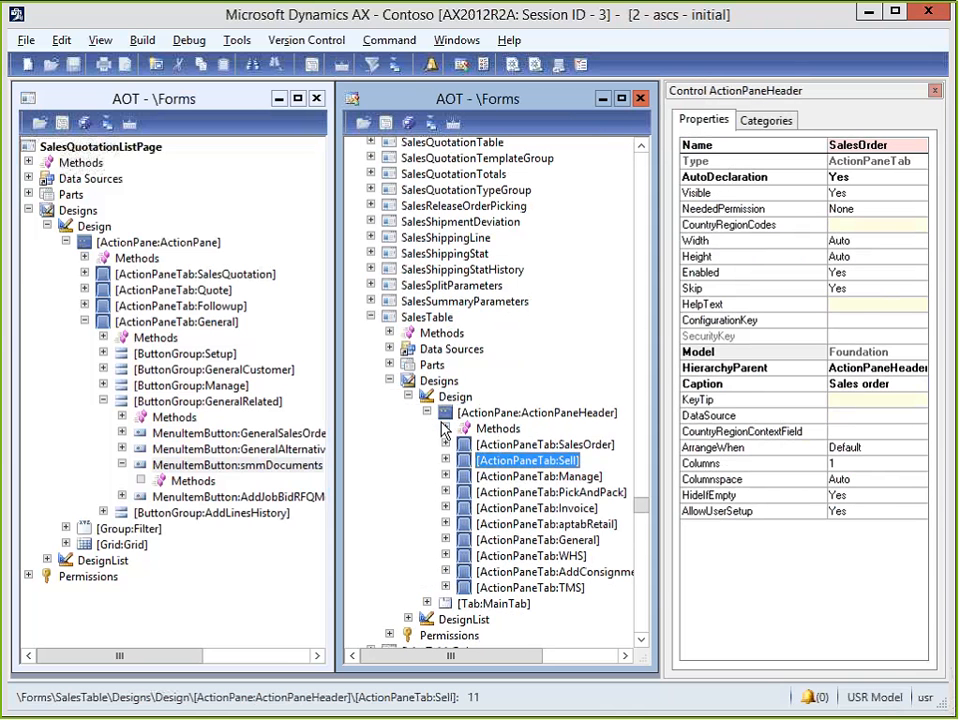
{"action": "key", "text": "Down"}
{"action": "key", "text": "Down"}
{"action": "key", "text": "Down"}
{"action": "key", "text": "Down"}
{"action": "key", "text": "Down"}
{"action": "key", "text": "Right"}
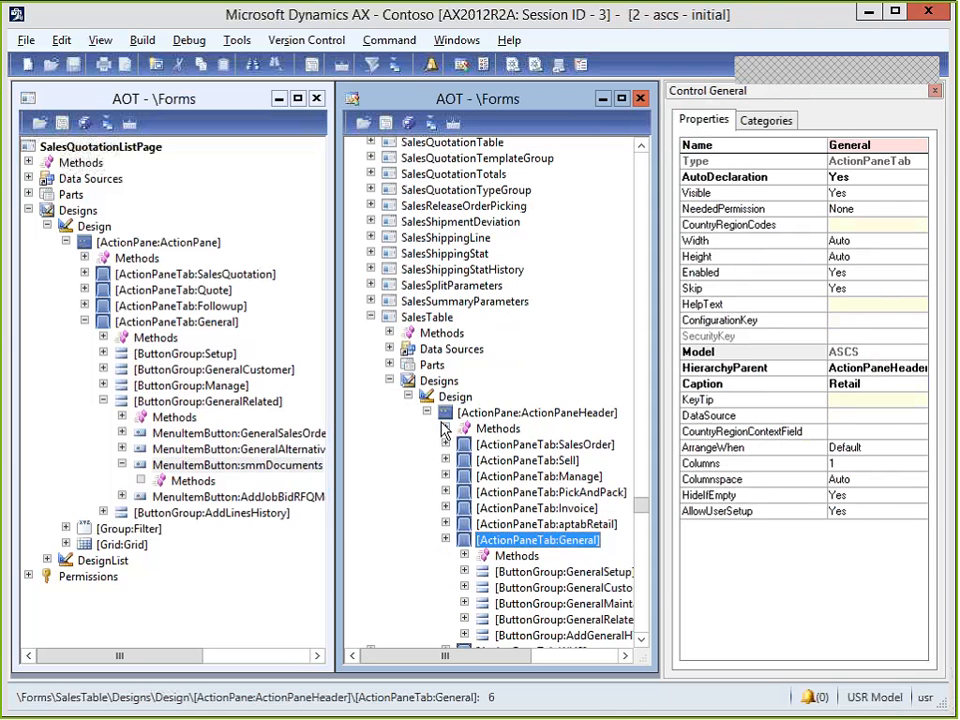
{"action": "key", "text": "Down"}
{"action": "key", "text": "Down"}
{"action": "key", "text": "Down"}
{"action": "key", "text": "Down"}
{"action": "key", "text": "Down"}
{"action": "key", "text": "Right"}
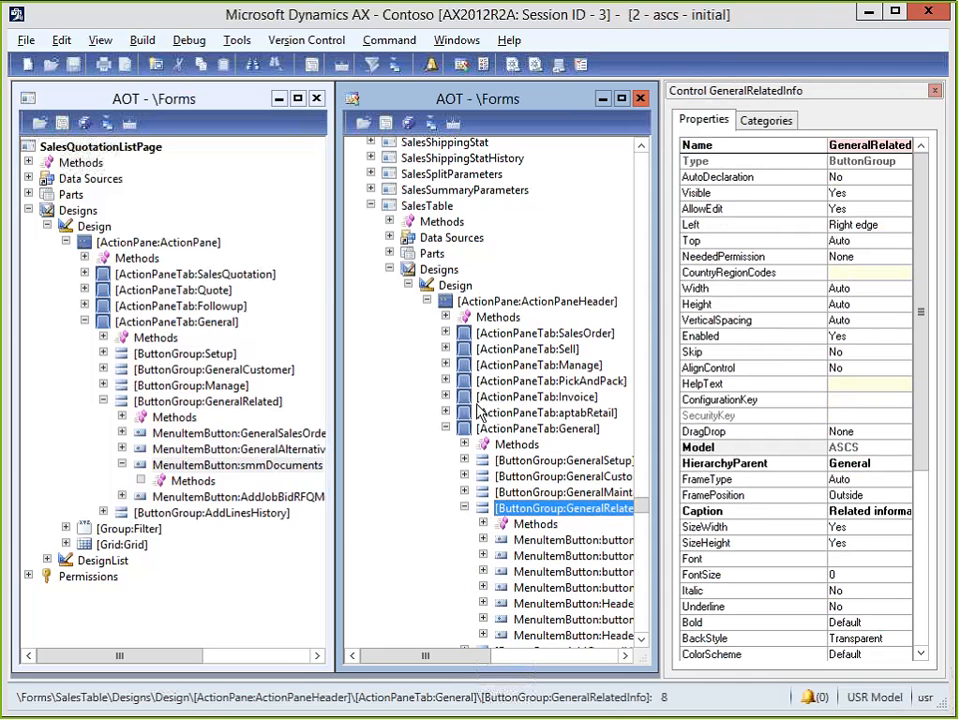
Copy the quotation form's smmDocuments button into SalesTable's GeneralRelatedInfo group.
{"action": "left_click", "coordinate": [641, 638]}
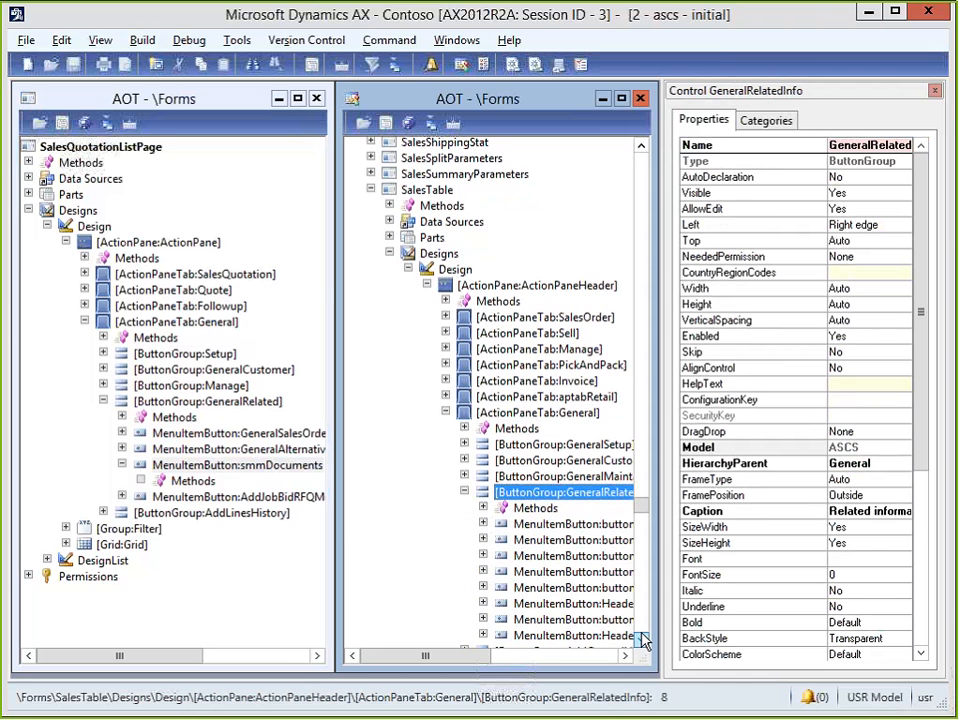
{"action": "left_click", "coordinate": [641, 638]}
{"action": "left_click", "coordinate": [641, 638]}
{"action": "left_click", "coordinate": [641, 638]}
{"action": "left_click", "coordinate": [641, 638]}
{"action": "left_click", "coordinate": [641, 638]}
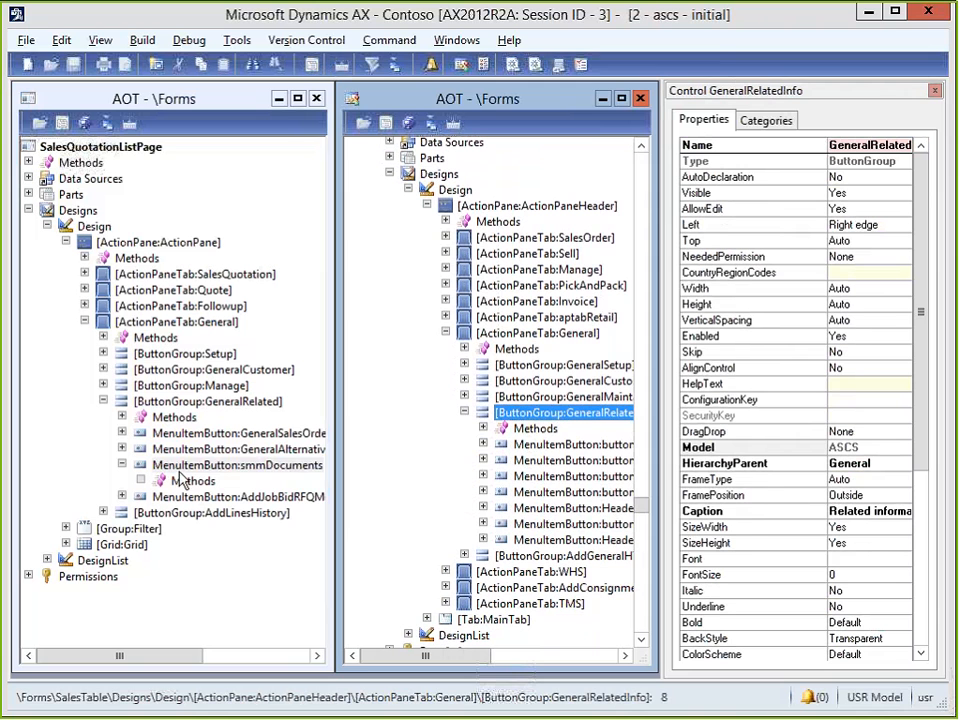
{"action": "left_click", "coordinate": [168, 465]}
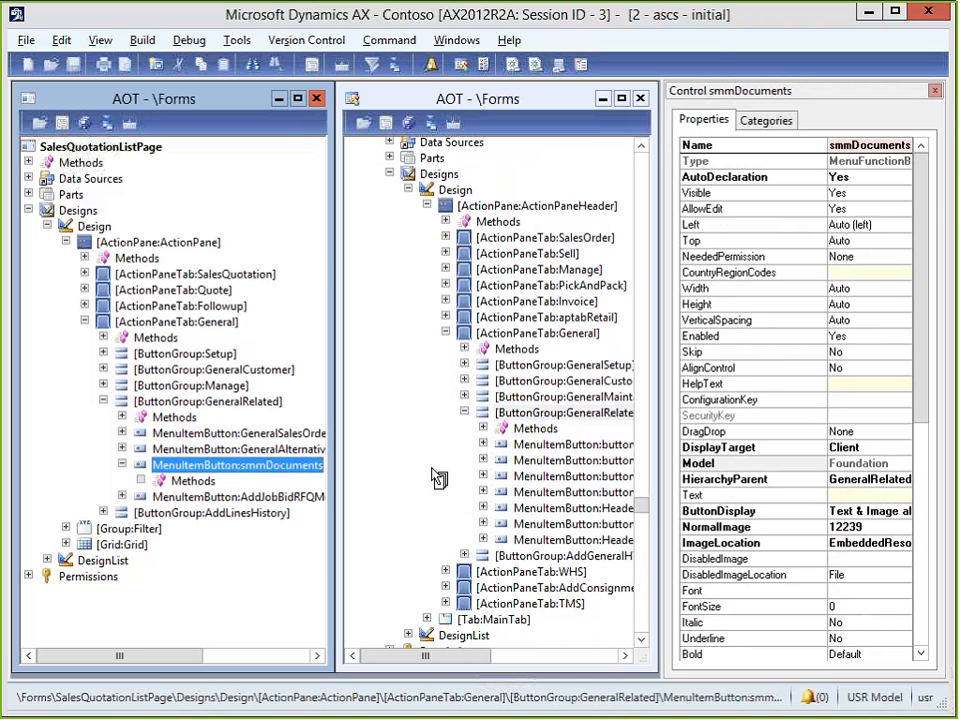
{"action": "left_click_drag", "start_coordinate": [438, 478], "coordinate": [508, 530]}
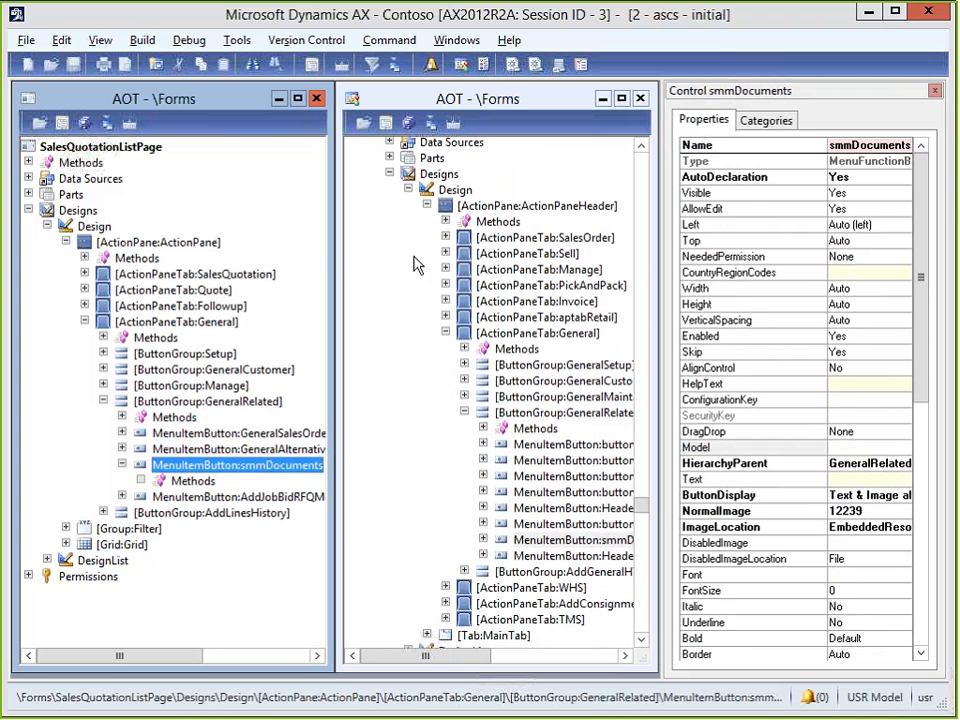
Save the modified SalesTable form and minimize the development workspace to return to the client.
{"action": "left_click", "coordinate": [409, 123]}
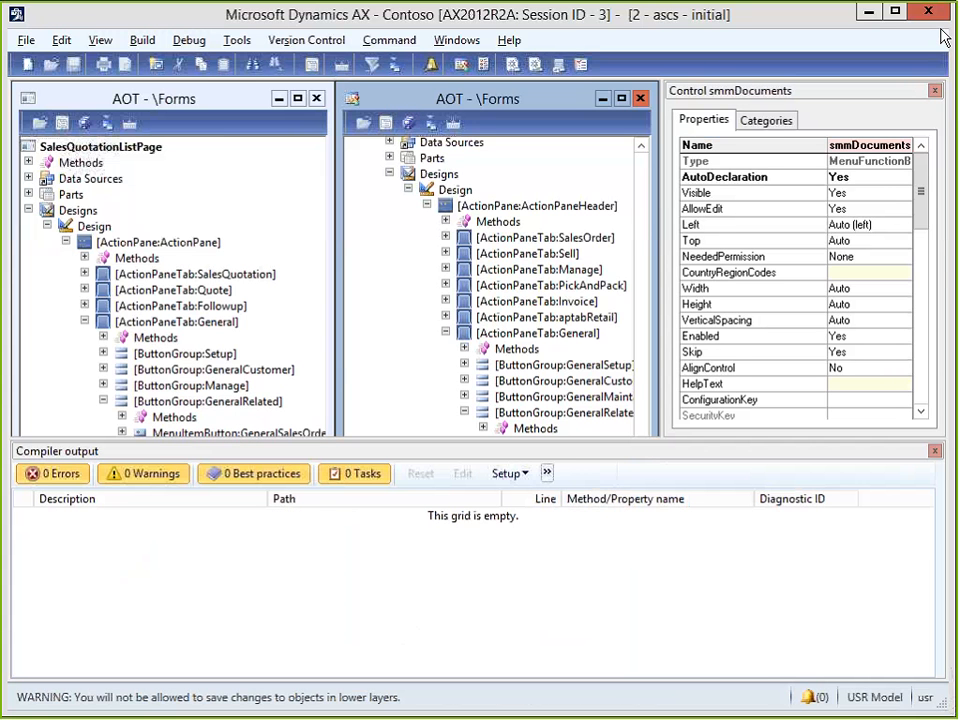
{"action": "left_click", "coordinate": [867, 12]}
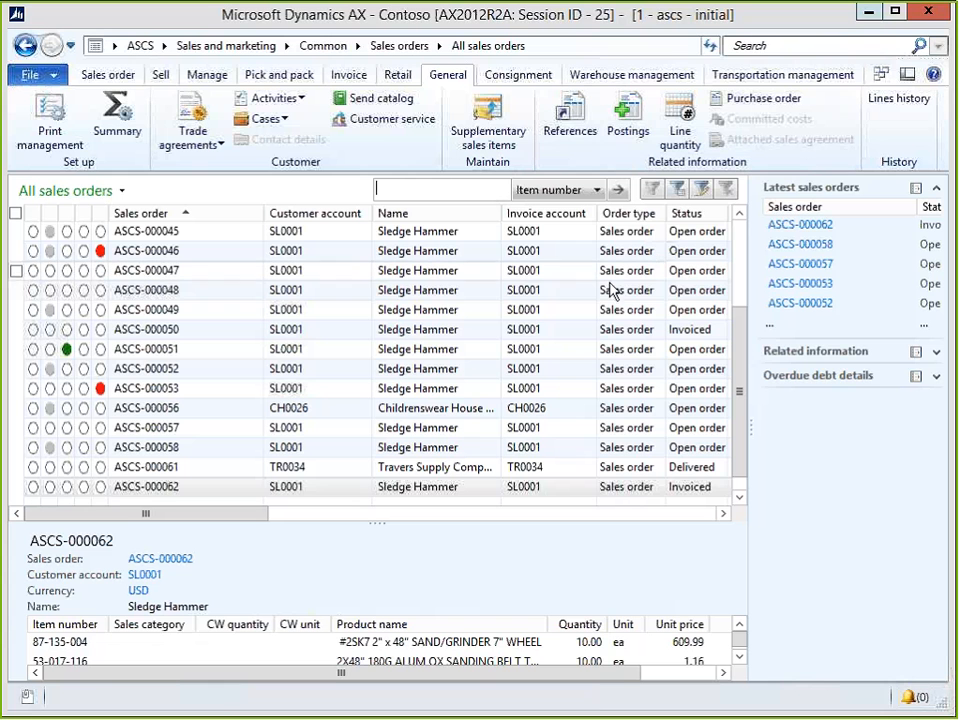
Open the Documents window for sales order ASCS-000048 from its General actions.
{"action": "left_click", "coordinate": [169, 292]}
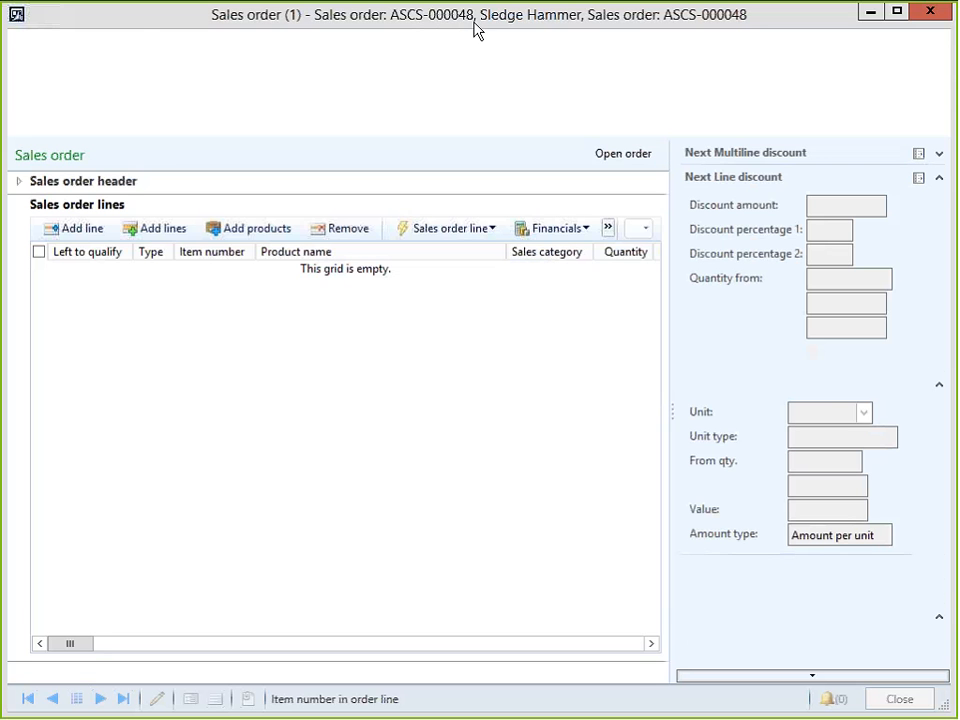
{"action": "left_click", "coordinate": [468, 44]}
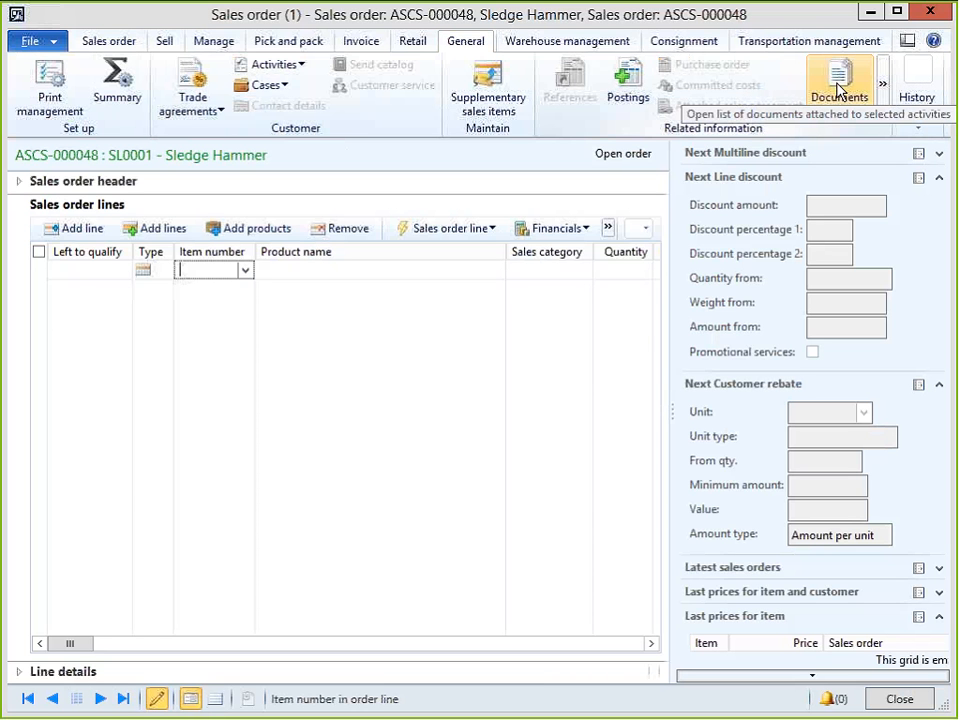
{"action": "left_click", "coordinate": [838, 90]}
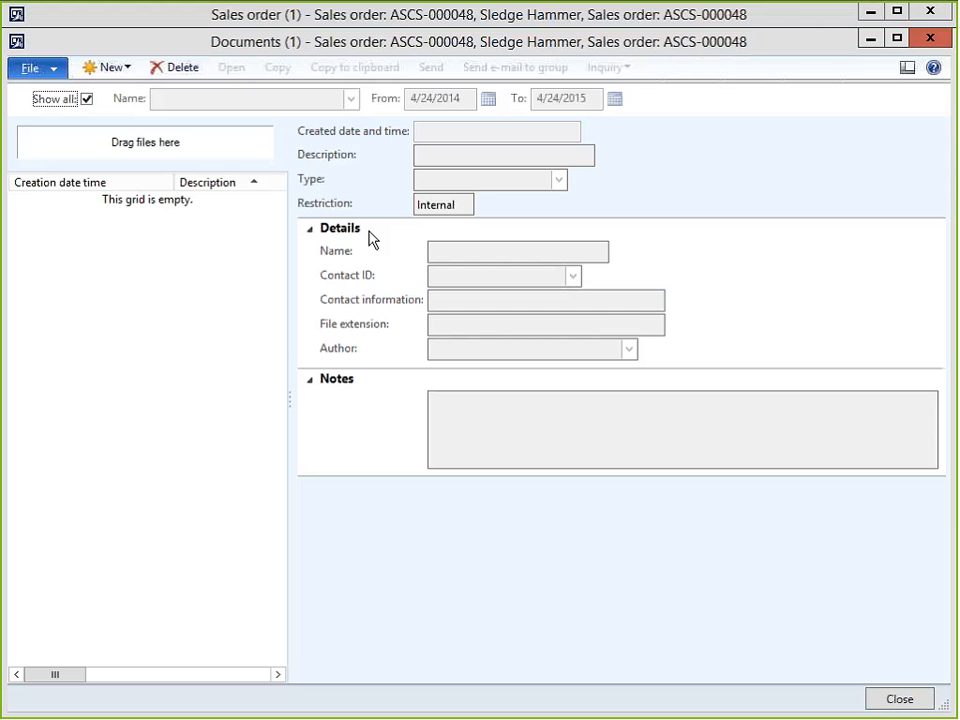
Resize and reposition the empty Documents window over the sales order.
{"action": "double_click", "coordinate": [32, 42]}
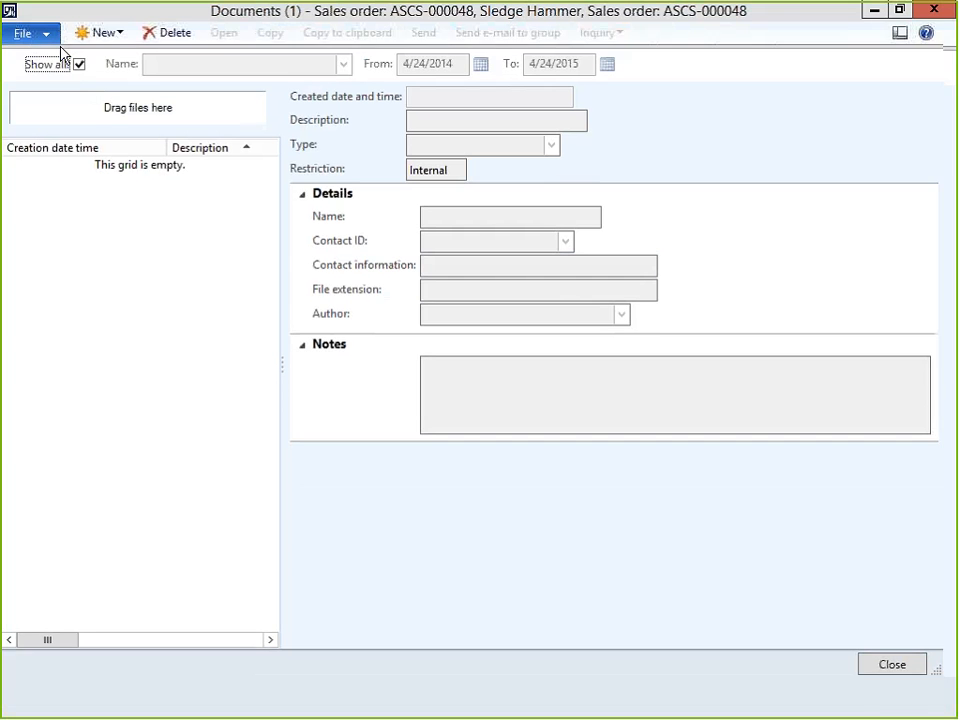
{"action": "double_click", "coordinate": [88, 19]}
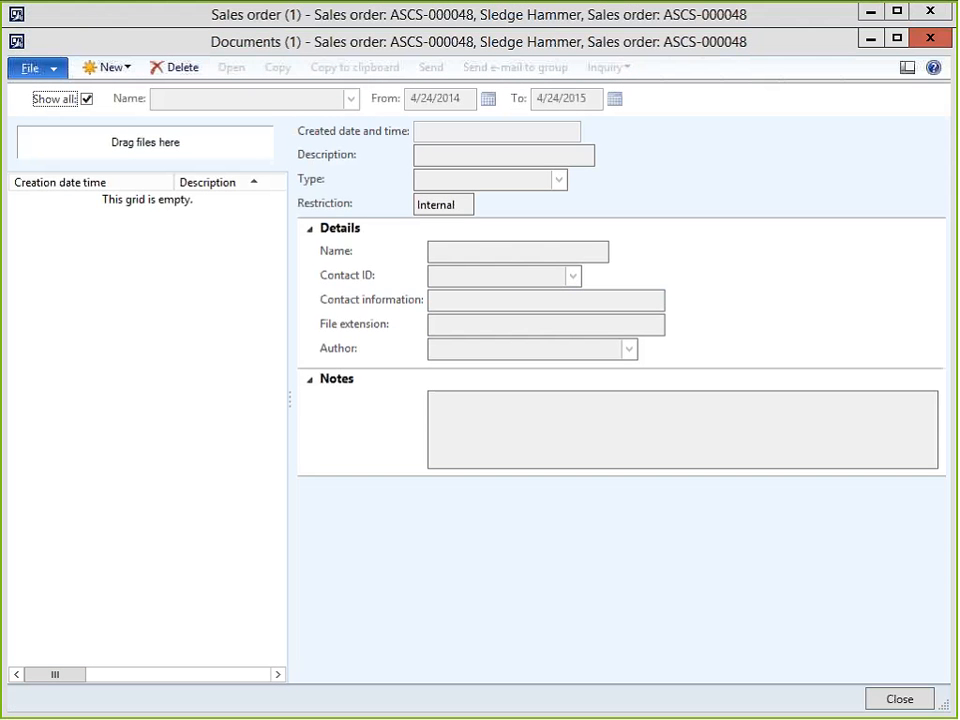
{"action": "left_click_drag", "start_coordinate": [12, 28], "coordinate": [335, 262]}
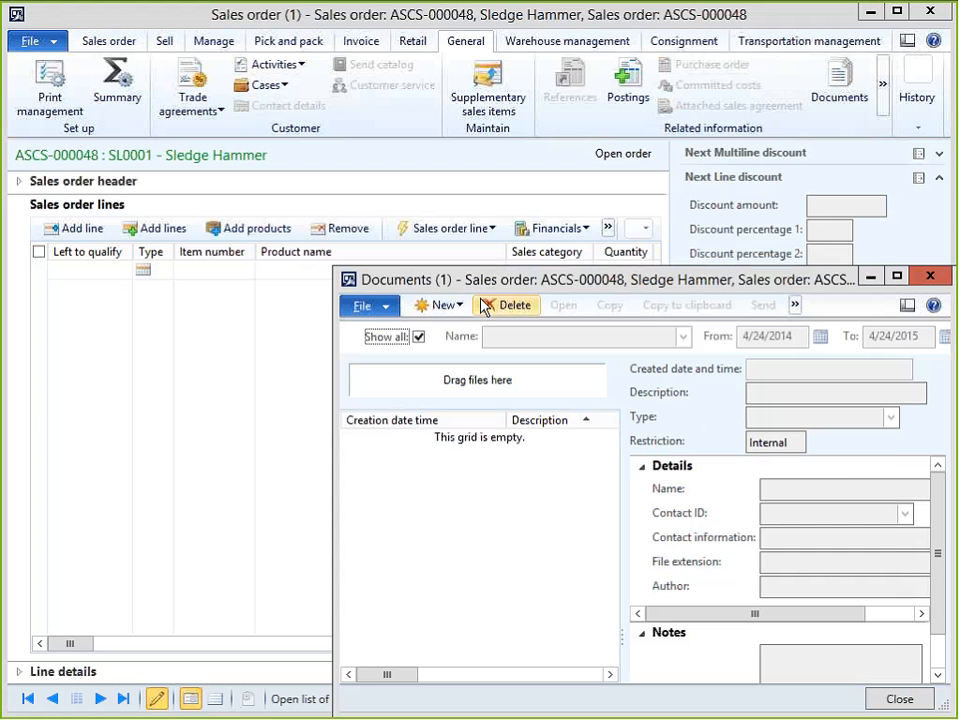
{"action": "mouse_move", "coordinate": [429, 222]}
{"action": "left_mouse_down"}
{"action": "mouse_move", "coordinate": [411, 208]}
{"action": "mouse_move", "coordinate": [431, 208]}
{"action": "left_mouse_up"}
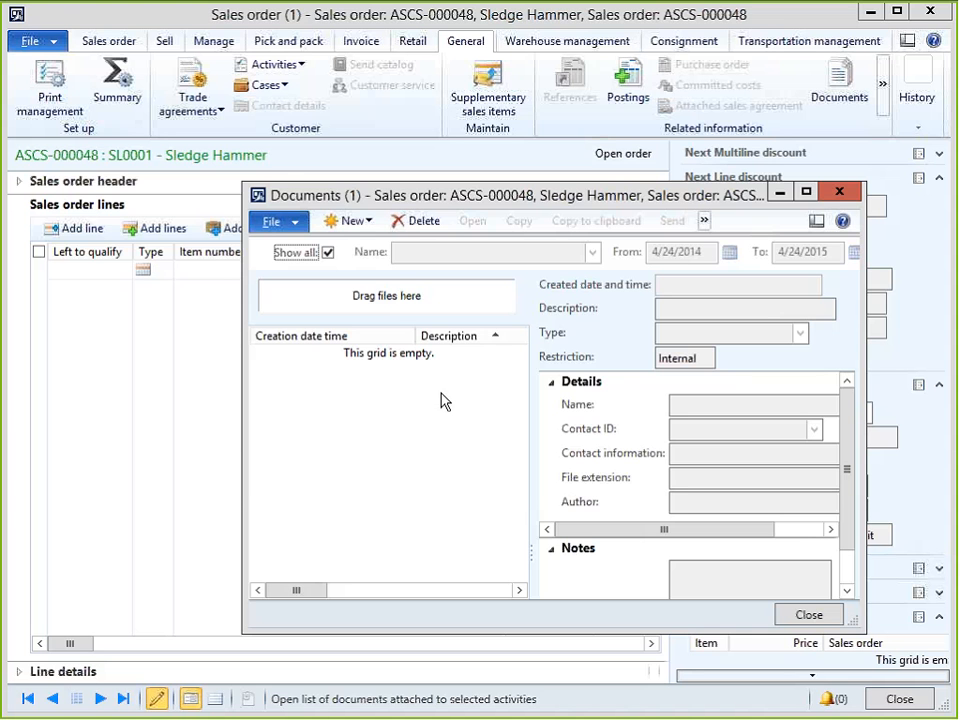
Switch from the empty Documents form to the PowerPoint slide 'Adding Document Management to forms'.
{"action": "key", "text": "alt+Tab"}
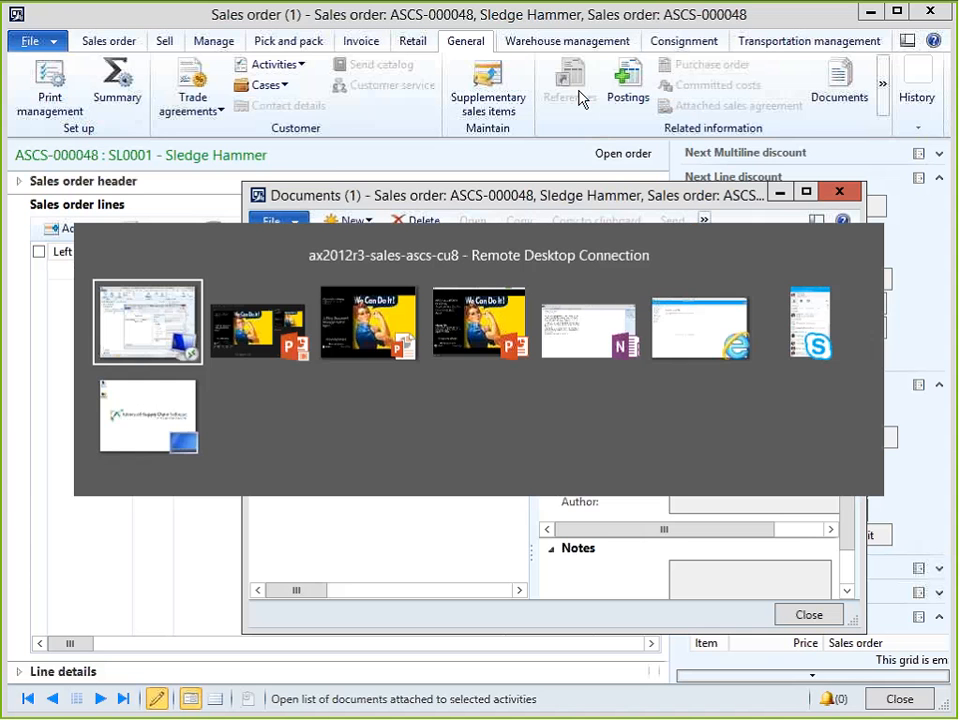
{"action": "key", "text": "Tab"}
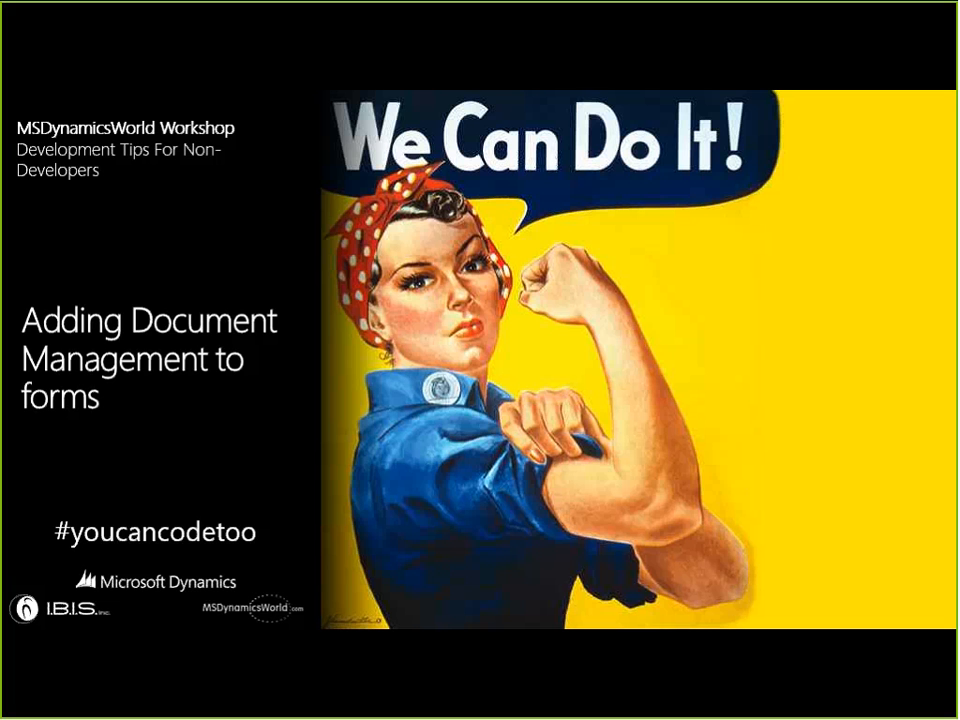
Advance to the 'Creating new role centers for users' slide, then go back to the Dynamics AX session.
{"action": "key", "text": "Right"}
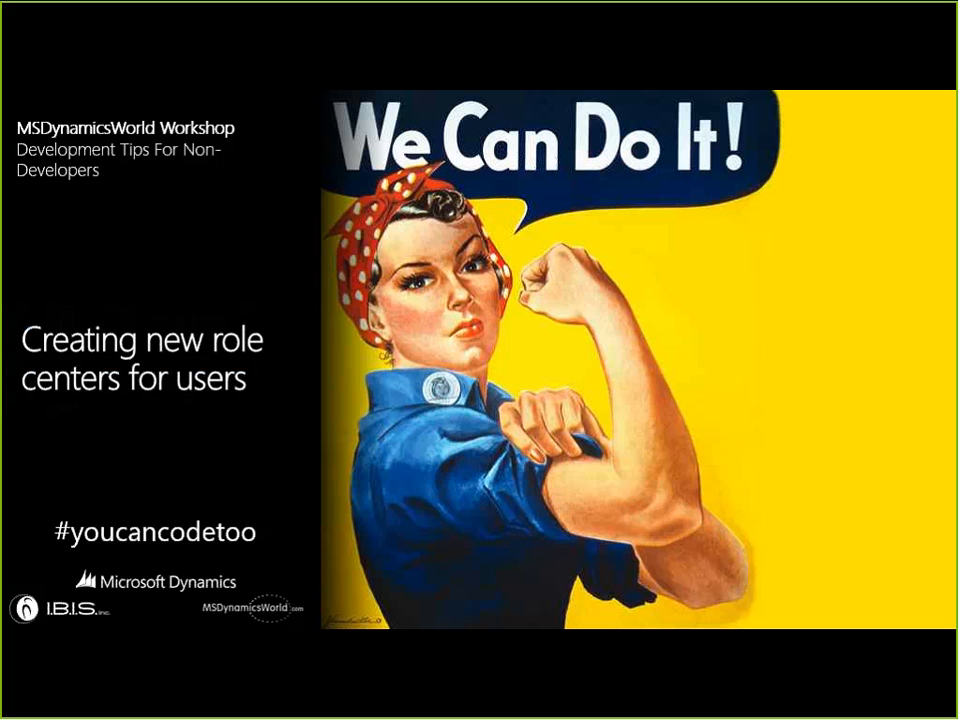
{"action": "key", "text": "alt+Tab"}
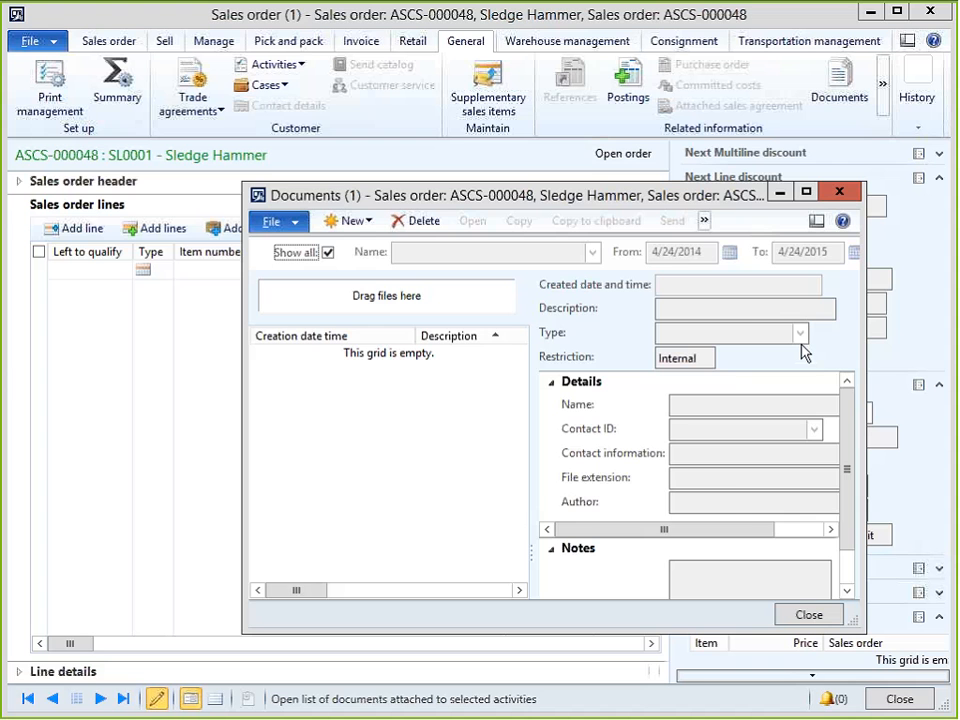
Close the Documents dialog and sales order ASCS-000048, then navigate through the breadcrumb to the Home role center.
{"action": "left_click", "coordinate": [839, 191]}
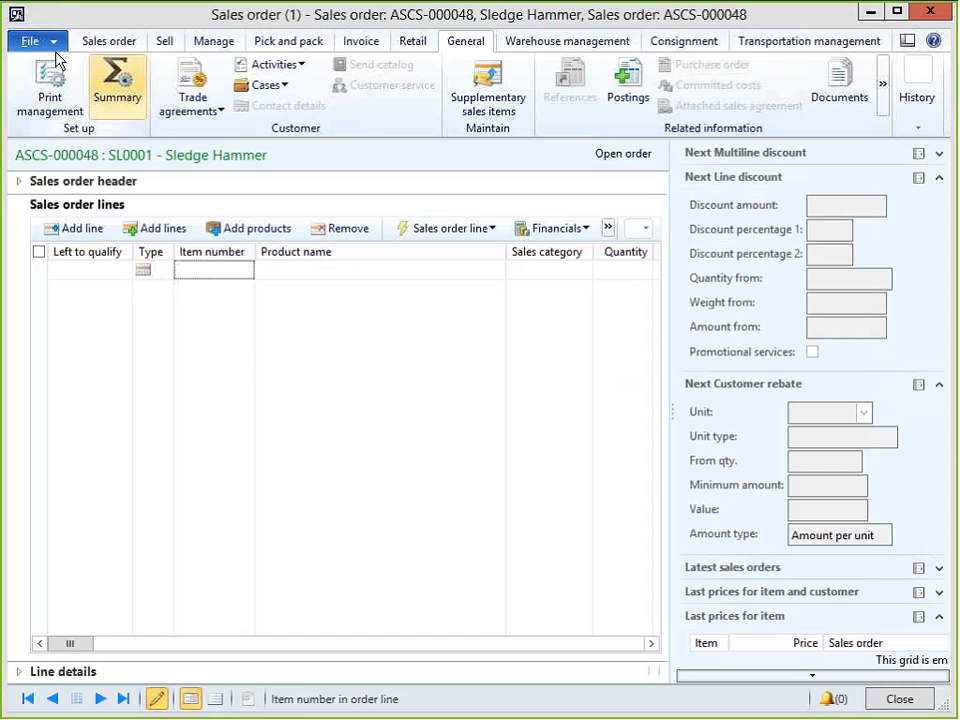
{"action": "double_click", "coordinate": [13, 17]}
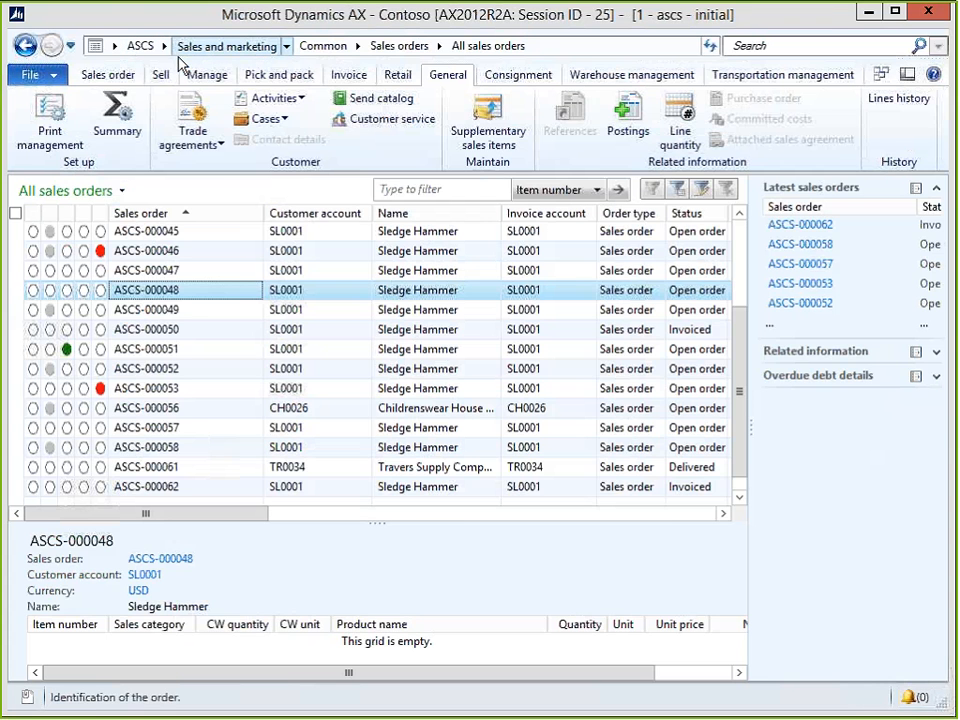
{"action": "left_click", "coordinate": [174, 50]}
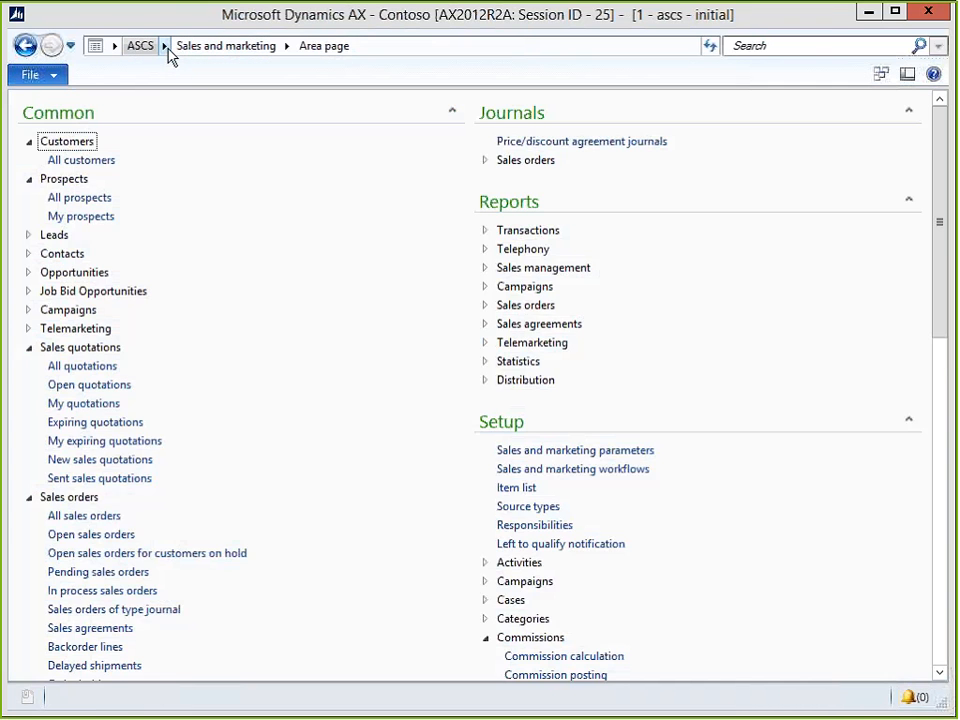
{"action": "left_click", "coordinate": [166, 49]}
{"action": "left_click", "coordinate": [175, 65]}
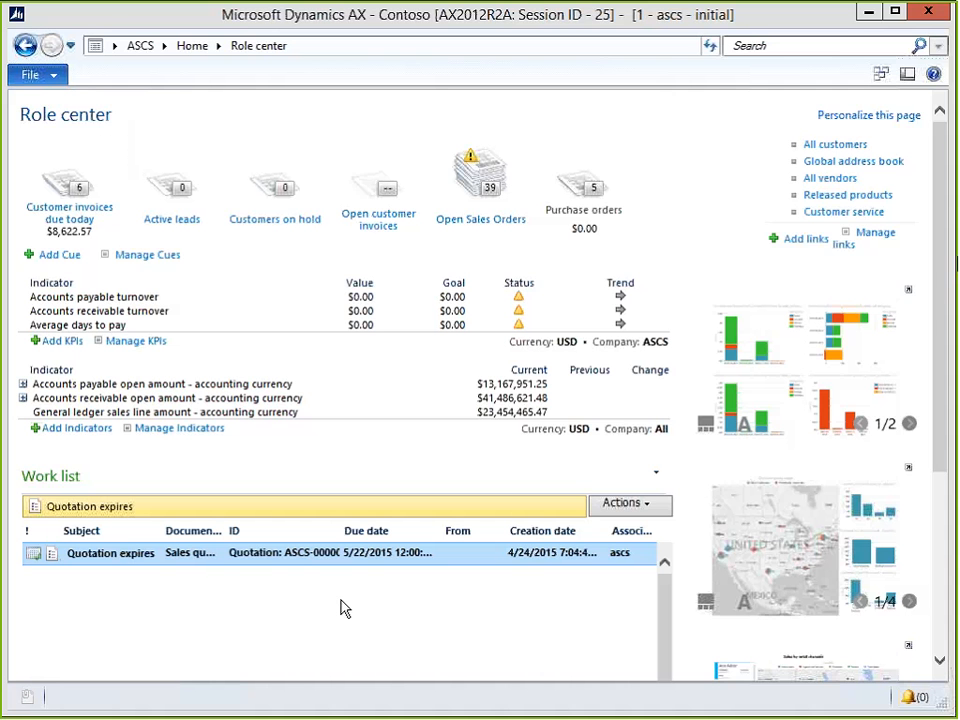
{"action": "key", "text": "alt+Tab"}
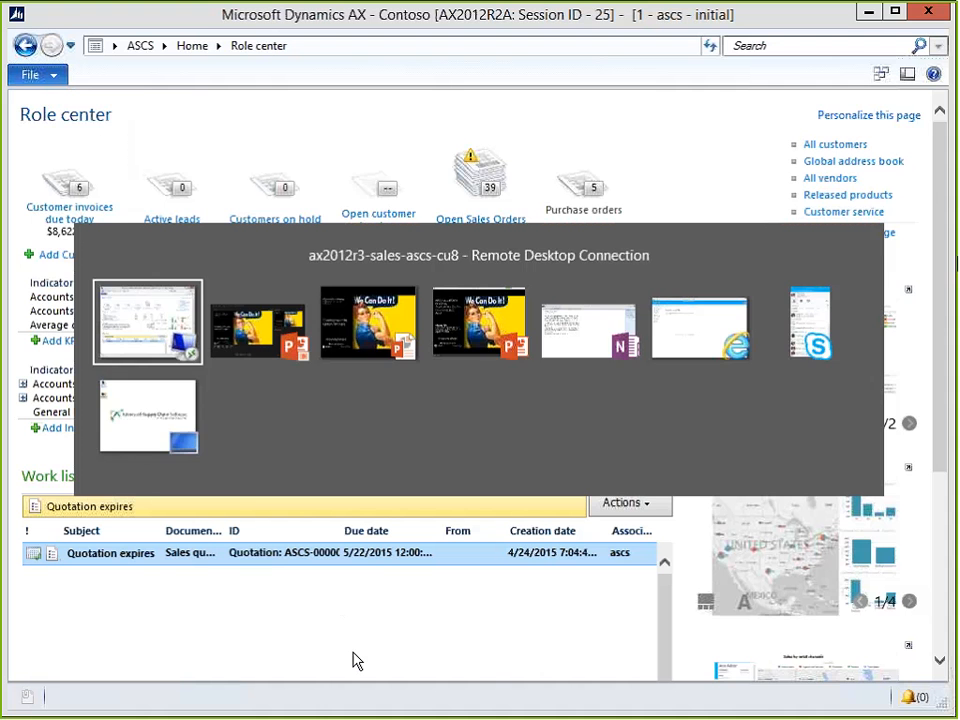
Bring the AOT development workspace forward, collapse SalesTable's Designs node and browse the Forms list.
{"action": "key", "text": "alt+Tab"}
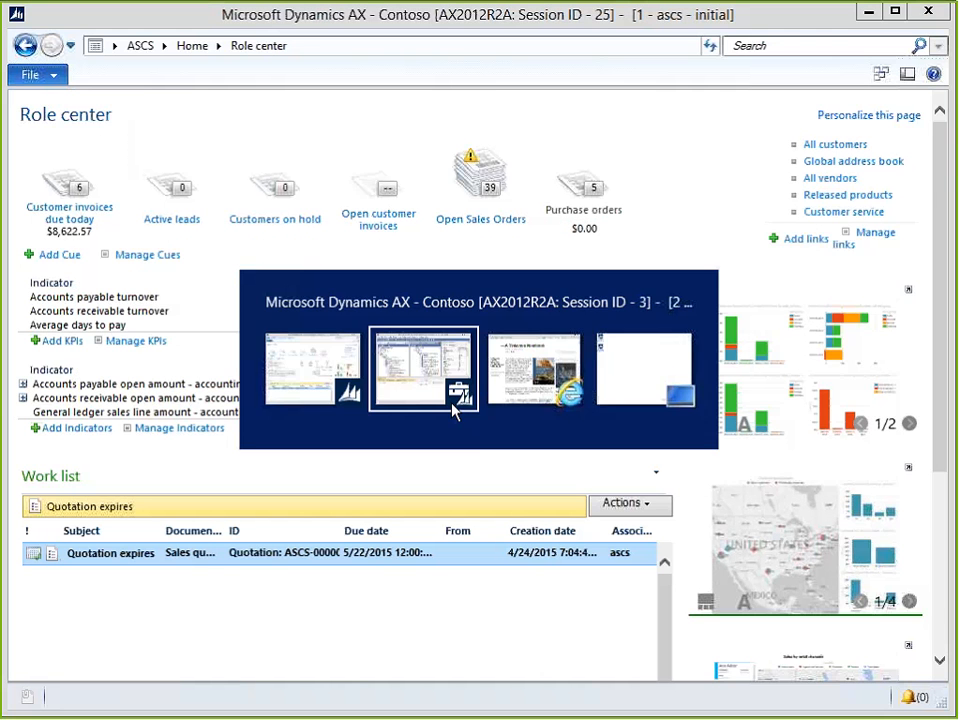
{"action": "left_click", "coordinate": [453, 408]}
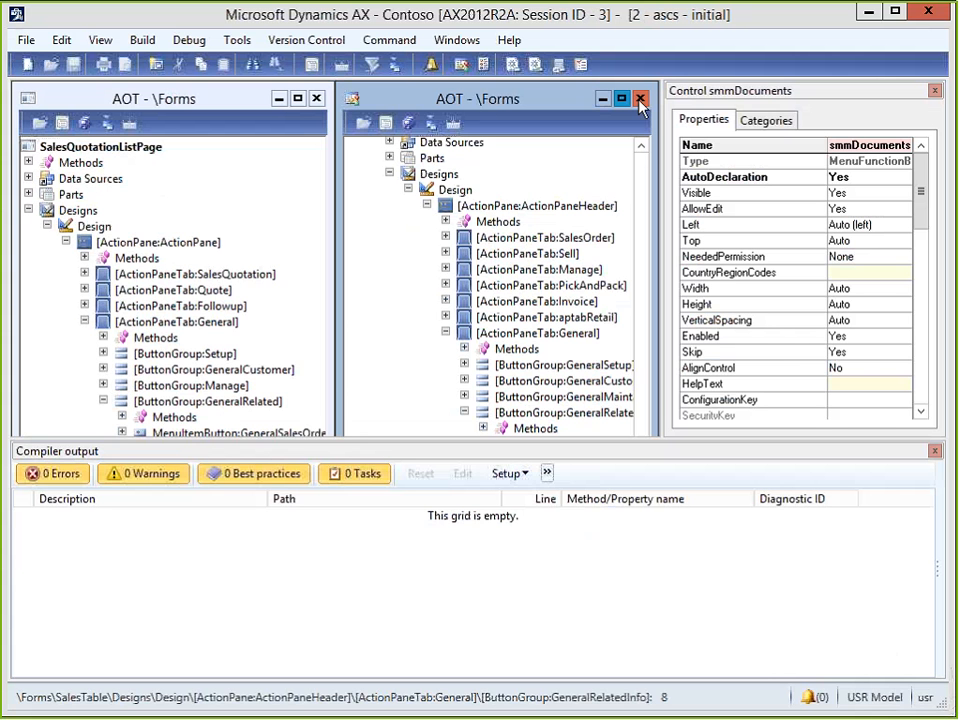
{"action": "left_click", "coordinate": [390, 174]}
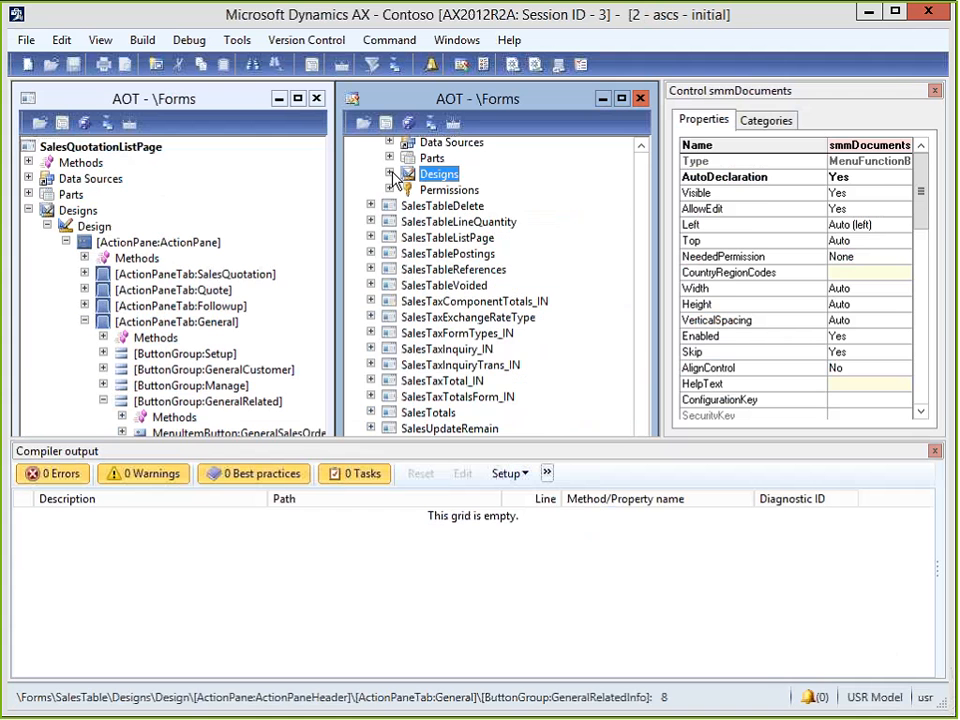
{"action": "key", "text": "Left"}
{"action": "key", "text": "Left"}
{"action": "key", "text": "Left"}
{"action": "key", "text": "Down"}
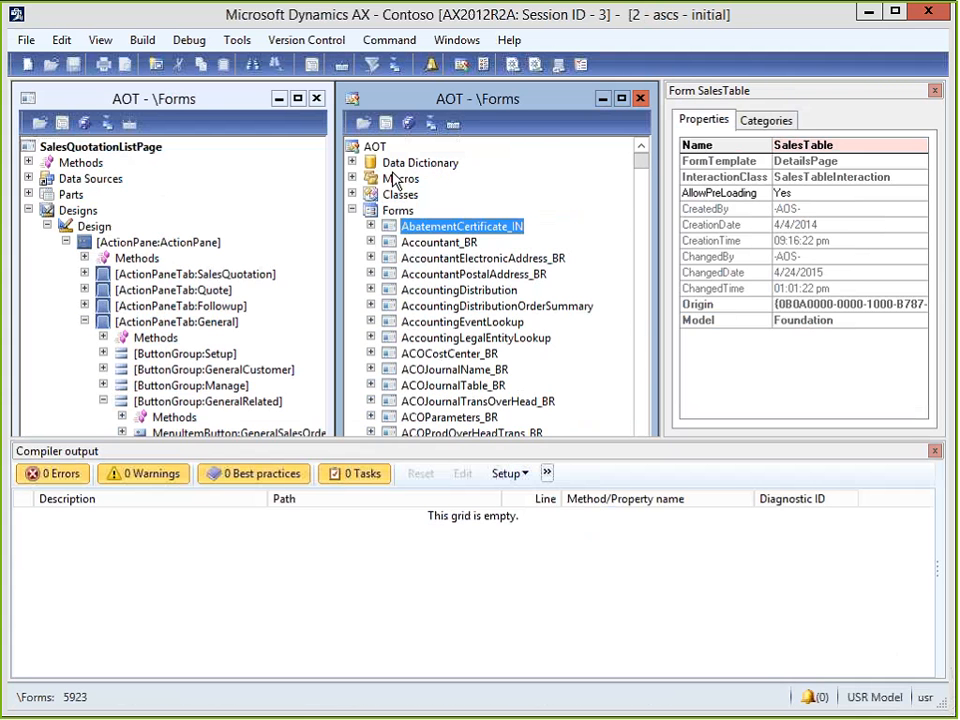
{"action": "key", "text": "Down"}
{"action": "type", "text": "inv"}
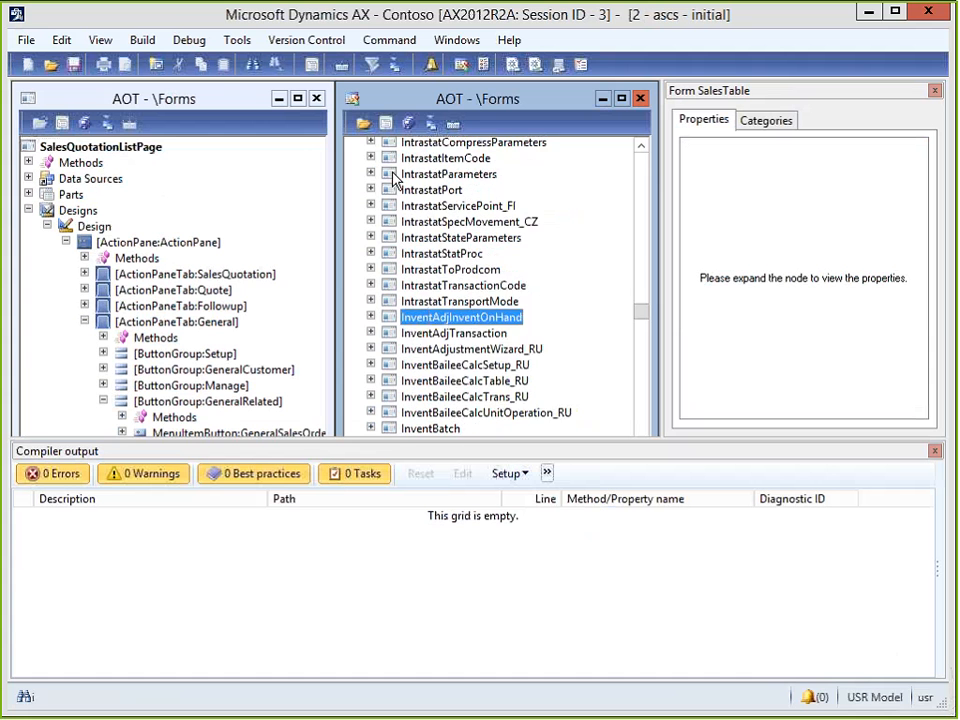
{"action": "type", "text": "entt"}
{"action": "key", "text": "Down"}
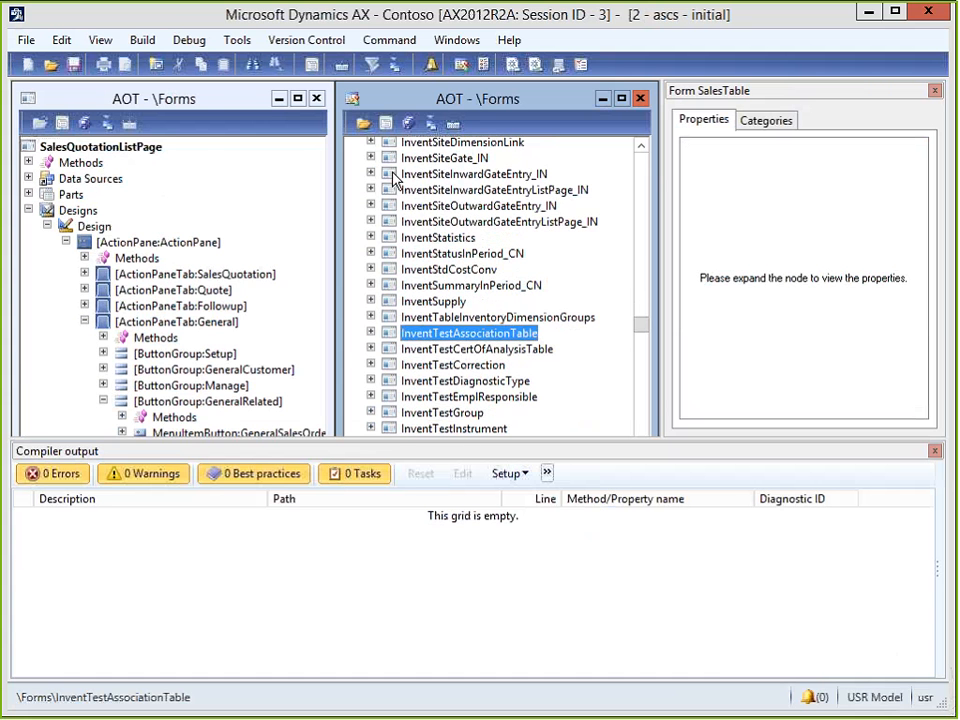
{"action": "key", "text": "Page_Down"}
{"action": "key", "text": "Page_Up"}
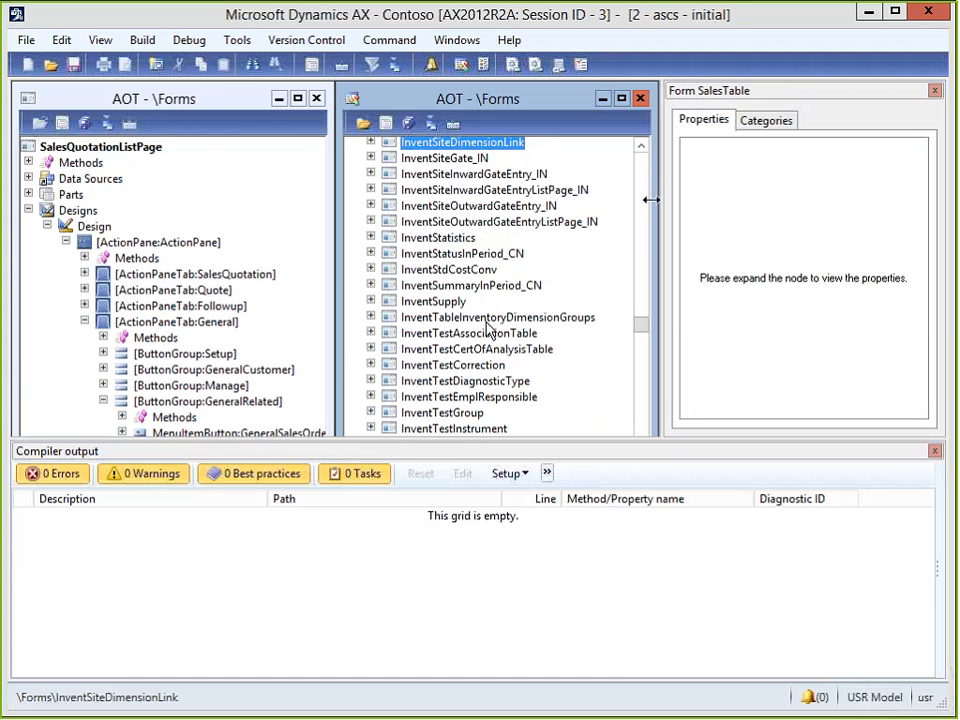
{"action": "scroll", "coordinate": [487, 330], "scroll_direction": "up", "scroll_amount": 20}
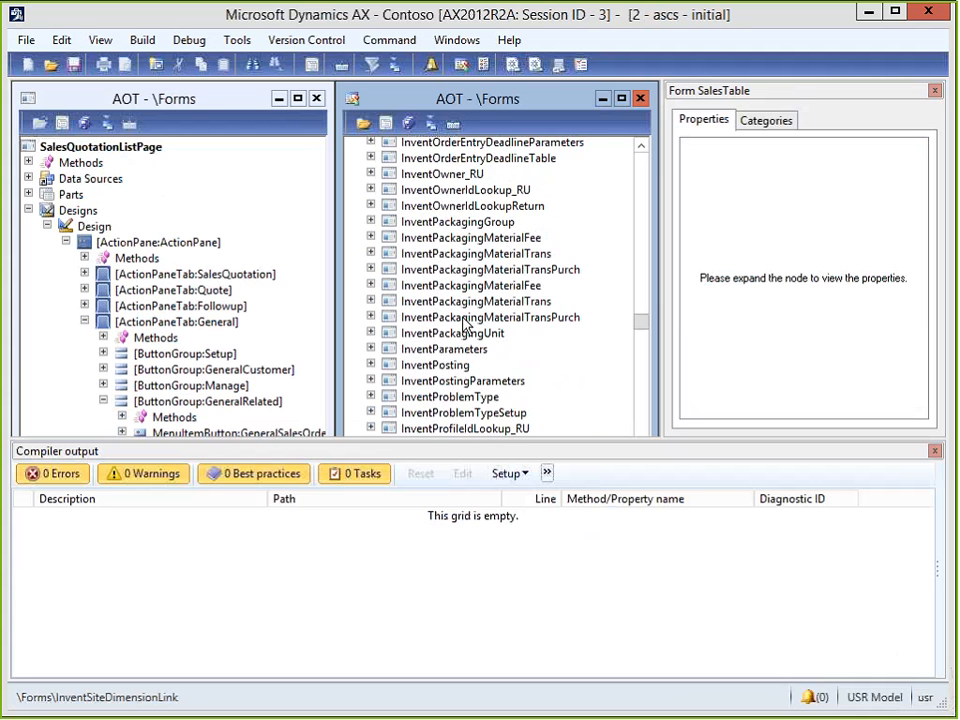
{"action": "scroll", "coordinate": [463, 326], "scroll_direction": "up", "scroll_amount": 15}
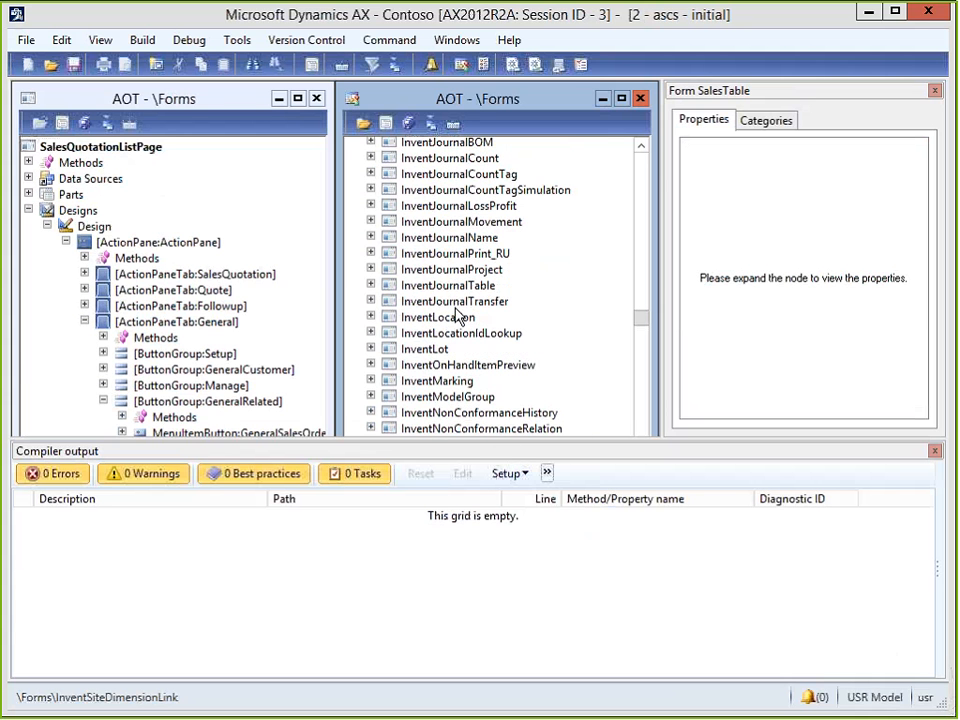
{"action": "left_click", "coordinate": [440, 303]}
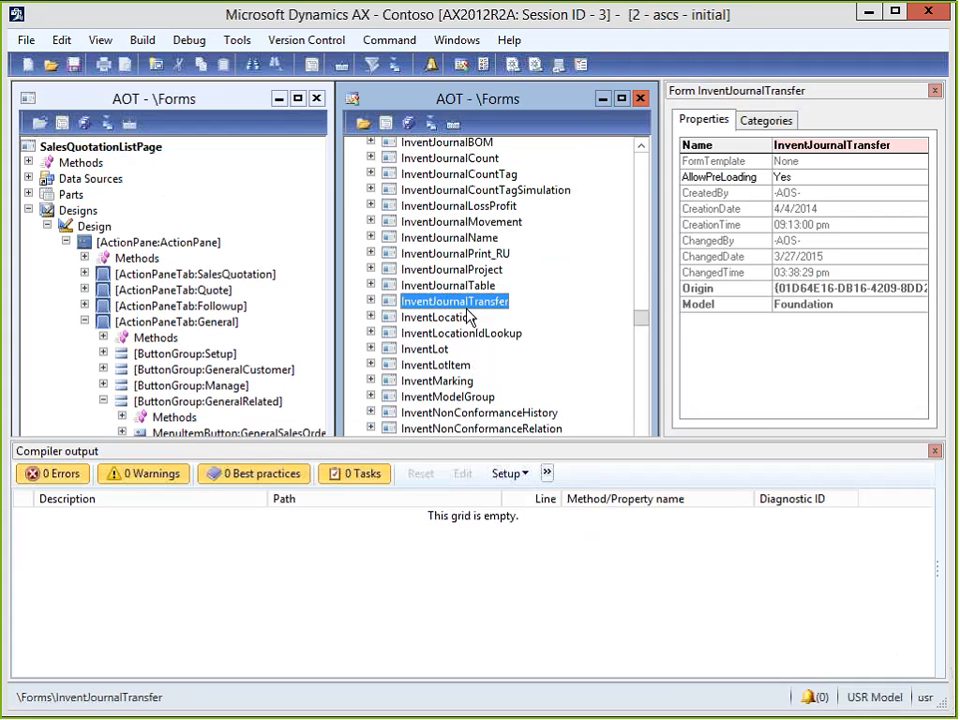
Find VendTable and expand Designs > ActionPane > General down to the GeneralRelatedInformation button group.
{"action": "type", "text": "vendt"}
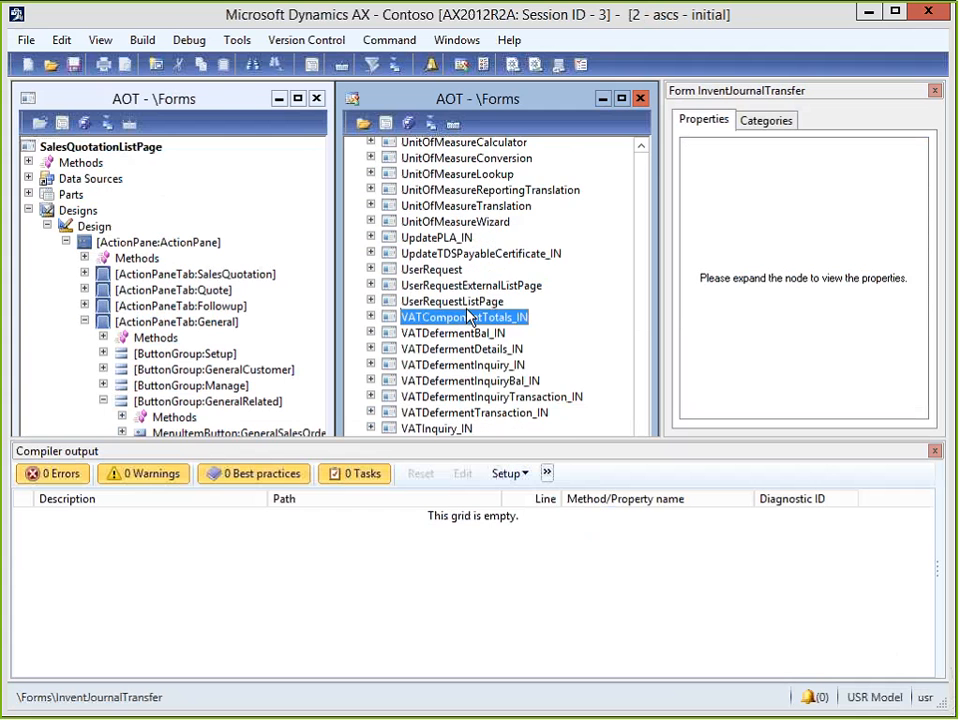
{"action": "type", "text": "a"}
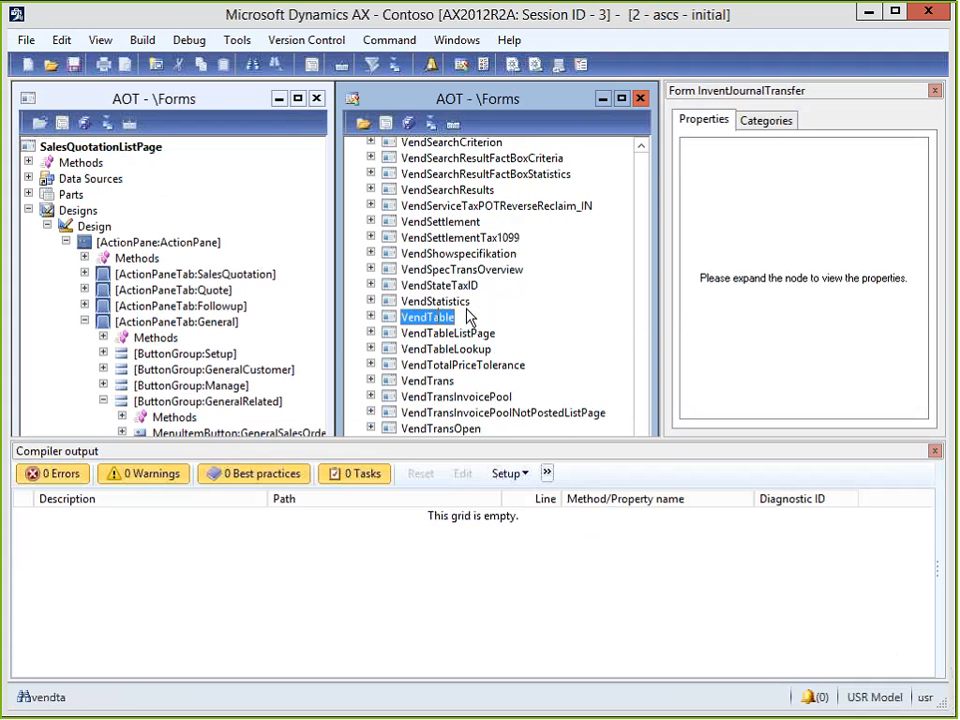
{"action": "key", "text": "Right"}
{"action": "key", "text": "Down"}
{"action": "key", "text": "Down"}
{"action": "key", "text": "Down"}
{"action": "key", "text": "Down"}
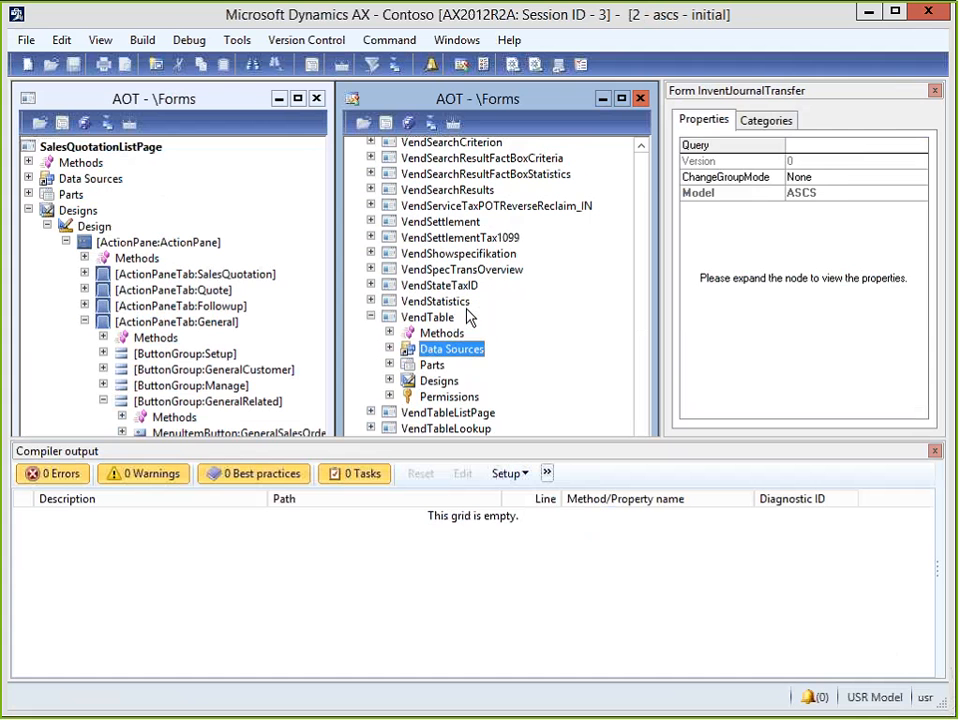
{"action": "key", "text": "Right"}
{"action": "key", "text": "Down"}
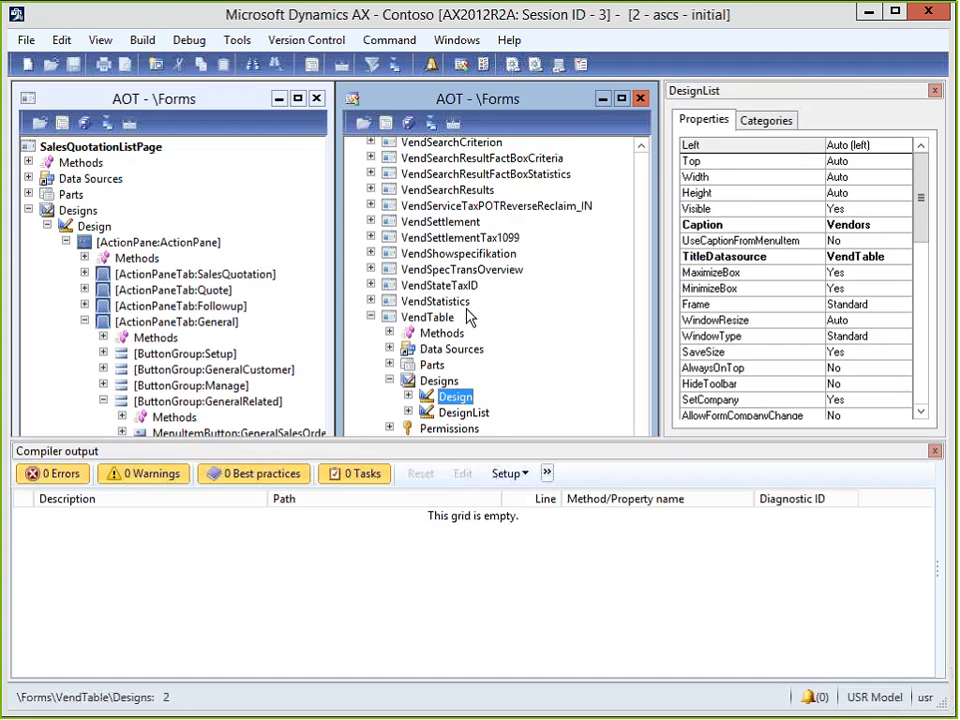
{"action": "key", "text": "Right"}
{"action": "key", "text": "Down"}
{"action": "key", "text": "Right"}
{"action": "key", "text": "Down"}
{"action": "key", "text": "Down"}
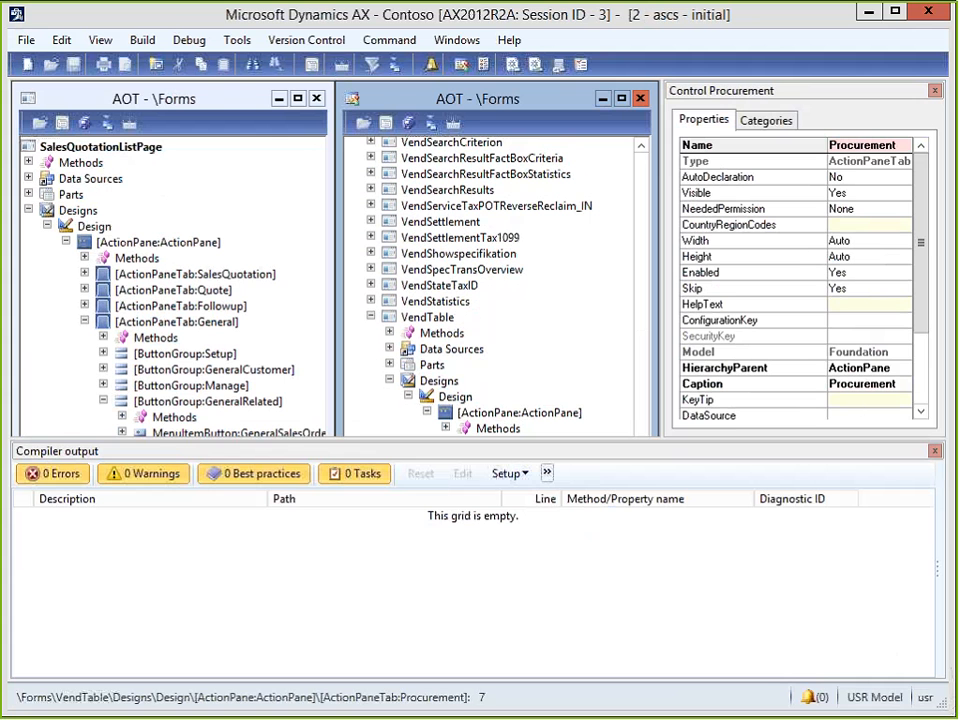
{"action": "left_click", "coordinate": [935, 452]}
{"action": "key", "text": "Down"}
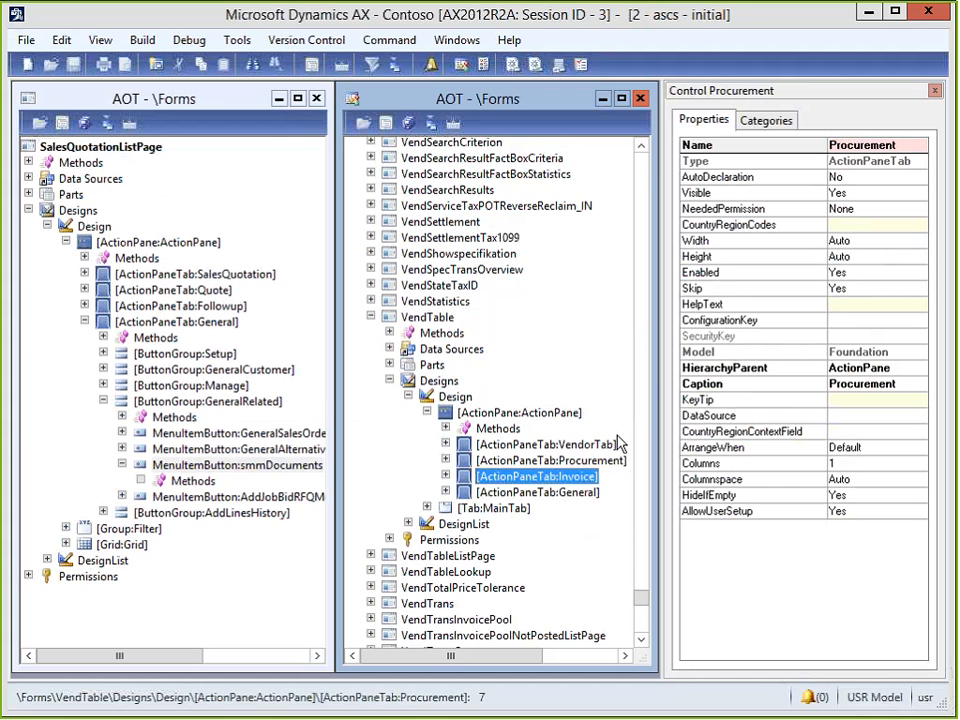
{"action": "key", "text": "Down"}
{"action": "key", "text": "Right"}
{"action": "key", "text": "Down"}
{"action": "key", "text": "Down"}
{"action": "key", "text": "Down"}
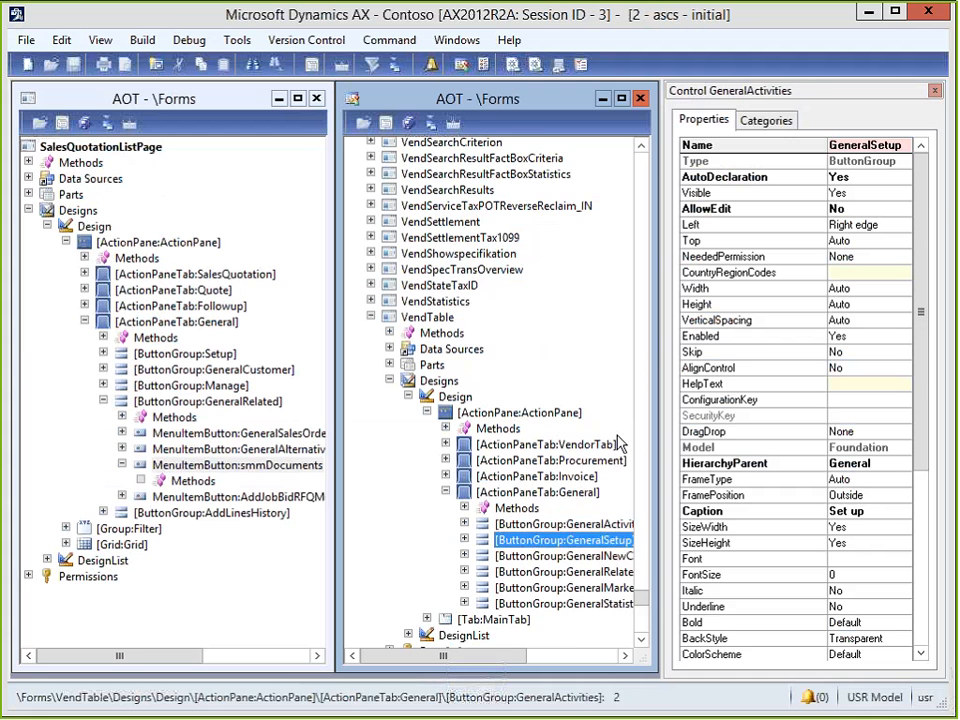
{"action": "key", "text": "Down"}
{"action": "key", "text": "Down"}
{"action": "key", "text": "Right"}
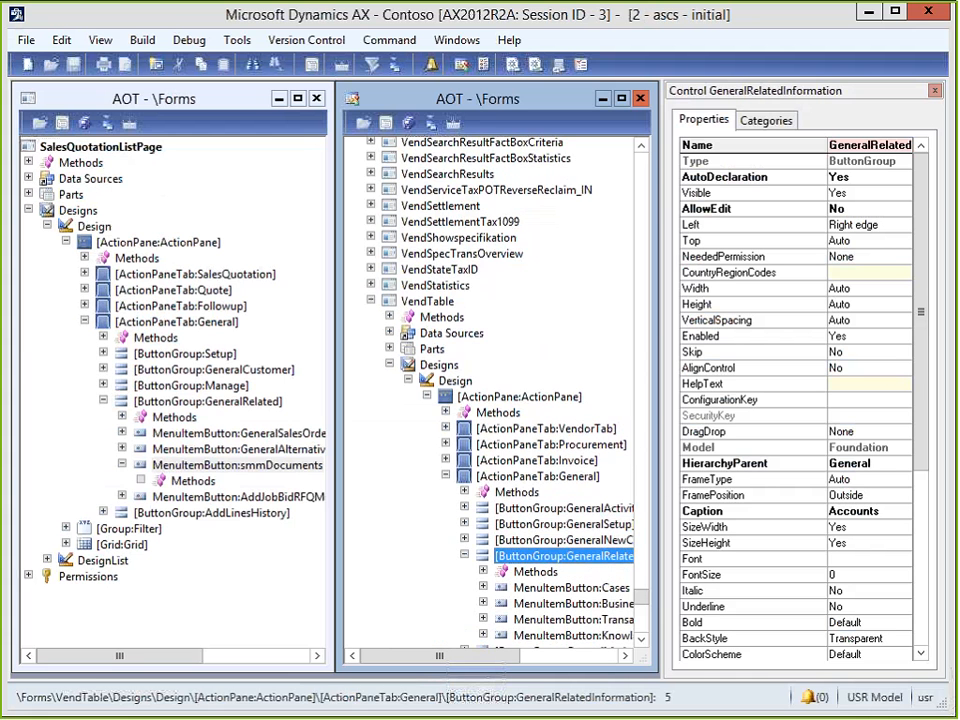
{"action": "scroll", "coordinate": [480, 480], "scroll_direction": "down", "scroll_amount": 1}
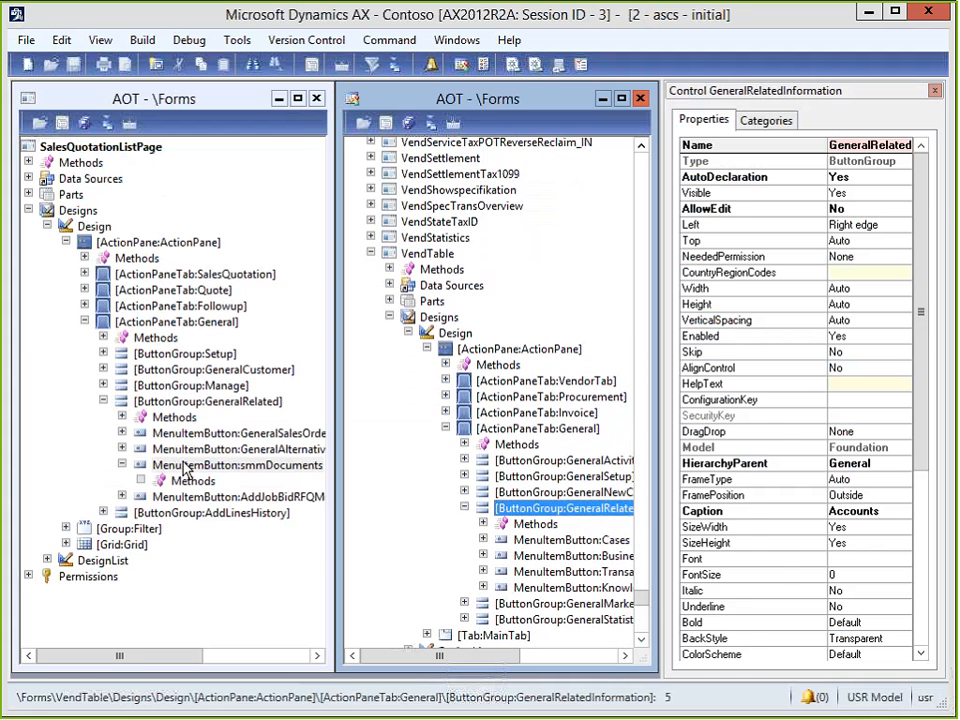
Copy the smmDocuments menu item button from SalesQuotationListPage into VendTable's GeneralRelatedInformation button group.
{"action": "left_click_drag", "start_coordinate": [185, 468], "coordinate": [556, 515]}
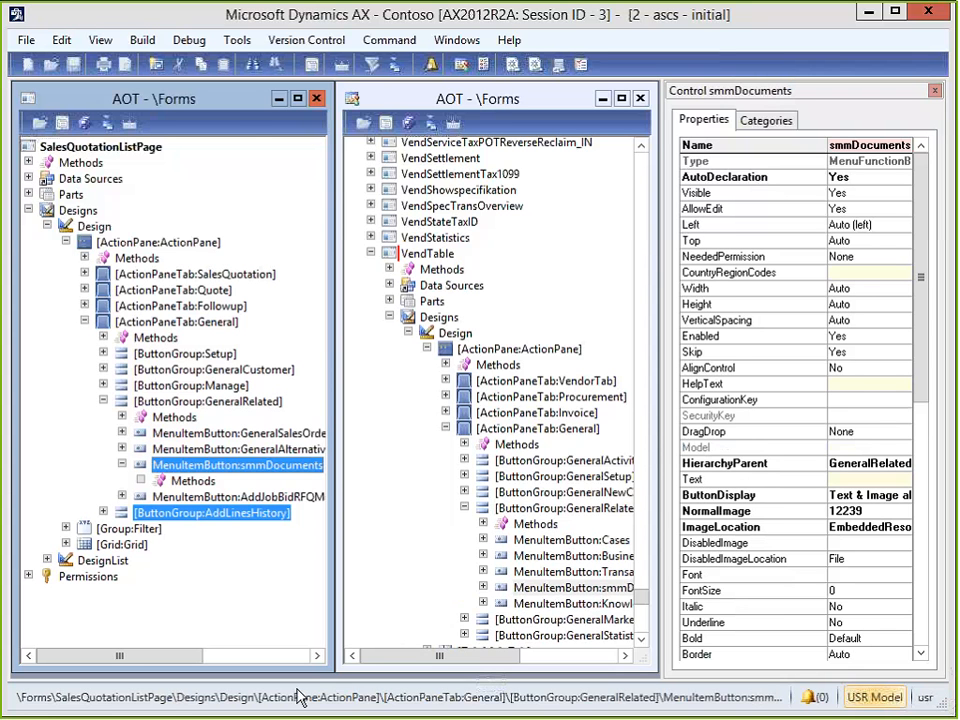
Compile the updated VendTable form and switch back to the PowerPoint presentation.
{"action": "left_click", "coordinate": [408, 123]}
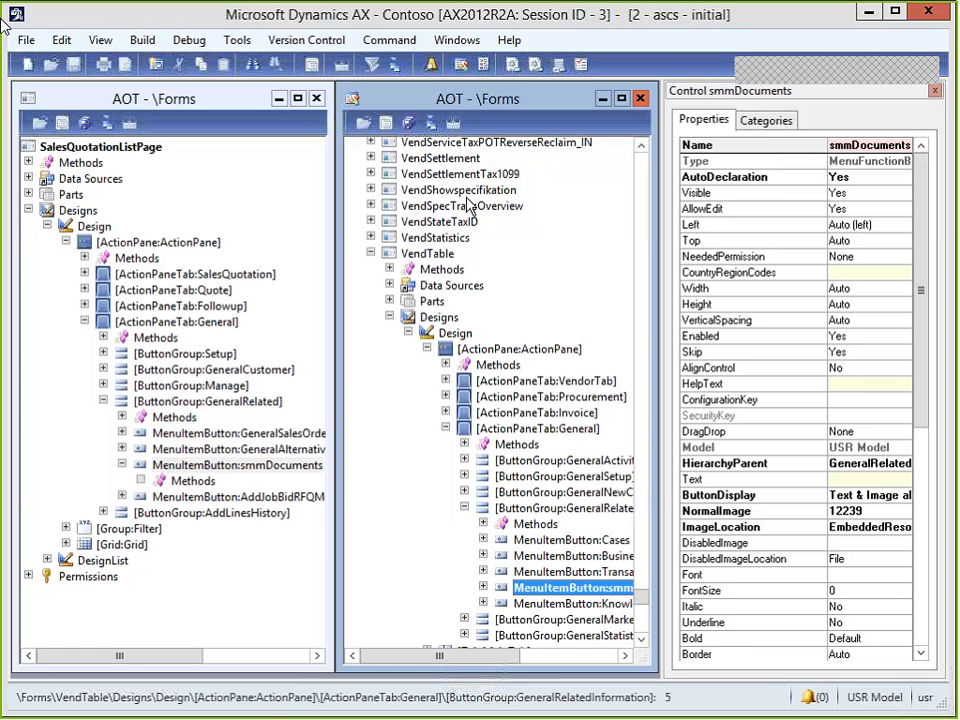
{"action": "key", "text": "alt+Tab"}
{"action": "key", "text": "alt+Tab"}
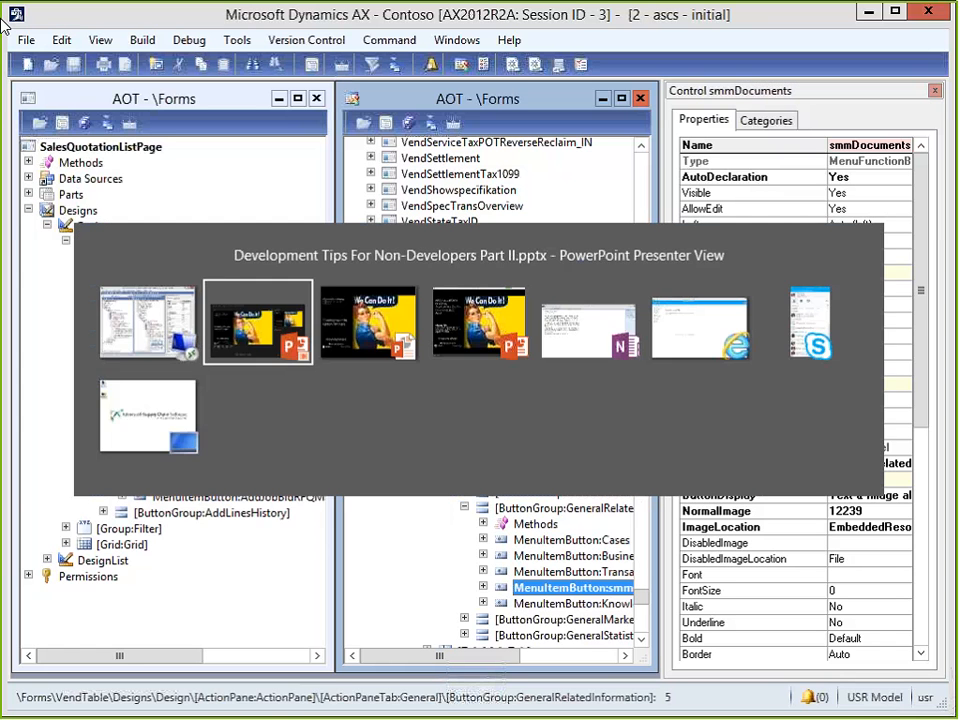